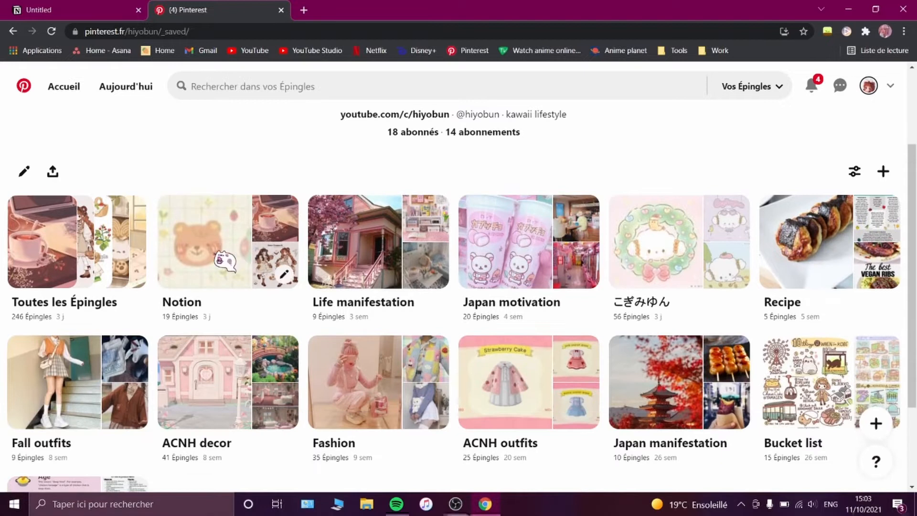
Step: Open the saved Notion board on Pinterest and look through its pins for inspiration
left_click(225, 260)
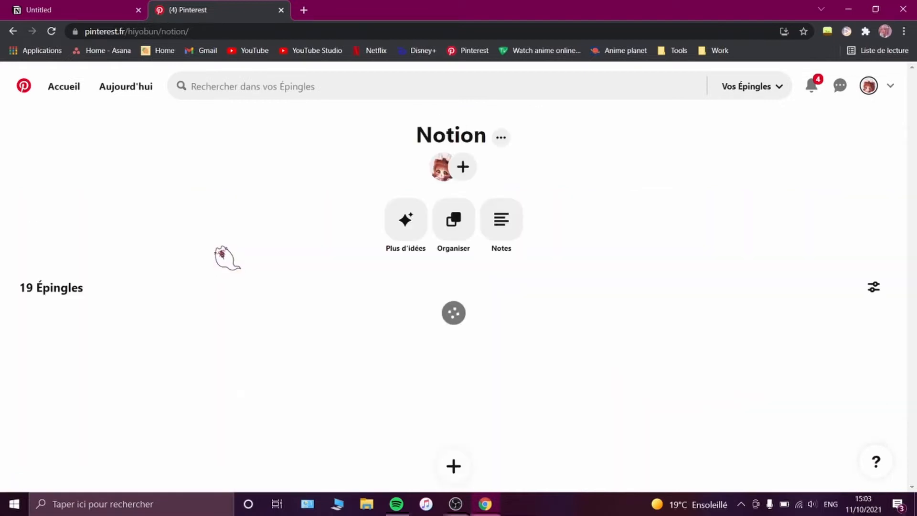
scroll(239, 212, "down", 2)
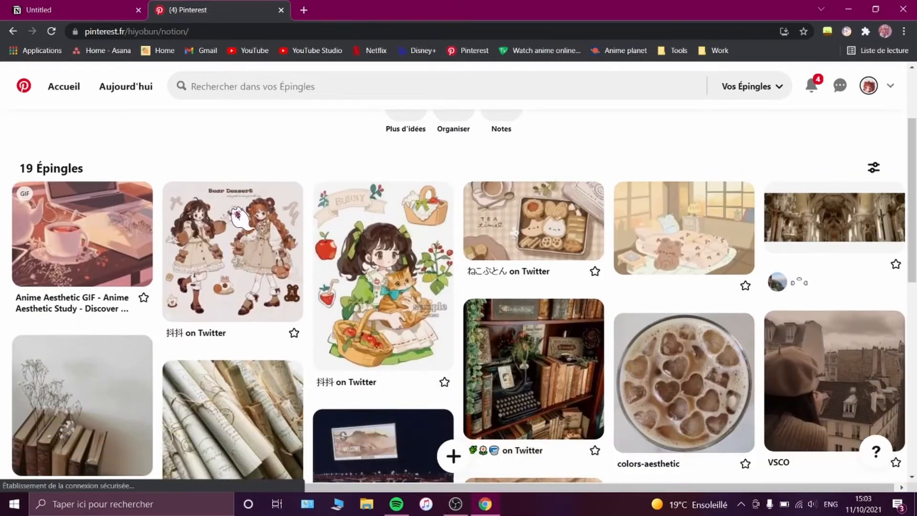
scroll(233, 210, "down", 1)
Step: Open the Canva home page in a new browser tab
left_click(303, 10)
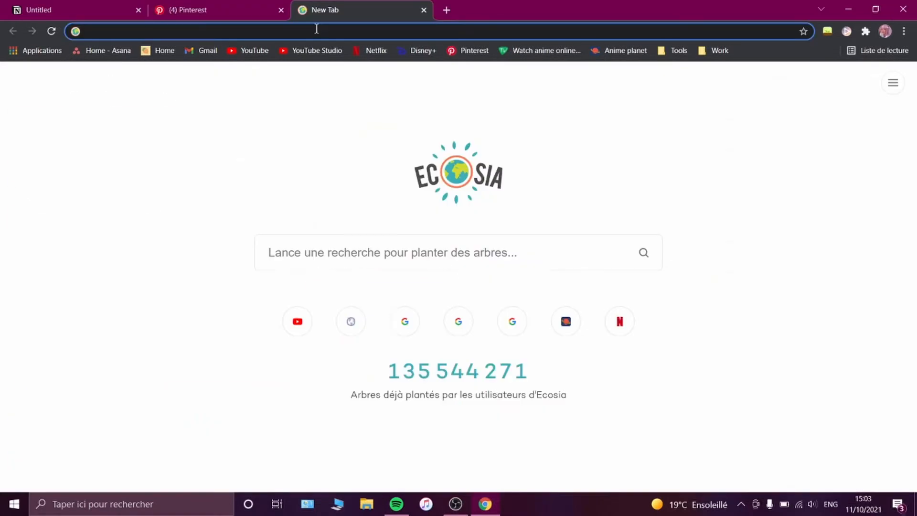
type("canva")
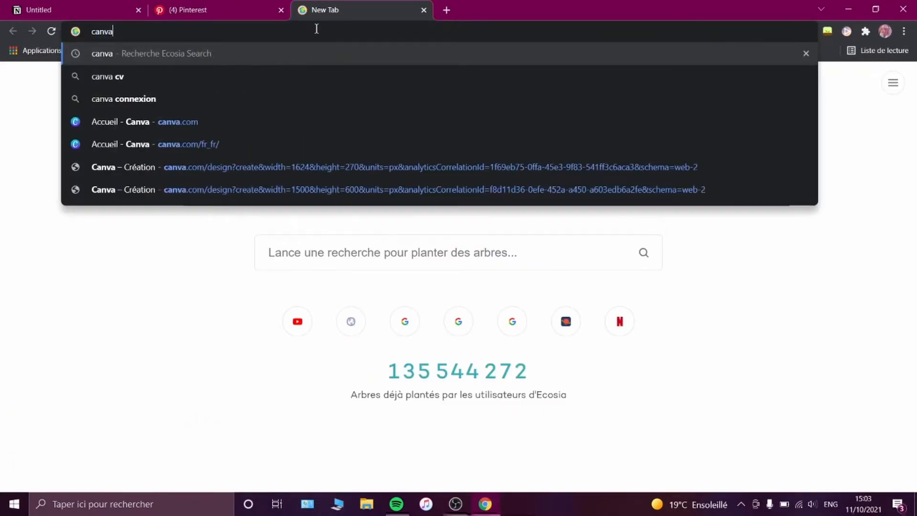
key("Return")
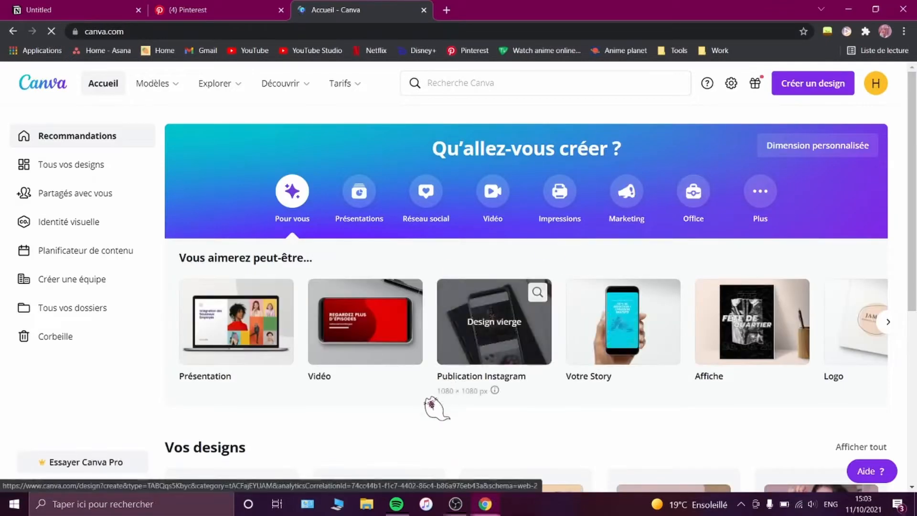
Step: Create a new custom design sized 1624 x 270 px and close the Canva home page
left_click(819, 88)
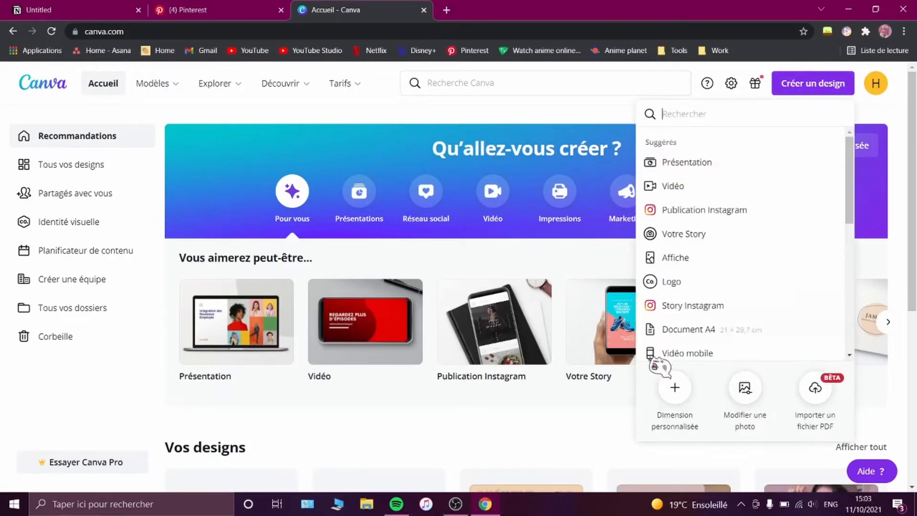
left_click(676, 393)
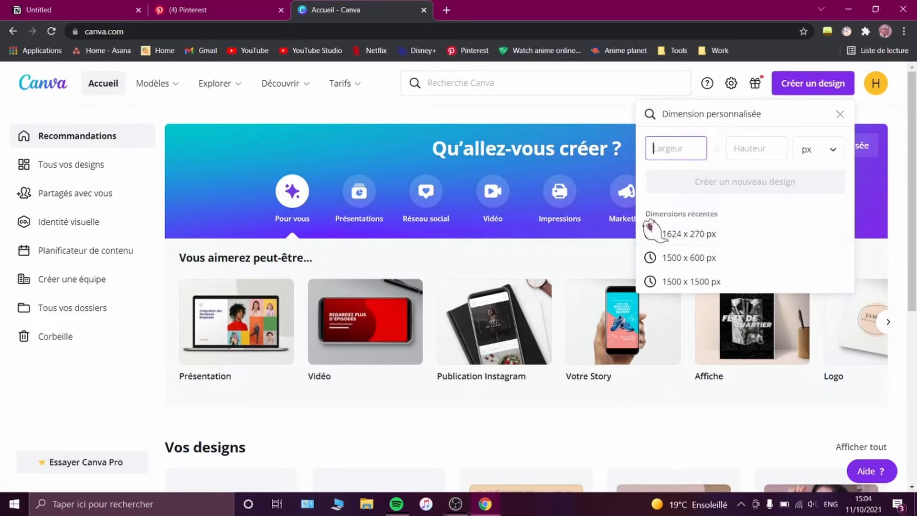
left_click(700, 239)
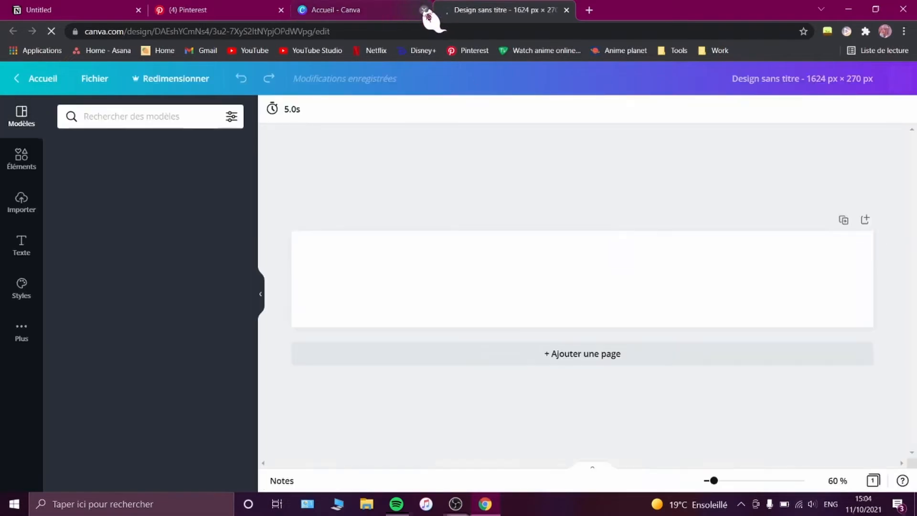
left_click(423, 10)
Step: Fill the banner background with the pale pink #EFD4D4
left_click(431, 254)
left_click(273, 112)
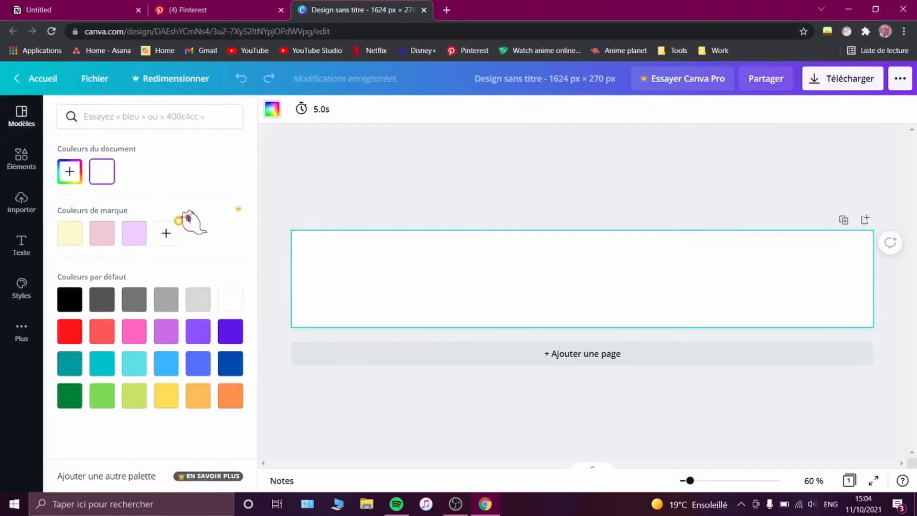
left_click(67, 167)
left_click_drag(109, 208, 85, 204)
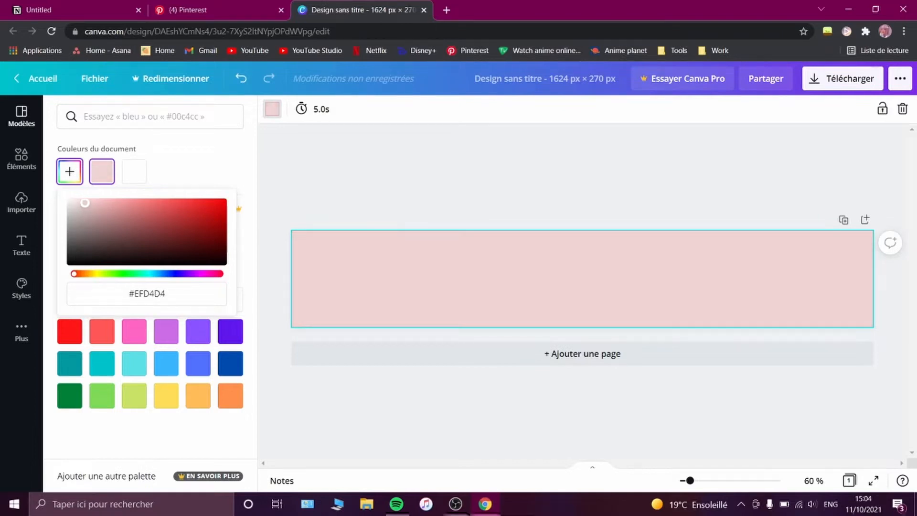
Step: Add the recently used taped white paper strip, enlarge it to about 812 x 189 px and centre it on the banner
left_click(21, 159)
left_click(84, 215)
left_click_drag(665, 298, 790, 342)
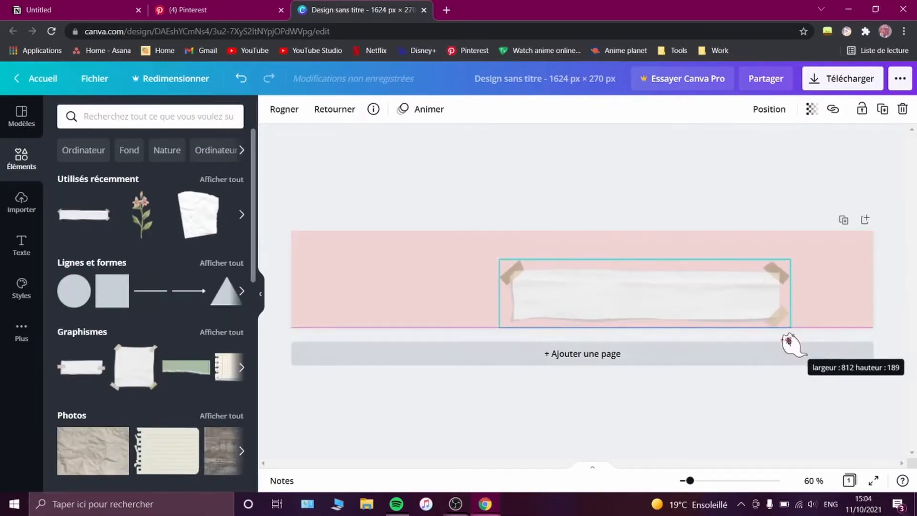
left_click_drag(694, 297, 632, 283)
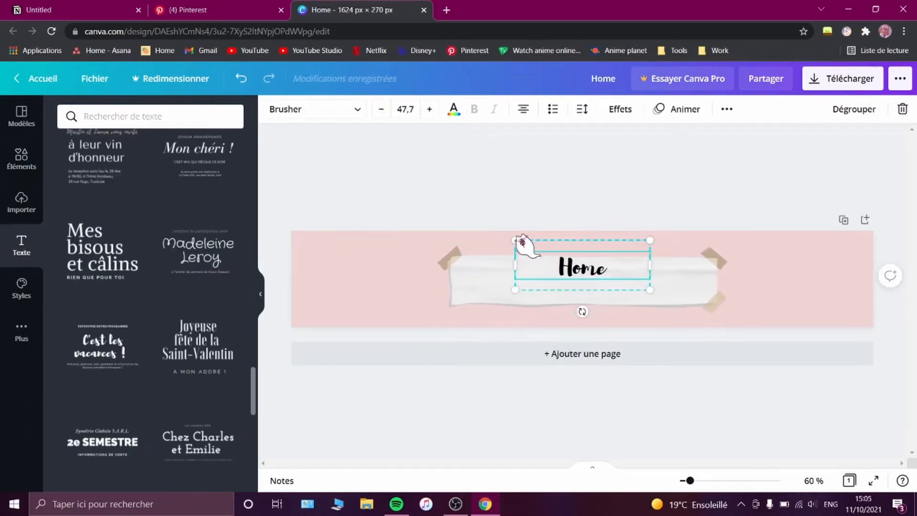
Step: Recolour the "Home" text on the paper strip to a soft muted brown
left_click(454, 111)
left_click(70, 172)
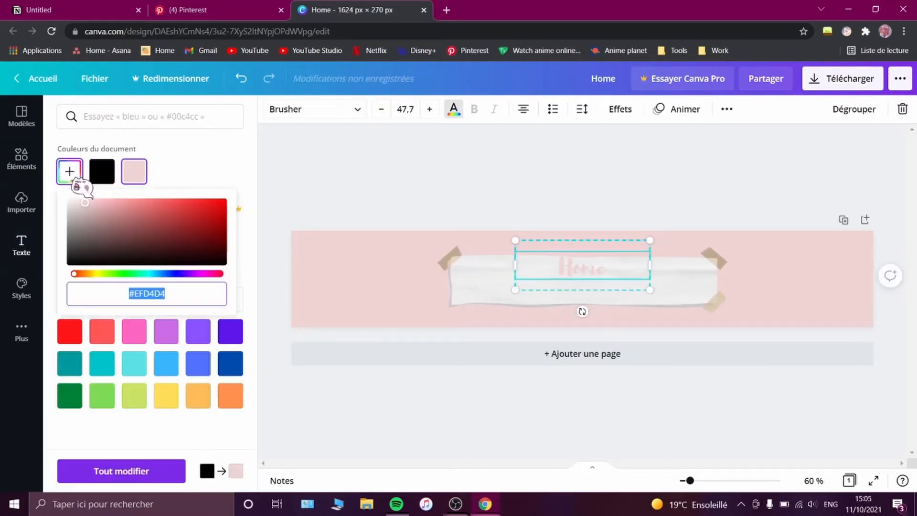
left_click(96, 225)
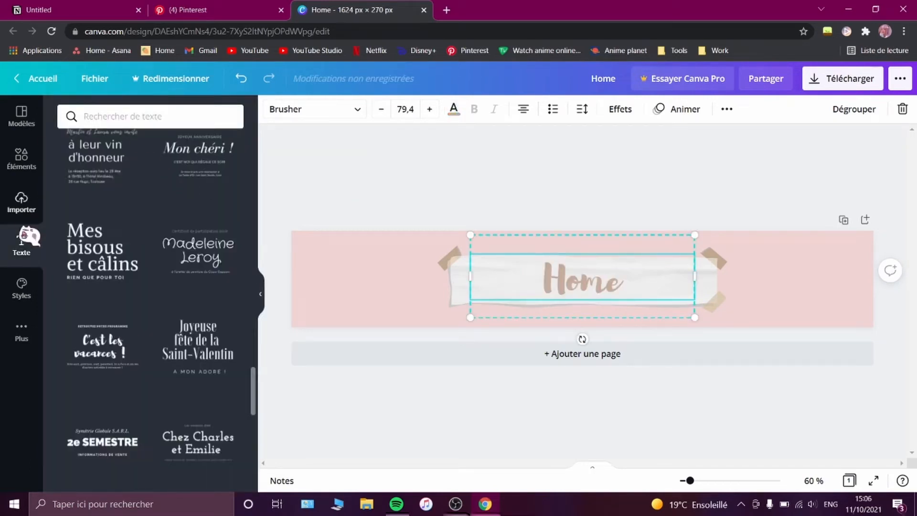
Step: Search the elements for "latte", limit the results to graphics and browse them
left_click(22, 159)
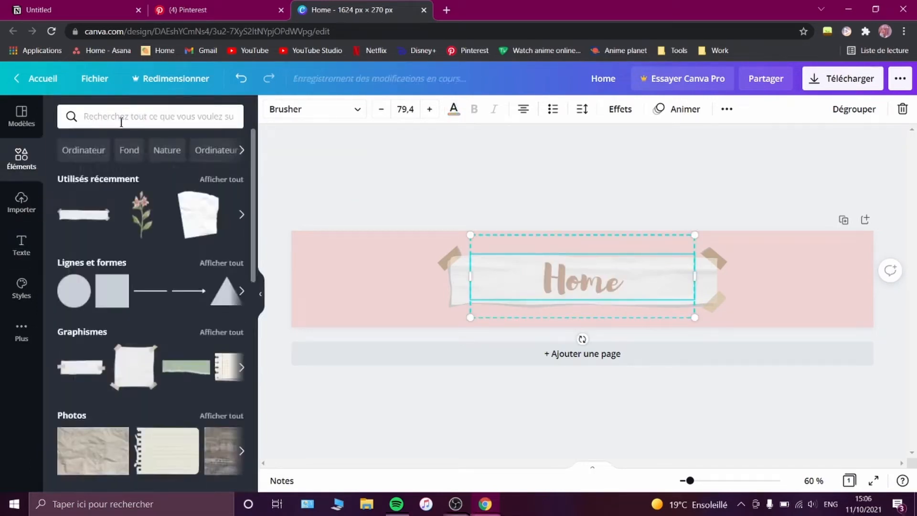
left_click(144, 116)
type("latte")
key("Return")
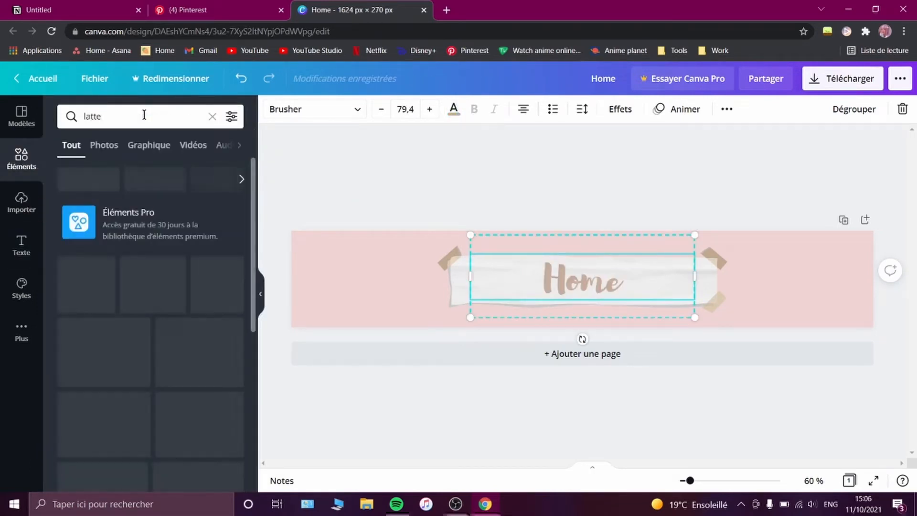
left_click(149, 145)
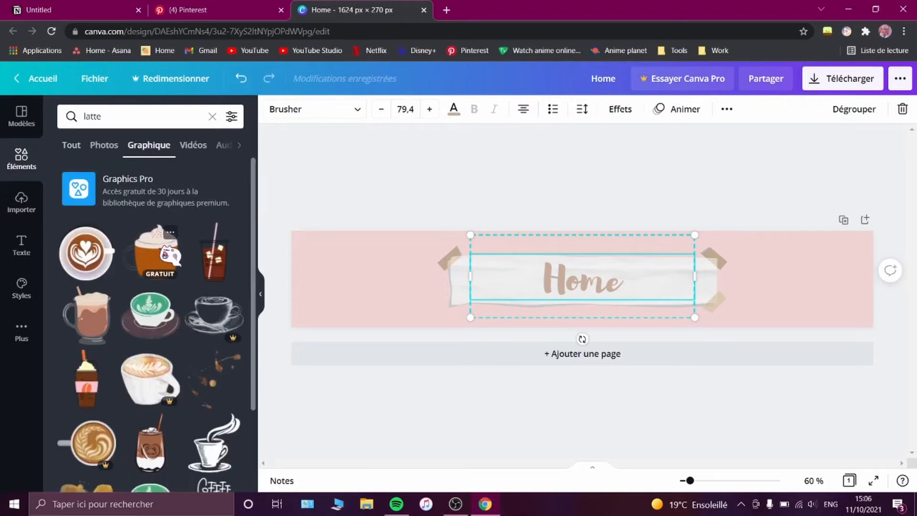
scroll(151, 310, "down", 4)
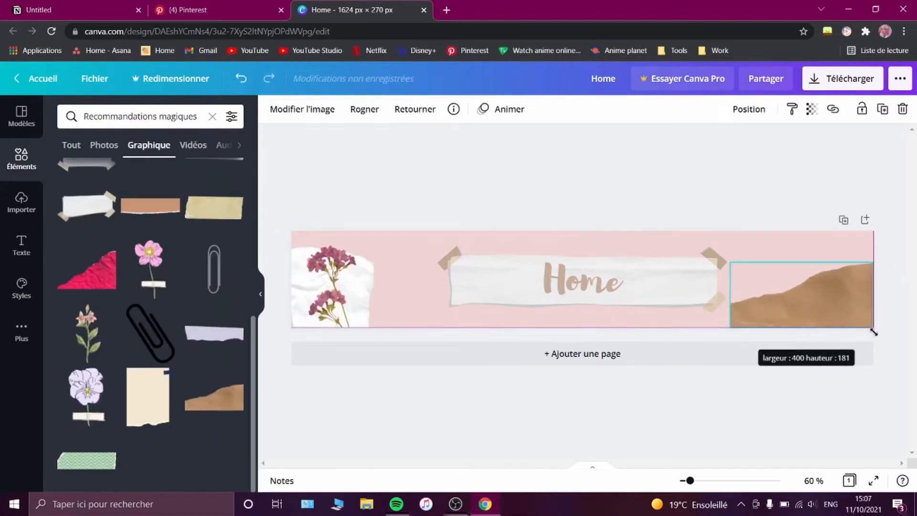
Step: Fit the brown torn paper into the banner's lower-right corner at about 400 x 181 px and place the pink flower stem over it
left_click_drag(874, 332, 873, 329)
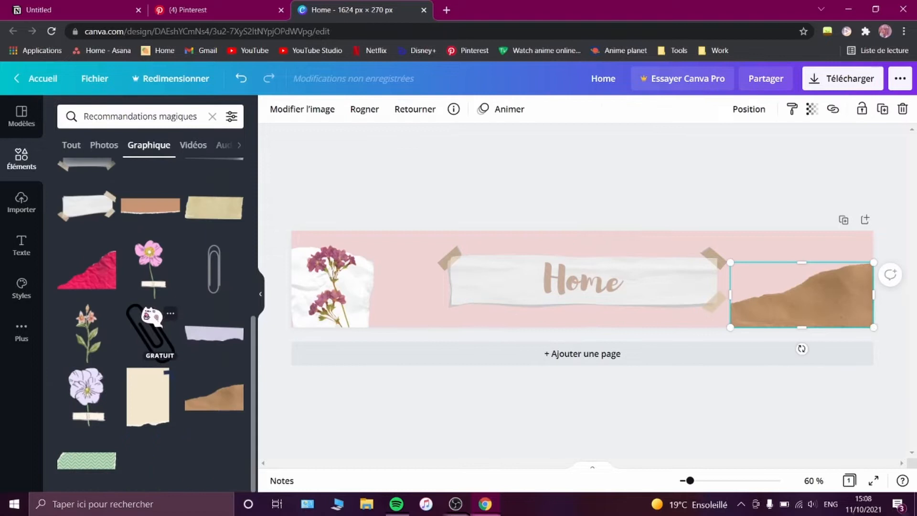
left_click(87, 332)
left_click_drag(588, 304, 820, 293)
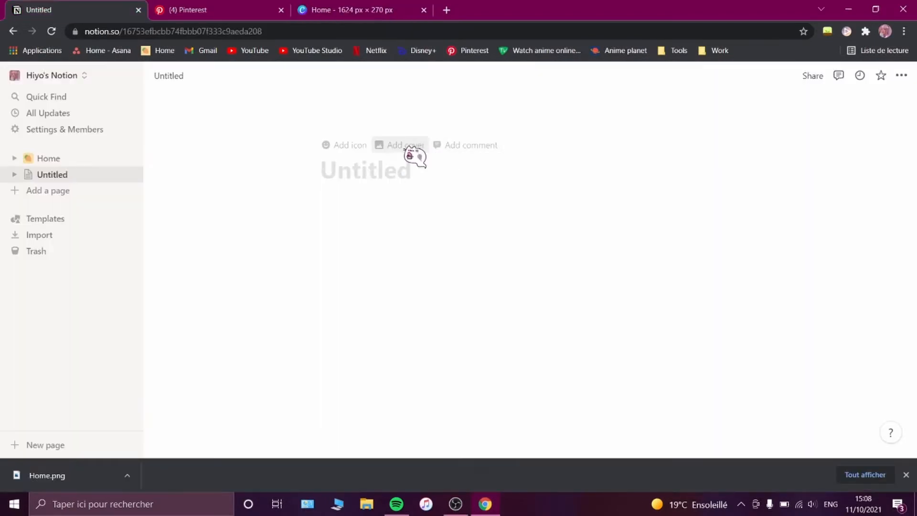
Step: Add a cover to the untitled Notion page and upload the Home banner image from the desktop's Notion folder
left_click(407, 146)
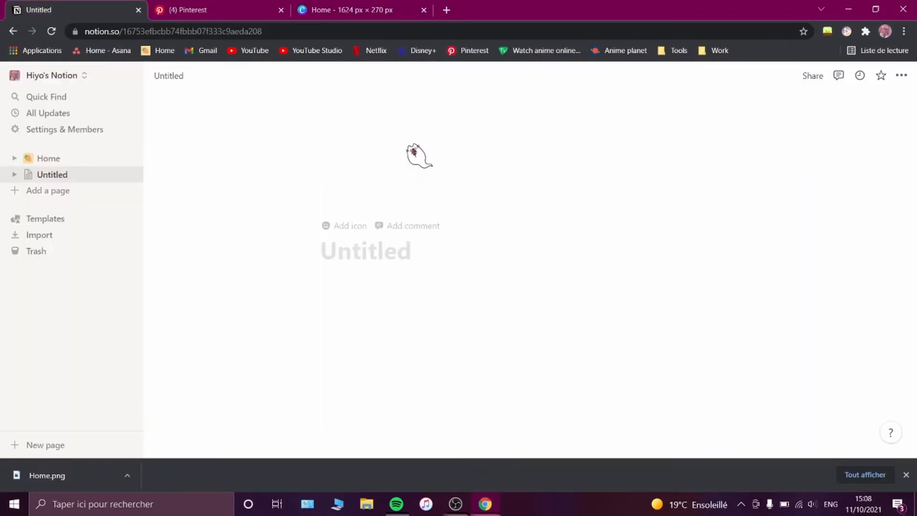
left_click(680, 200)
left_click(595, 217)
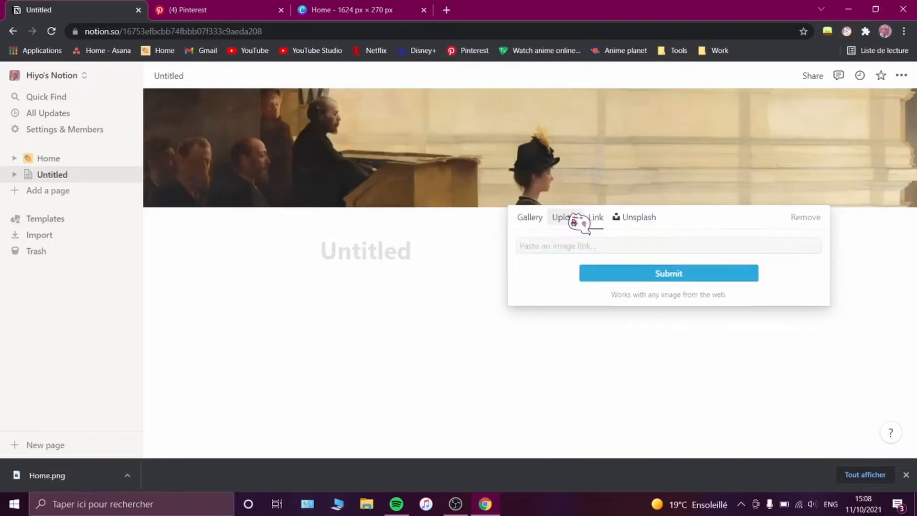
left_click(575, 219)
left_click(609, 256)
left_click(47, 121)
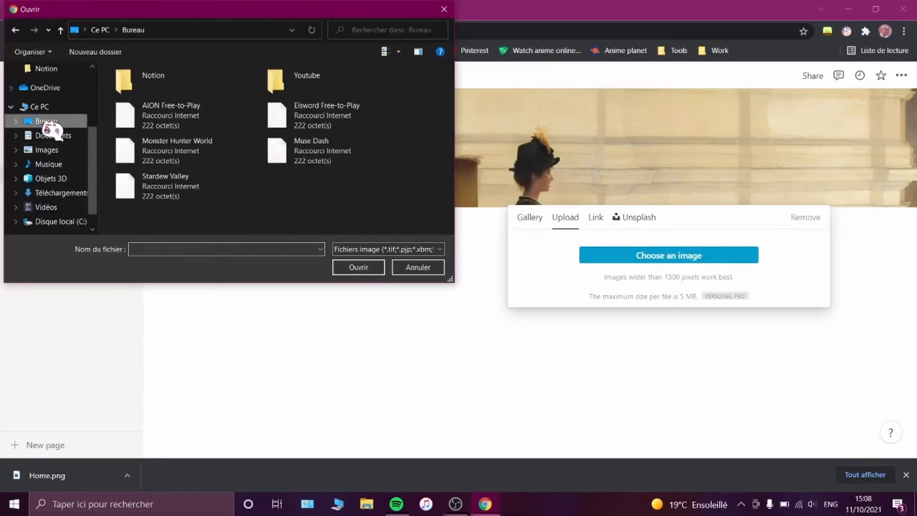
double_click(184, 88)
double_click(154, 122)
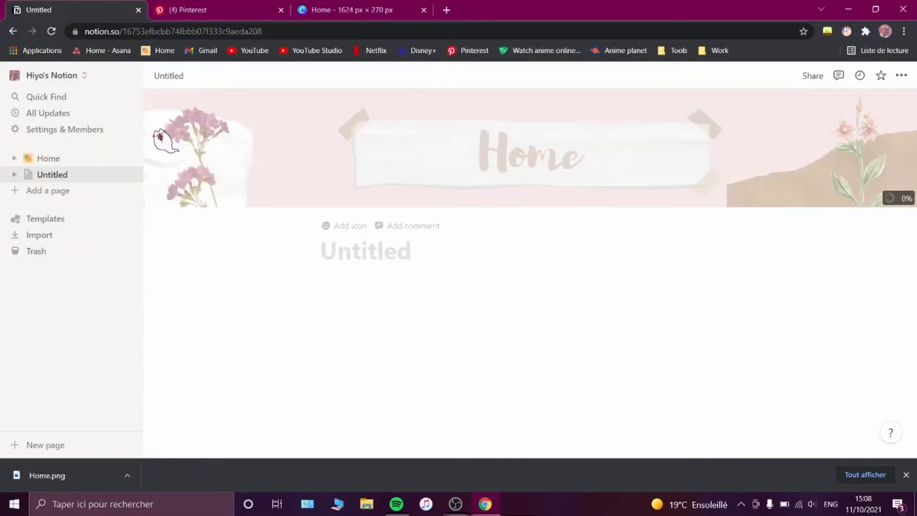
Step: Set the page to the Mono style with small text and full width, and title it "Home"
left_click(357, 253)
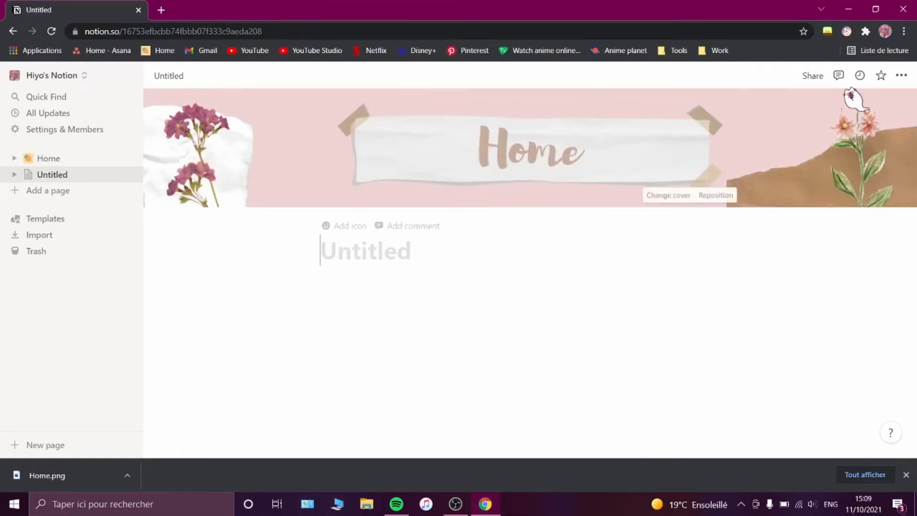
left_click(901, 77)
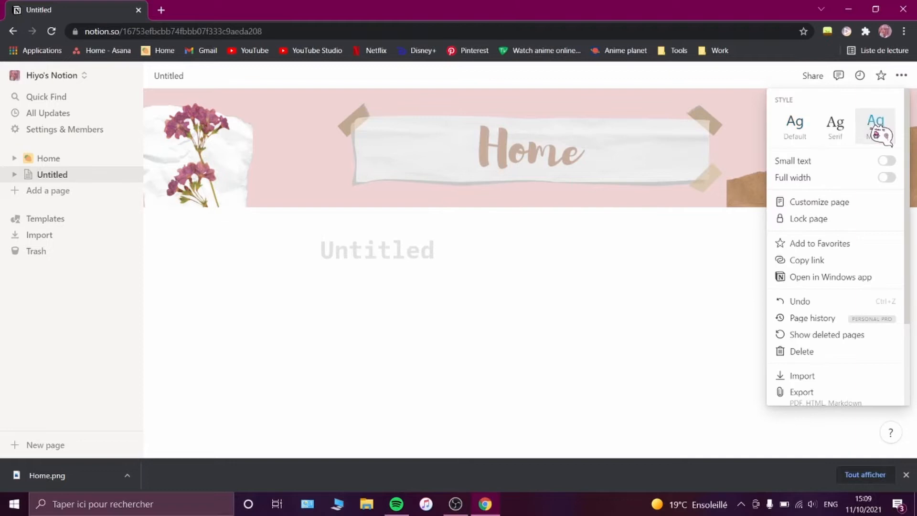
left_click(884, 161)
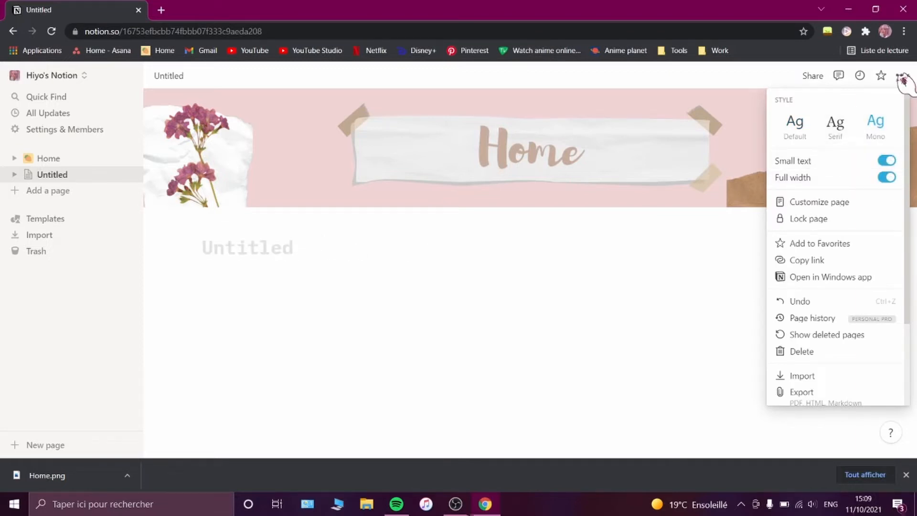
left_click(275, 260)
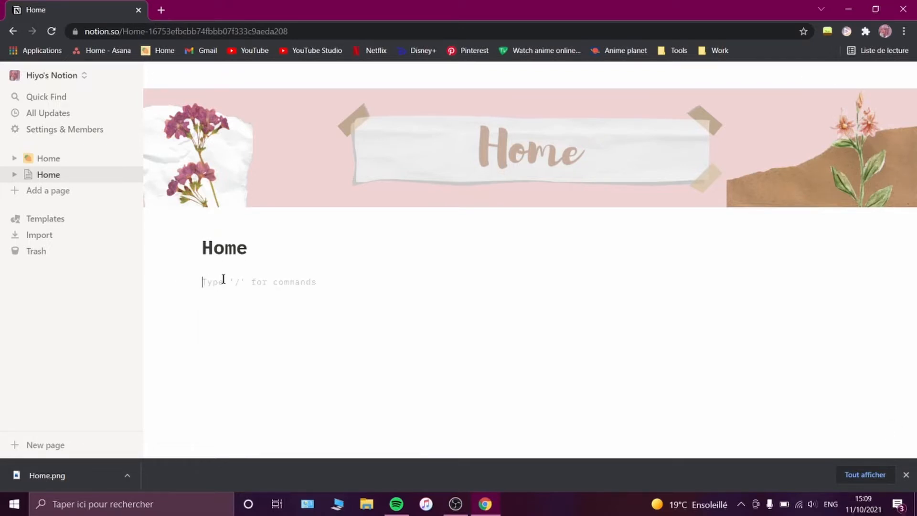
Step: Open the Pinterest pin of the two bunnies with yellow bows, view its image in a new tab and copy the image address
type("/pin/714524297139559750/")
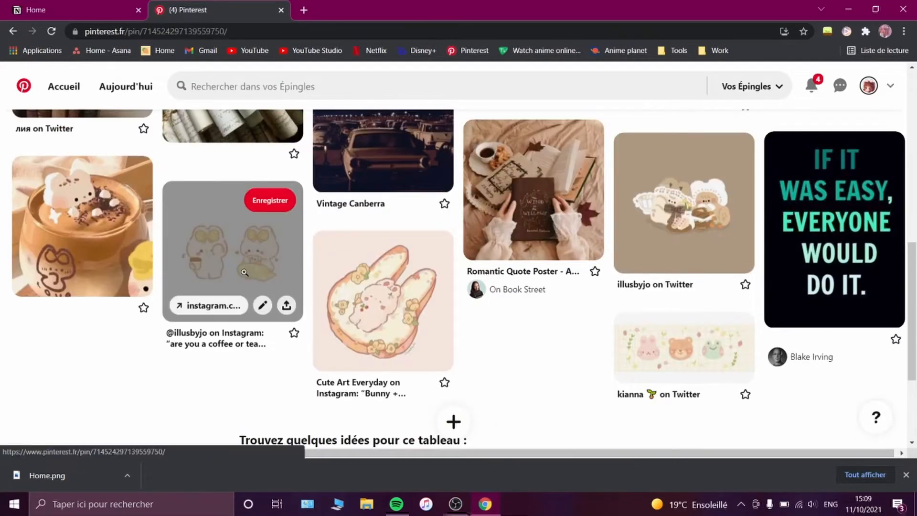
left_click(244, 271)
right_click(332, 190)
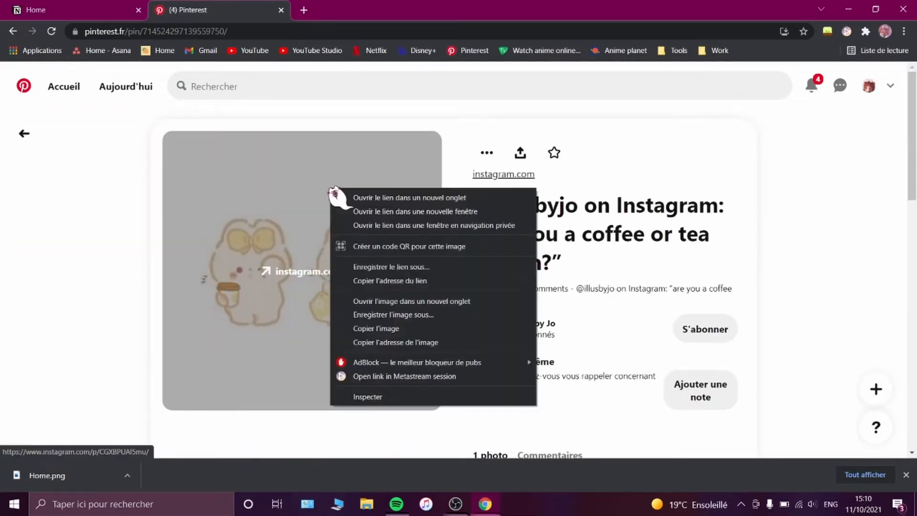
left_click(414, 301)
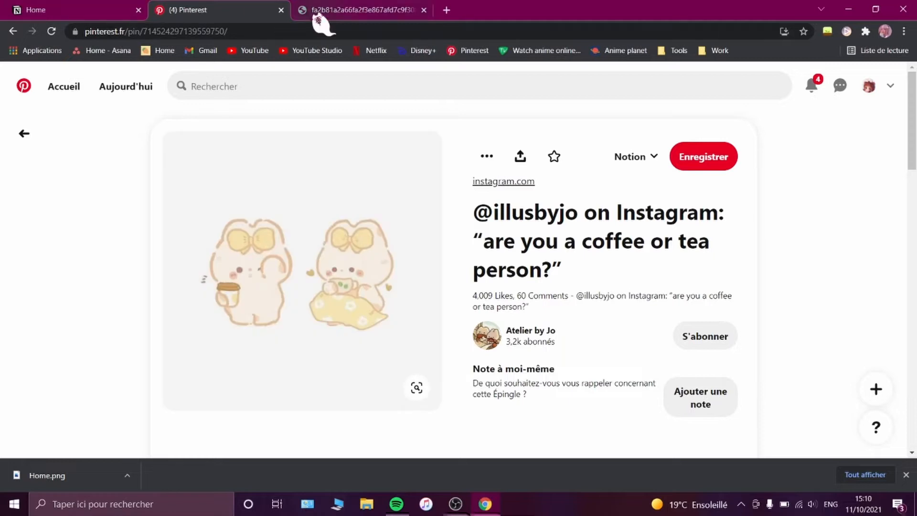
left_click(315, 12)
right_click(313, 29)
left_click(344, 92)
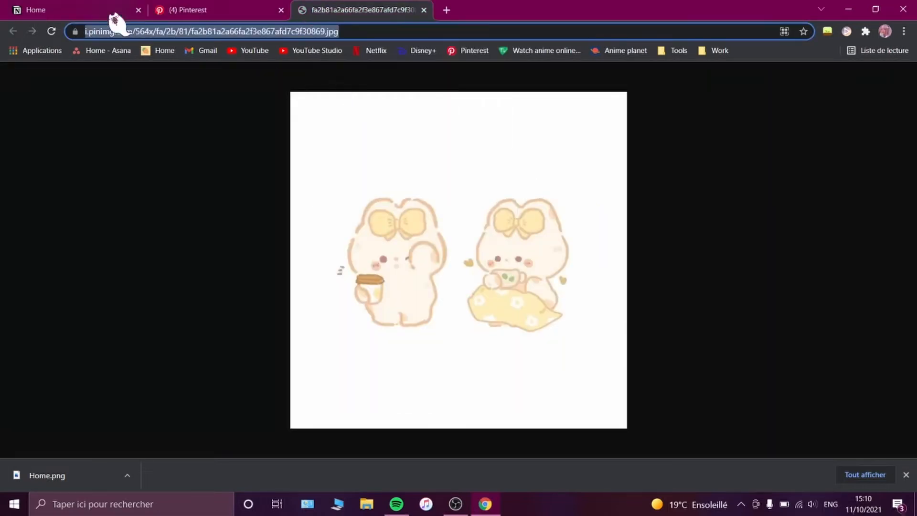
Step: Embed the copied bunny image link in the Home page's image block in Notion
left_click(110, 9)
right_click(421, 341)
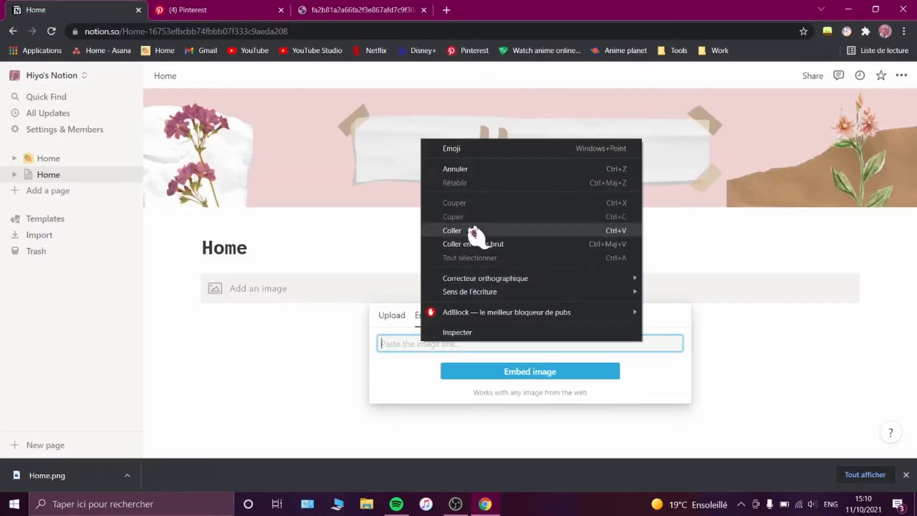
left_click(470, 232)
left_click(506, 372)
Step: Shrink the embedded bunny image to a small centred picture below the page title
scroll(429, 259, "down", 5)
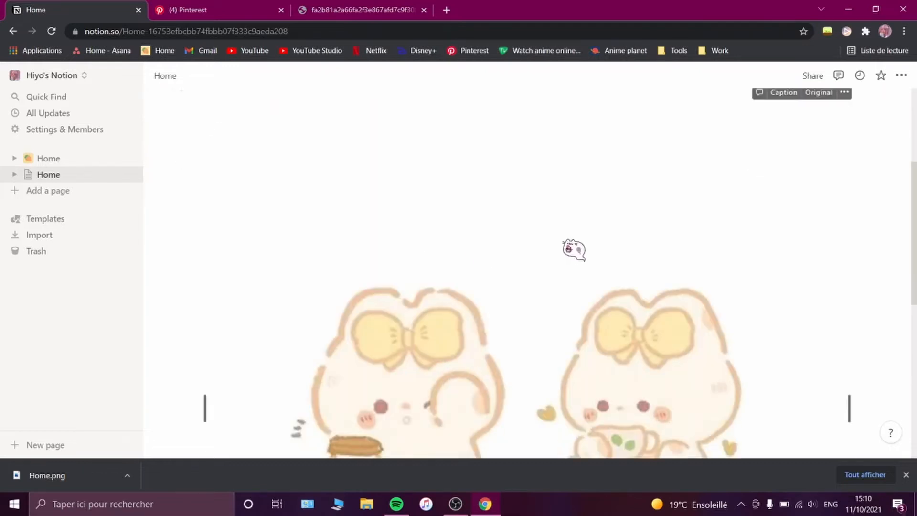
left_click_drag(766, 222, 592, 233)
left_click(623, 250)
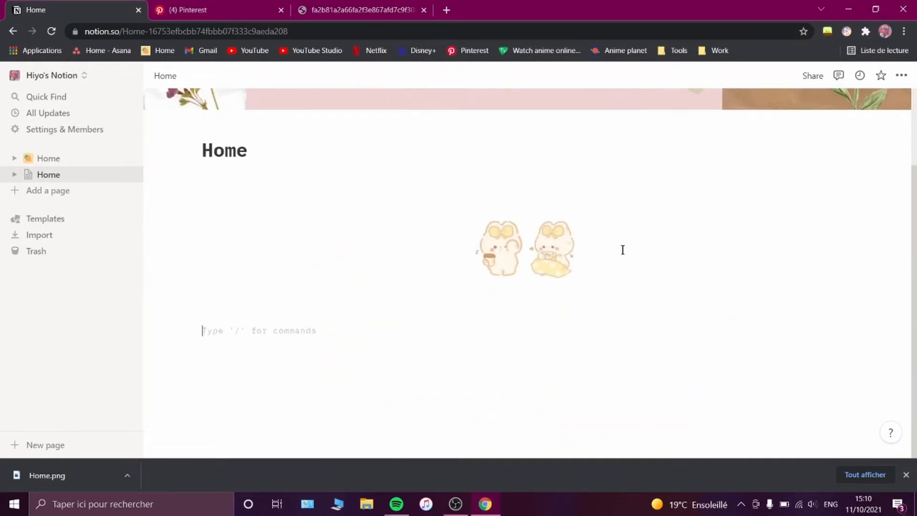
Step: Place an empty quote block beside the bunny image to form a second column, and add an embed-link image block there
type("/quote")
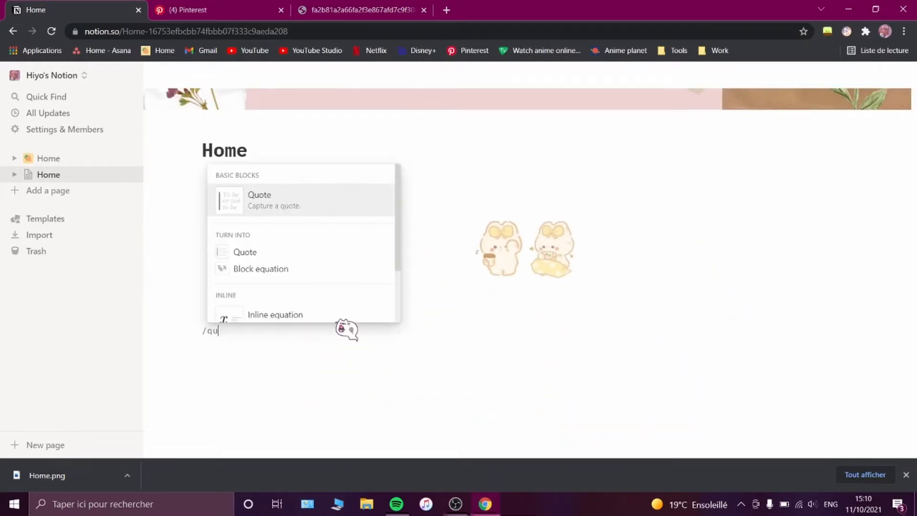
left_click(256, 201)
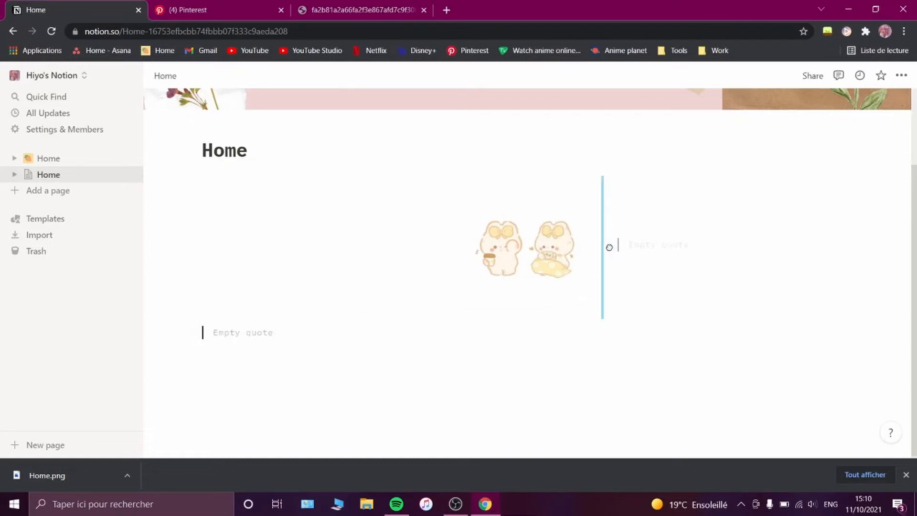
left_click_drag(609, 247, 602, 234)
left_click(576, 204)
type("/ima")
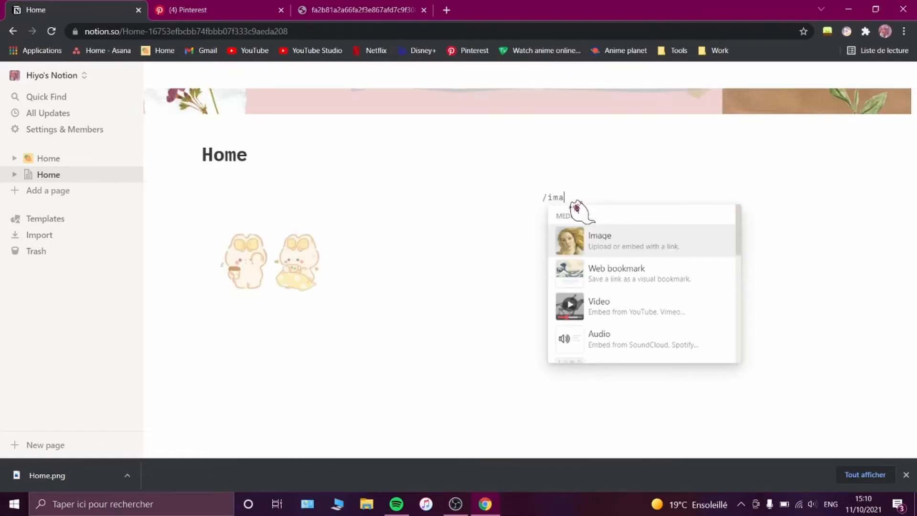
left_click(606, 244)
left_click(602, 231)
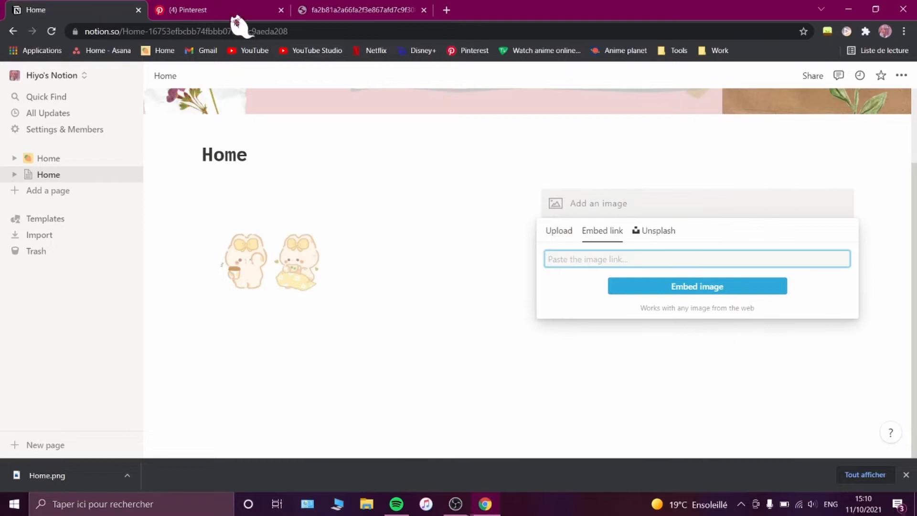
Step: Open the Pinterest pin of the bunny-shaped toast from the Notion board, view its image in a new tab and copy the image address
left_click(201, 10)
left_click(25, 135)
scroll(561, 224, "down", 5)
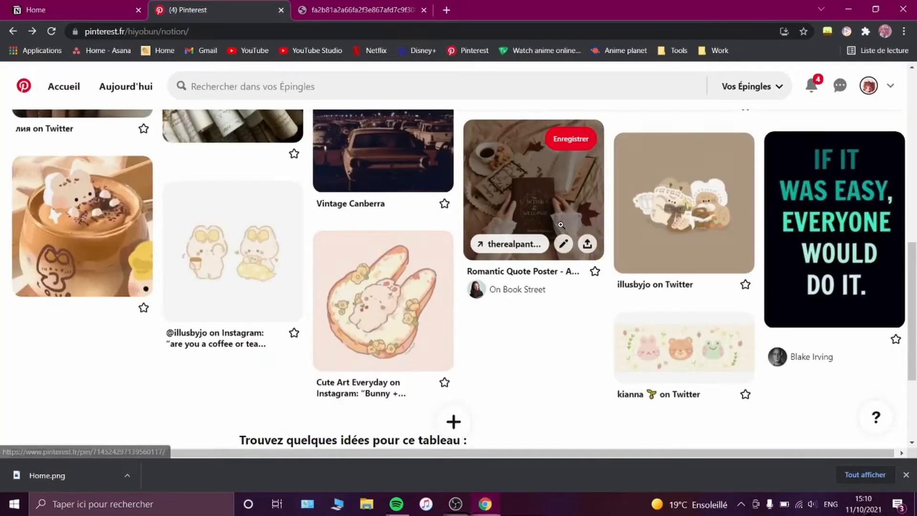
left_click(334, 294)
right_click(320, 287)
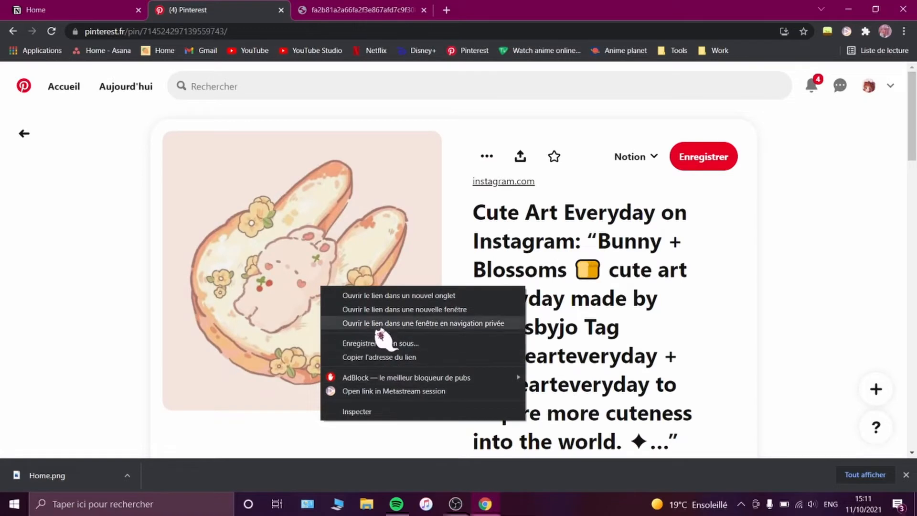
left_click(276, 297)
right_click(272, 294)
left_click(361, 186)
left_click(335, 12)
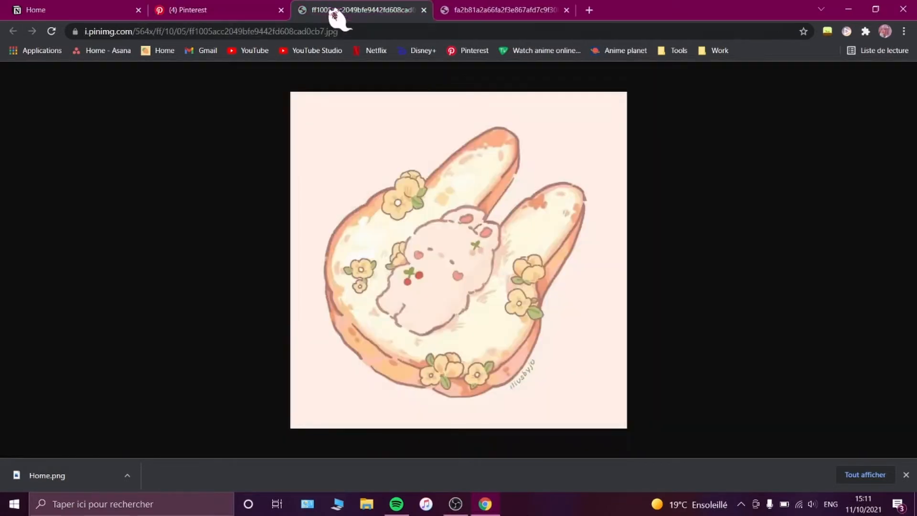
right_click(329, 29)
left_click(378, 91)
Step: Embed the copied bunny toast link in the second column of the Notion Home page and shrink the picture
left_click(118, 17)
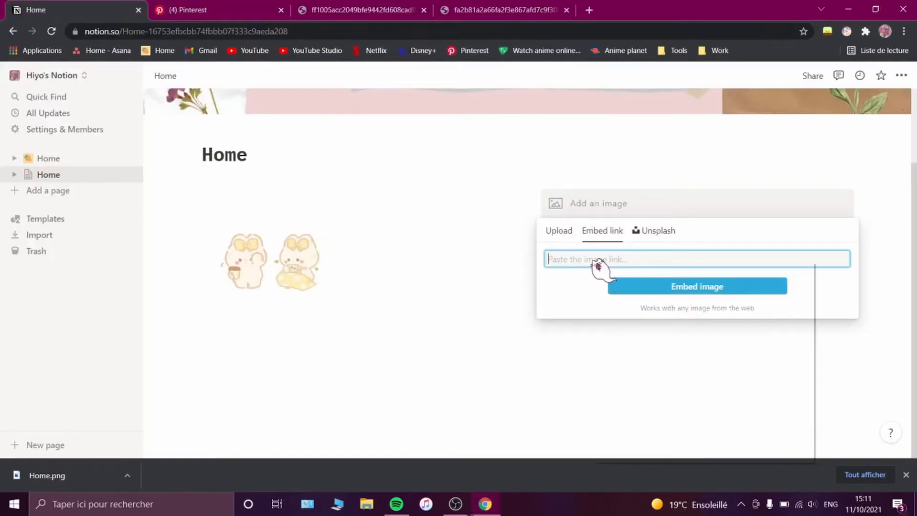
right_click(597, 265)
left_click(640, 352)
left_click(651, 289)
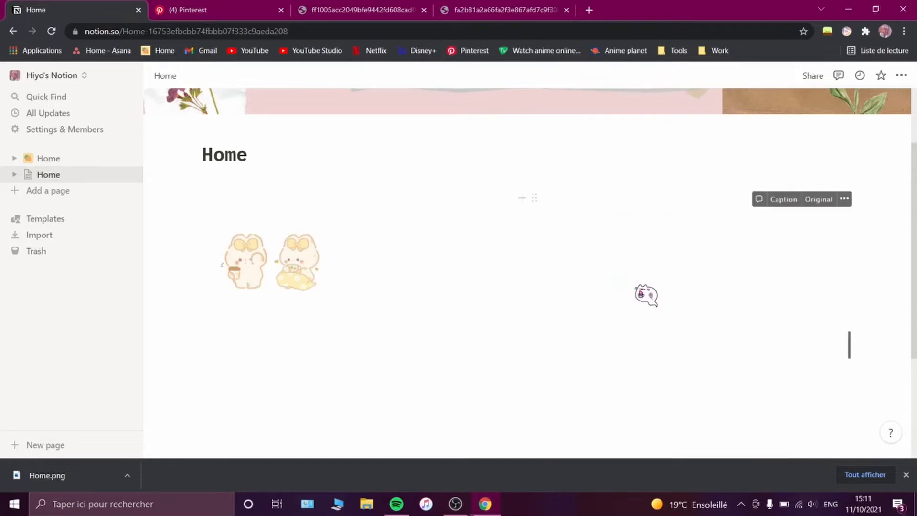
left_click_drag(841, 338, 657, 269)
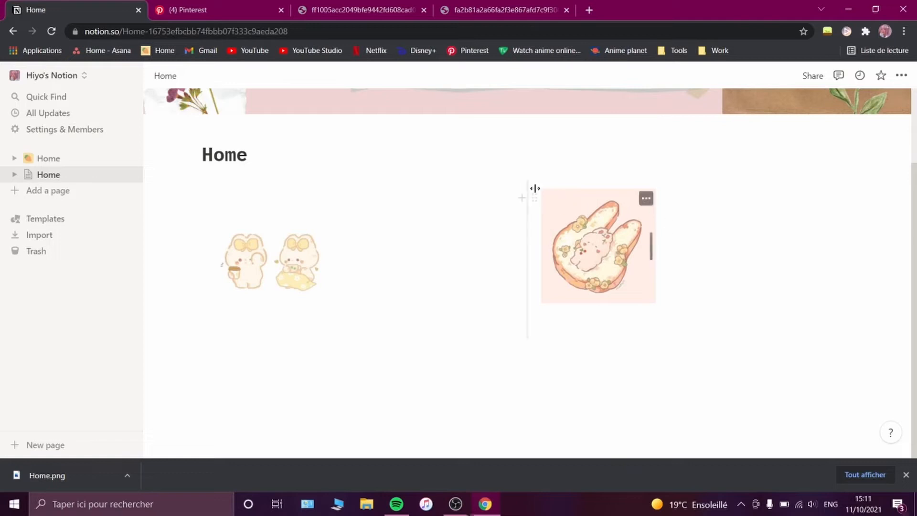
Step: Narrow the bunny column and move the empty quote block into a third column with a new image block
left_click_drag(527, 192, 334, 225)
left_click_drag(377, 344, 849, 210)
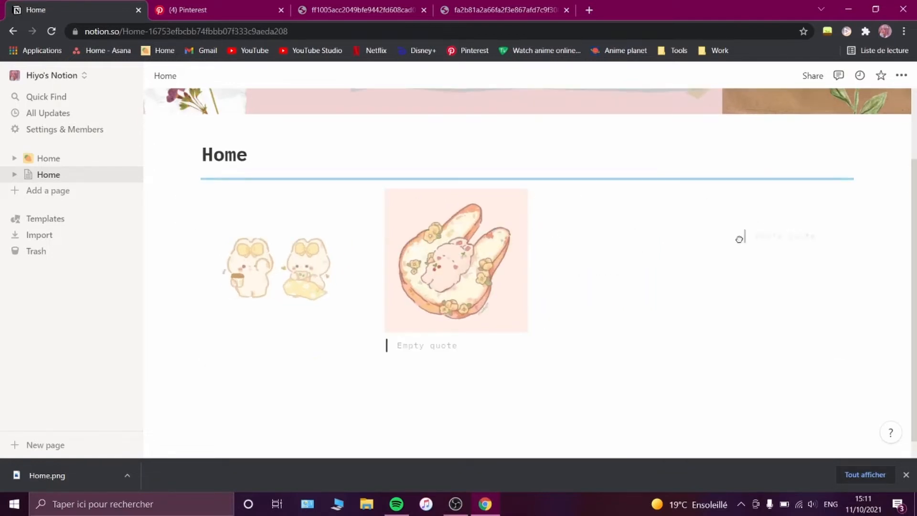
type("/image")
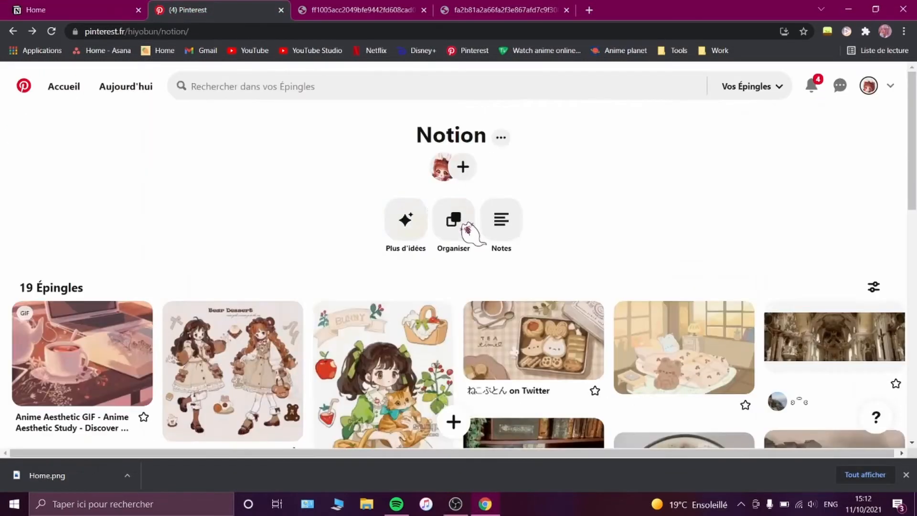
Step: Open the Pinterest pin of the bunny latte glass, view its image in a new tab and copy the image address
scroll(468, 231, "down", 8)
scroll(518, 266, "up", 1)
left_click(82, 311)
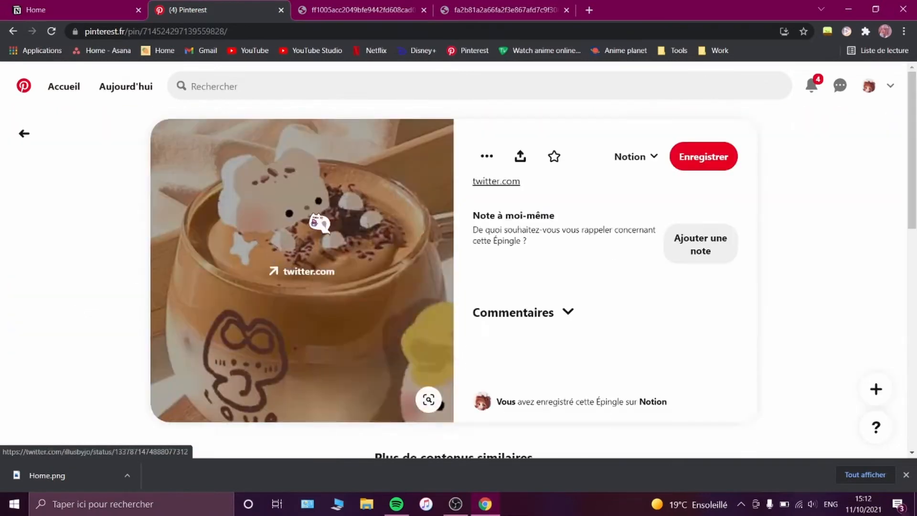
right_click(314, 214)
left_click(384, 327)
left_click(357, 11)
left_click(345, 31)
right_click(345, 31)
left_click(399, 91)
Step: Embed the copied latte image link in the third column's image block on the Notion Home page
left_click(76, 10)
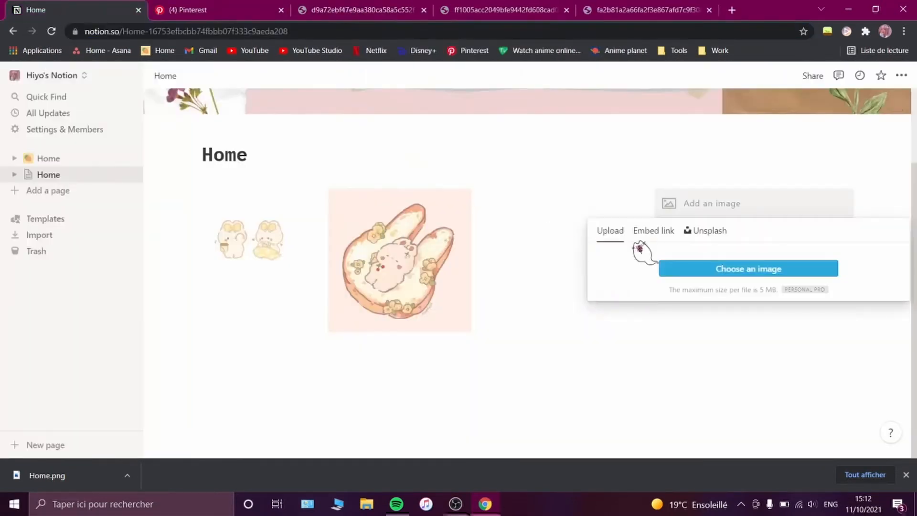
left_click(652, 231)
right_click(670, 259)
left_click(718, 350)
left_click(667, 286)
Step: Adjust the column widths and picture sizes to line up the three images in a row
left_click_drag(624, 263, 492, 262)
left_click_drag(787, 331, 643, 308)
left_click_drag(296, 240, 339, 228)
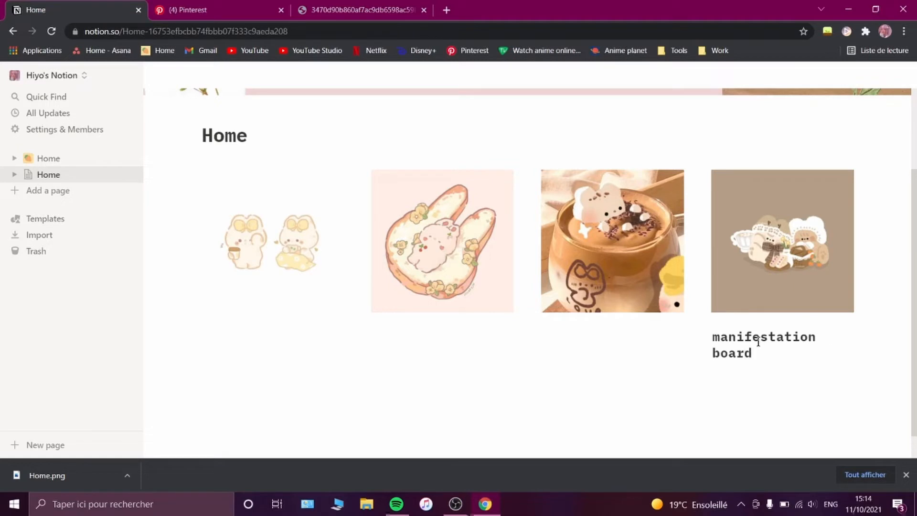
Step: Retitle the heading under the fourth image "dream life" and caption the first two images with Heading 2 "planning tea" and "loaf life"
type("dream life")
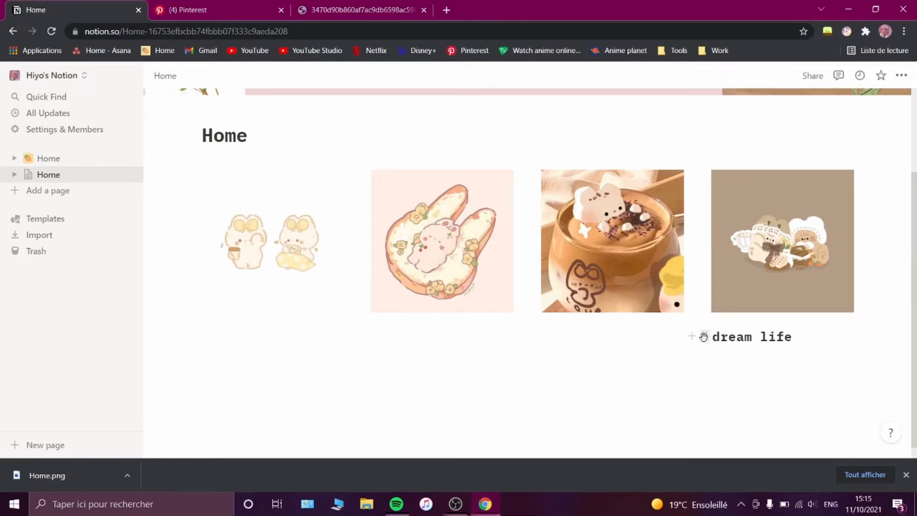
left_click(352, 179)
left_click(444, 288)
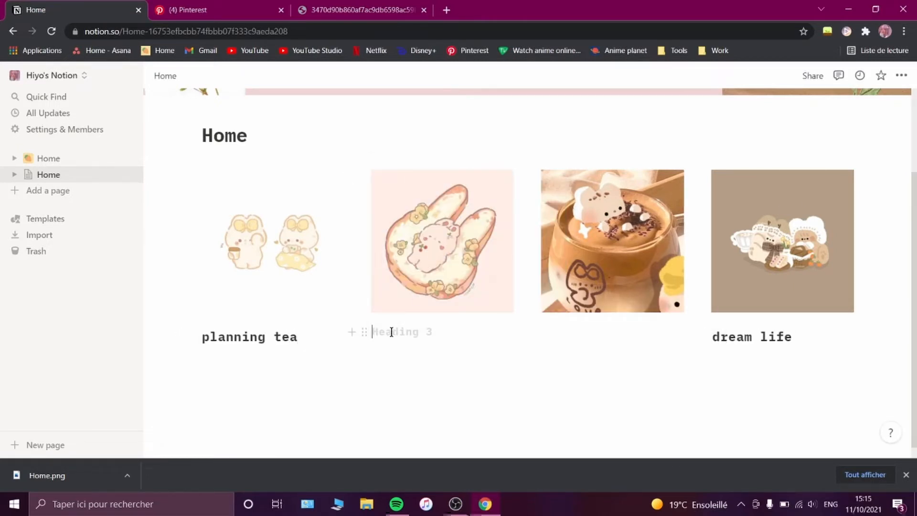
left_click(364, 334)
mouse_move(266, 295)
left_click(405, 221)
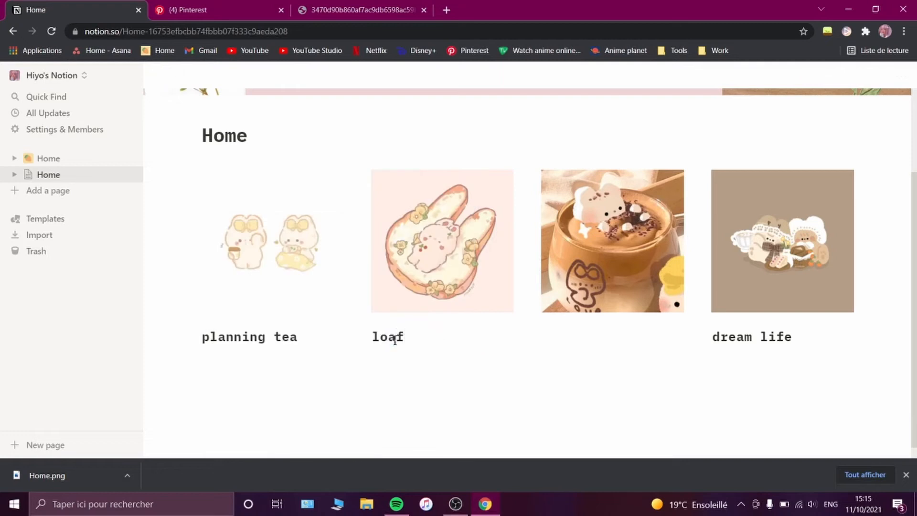
Step: Add a Heading 2 reading "creative latte" below the latte image
left_click(524, 178)
left_click(608, 225)
type("creative latte")
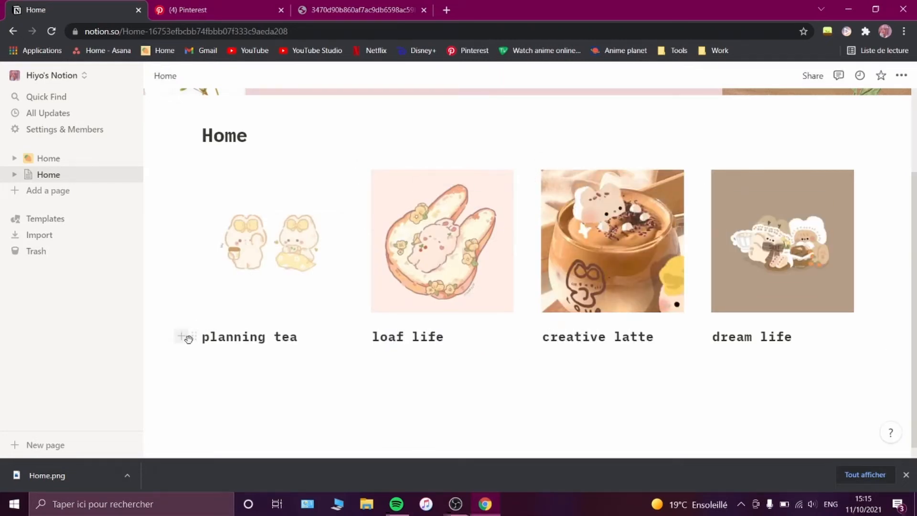
Step: Give the "planning tea" heading a red background and the "loaf life" heading an orange background
left_click(189, 338)
mouse_move(107, 409)
scroll(235, 352, "down", 3)
left_click(235, 436)
left_click(365, 337)
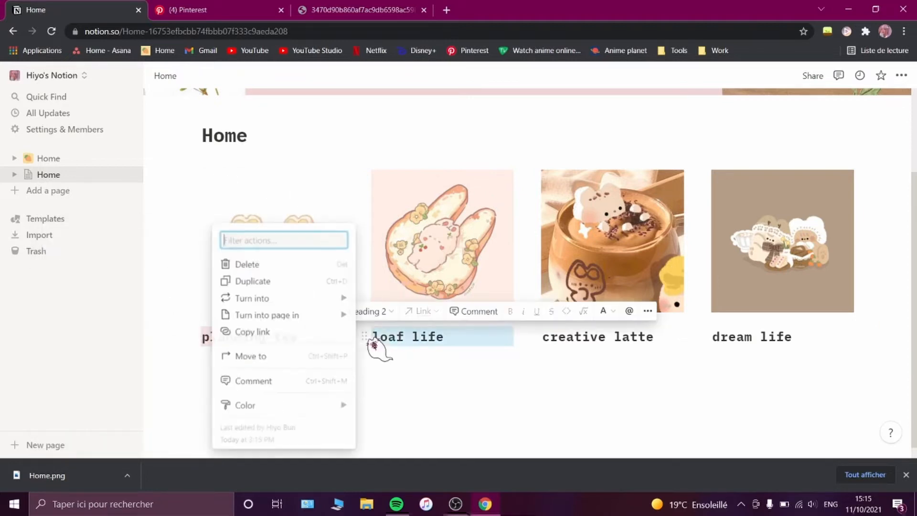
mouse_move(257, 405)
left_click(410, 355)
Step: Give the "creative latte" heading a yellow background and the "dream life" heading a brown background
left_click(533, 337)
mouse_move(430, 405)
scroll(585, 363, "down", 3)
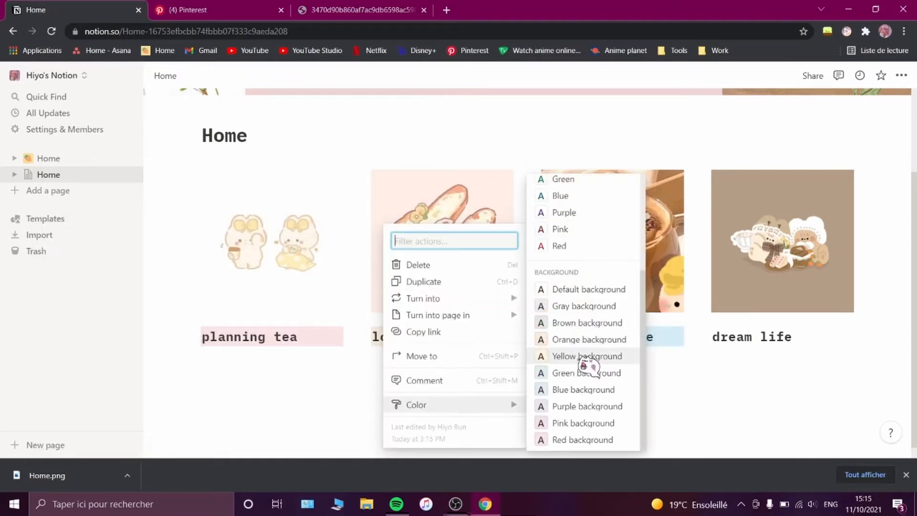
left_click(583, 357)
left_click(705, 336)
mouse_move(620, 405)
scroll(787, 334, "down", 3)
left_click(766, 323)
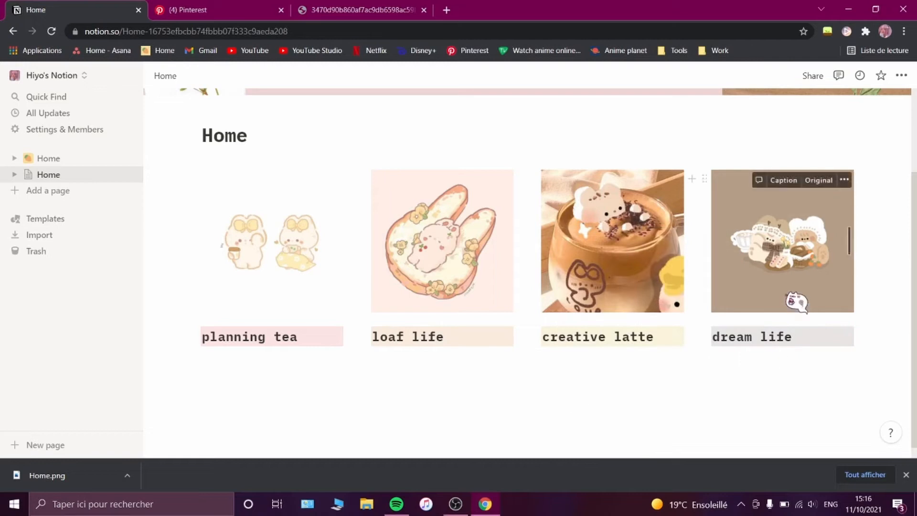
scroll(525, 335, "up", 1)
left_click(194, 389)
mouse_move(93, 318)
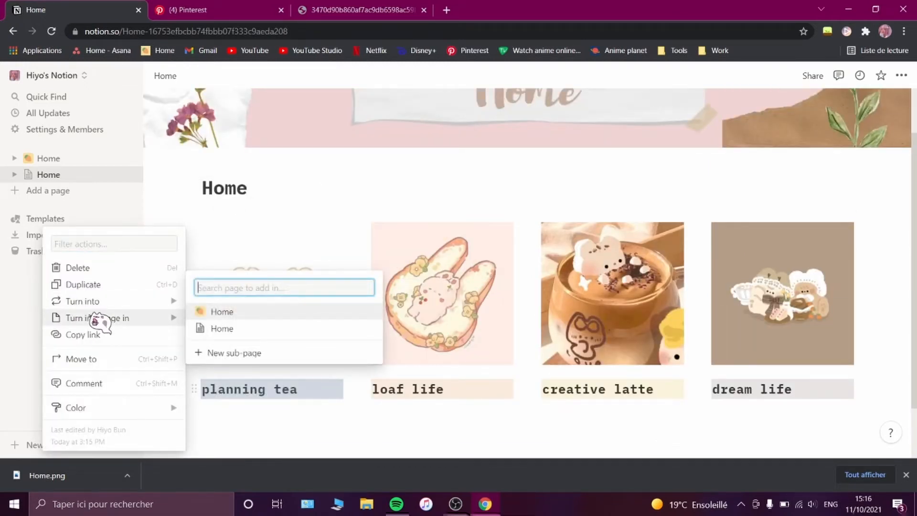
left_click(268, 390)
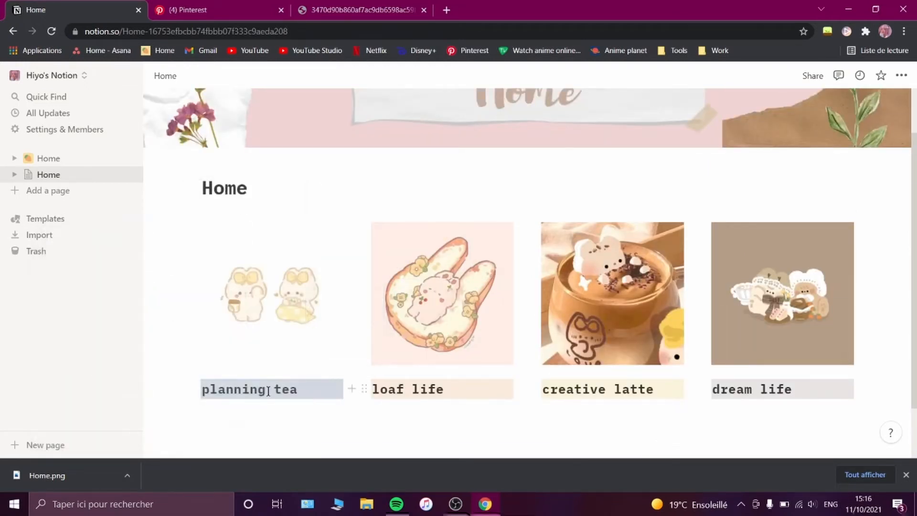
Step: Turn the "planning tea" and "loaf life" headings into pages
left_click(195, 385)
mouse_move(99, 304)
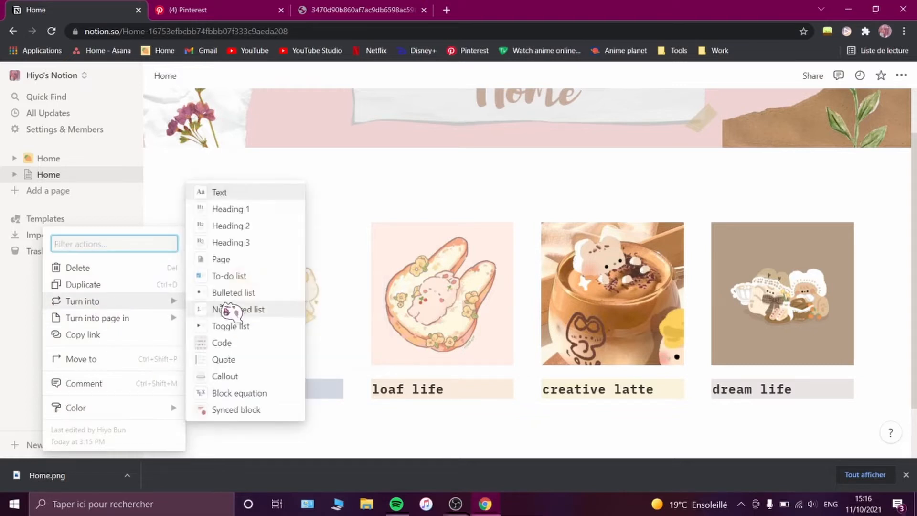
left_click(228, 262)
left_click(364, 388)
mouse_move(244, 303)
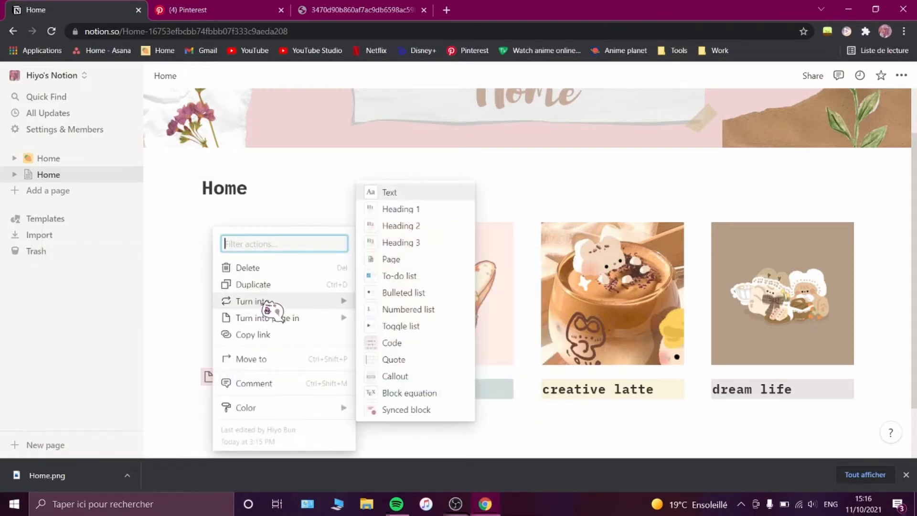
left_click(424, 262)
Step: Turn the "creative latte" and "dream life" headings into pages
left_click(537, 391)
mouse_move(410, 300)
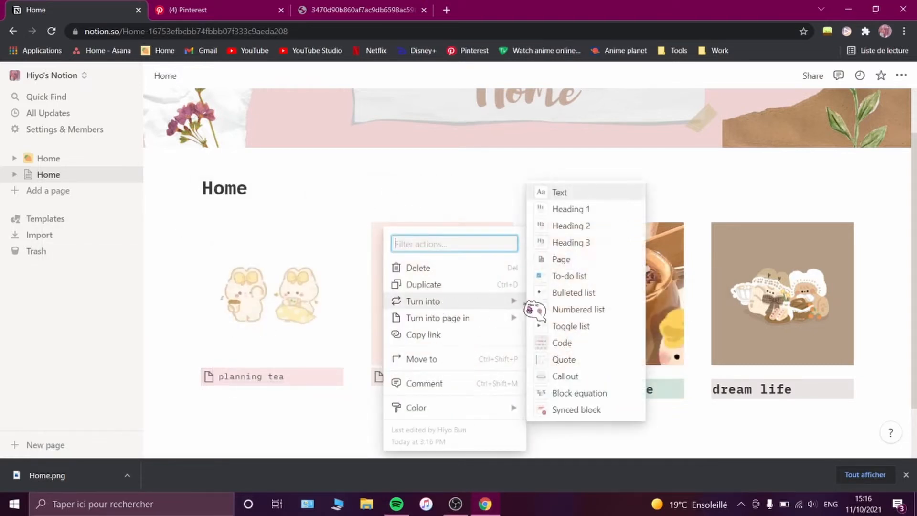
left_click(591, 261)
left_click(703, 390)
mouse_move(592, 301)
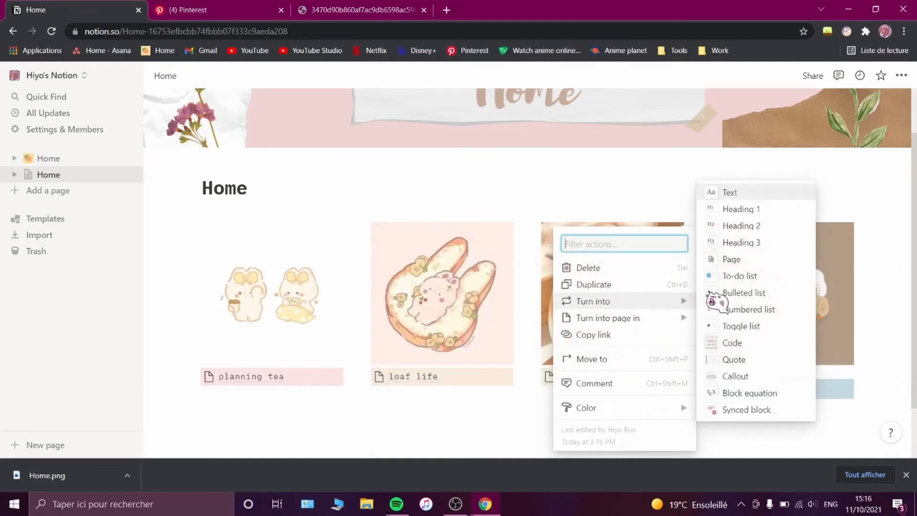
left_click(763, 259)
Step: Check the "dream life" subpage, return to Home and open the "planning tea" subpage
left_click(750, 380)
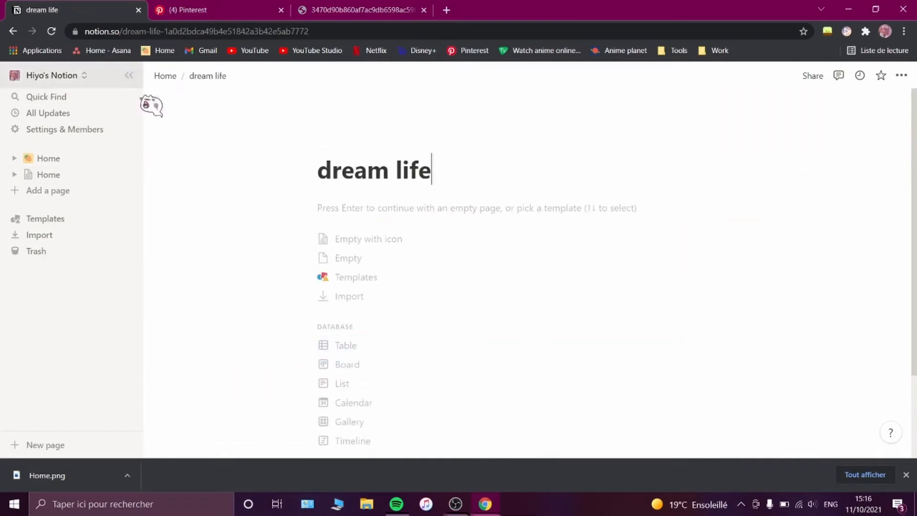
left_click(165, 76)
scroll(464, 240, "down", 3)
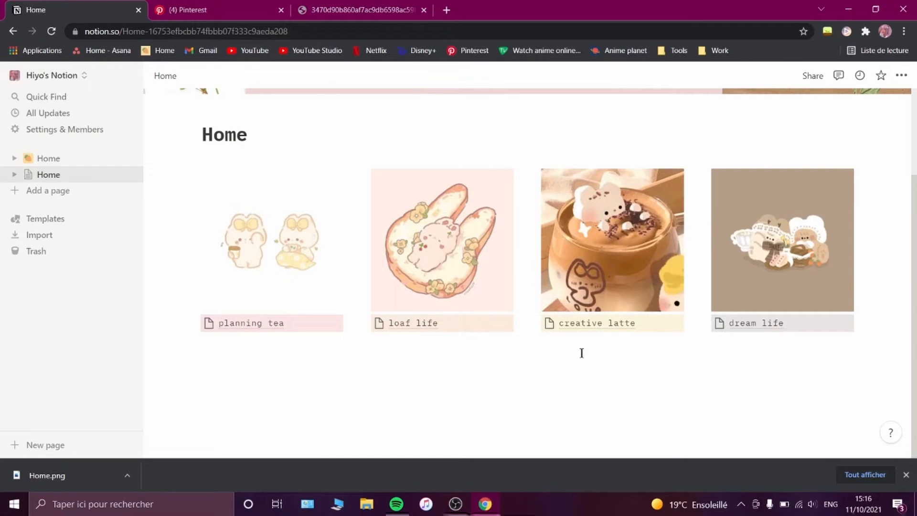
left_click(262, 326)
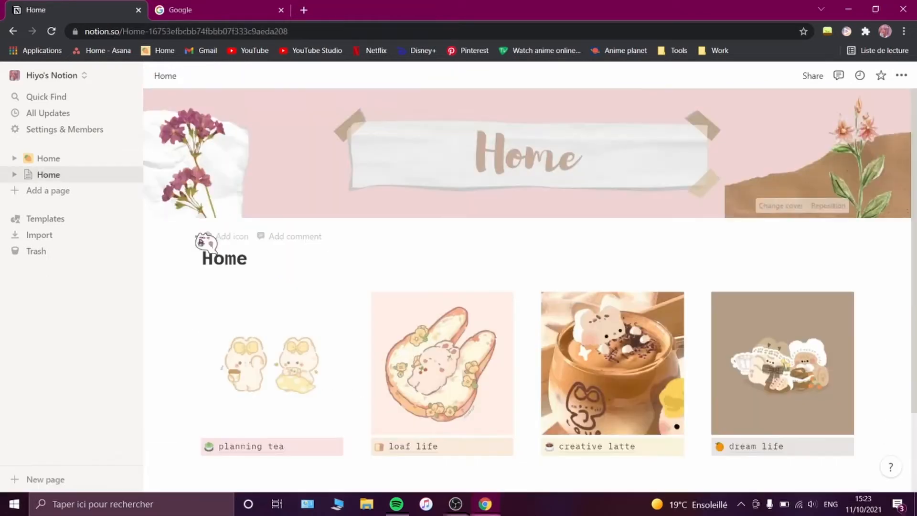
Step: Add an icon to the Home page and replace it with the white flower image from the Notion folder in Images
left_click(224, 237)
left_click(233, 221)
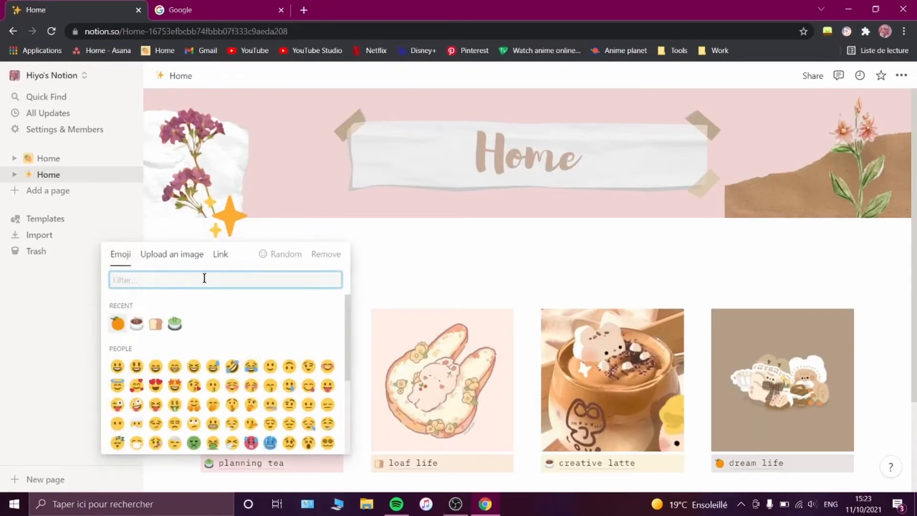
left_click(173, 256)
left_click(211, 293)
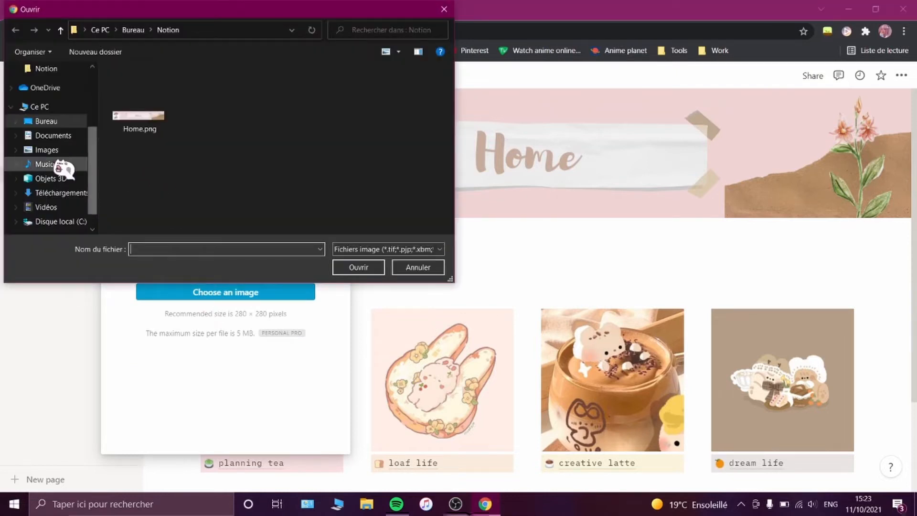
left_click(46, 150)
scroll(239, 191, "down", 2)
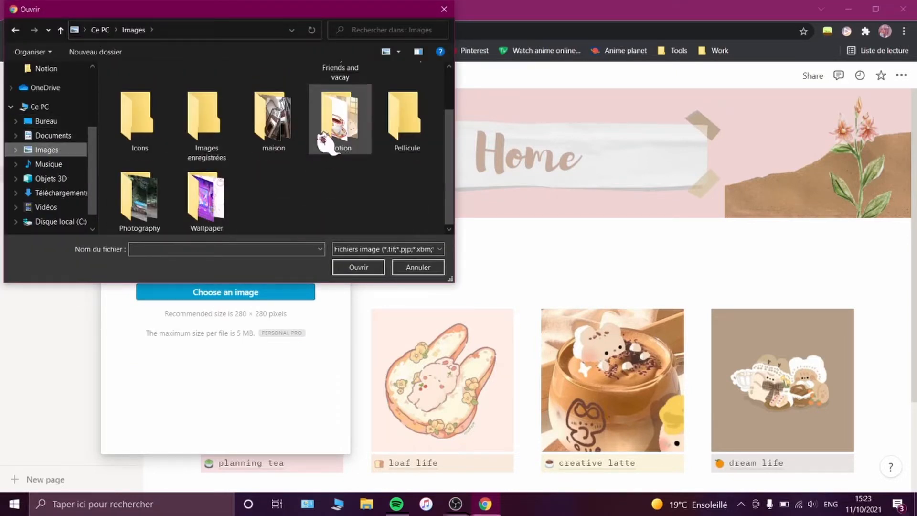
double_click(327, 93)
scroll(316, 139, "down", 5)
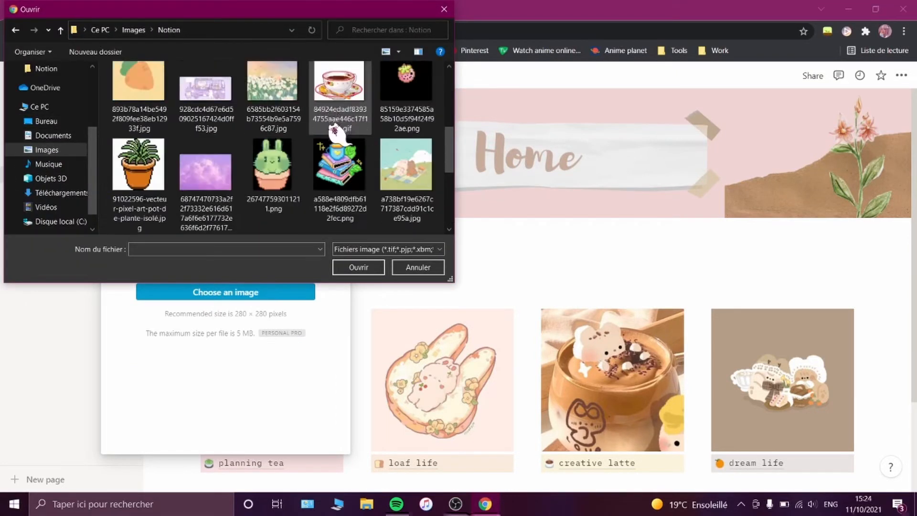
scroll(239, 158, "down", 2)
double_click(334, 100)
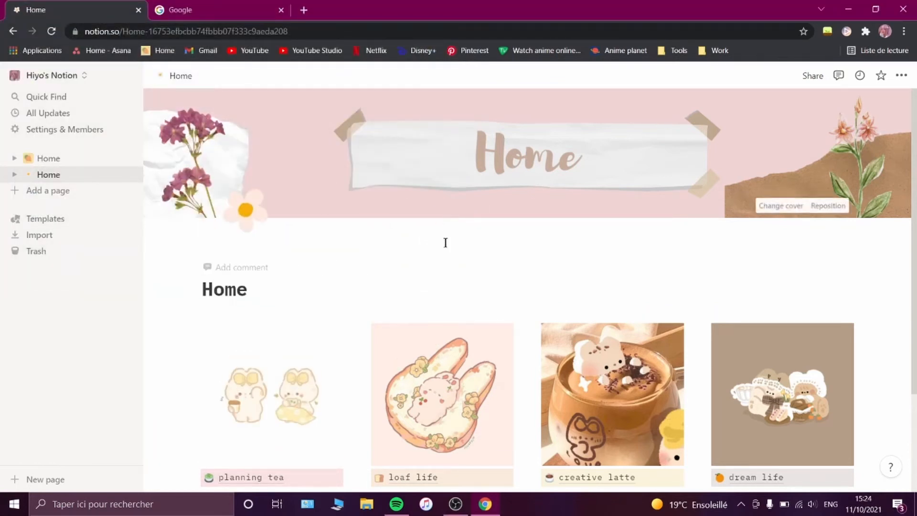
Step: Browse the "transparent gif aesthetic icon" image results and preview the green clover GIF
scroll(444, 215, "down", 4)
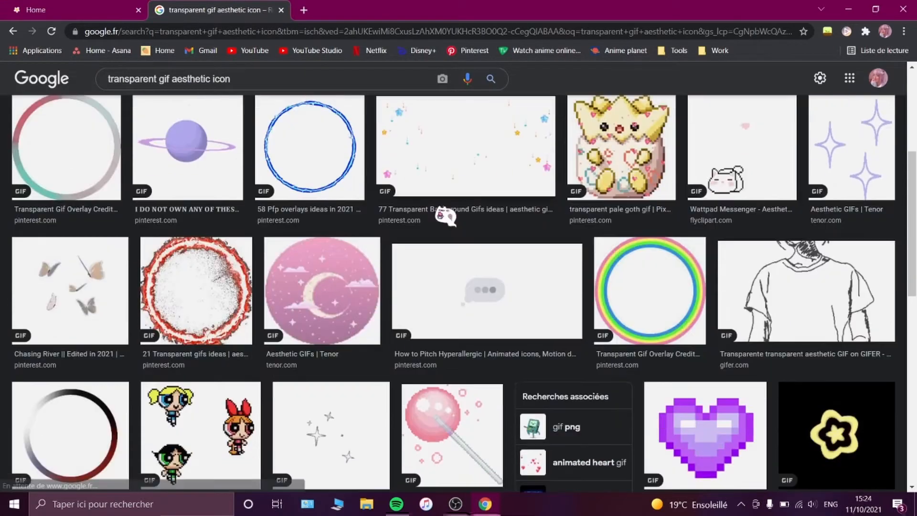
left_click(307, 287)
scroll(714, 260, "down", 8)
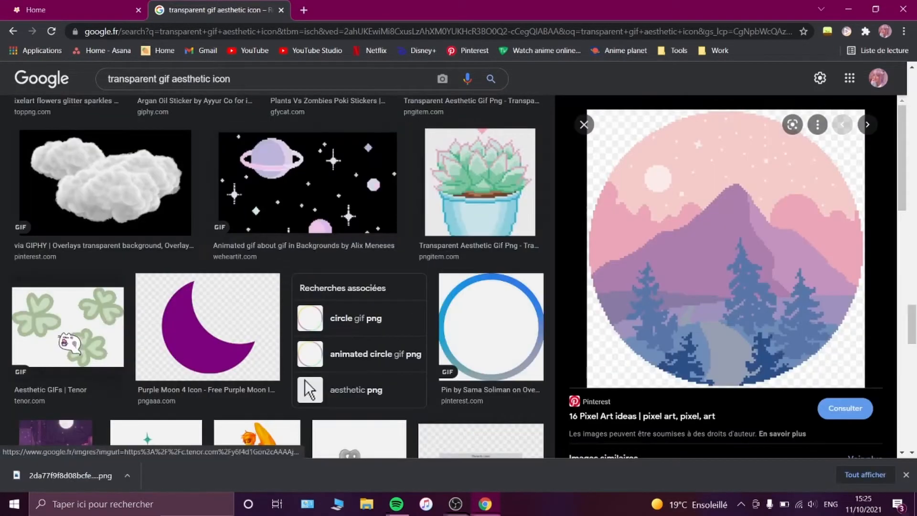
key("Left")
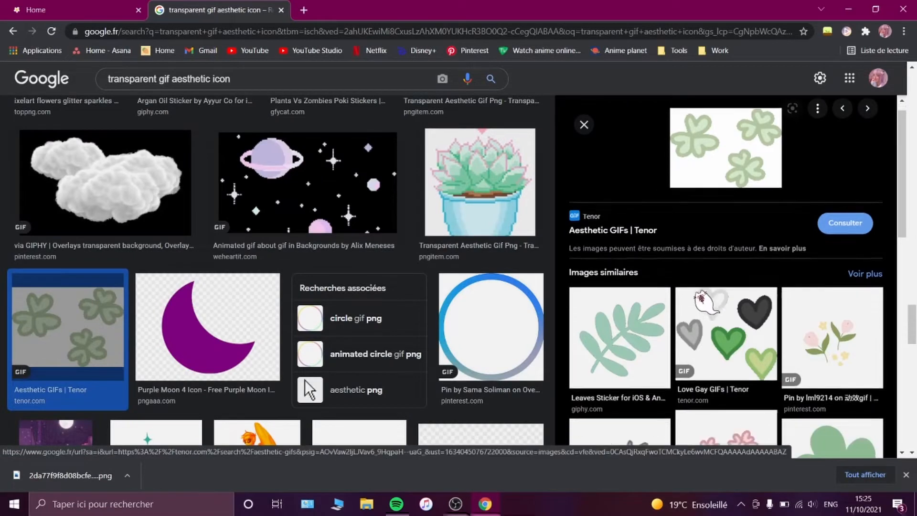
Step: Open the green leaf branch sticker from the similar images and save it to the Notion folder
scroll(690, 278, "down", 5)
scroll(686, 272, "down", 1)
left_click(829, 175)
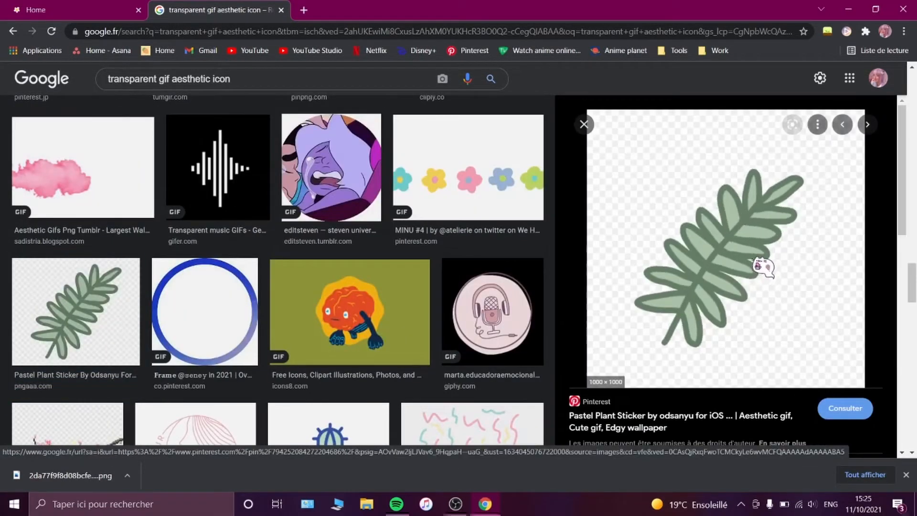
scroll(751, 257, "down", 2)
right_click(699, 165)
left_click(761, 291)
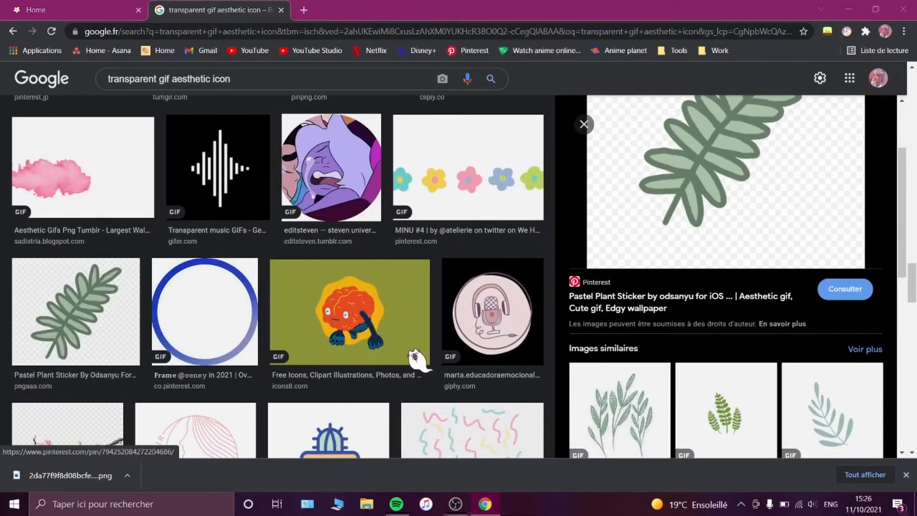
left_click(360, 268)
Step: Find the pink crescent moon GIF in the image results and save it to the Notion folder
scroll(296, 258, "down", 15)
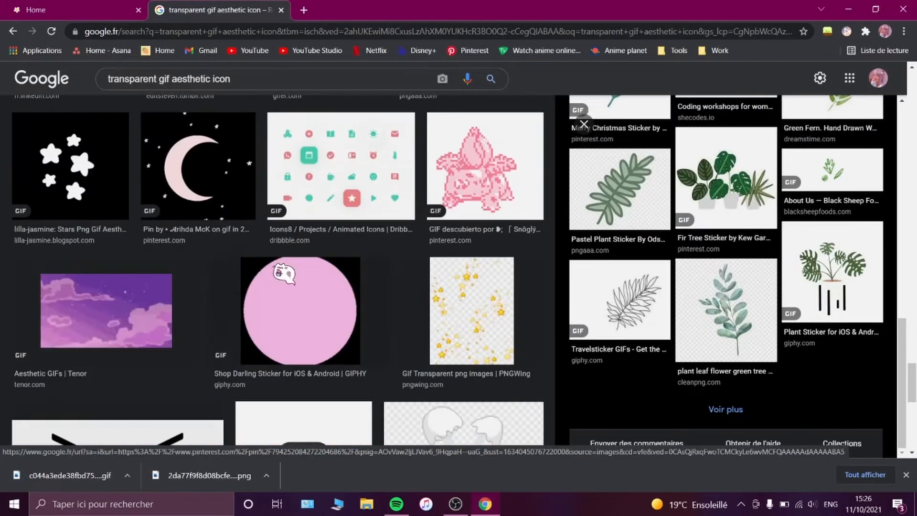
left_click(190, 151)
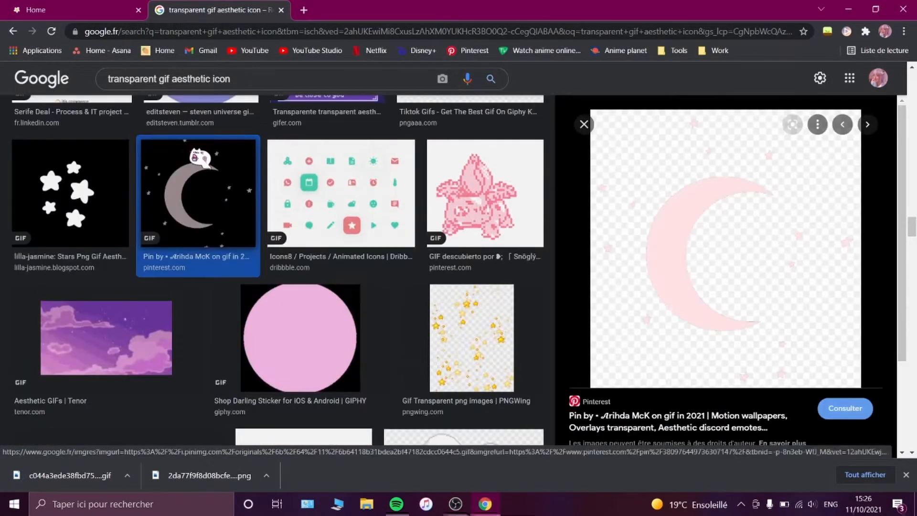
right_click(677, 241)
left_click(751, 367)
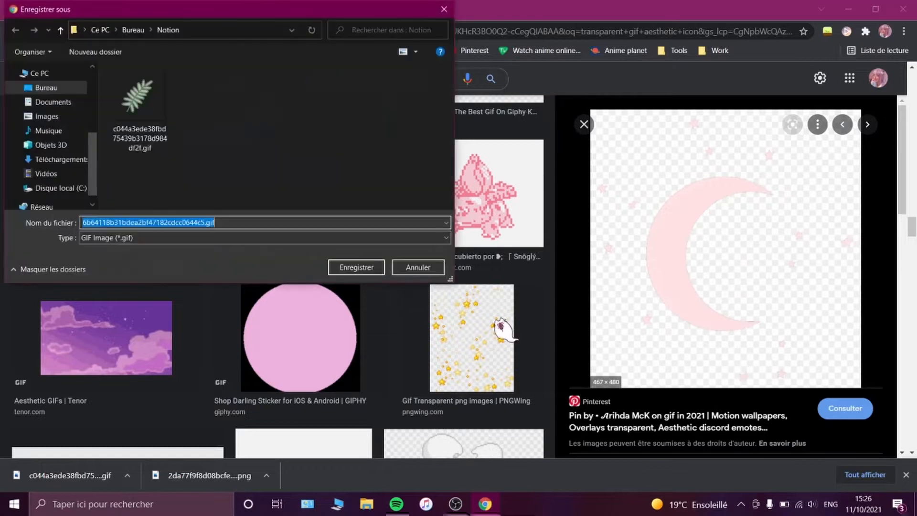
key("Return")
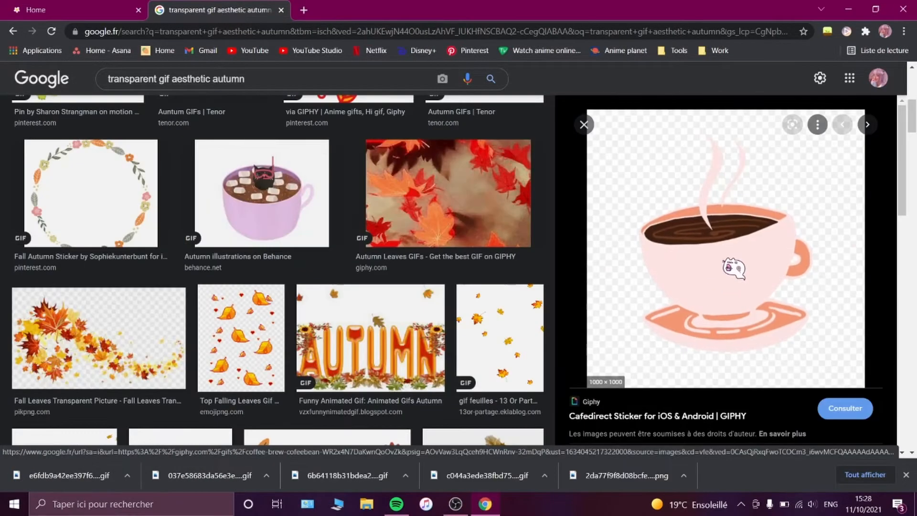
Step: Save the pink coffee cup GIF and the smiling pixel-art pumpkin GIF from the autumn image results, and close the search tab
right_click(723, 260)
left_click(788, 389)
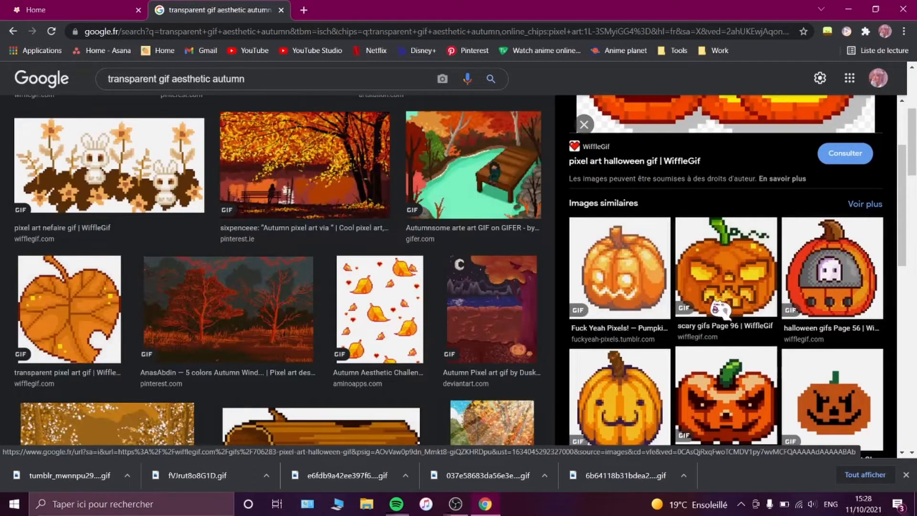
left_click(625, 289)
right_click(770, 249)
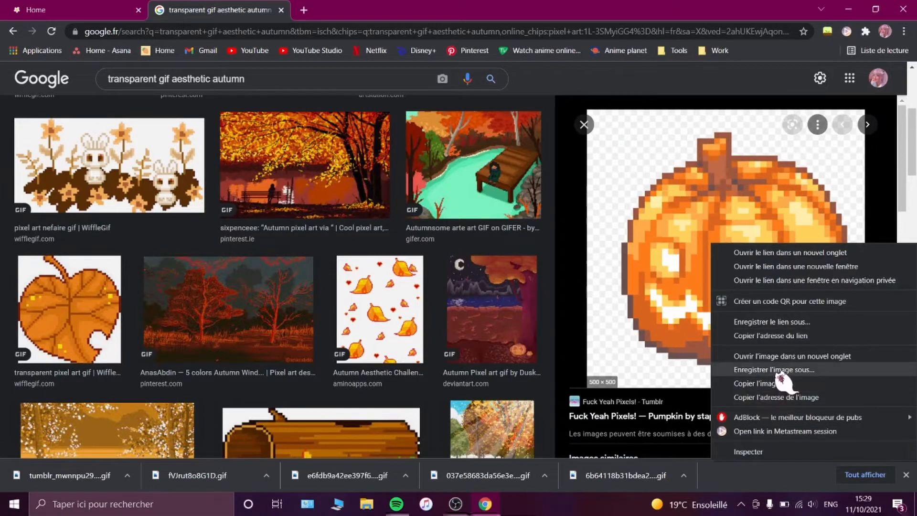
left_click(763, 369)
key("ctrl+w")
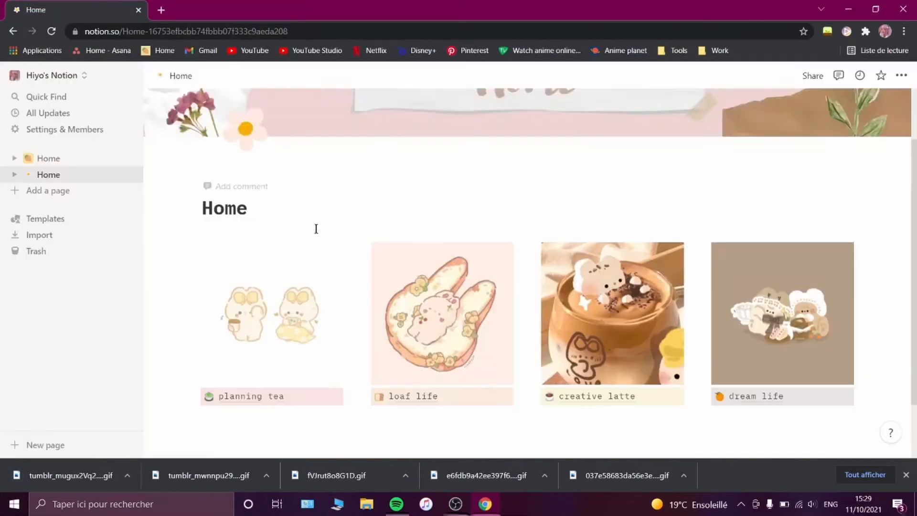
Step: Open the planning tea subpage and set it to the Mono font with small text and full width
left_click(255, 354)
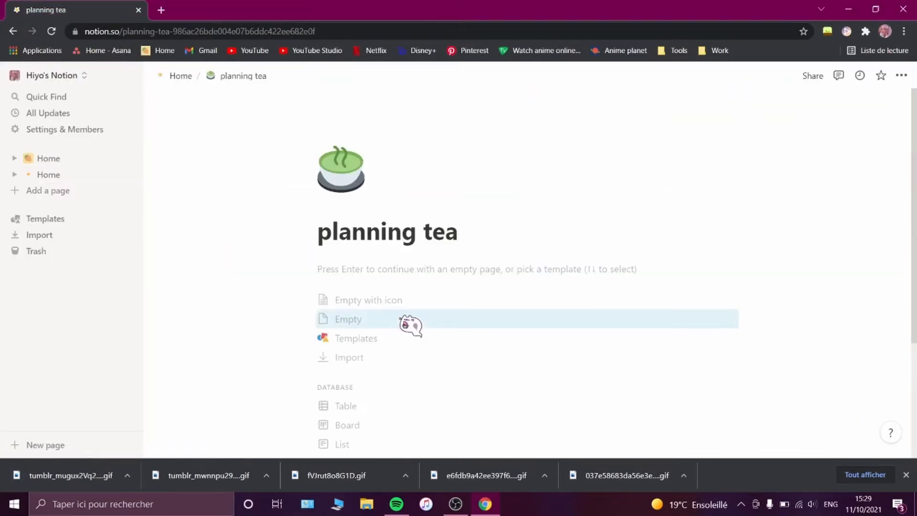
left_click(901, 76)
left_click(885, 161)
left_click(886, 177)
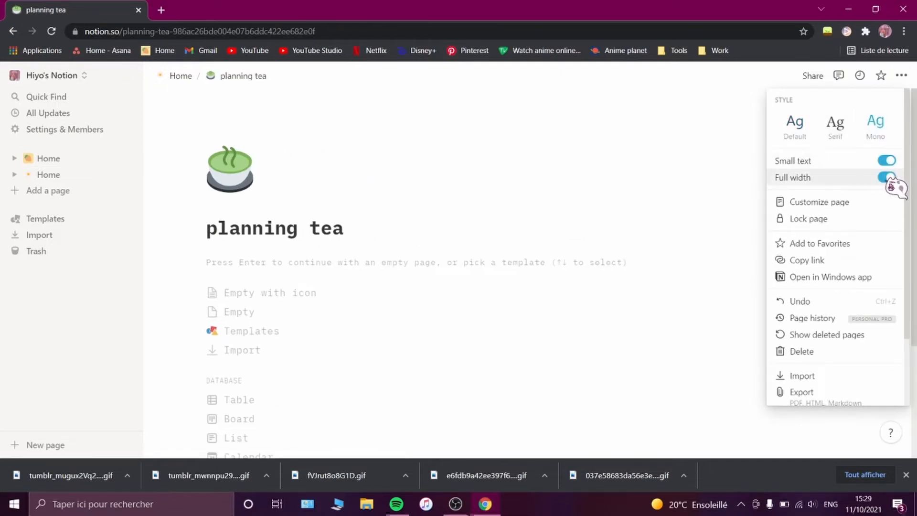
Step: Add a "Menu" heading with a subpage titled "matcha planner" beneath it, and return to the planning tea page
left_click(254, 265)
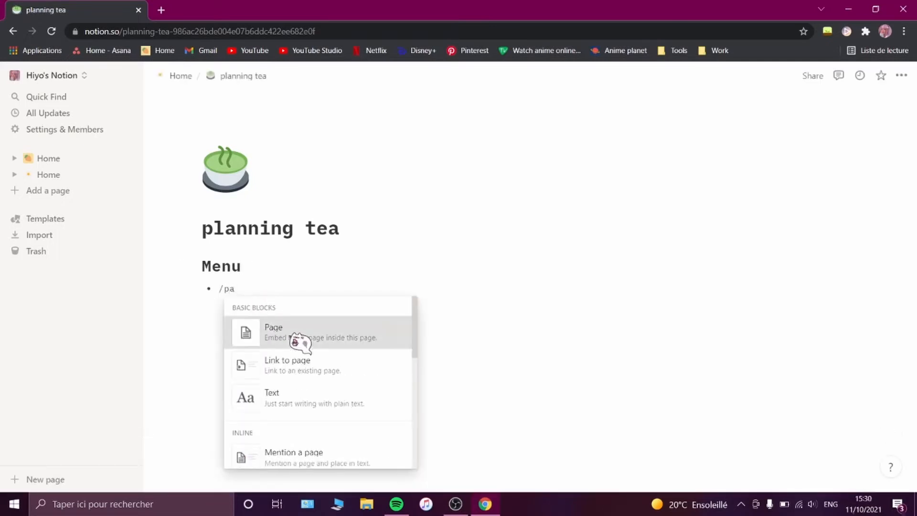
left_click(297, 339)
left_click(243, 75)
left_click(251, 307)
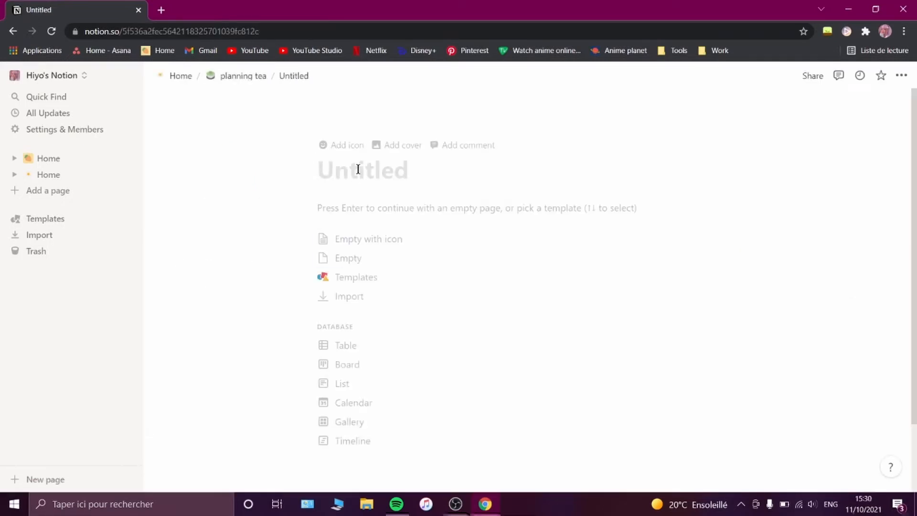
type("matcha planner")
left_click(243, 75)
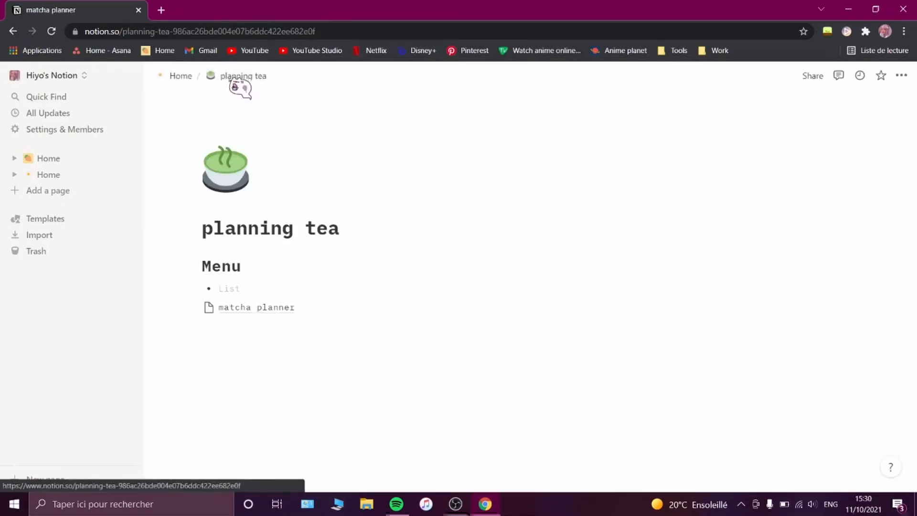
Step: Add the lines "herbal calendar", "green scriptea" and "tea box" under matcha planner, and turn "herbal calendar" into a page
left_click(243, 285)
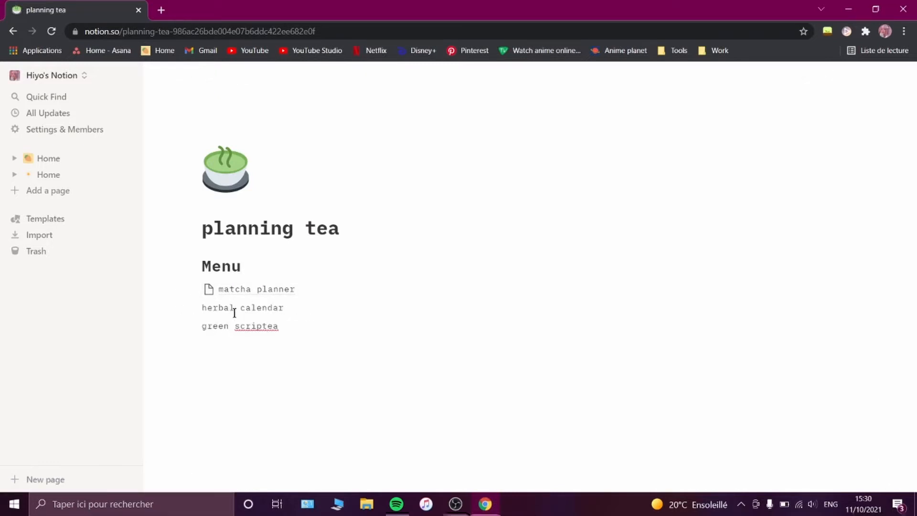
left_click(193, 308)
mouse_move(143, 271)
left_click(229, 229)
Step: Turn the "green scriptea" and "tea box" lines into pages
left_click(193, 327)
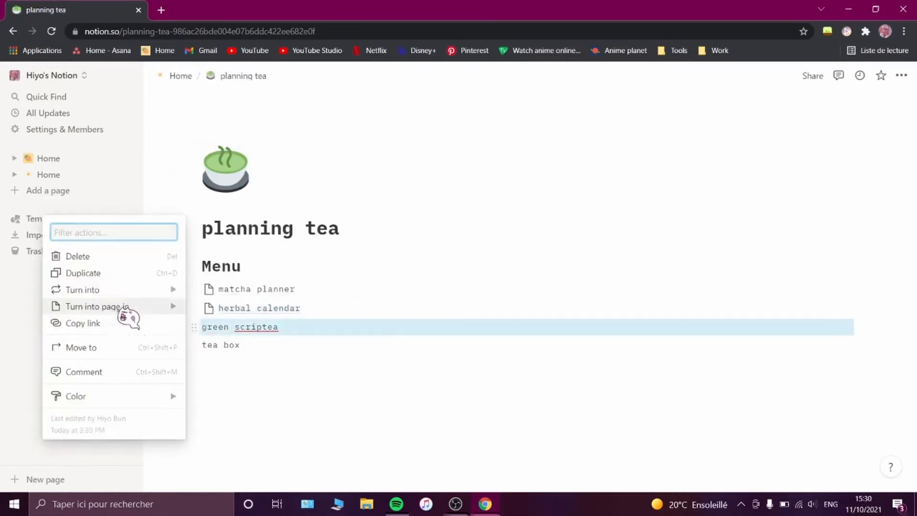
mouse_move(131, 289)
left_click(244, 250)
left_click(194, 347)
mouse_move(124, 309)
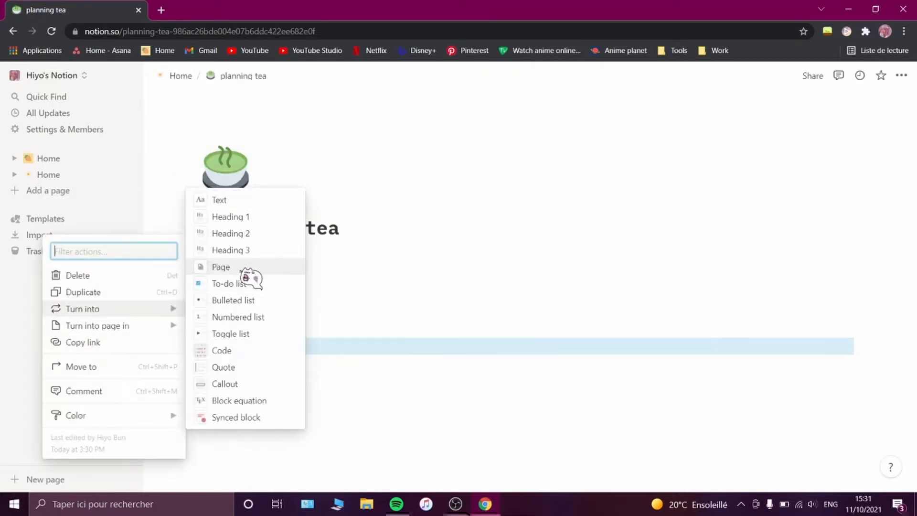
left_click(241, 269)
Step: Give the "Menu" heading a green background
left_click(477, 238)
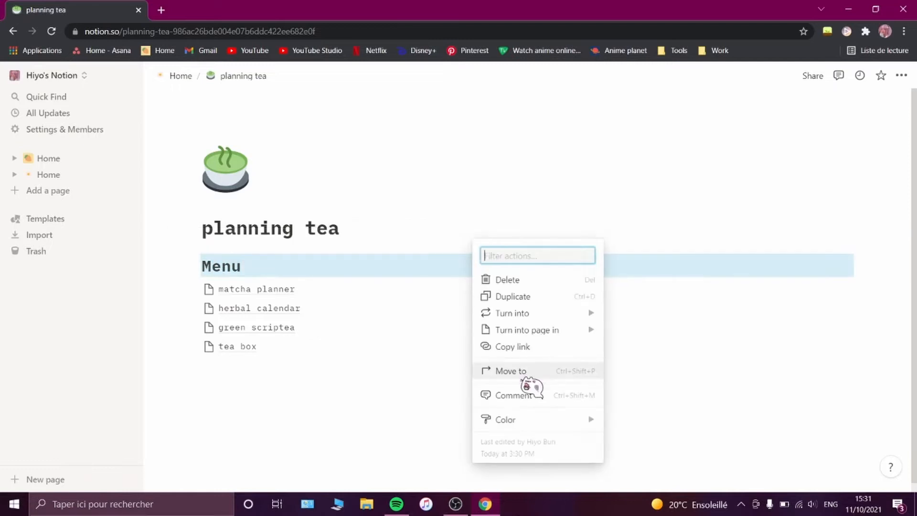
mouse_move(506, 418)
scroll(664, 378, "down", 3)
left_click(644, 423)
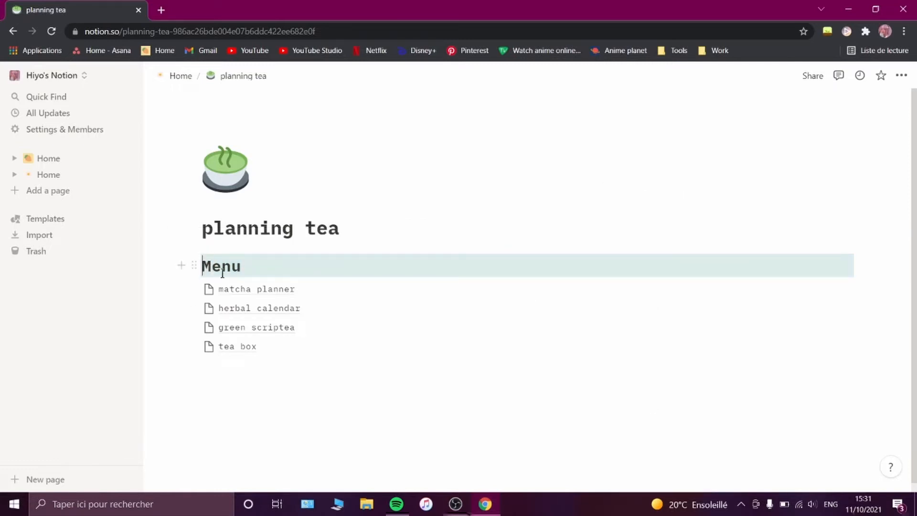
Step: Insert an audio block below the page list and embed a playlist using its link copied from Spotify
type("/mu")
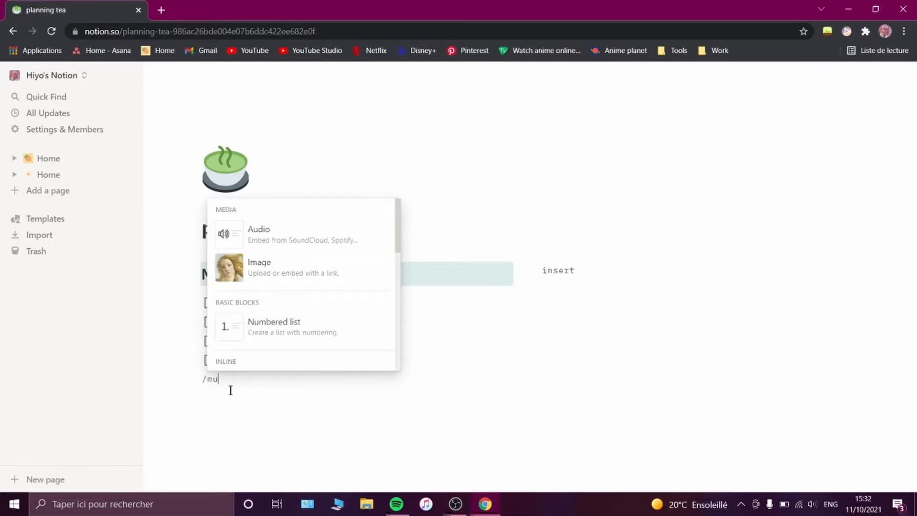
left_click(290, 237)
left_click(504, 414)
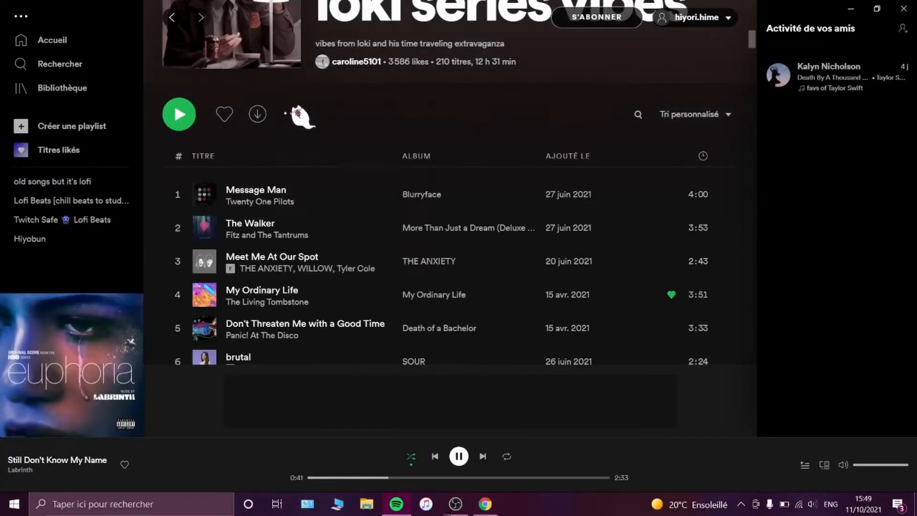
left_click(292, 113)
mouse_move(353, 263)
left_click(470, 266)
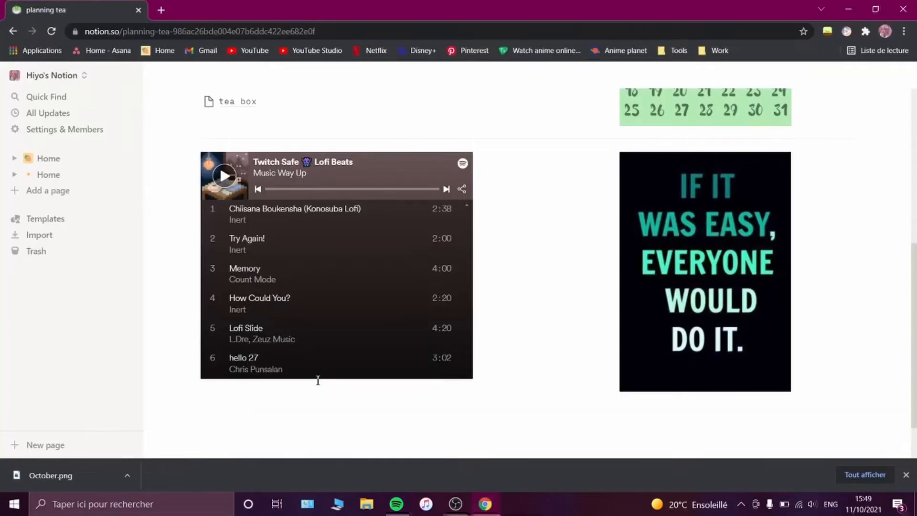
left_click(388, 201)
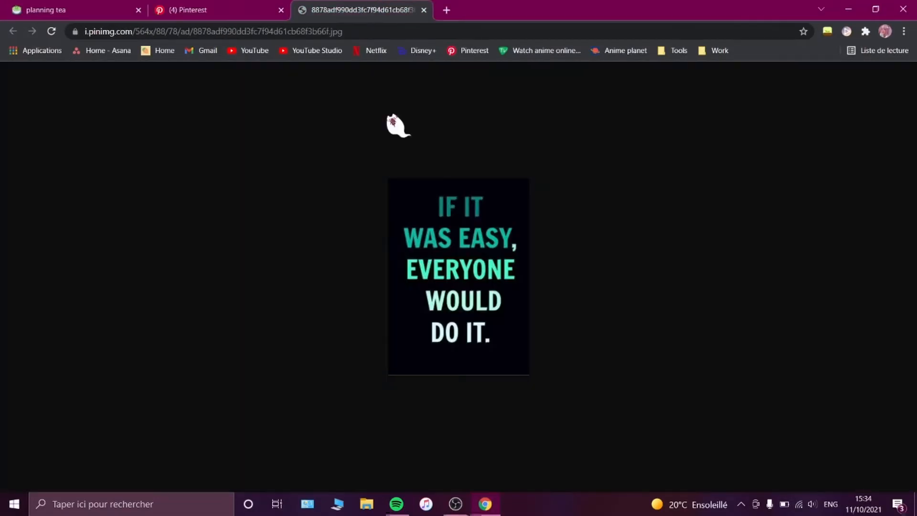
Step: Copy the "If it was easy, everyone would do it" picture's web address and embed the image beside the playlist
right_click(272, 31)
left_click(317, 87)
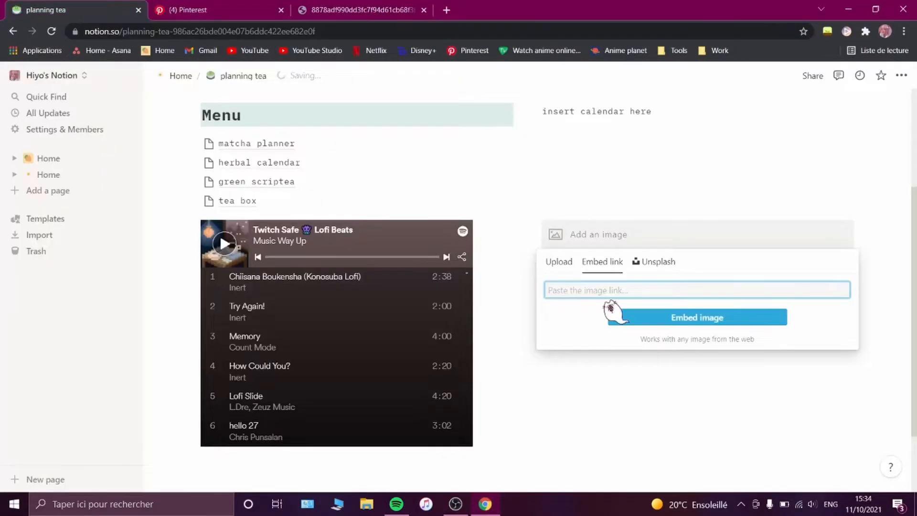
right_click(598, 290)
left_click(659, 184)
left_click(721, 317)
Step: Shrink the quote image to about half its width and widen the Menu column beside the October calendar
scroll(710, 311, "down", 4)
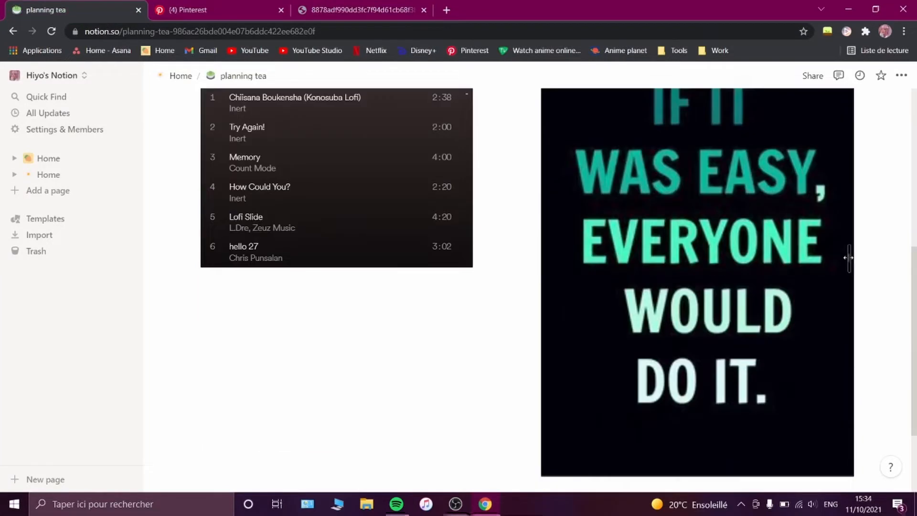
left_click_drag(849, 256, 683, 230)
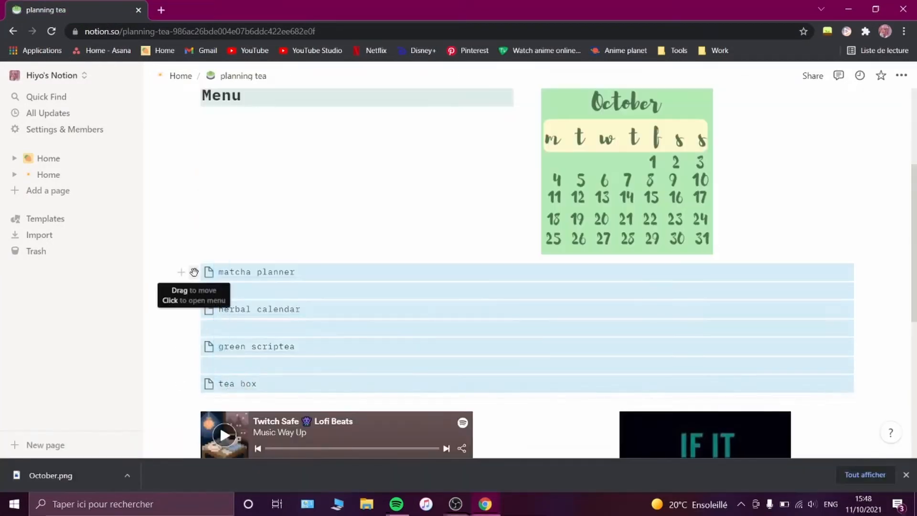
left_click_drag(527, 143, 593, 140)
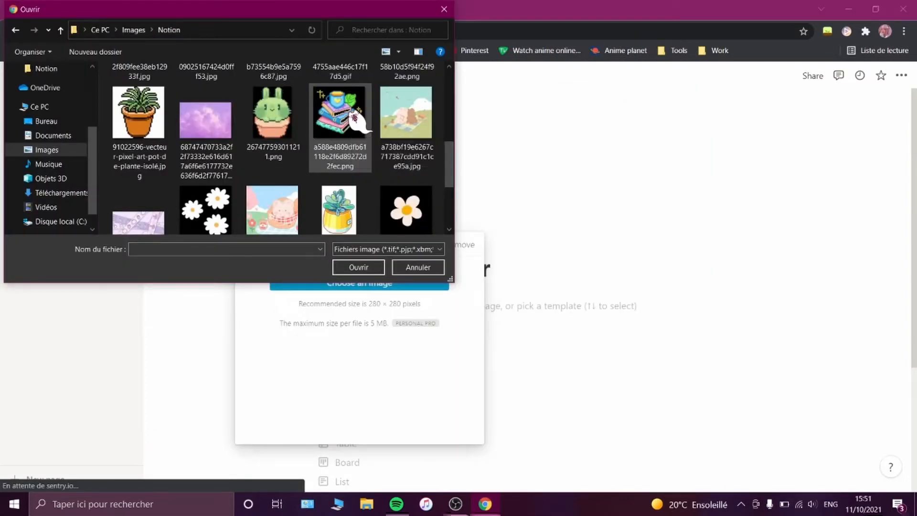
Step: Upload a picture from the Notion images folder as the subpage's icon
left_click(358, 266)
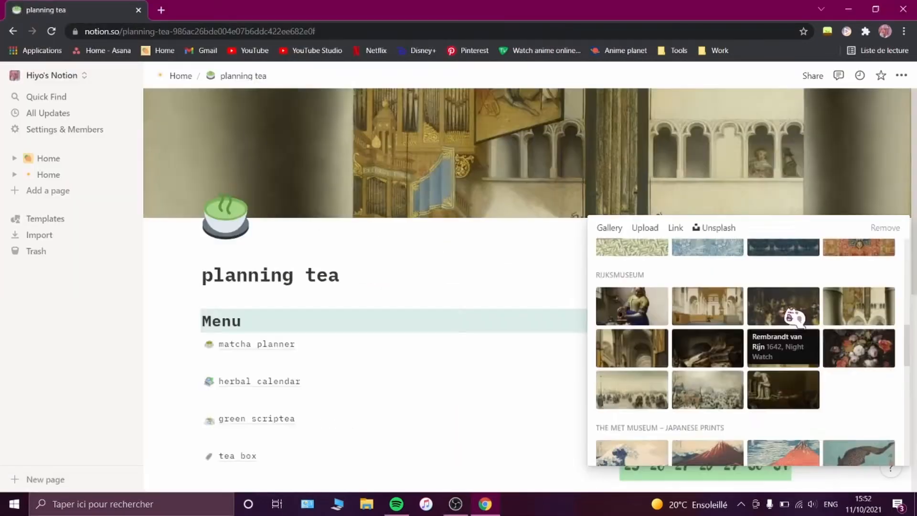
Step: Browse the museum artworks in the cover gallery of the planning tea page
scroll(748, 313, "down", 15)
scroll(748, 312, "down", 3)
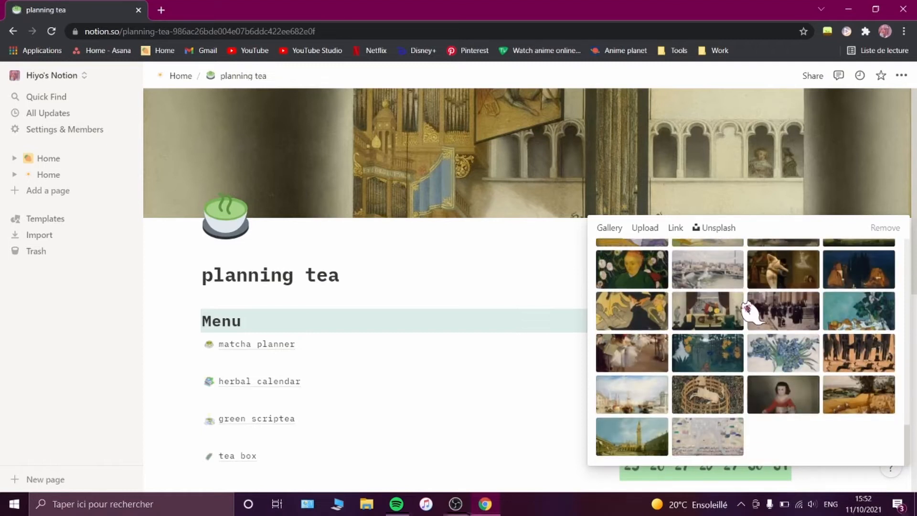
left_click(540, 282)
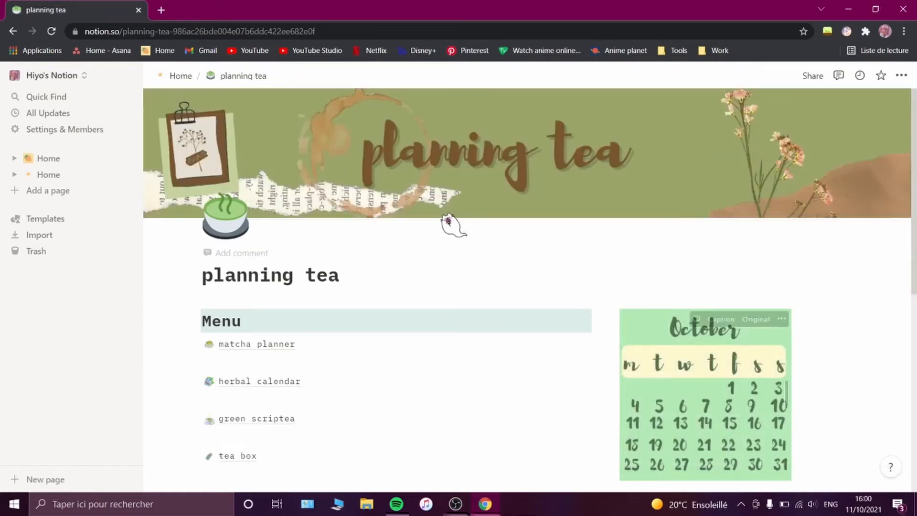
Step: Give the matcha planner link a green background and the herbal calendar link an orange background
scroll(411, 284, "down", 6)
scroll(446, 352, "up", 6)
scroll(280, 232, "down", 3)
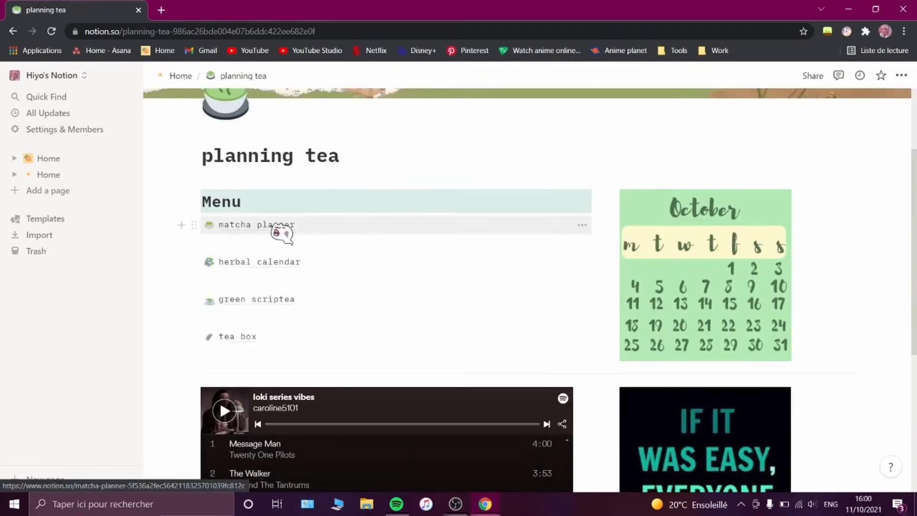
left_click(193, 225)
mouse_move(76, 281)
left_click(246, 352)
left_click(193, 262)
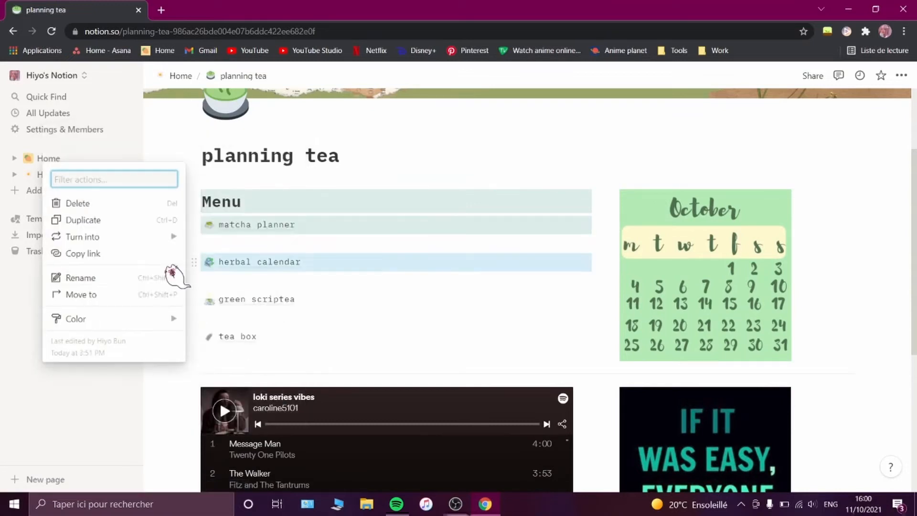
mouse_move(78, 319)
scroll(251, 334, "down", 3)
left_click(234, 358)
Step: Give the green scriptea link an orange background and the tea box link a brown background
left_click(192, 299)
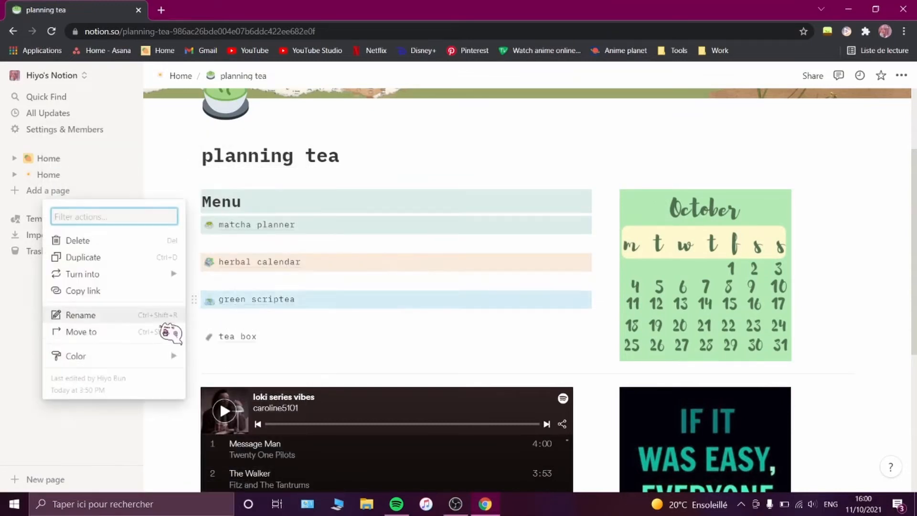
mouse_move(126, 357)
scroll(231, 427, "down", 3)
left_click(236, 340)
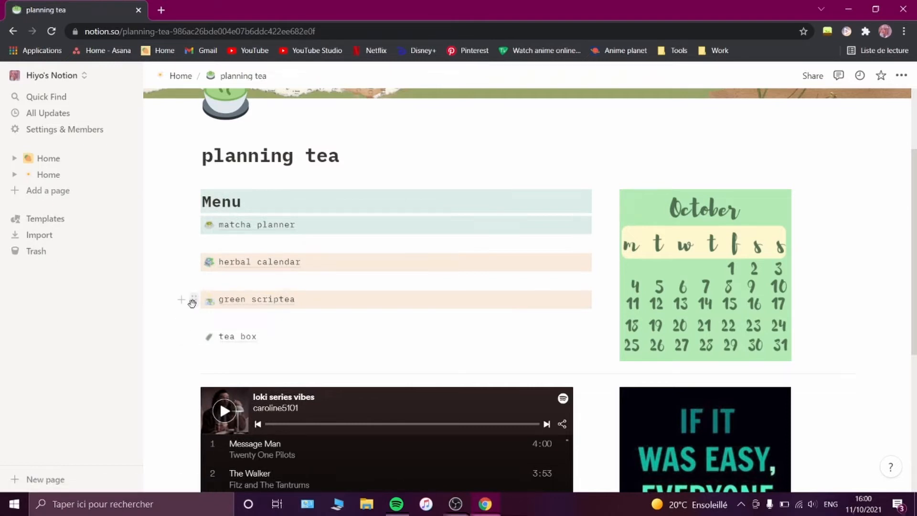
left_click(193, 337)
mouse_move(76, 392)
left_click(240, 362)
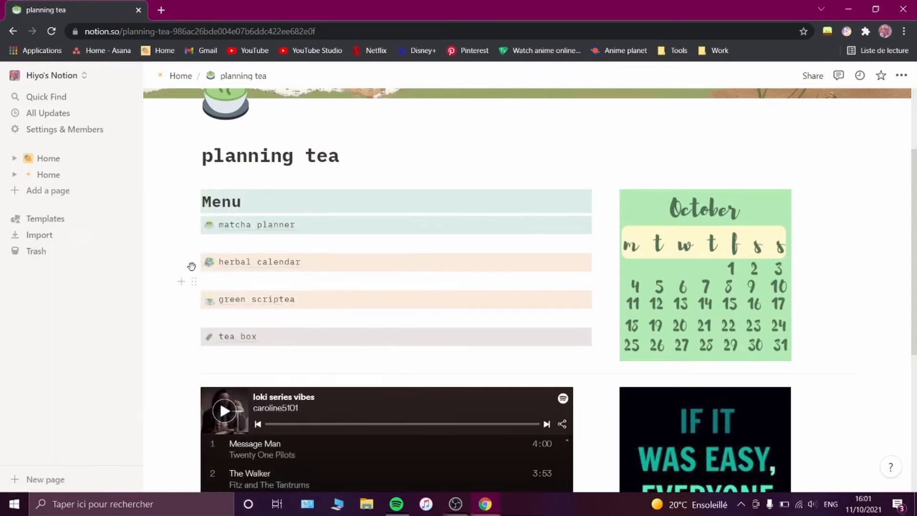
Step: Open the loaf life page from Home and switch it to the Mono font at full width
left_click(180, 75)
scroll(306, 200, "down", 2)
left_click(415, 359)
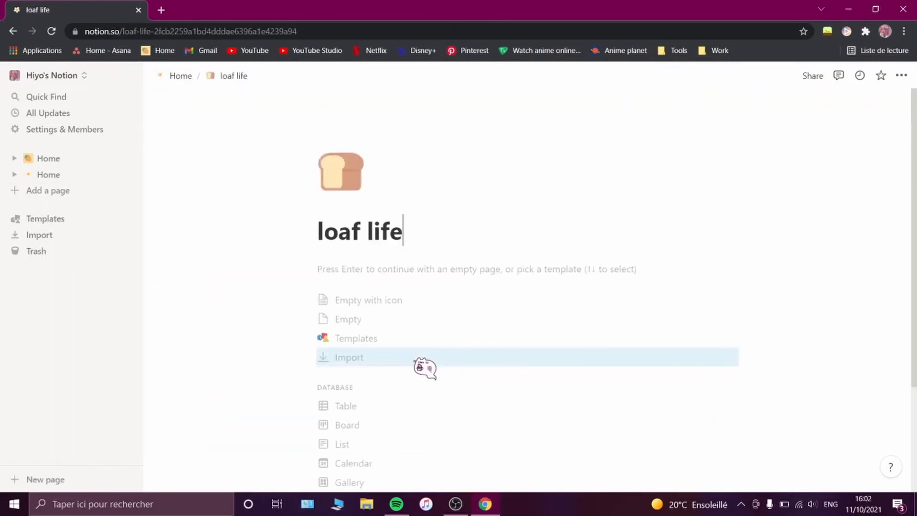
left_click(901, 77)
left_click(876, 123)
Step: Insert an image block on the empty loaf life page and choose to embed it from a link
left_click(261, 286)
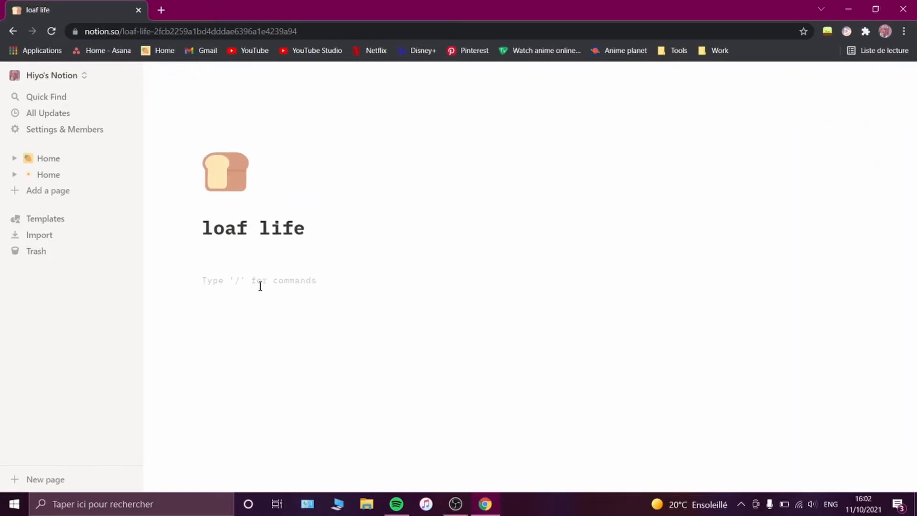
type("/image")
key("Return")
left_click(434, 315)
Step: Open Pinterest in a new tab and go to the Notion board to find pictures for the page
key("ctrl+t")
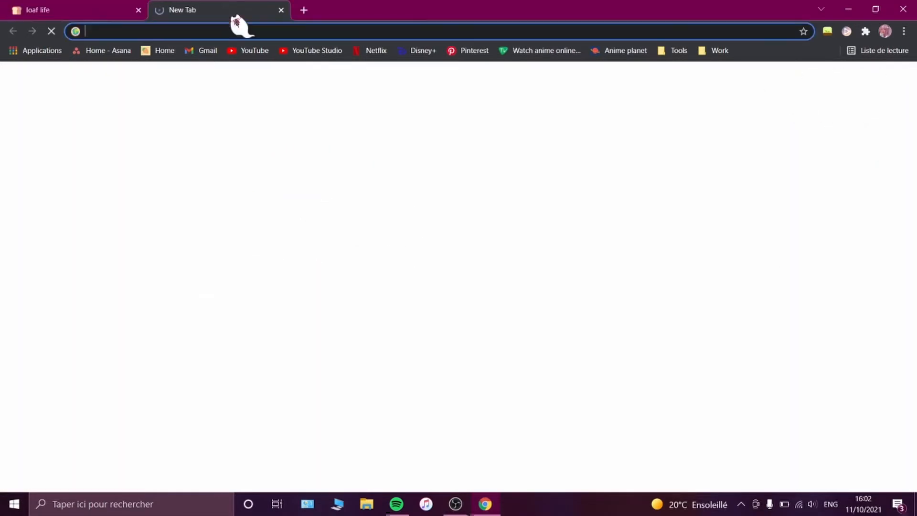
left_click(90, 12)
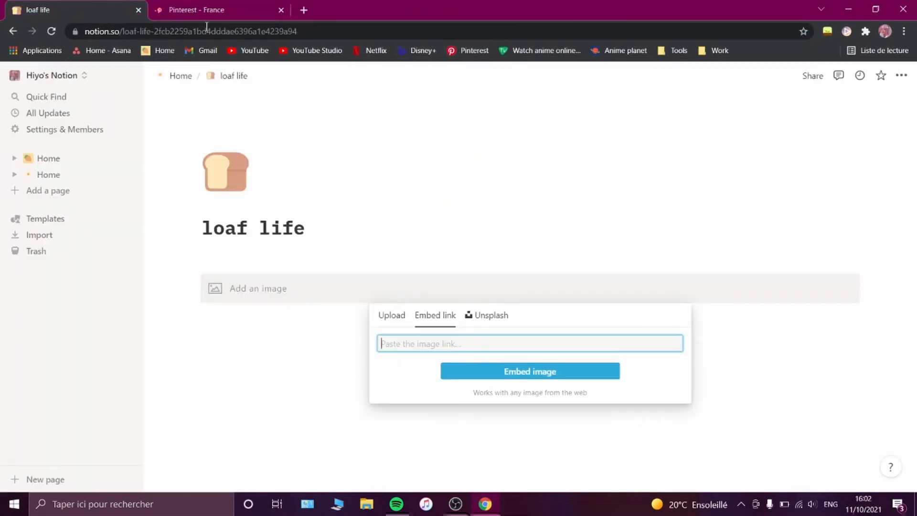
left_click(235, 12)
left_click(868, 86)
left_click(186, 310)
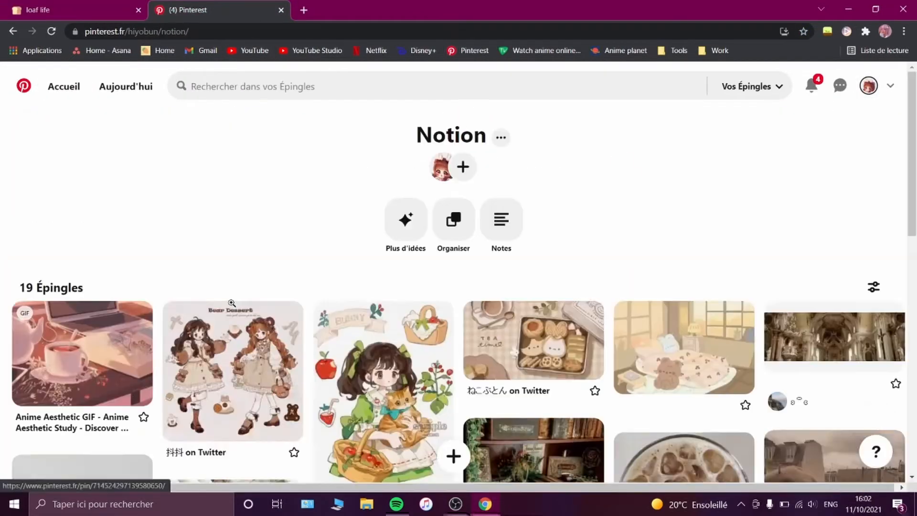
scroll(232, 303, "down", 3)
scroll(191, 248, "down", 4)
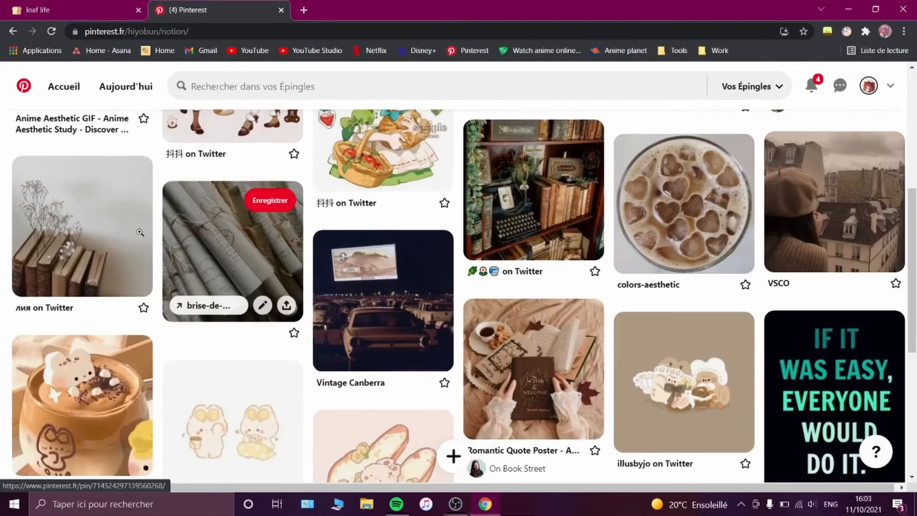
Step: Open the books with dried flowers, drive-in cinema and Wind in the Willows pictures from the board in separate tabs
left_click(140, 232)
right_click(303, 242)
right_click(250, 262)
left_click(328, 380)
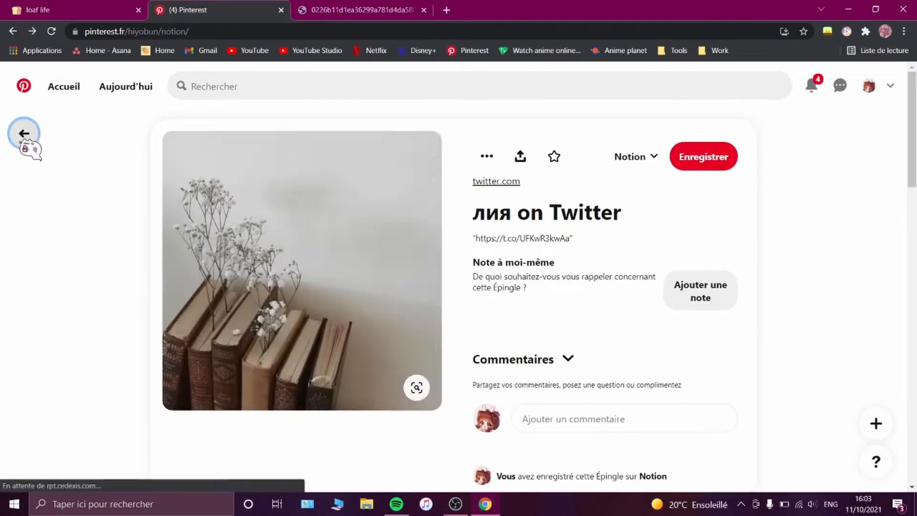
left_click(388, 290)
right_click(262, 288)
left_click(297, 183)
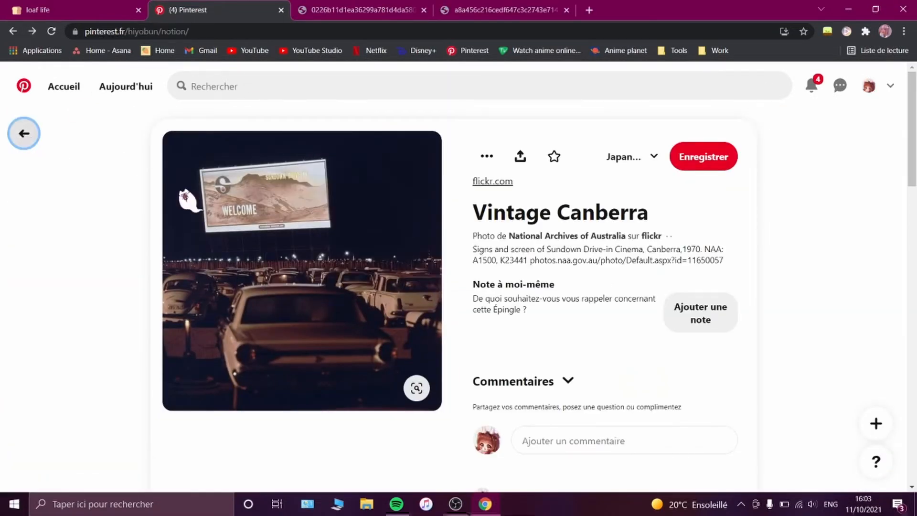
scroll(416, 363, "down", 1)
left_click(524, 271)
right_click(306, 330)
left_click(373, 240)
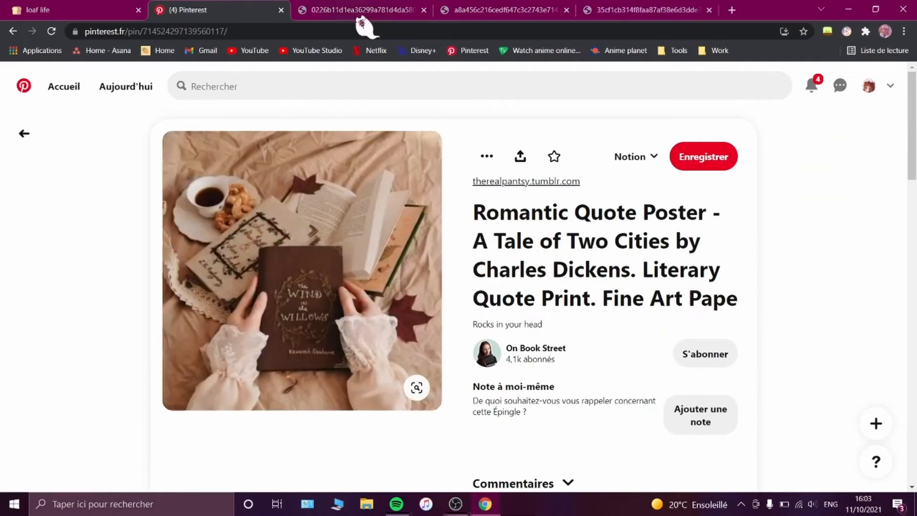
Step: Copy the dried-flower books picture's web address, embed it on the loaf life page and shrink the image
left_click(361, 14)
key("ctrl+c")
left_click(95, 11)
left_click(386, 338)
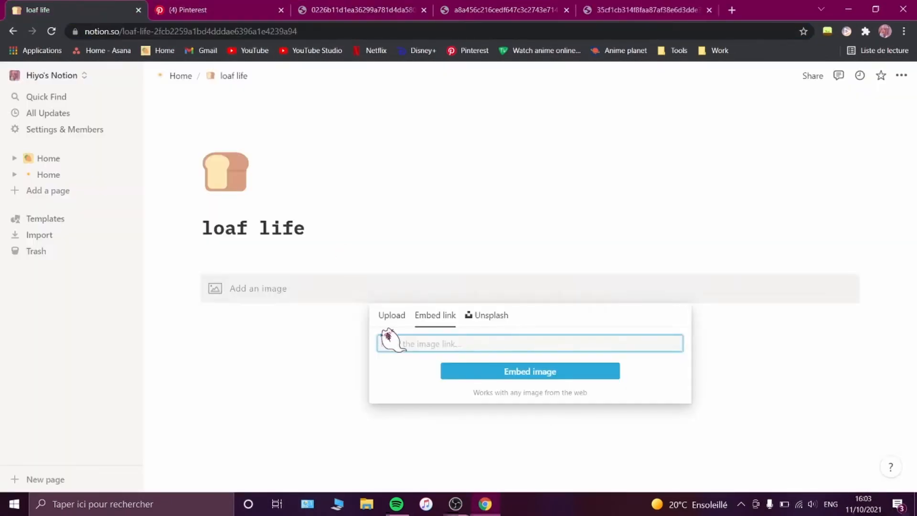
key("ctrl+v")
key("Return")
scroll(432, 317, "down", 6)
left_click_drag(853, 238, 712, 238)
Step: Add a quote block as a second column beside the books picture and put an embedded-link image block in its place
left_click(518, 405)
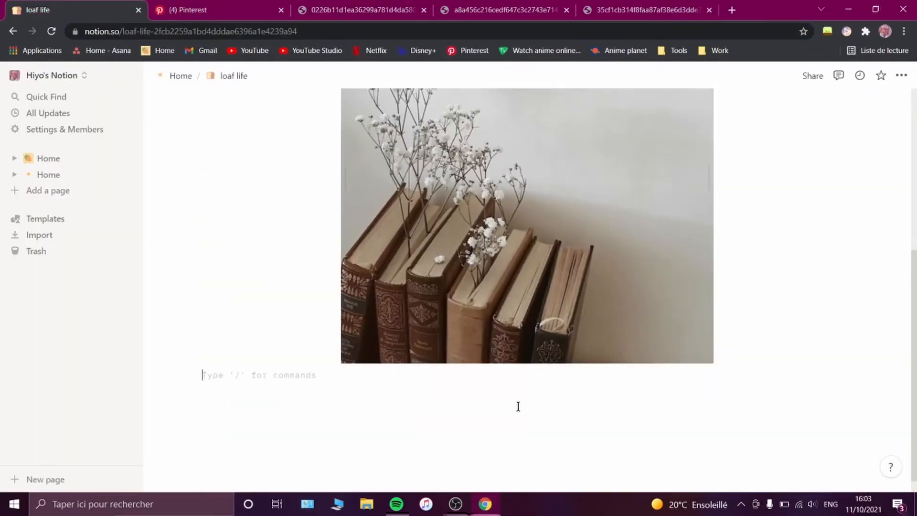
type("/quot")
key("Return")
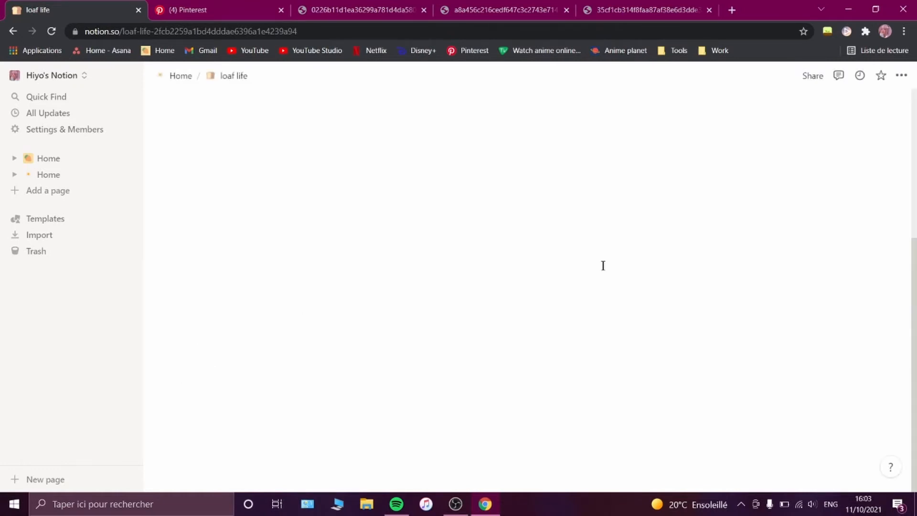
type("/image")
key("Return")
left_click(617, 327)
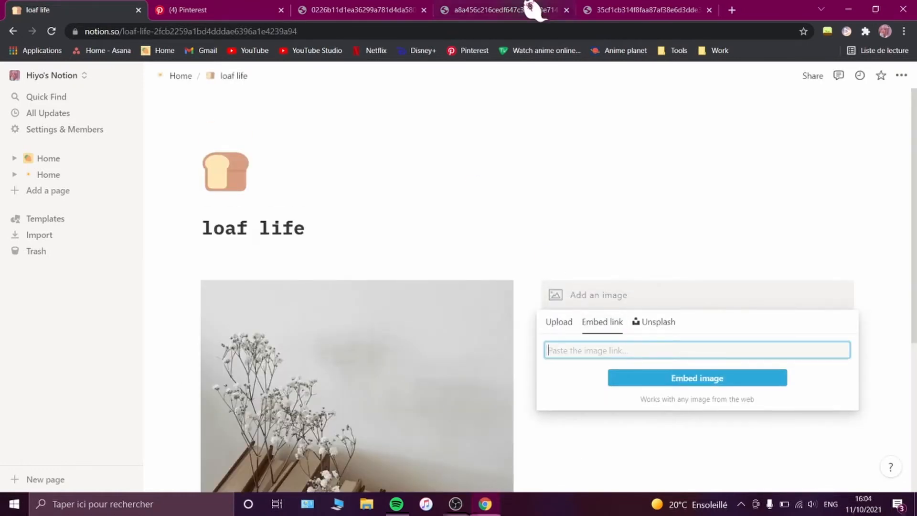
Step: Copy the drive-in cinema picture's web address and embed the image beside the books picture
left_click(532, 7)
left_click(440, 32)
key("ctrl+c")
left_click(125, 9)
left_click(614, 354)
key("ctrl+v")
key("Return")
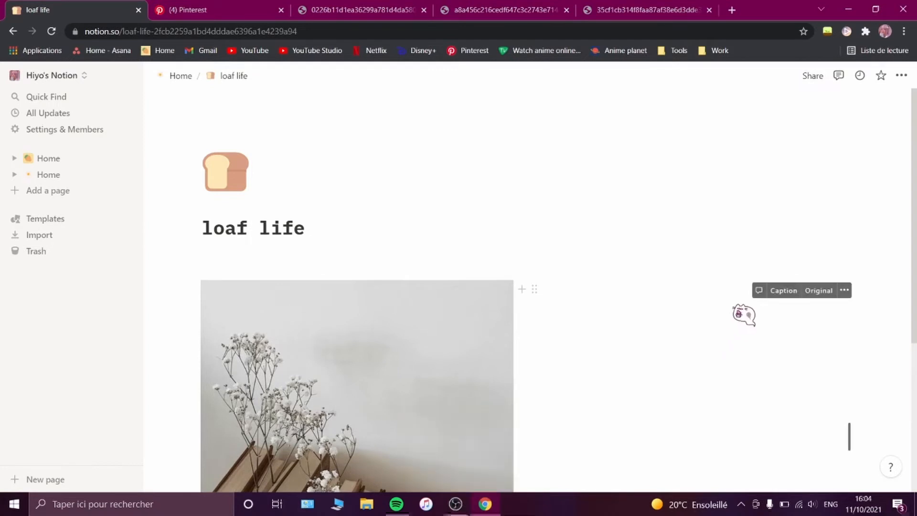
Step: Add a quote block as a third column beside the drive-in picture and replace it with an embedded-link image block
scroll(455, 367, "down", 5)
type("/quote")
key("Return")
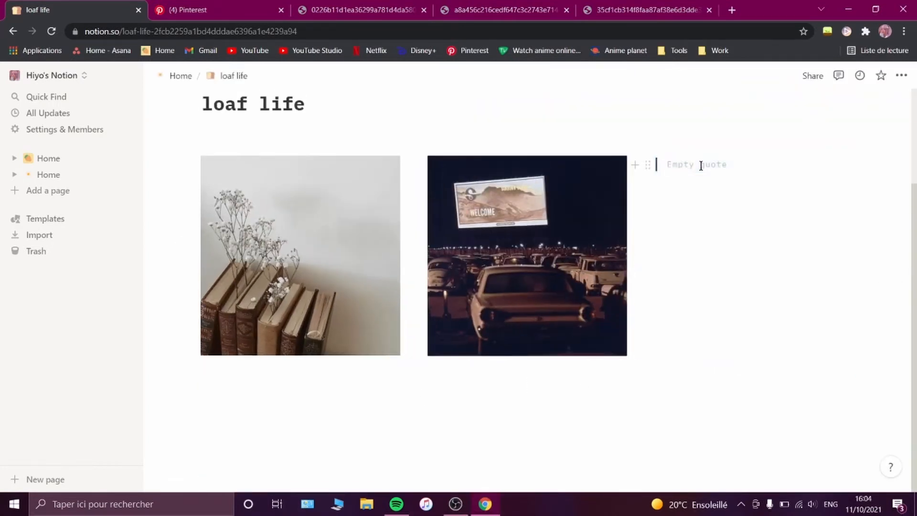
type("/image")
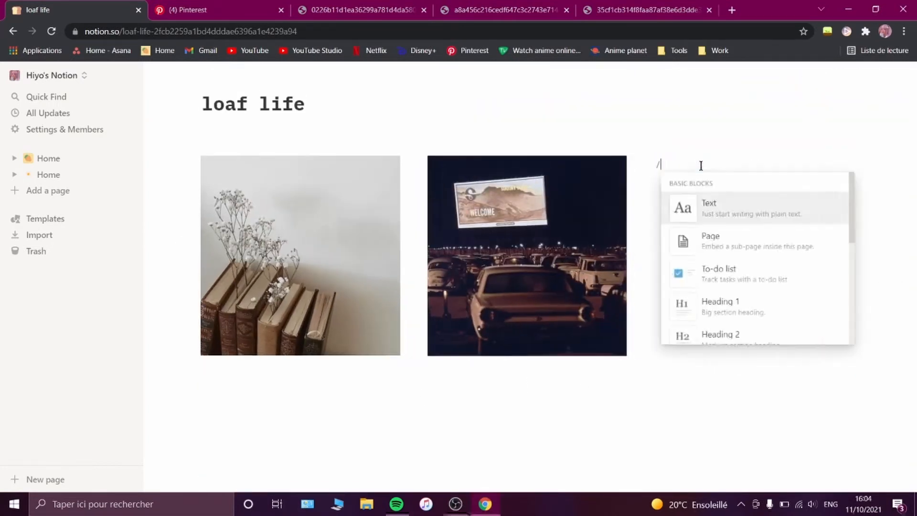
key("Return")
left_click(653, 197)
Step: Copy the Wind in the Willows picture's web address and embed the image in the third column
left_click(647, 10)
left_click(388, 33)
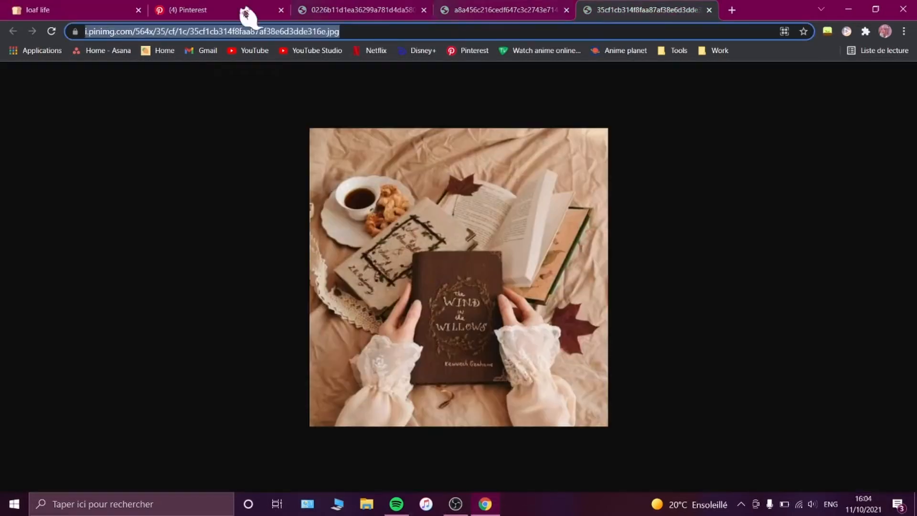
left_click(95, 10)
left_click(705, 256)
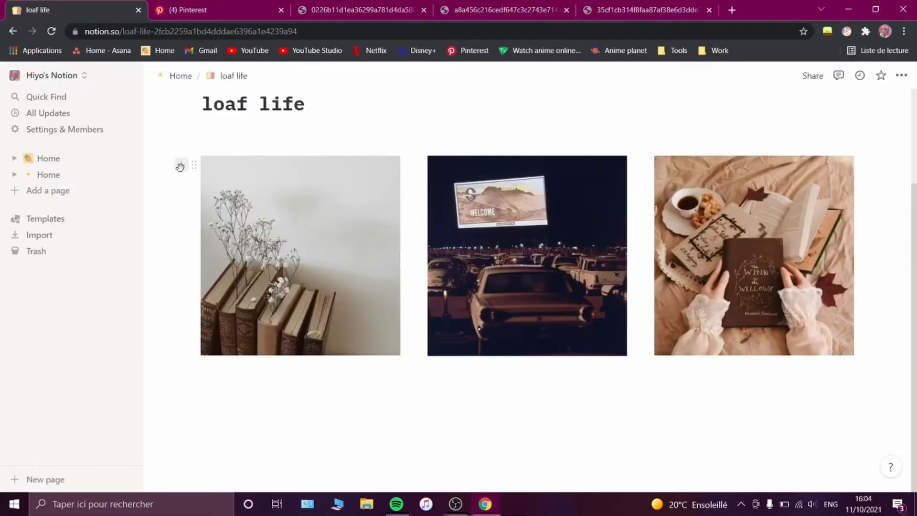
Step: Add a library subpage below the books picture and label the other two pictures screenplay and journal
left_click(180, 167)
left_click(281, 249)
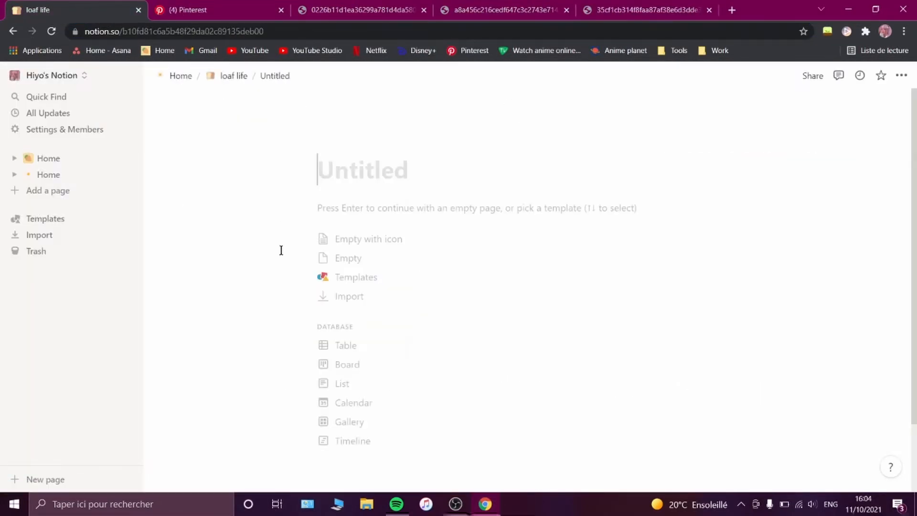
left_click(234, 77)
left_click(463, 352)
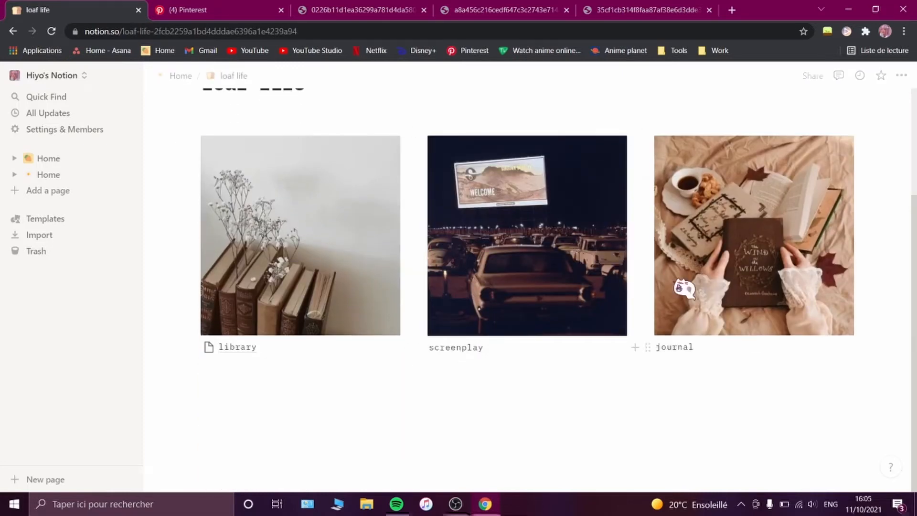
Step: Turn the journal and screenplay text lines into pages
left_click(648, 347)
left_click(730, 270)
left_click(416, 348)
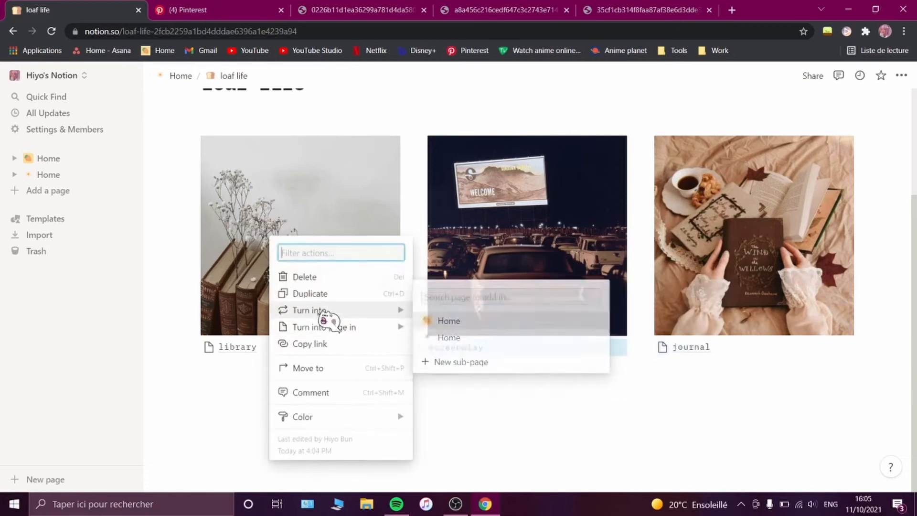
mouse_move(320, 312)
left_click(460, 271)
Step: Give the library page link a brown background and the screenplay page link an orange background
left_click(190, 347)
mouse_move(139, 404)
scroll(226, 359, "down", 3)
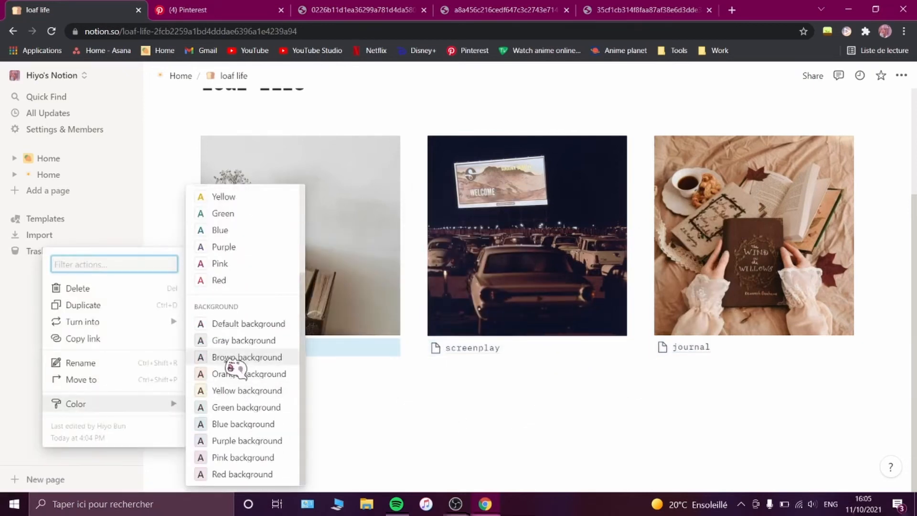
left_click(231, 366)
left_click(420, 347)
mouse_move(401, 403)
scroll(478, 382, "down", 3)
left_click(485, 377)
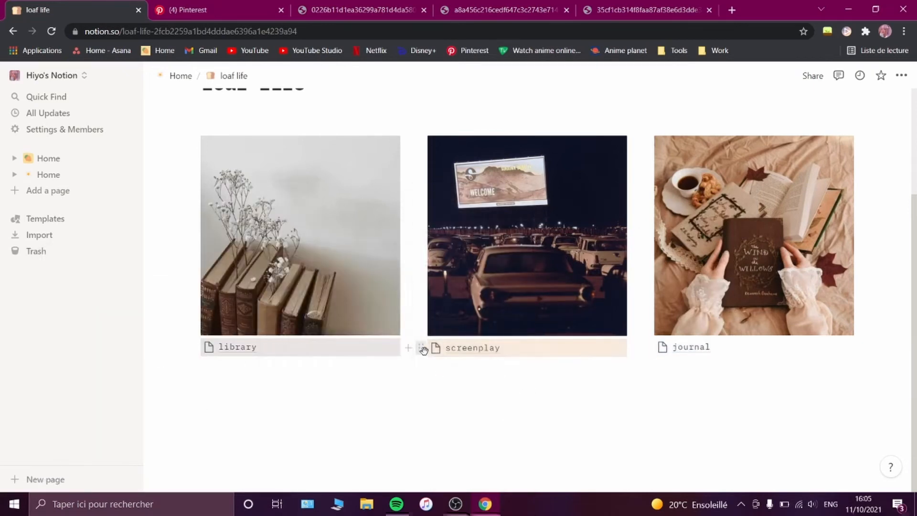
Step: Pick a different background colour for the screenplay page link and open the journal link's block options
left_click(423, 350)
mouse_move(297, 403)
left_click(466, 440)
left_click(649, 347)
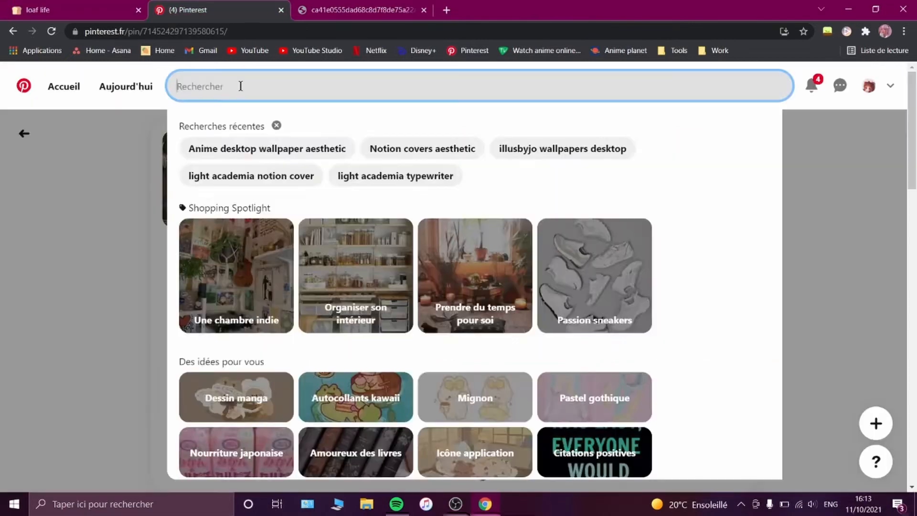
Step: Search Pinterest for "dark academia wallpaper laptop", close the spare image tab and open the cloudy sky wallpaper pin
type("dark academia wallpaper")
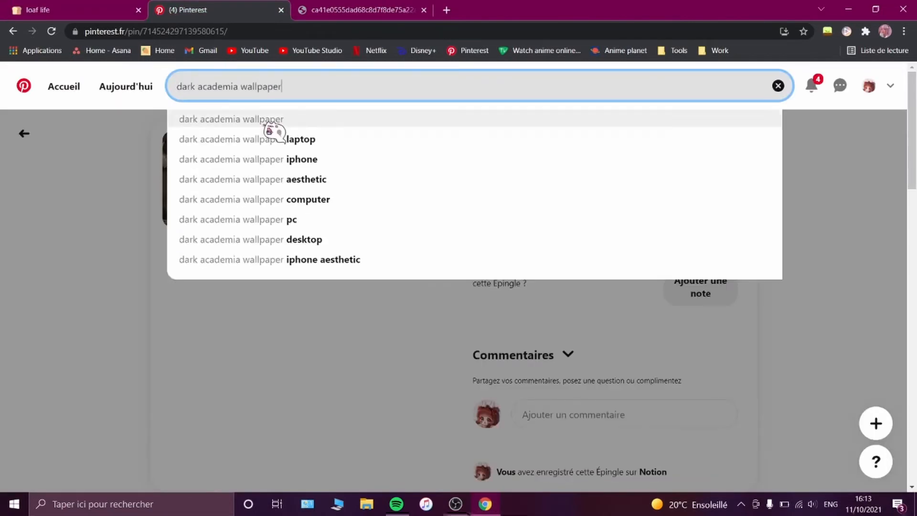
left_click(275, 139)
left_click(423, 10)
scroll(826, 228, "down", 2)
scroll(826, 227, "up", 2)
left_click(826, 219)
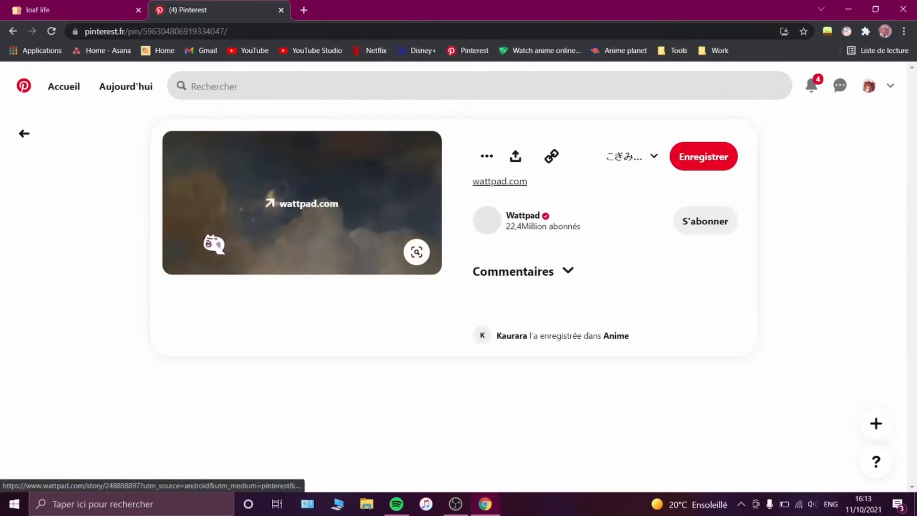
Step: Open the cloudy sky picture from the Pinterest pin in its own tab, copy its address and switch back to Notion
right_click(219, 230)
right_click(187, 184)
left_click(279, 294)
left_click(335, 10)
left_click(323, 32)
left_click(82, 8)
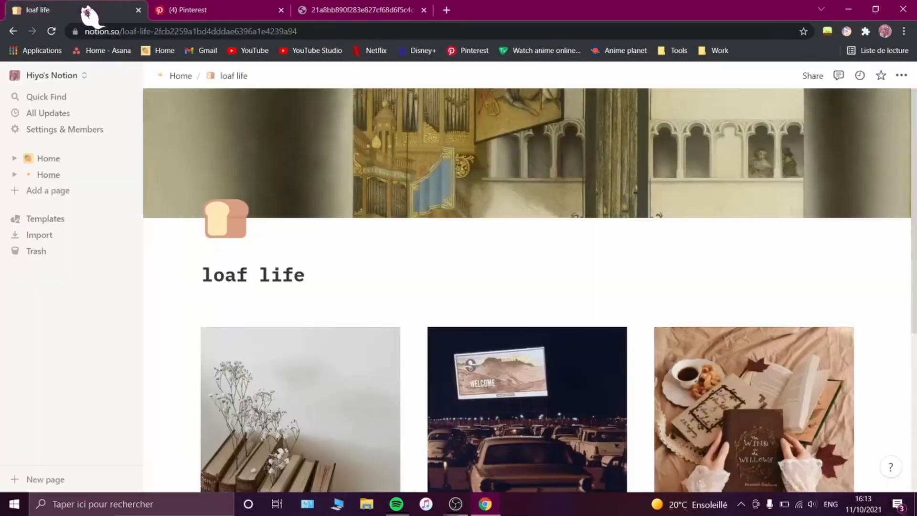
Step: Replace the loaf life cover with the cloudy moon sky picture using its copied image link
left_click(776, 206)
left_click(675, 228)
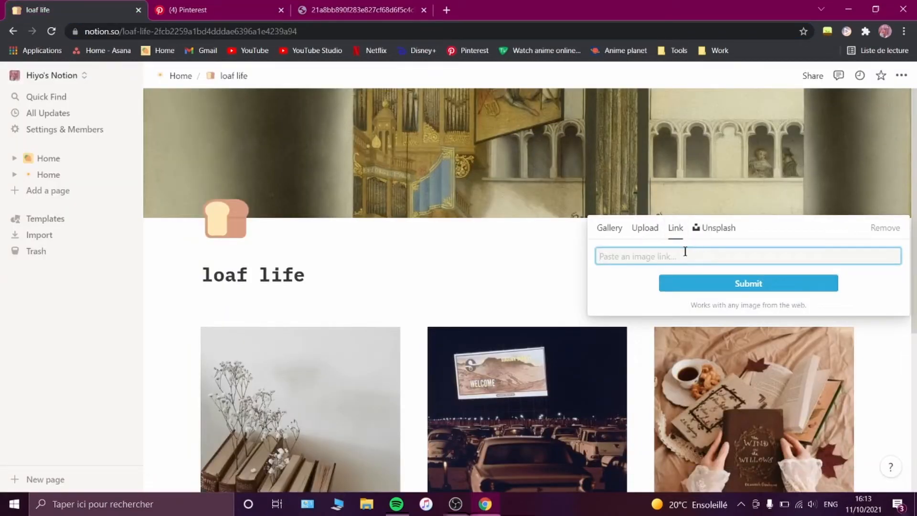
left_click(709, 286)
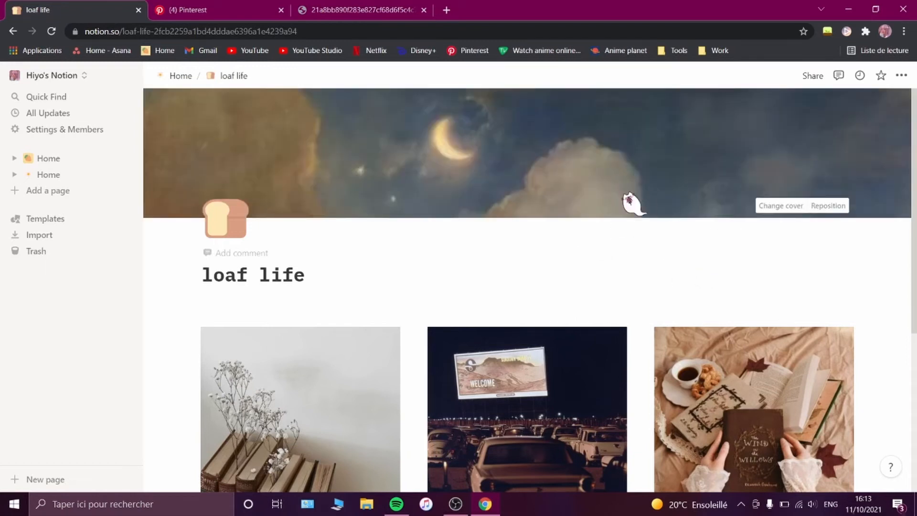
Step: Browse the Pinterest results for "dark academia wallpaper laptop" to look for another cover picture
left_click(351, 10)
left_click(230, 10)
scroll(526, 258, "down", 2)
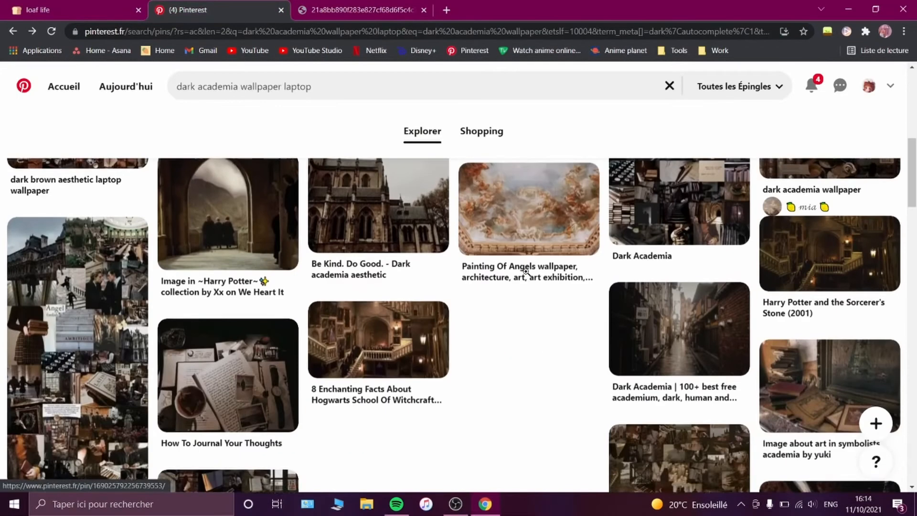
scroll(291, 289, "down", 3)
scroll(271, 292, "down", 7)
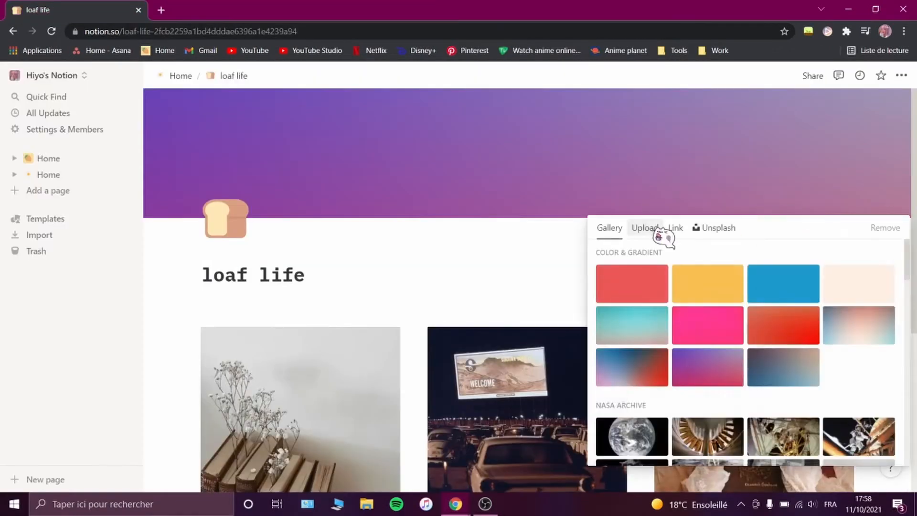
Step: Replace the loaf life cover by uploading drhtr.png from the Notion folder
left_click(645, 227)
left_click(707, 264)
left_click(168, 30)
scroll(262, 174, "down", 10)
double_click(216, 103)
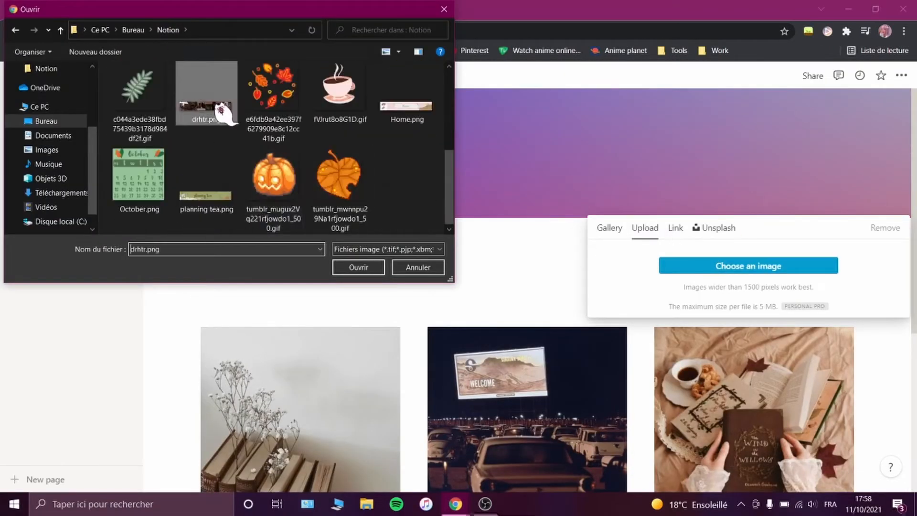
Step: Replace the loaf life bread icon with an uploaded pink crescent moon image
left_click(226, 219)
left_click(168, 262)
left_click(168, 292)
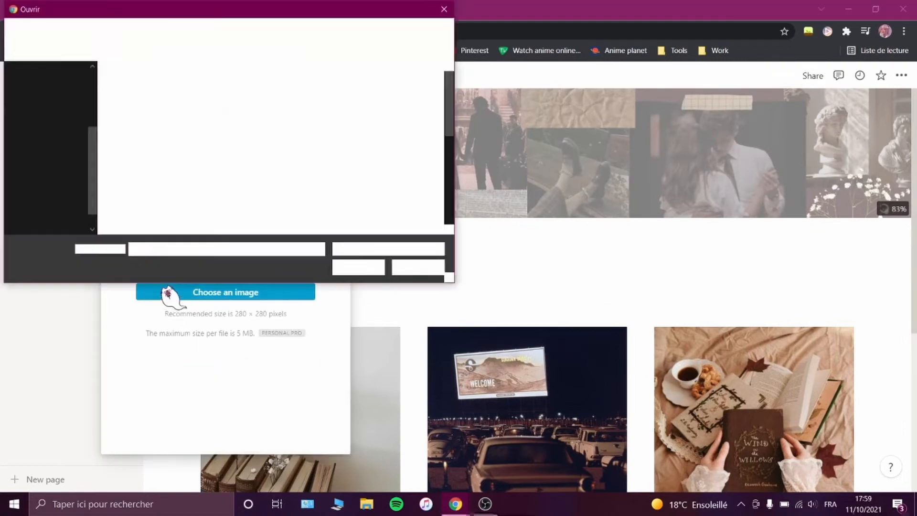
scroll(456, 155, "down", 3)
scroll(456, 155, "down", 3)
double_click(334, 180)
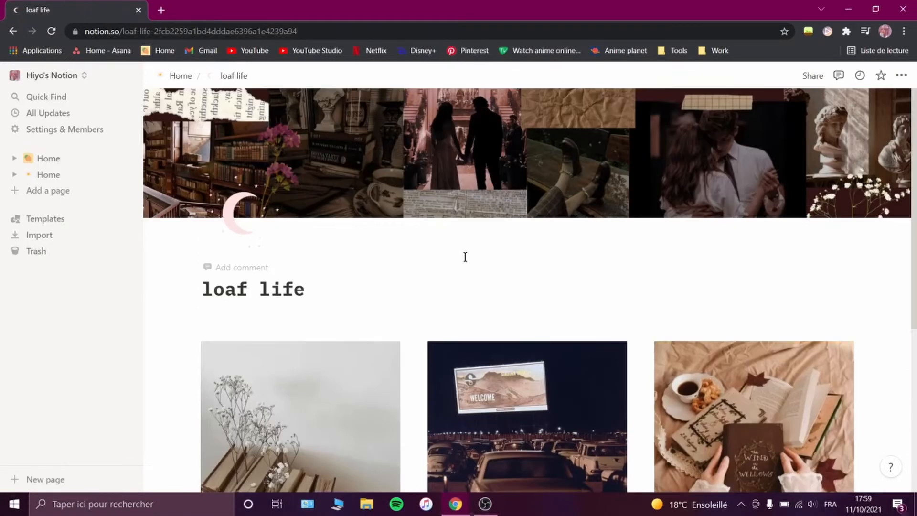
Step: Look over the loaf life page, return to the second Home page and open its creative latte subpage
scroll(464, 256, "down", 5)
scroll(628, 231, "up", 5)
left_click(48, 174)
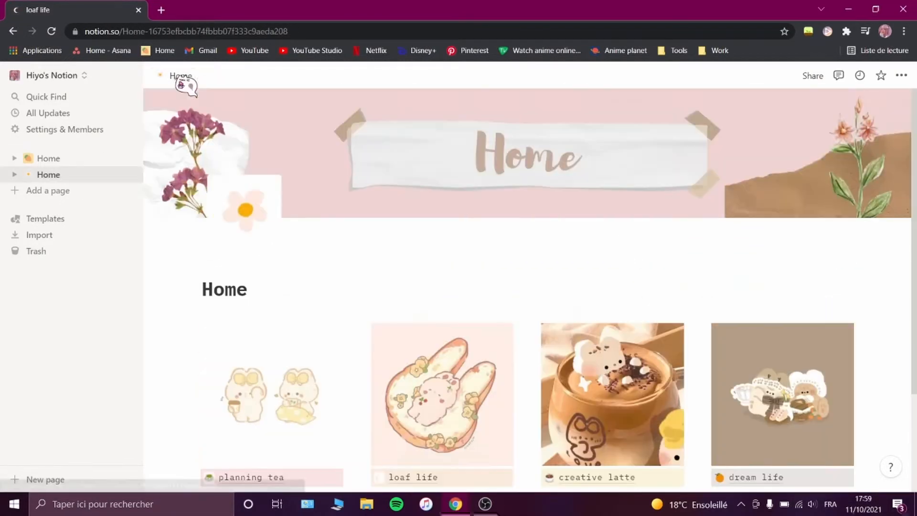
scroll(509, 191, "down", 3)
left_click(598, 366)
Step: Set the creative latte page to the Mono font with small text and full width
left_click(901, 75)
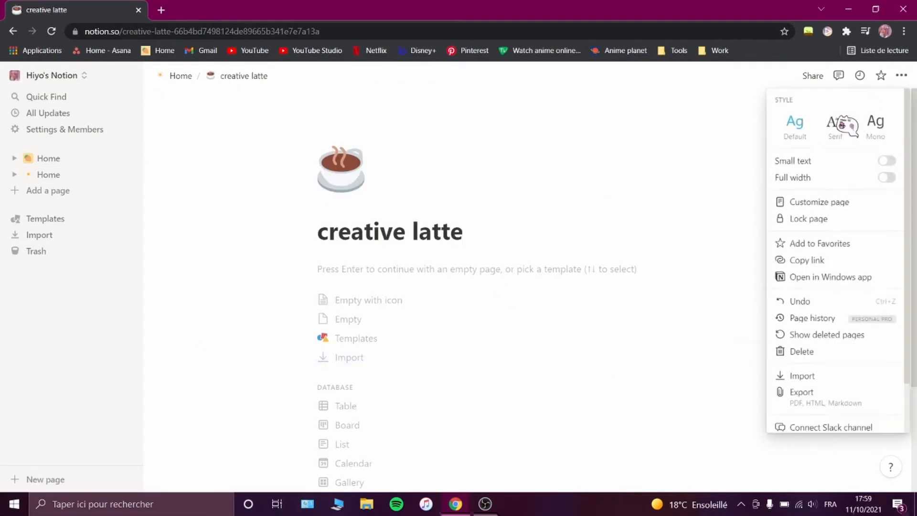
left_click(876, 123)
left_click(886, 157)
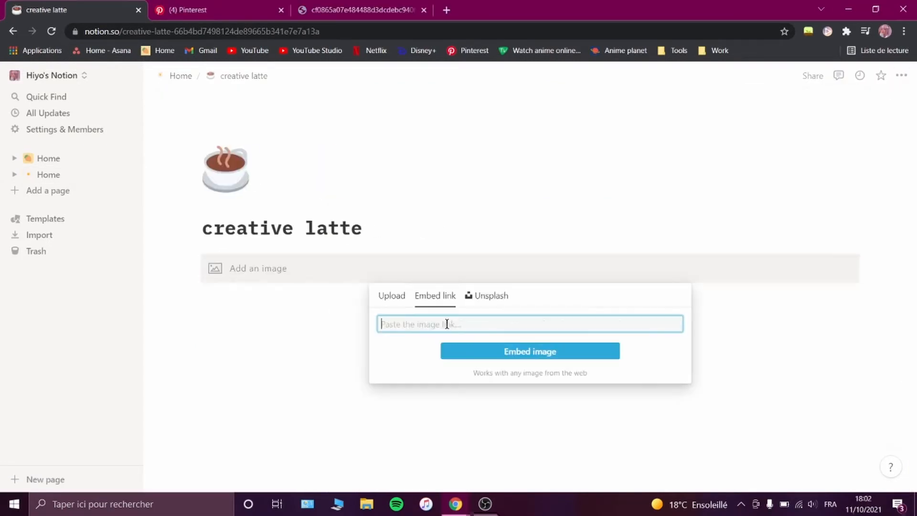
Step: Embed the bookshelf and typewriter picture from the copied link on creative latte and insert a quote block below it
key("ctrl+v")
left_click(492, 354)
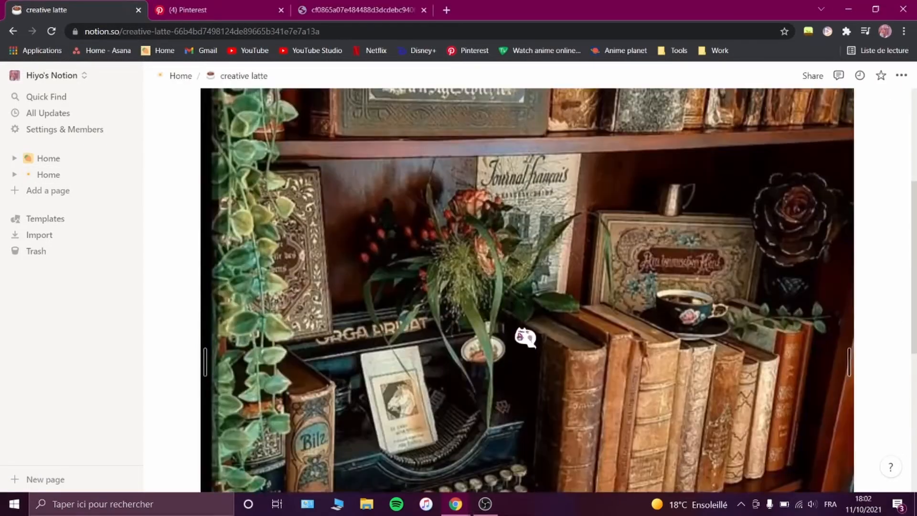
type("/")
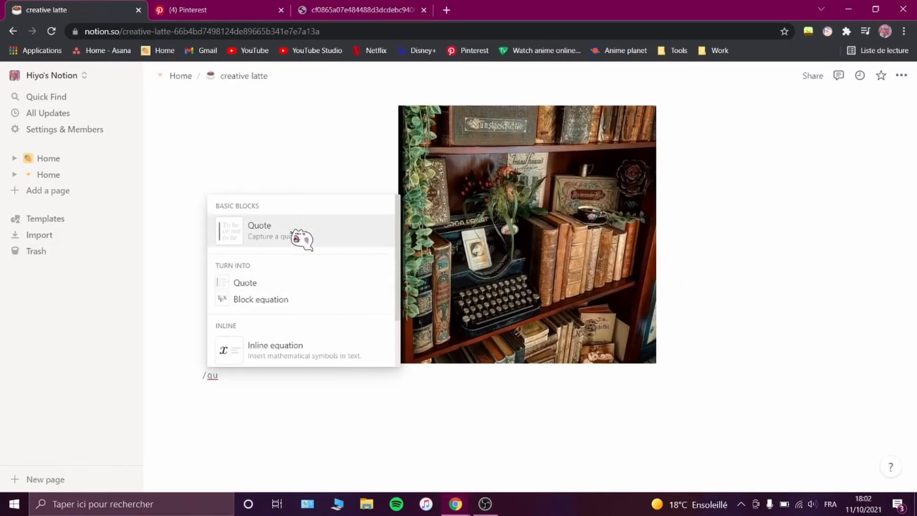
type("qu")
left_click(296, 238)
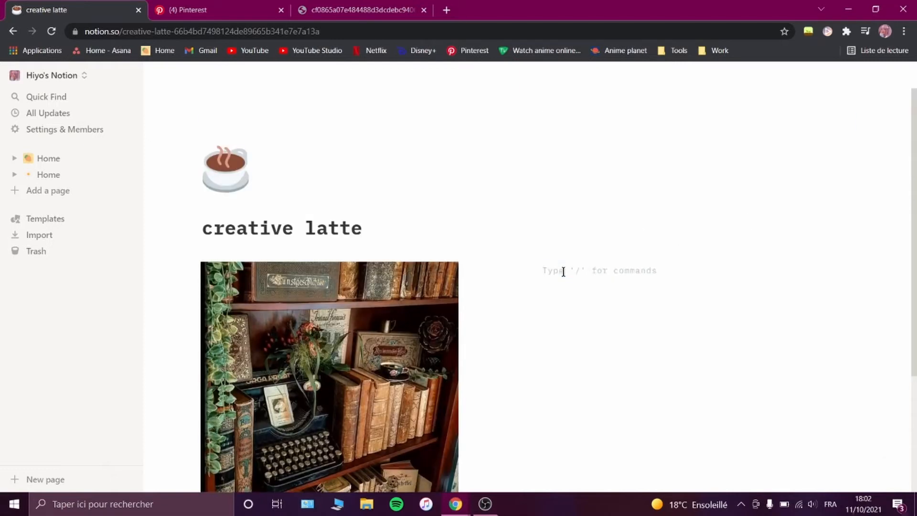
Step: Insert an image block beside the bookshelf picture and open the iced coffee pin with heart-shaped ice on Pinterest
type("/im")
left_click(601, 316)
left_click(602, 303)
left_click(217, 10)
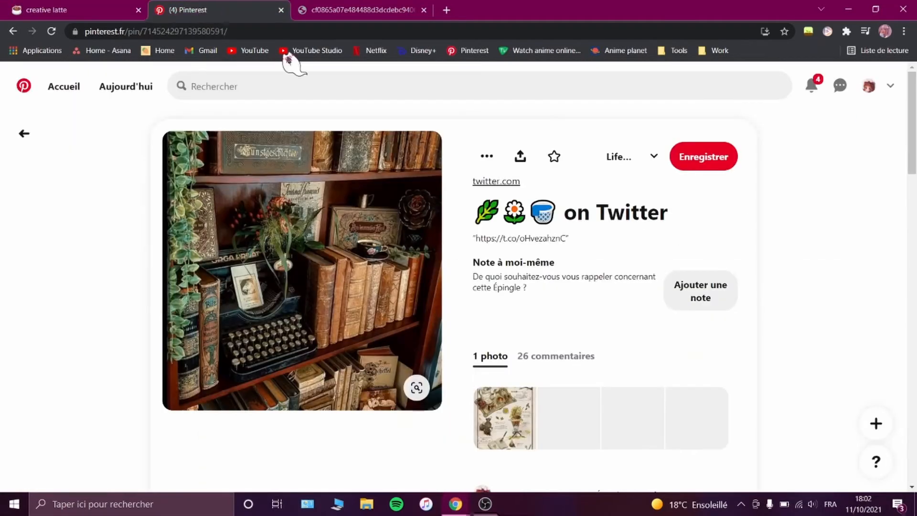
left_click(25, 134)
left_click(324, 267)
Step: Try to copy the iced coffee picture's address for the empty image block in Notion
right_click(308, 242)
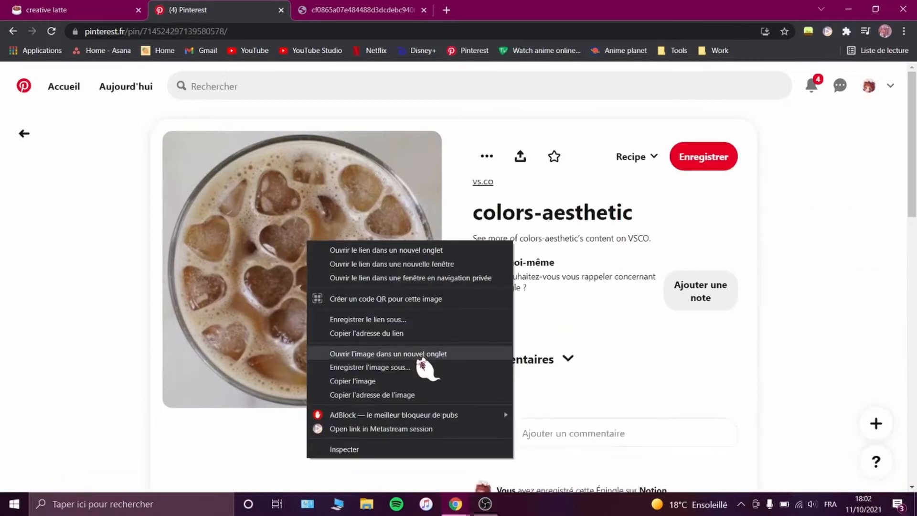
left_click(377, 332)
left_click(76, 9)
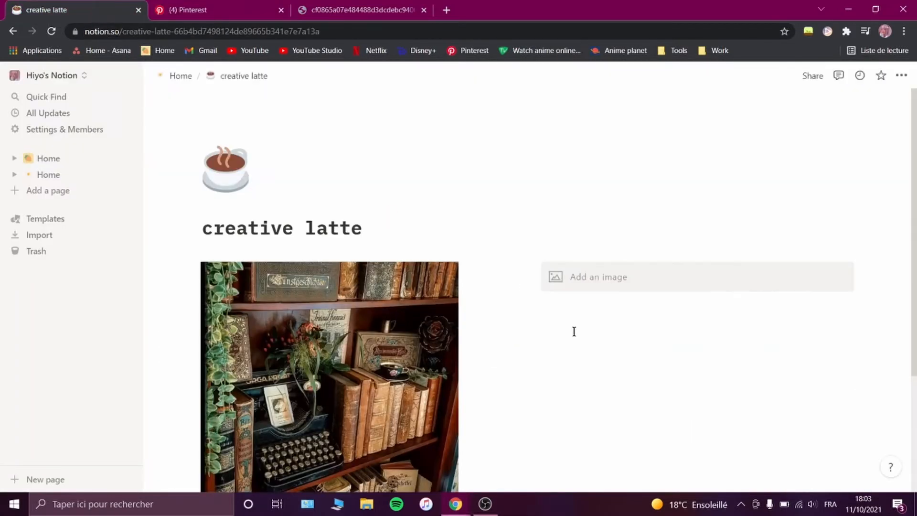
left_click(601, 287)
Step: Open the iced coffee picture from Pinterest in its own tab and copy its address
left_click(217, 10)
right_click(358, 301)
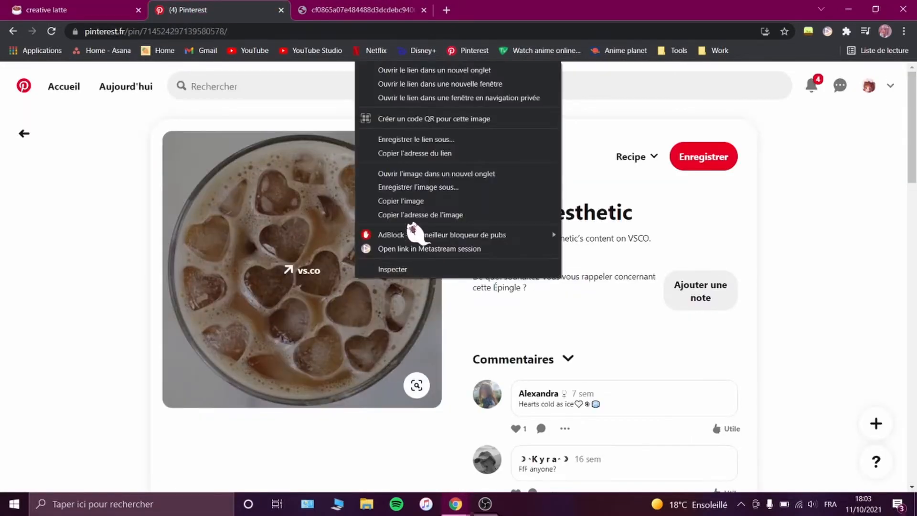
left_click(415, 219)
left_click(350, 11)
left_click(366, 31)
key("ctrl+c")
Step: Embed the iced coffee picture from the copied link in the image block beside the bookshelf picture
left_click(76, 10)
left_click(624, 331)
key("ctrl+v")
left_click(668, 359)
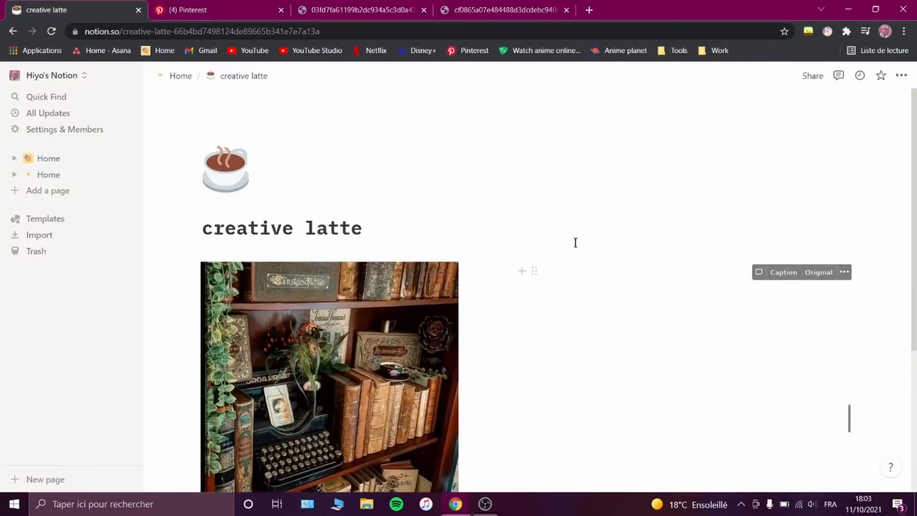
Step: Embed the picture of a beret wearer above rooftops from its copied link below the iced coffee picture
scroll(575, 242, "down", 2)
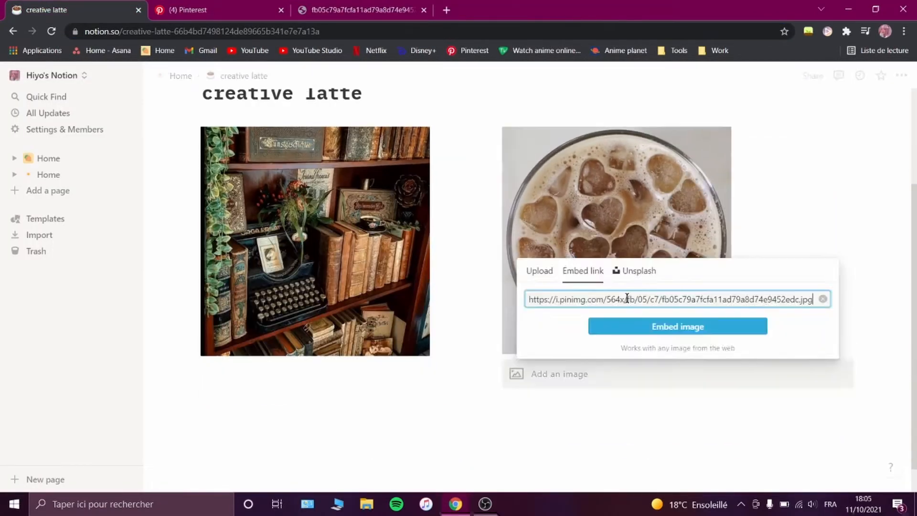
left_click(646, 325)
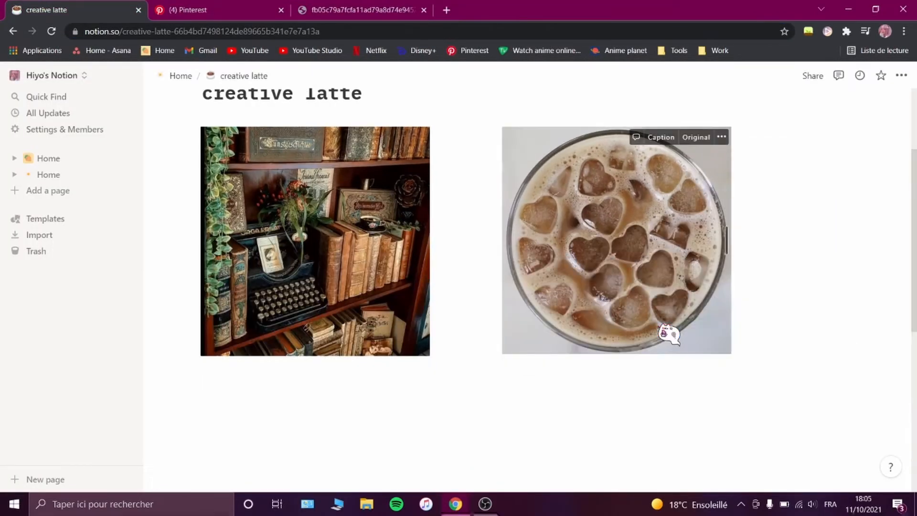
scroll(692, 311, "down", 2)
scroll(525, 225, "up", 2)
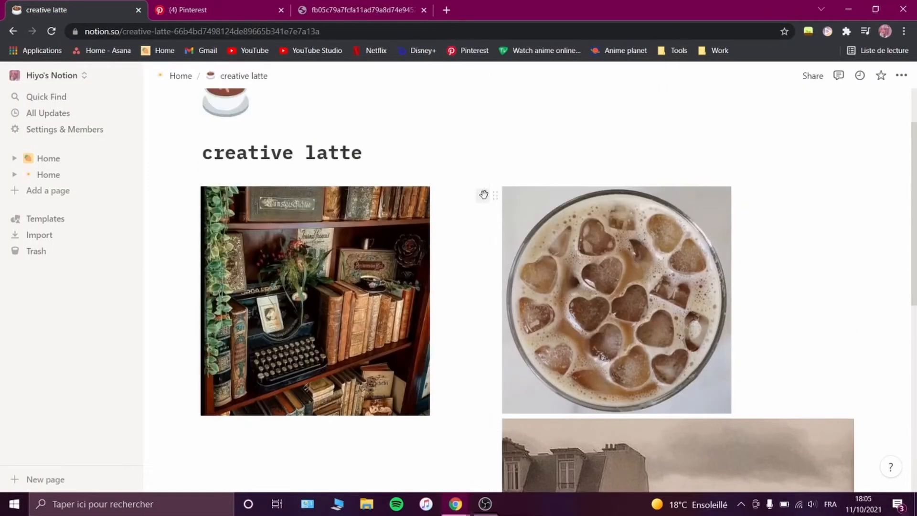
Step: Add blank space between the coffee and rooftop pictures and shrink the rooftop picture to the coffee picture's width
left_click(575, 421)
scroll(692, 382, "down", 2)
scroll(811, 355, "down", 3)
left_click_drag(848, 309, 754, 308)
scroll(695, 305, "up", 3)
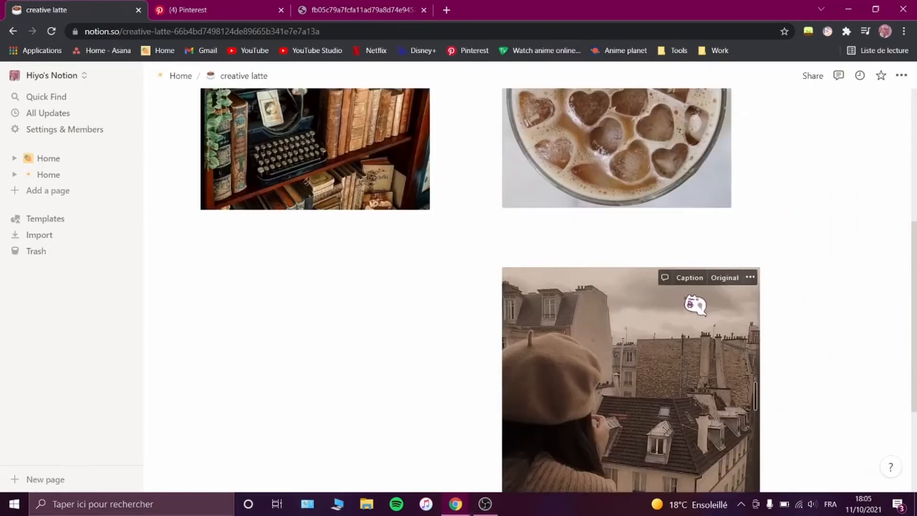
left_click(586, 261)
key("BackSpace")
left_click_drag(754, 406, 728, 406)
Step: Insert a new block below the rooftop picture
scroll(669, 392, "down", 3)
left_click(585, 370)
type("/")
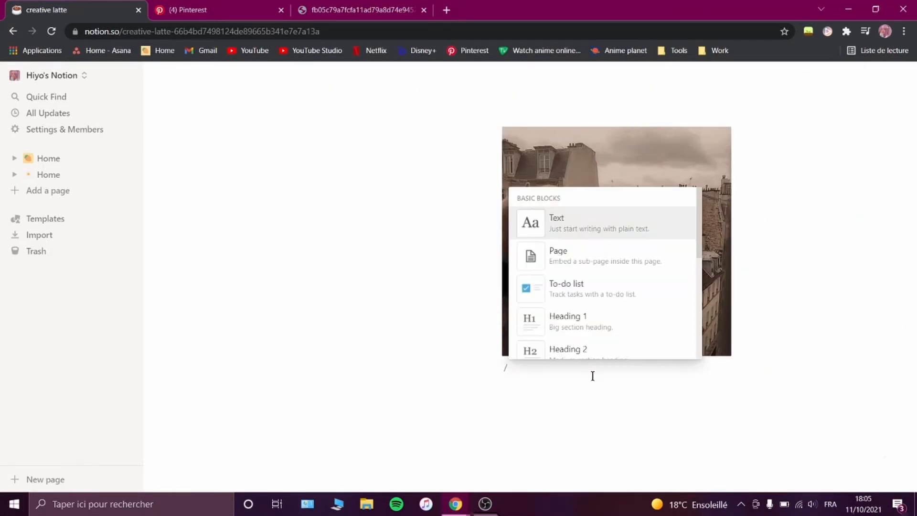
scroll(592, 310, "down", 4)
left_click(593, 297)
Step: Try moving the new block and a picture toward the left column, and undo the last two changes
left_click_drag(496, 368, 499, 296)
scroll(583, 289, "up", 3)
left_click_drag(617, 183, 470, 203)
key("ctrl+z")
key("ctrl+z")
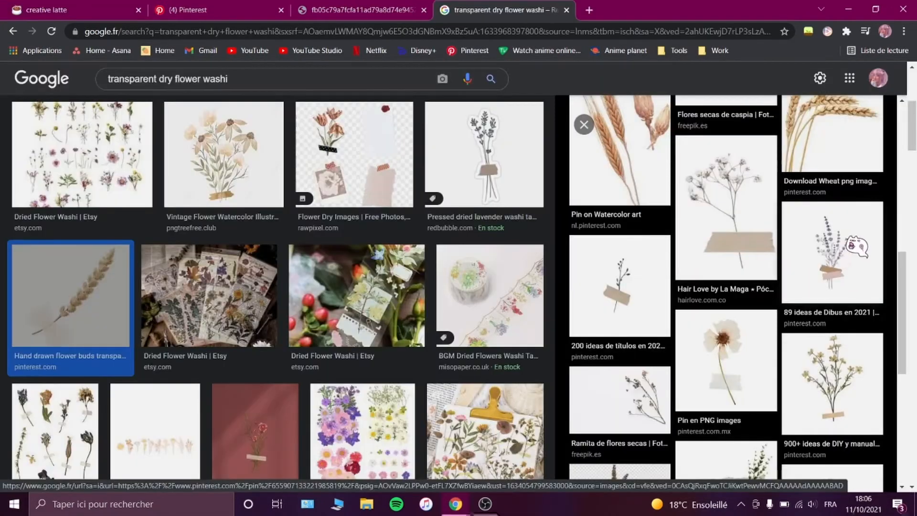
Step: Find the torn paper picture with a leafy sprig among the related Google images and save it as PNG in the Notion folder
scroll(739, 333, "down", 5)
left_click(739, 333)
right_click(704, 308)
left_click(745, 194)
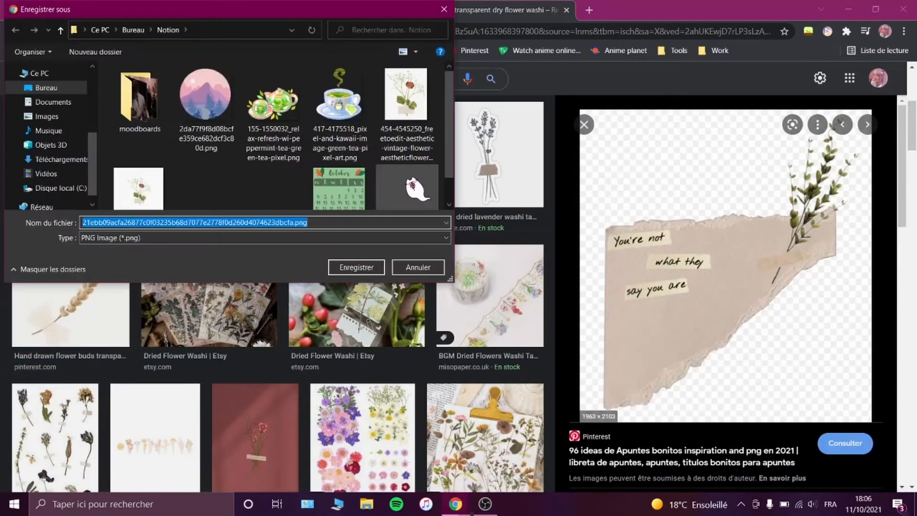
key("XF86AudioLowerVolume")
left_click(356, 267)
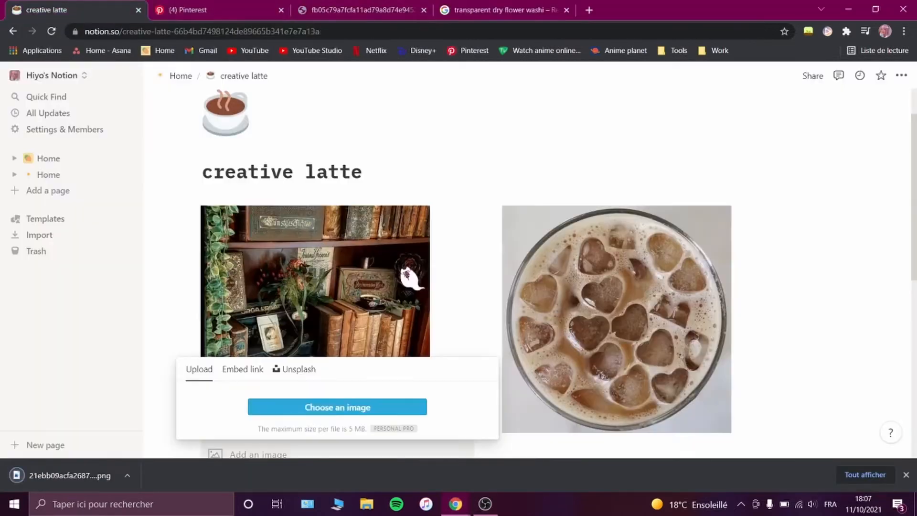
Step: Upload the torn paper picture below the bookshelf picture and add the label "mind mapping" under the rooftop picture
scroll(382, 259, "down", 7)
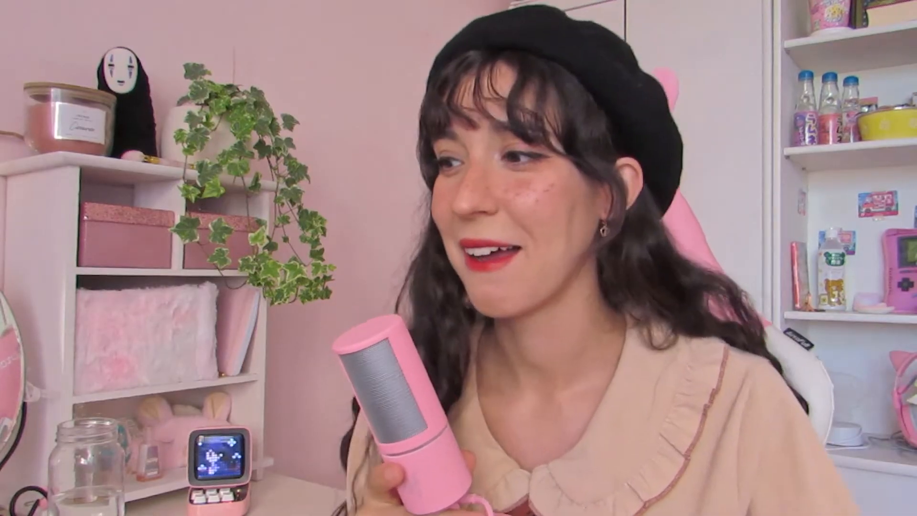
key("BackSpace")
type("/p")
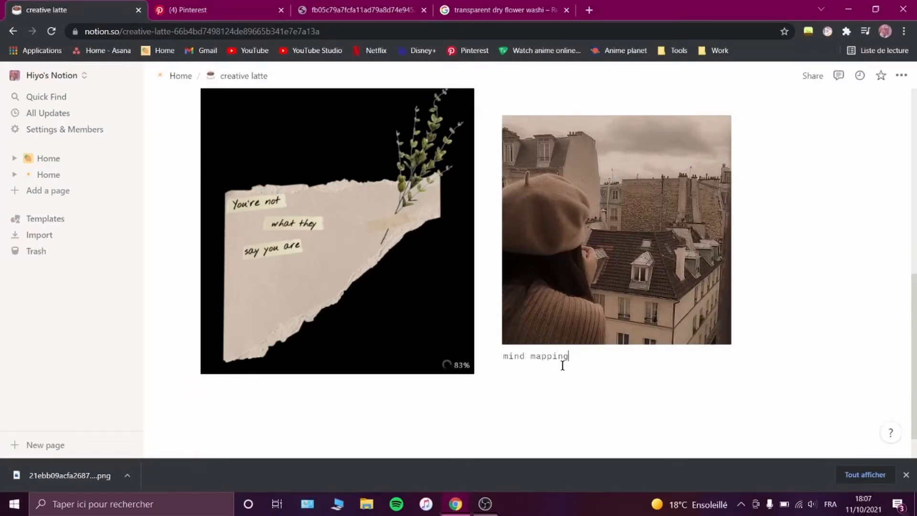
Step: Insert a block below the bookshelf picture and label it "typewriter"
scroll(562, 287, "up", 4)
scroll(523, 264, "up", 4)
left_click(182, 213)
scroll(286, 296, "down", 3)
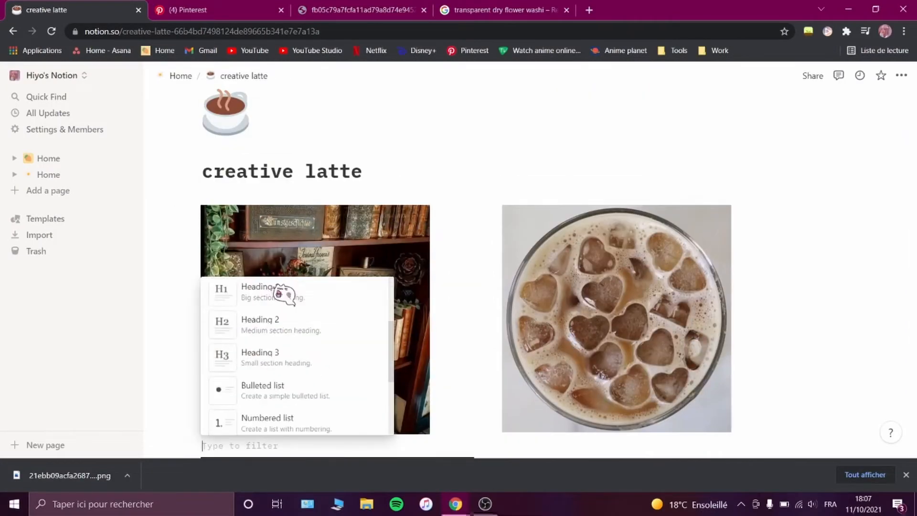
left_click(329, 351)
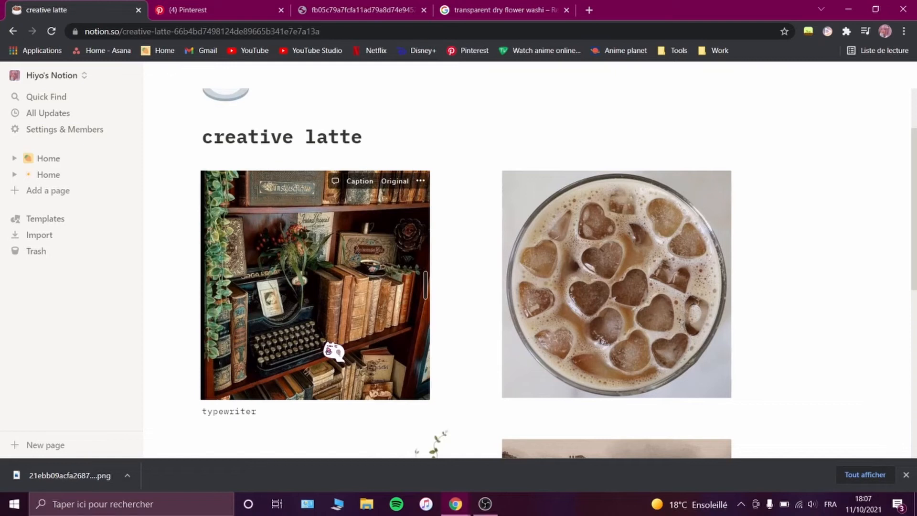
Step: Upload the picture of legs in loafers from the moodboards folder below the torn paper picture
scroll(327, 344, "down", 5)
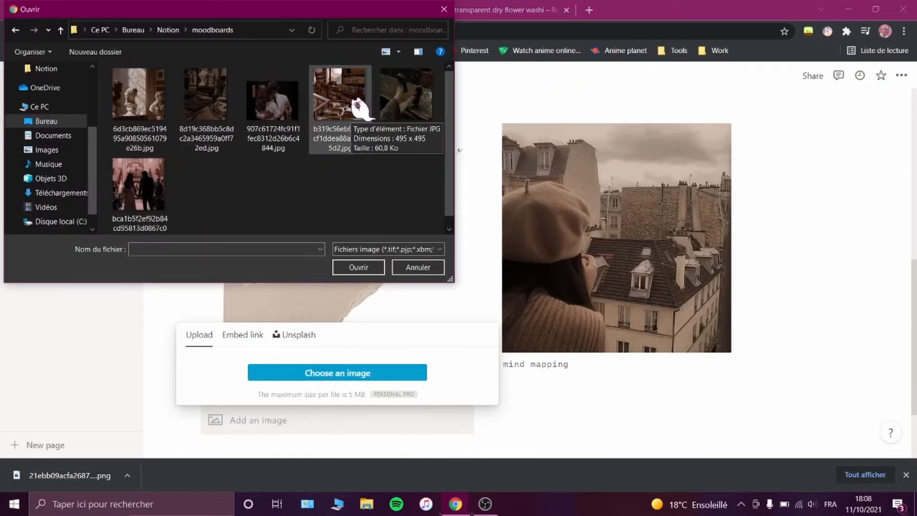
double_click(402, 107)
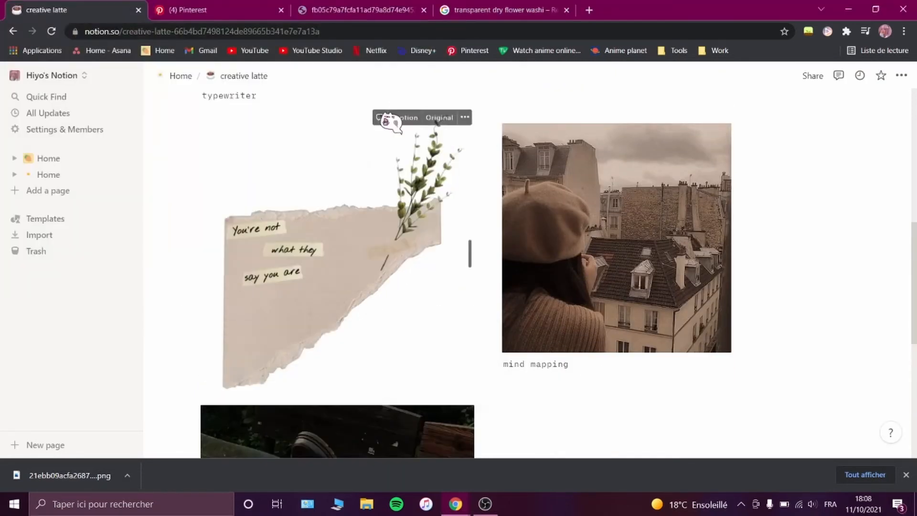
Step: Review the left column's pictures and try to widen the torn paper picture
scroll(375, 268, "down", 3)
scroll(364, 371, "up", 4)
scroll(368, 358, "down", 4)
scroll(382, 349, "up", 4)
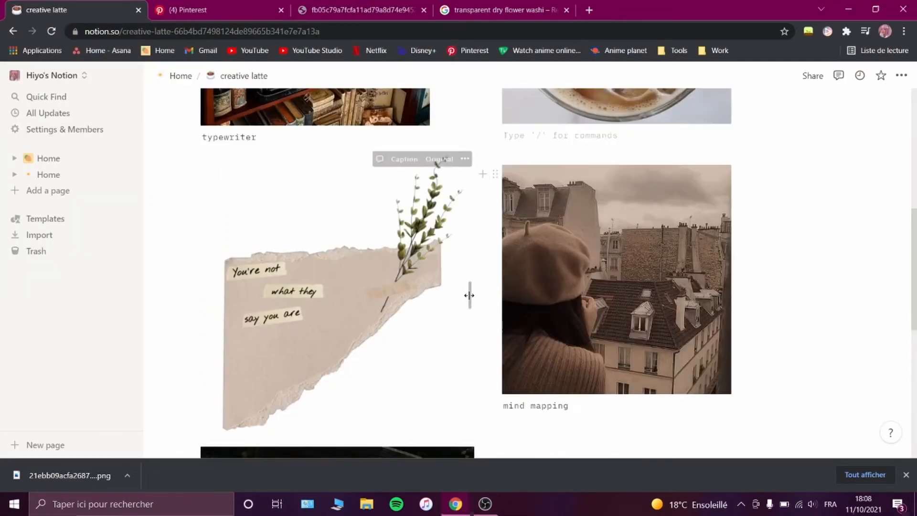
left_click_drag(469, 295, 514, 325)
scroll(494, 263, "down", 6)
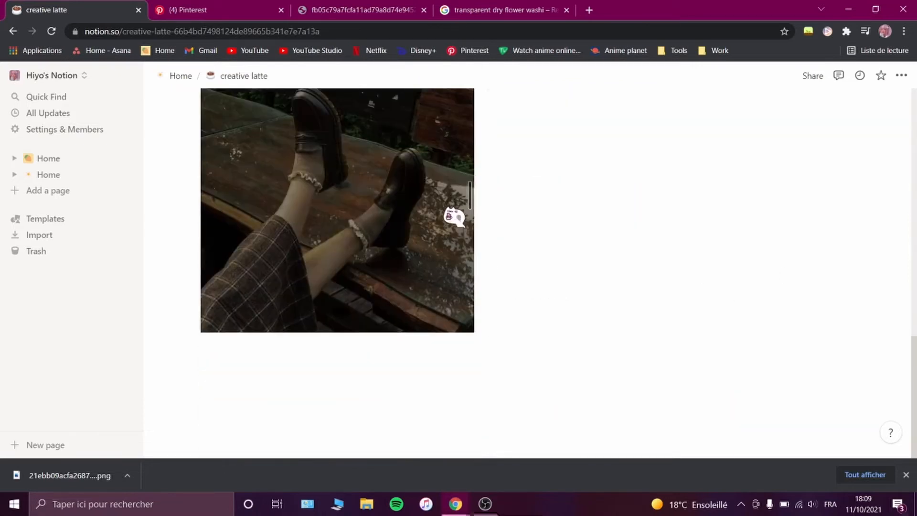
Step: Narrow the picture of legs in loafers slightly and label it "moodboard" underneath
left_click_drag(471, 208, 455, 210)
scroll(444, 343, "up", 8)
scroll(444, 344, "down", 8)
left_click(181, 97)
left_click(265, 222)
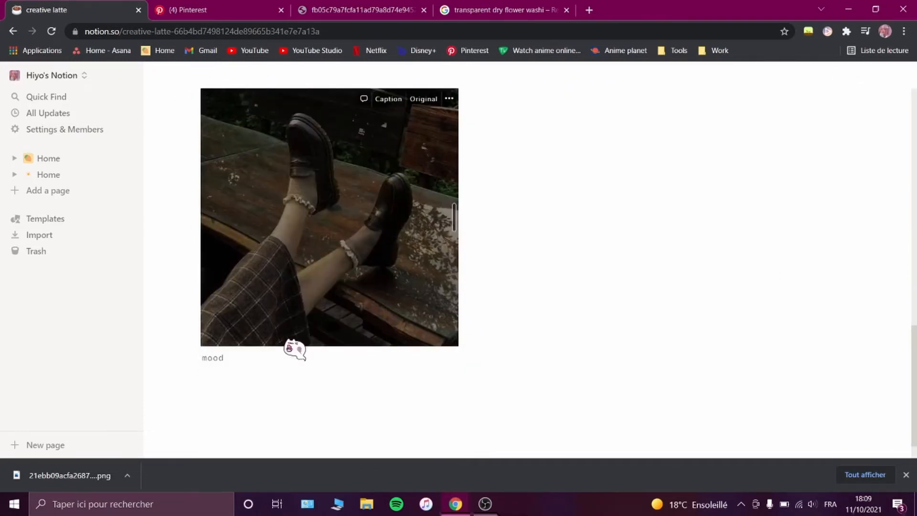
scroll(484, 345, "up", 6)
Step: Browse the transparent dry flower washi image results and their similar images, and download the "art artistic" PicsArt sticker
left_click(504, 10)
left_click(835, 208)
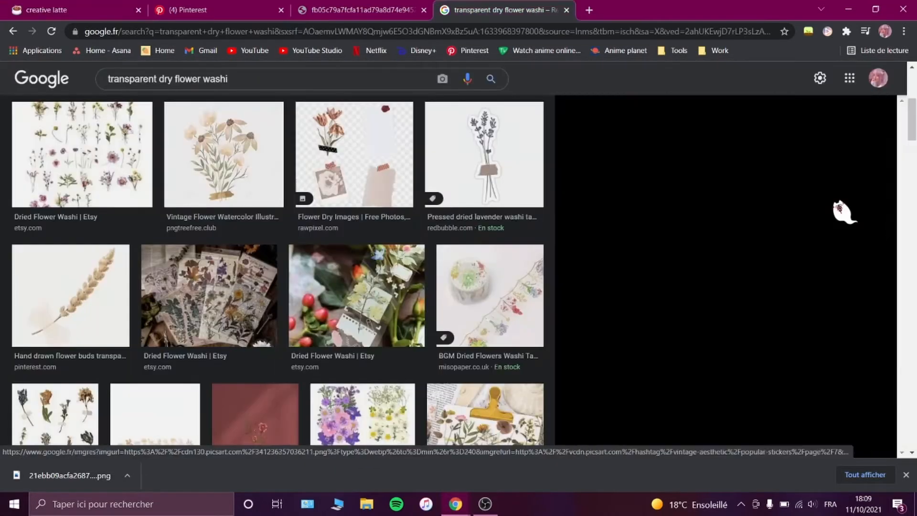
scroll(831, 220, "down", 4)
scroll(831, 220, "down", 4)
left_click(625, 187)
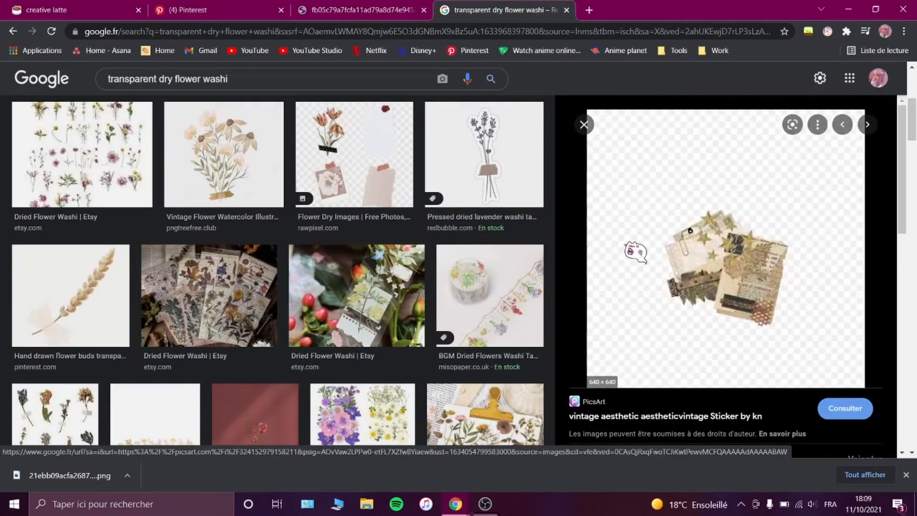
scroll(640, 256, "down", 6)
scroll(655, 264, "down", 5)
left_click(13, 31)
scroll(732, 280, "down", 9)
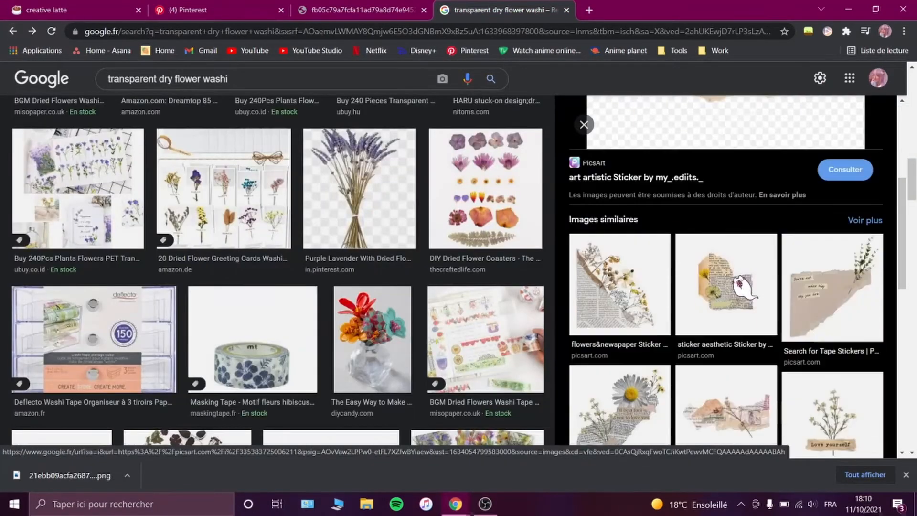
scroll(740, 283, "down", 5)
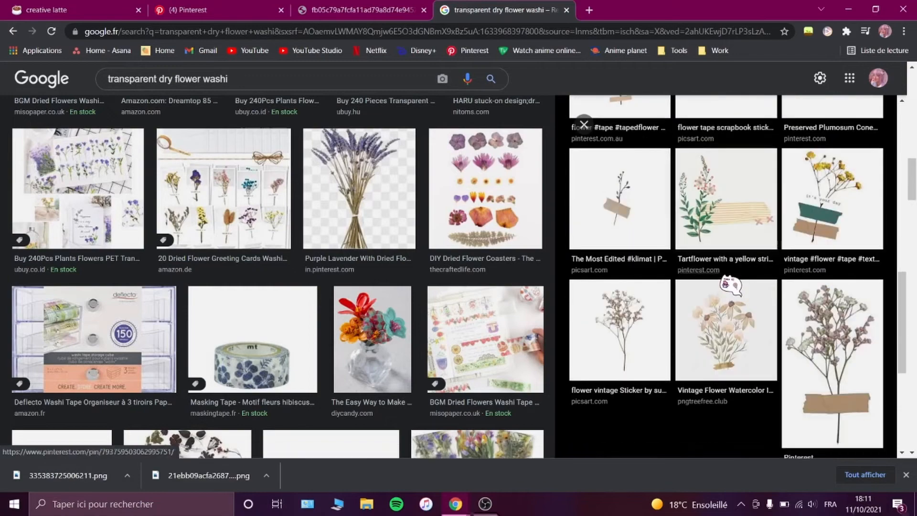
Step: Look through more similar vintage stickers and download the torn brown paper with a daisy, returning to the creative latte page
left_click(81, 10)
left_click(494, 172)
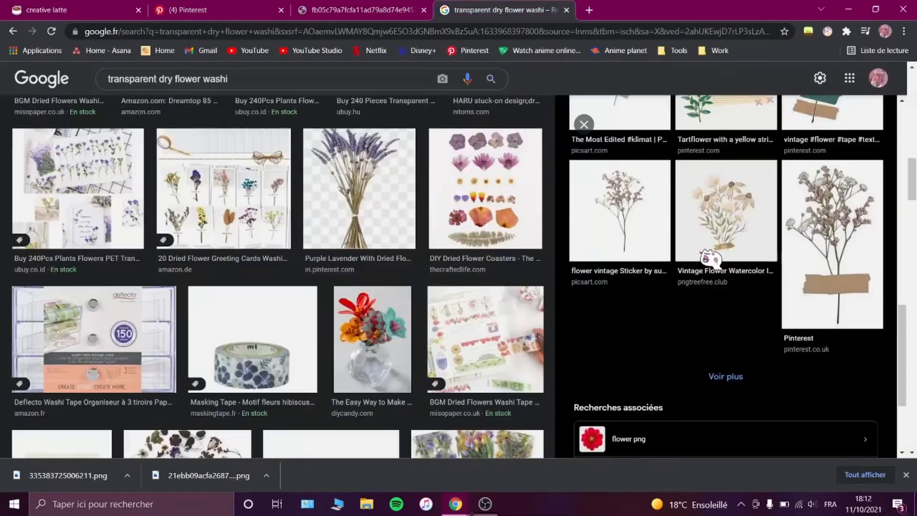
scroll(277, 286, "up", 3)
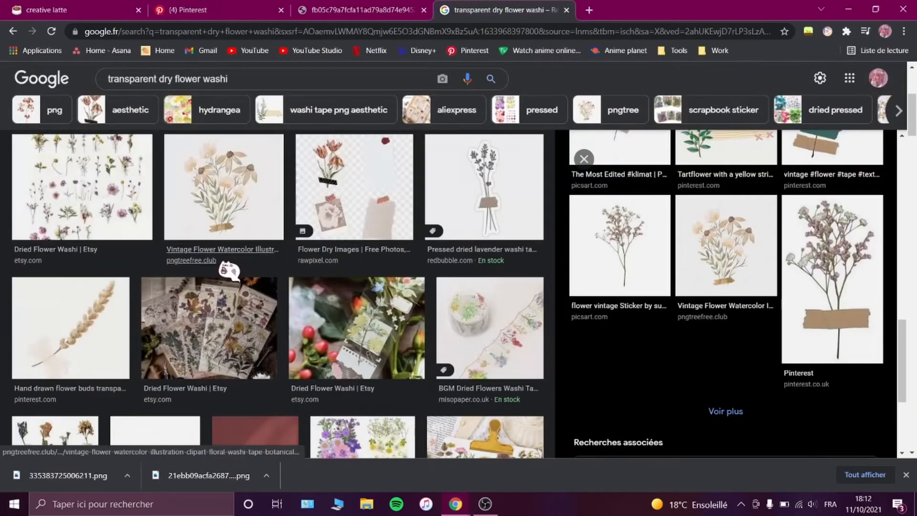
scroll(766, 329, "down", 10)
left_click(757, 355)
scroll(793, 263, "down", 3)
scroll(759, 292, "down", 2)
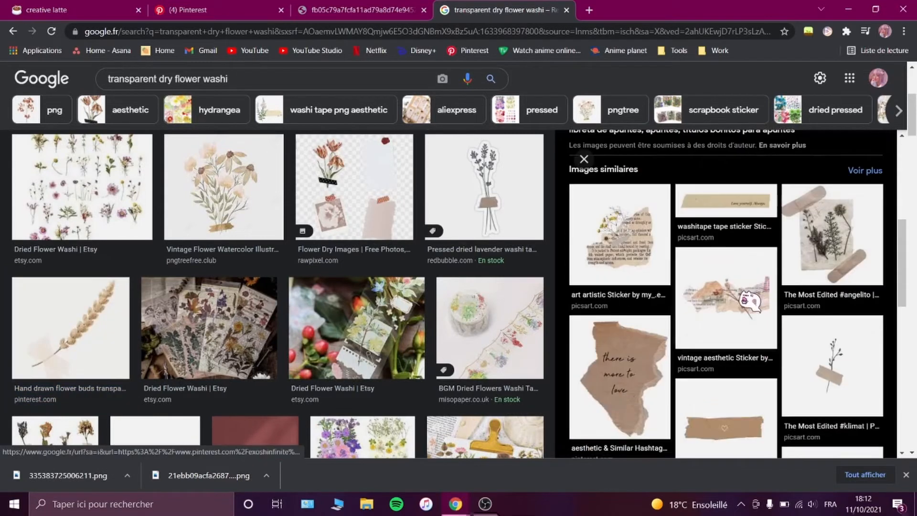
left_click(642, 366)
scroll(721, 291, "down", 3)
scroll(721, 292, "down", 10)
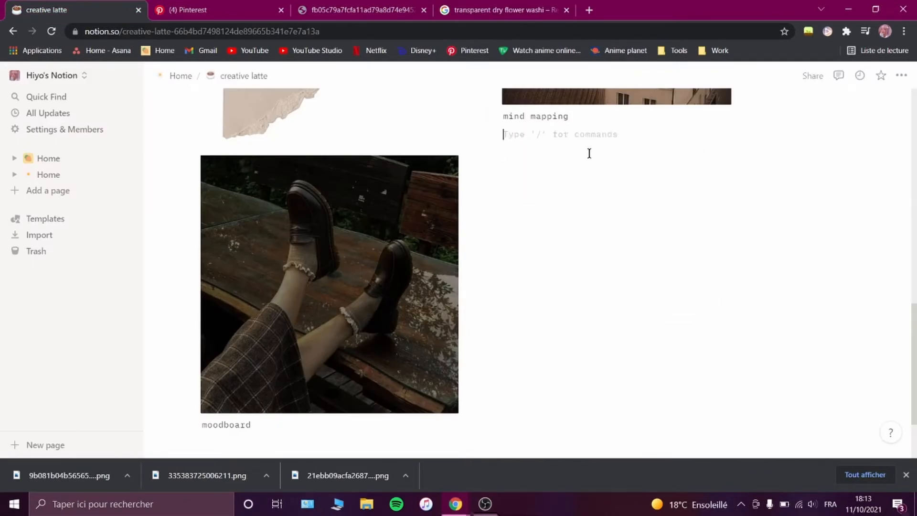
Step: Upload the torn brown paper with daisy picture below the mind mapping label and narrow it
type("/ima")
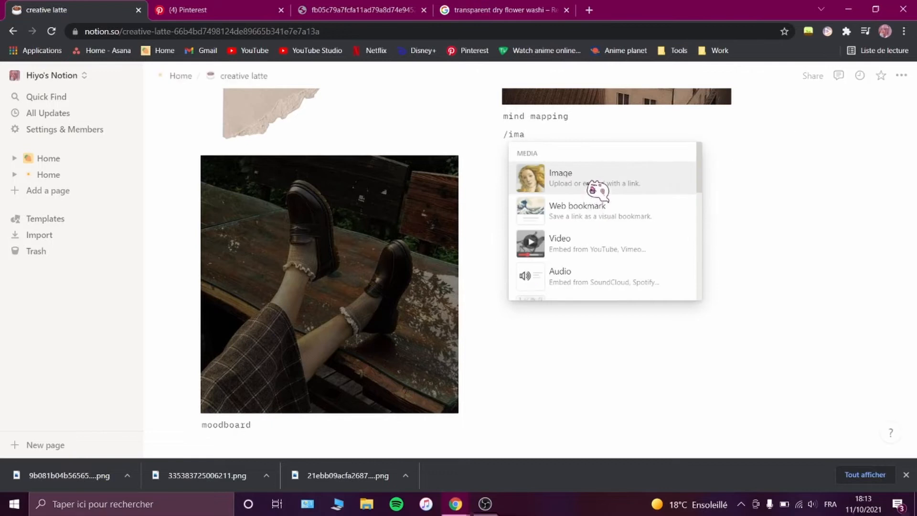
left_click(589, 183)
left_click(617, 205)
double_click(335, 109)
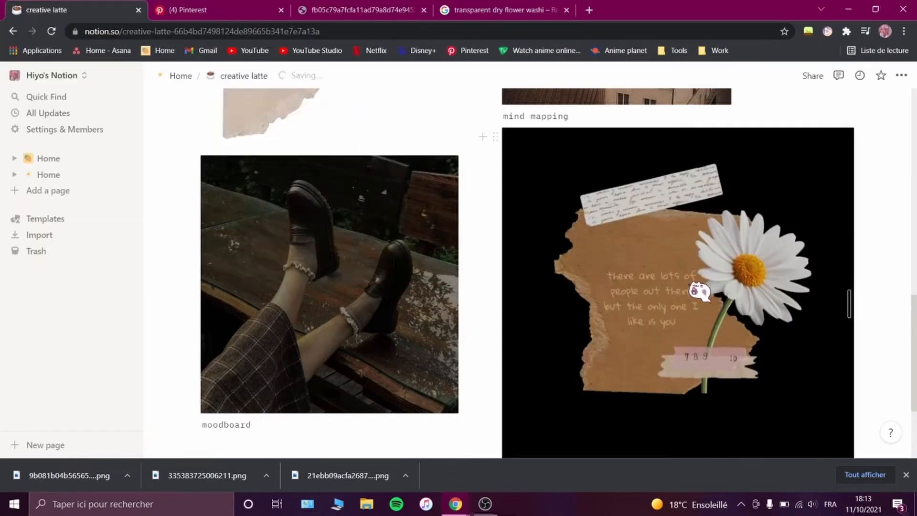
scroll(697, 286, "down", 3)
scroll(569, 309, "up", 2)
scroll(578, 316, "up", 10)
scroll(577, 317, "down", 8)
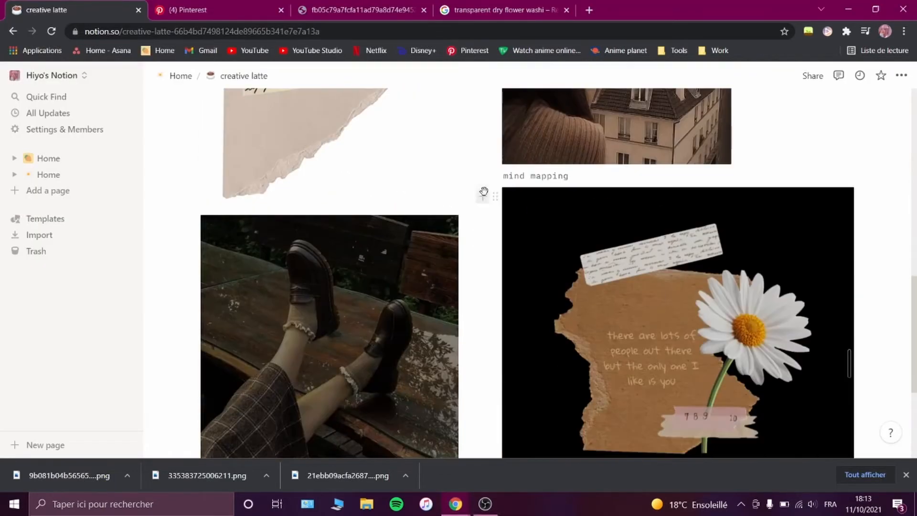
left_click_drag(497, 228, 499, 249)
left_click_drag(849, 334, 784, 334)
Step: Give the moodboard page link a brown background
scroll(478, 311, "down", 4)
left_click(194, 304)
mouse_move(81, 360)
scroll(230, 352, "down", 3)
left_click(239, 324)
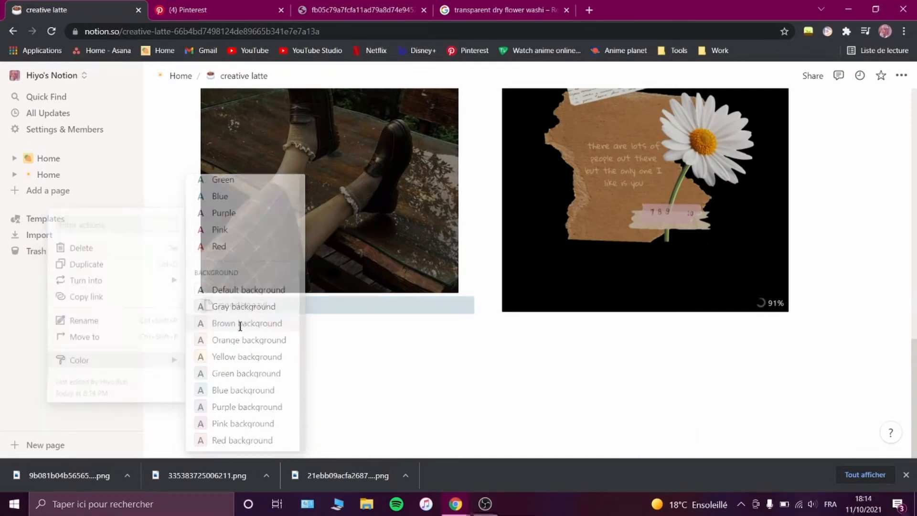
Step: Turn the mind mapping label into a page and give its link a brown background
scroll(486, 338, "up", 4)
scroll(486, 338, "up", 2)
left_click(495, 294)
mouse_move(458, 258)
left_click(530, 217)
left_click(495, 294)
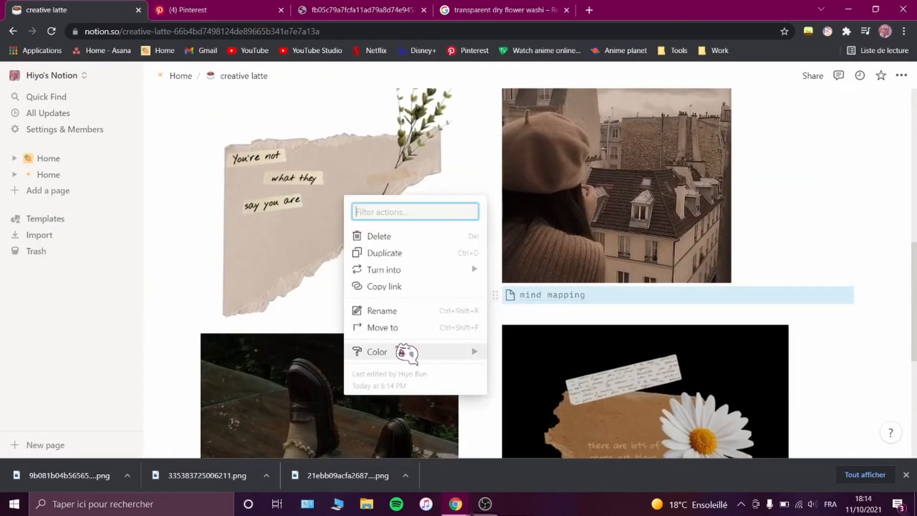
mouse_move(403, 353)
scroll(534, 370, "down", 2)
left_click(533, 370)
scroll(740, 310, "down", 4)
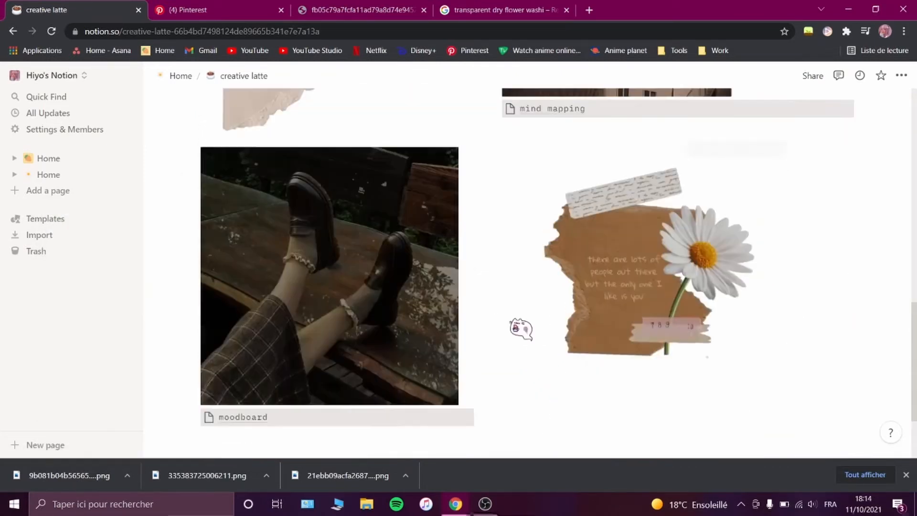
Step: Try adding an empty quote block as a third column beside the mind mapping column and adjusting the column widths
scroll(736, 229, "up", 5)
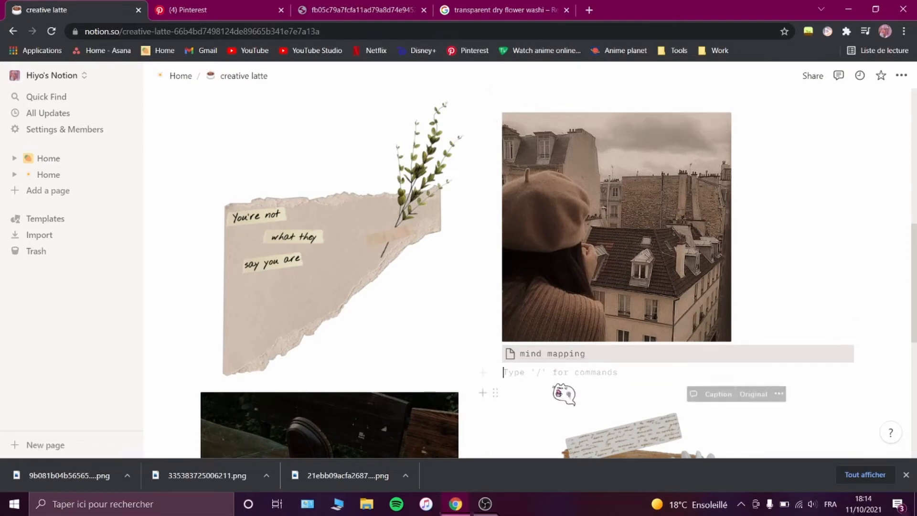
type("/quote")
key("Return")
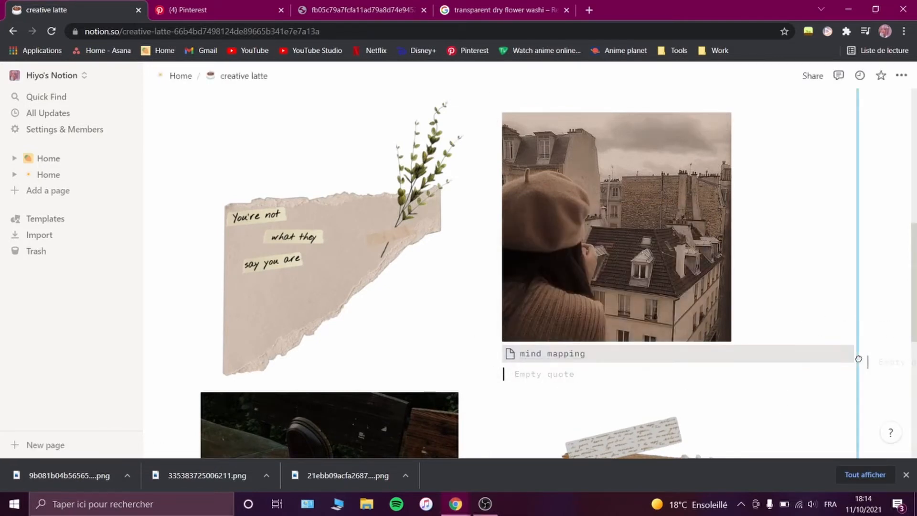
left_click_drag(858, 359, 858, 359)
left_click_drag(649, 275, 670, 272)
left_click_drag(677, 311, 641, 313)
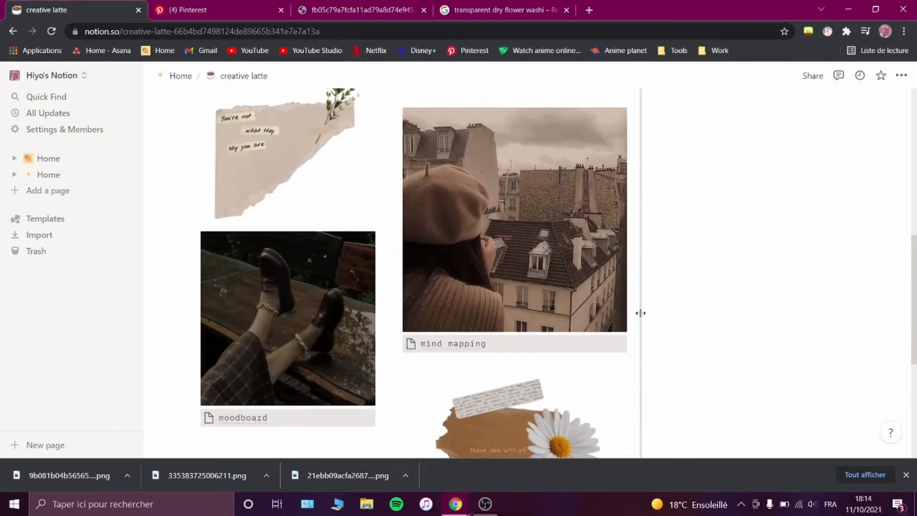
scroll(358, 272, "up", 6)
left_click_drag(645, 172, 619, 215)
scroll(495, 254, "down", 10)
type("/")
key("BackSpace")
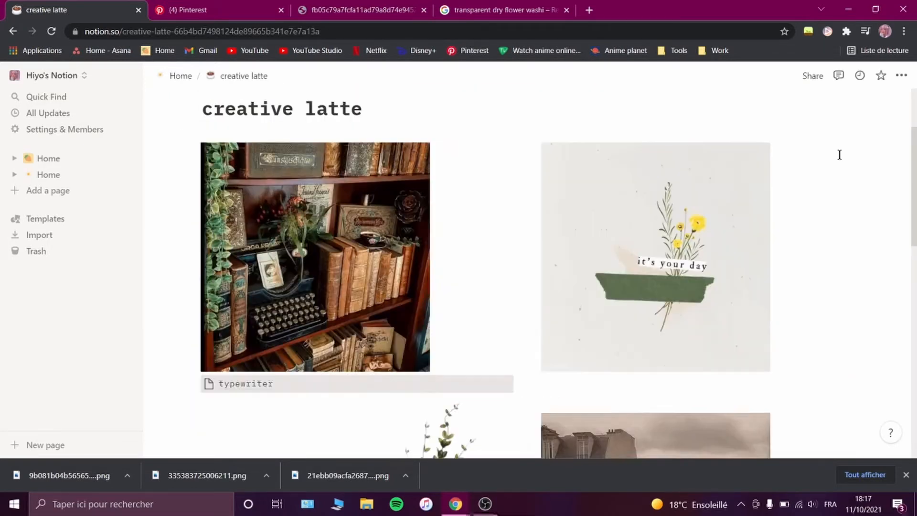
Step: Add a cover to creative latte and look through the Notion picture folders for a replacement image
scroll(838, 154, "down", 6)
scroll(794, 186, "up", 6)
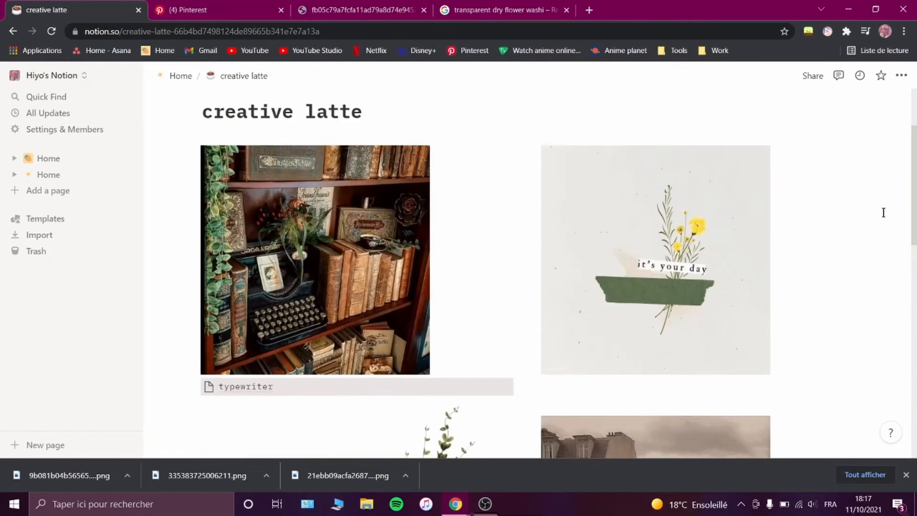
scroll(876, 218, "down", 5)
scroll(716, 219, "up", 8)
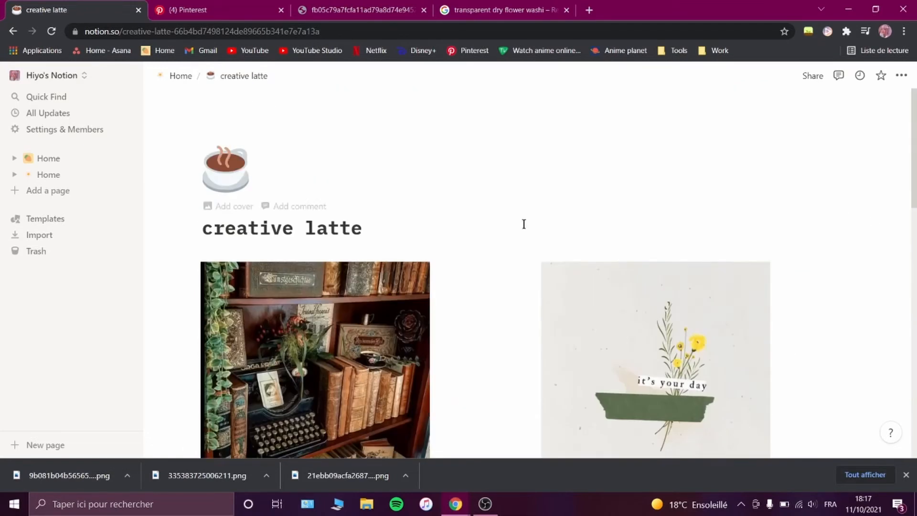
left_click(234, 206)
left_click(792, 196)
left_click(644, 217)
left_click(749, 255)
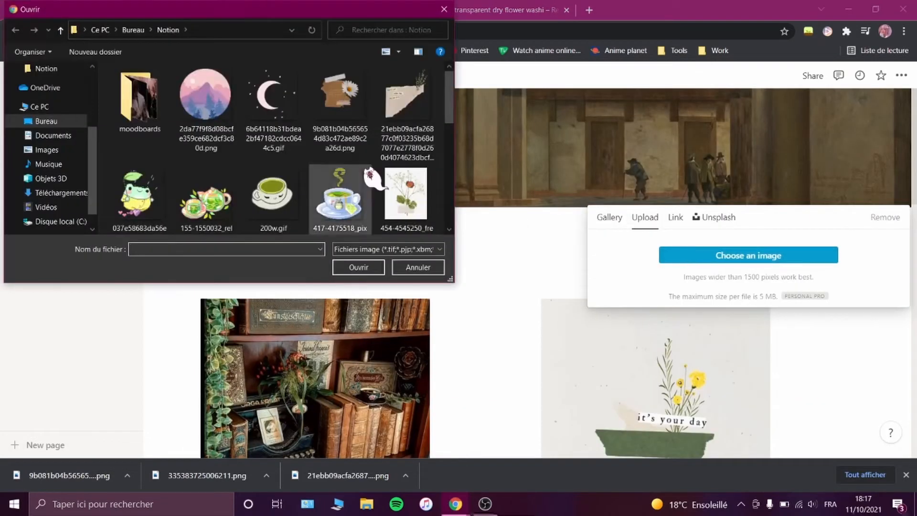
scroll(368, 172, "down", 2)
left_click(55, 151)
double_click(348, 147)
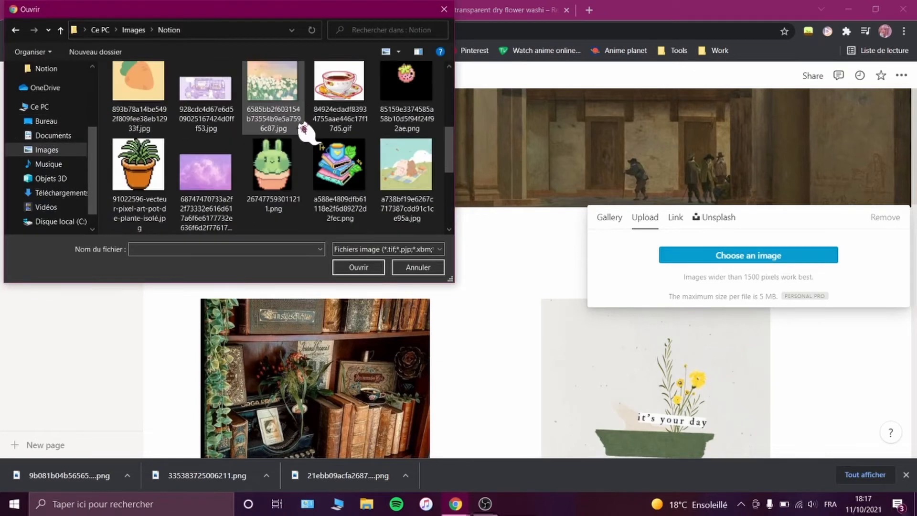
scroll(303, 127, "down", 2)
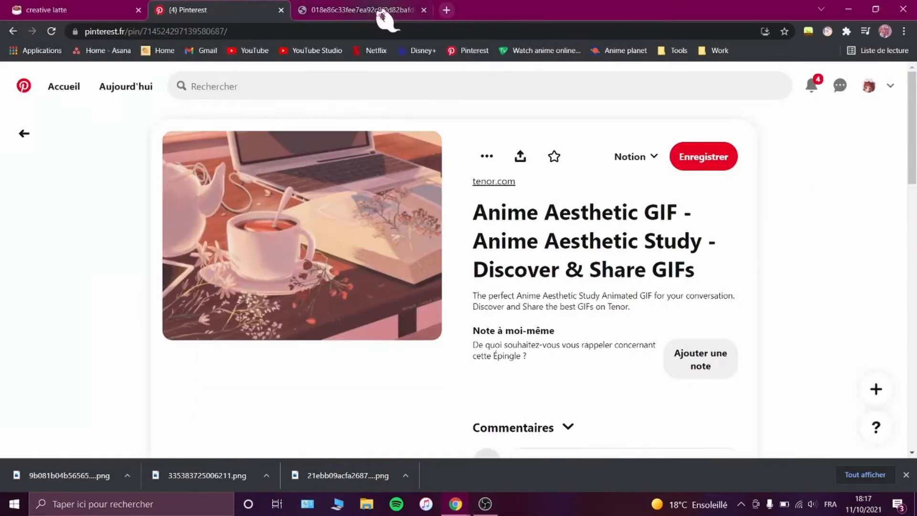
Step: Copy the link of the Pinterest anime teacup picture, set it as the creative latte cover and reposition it
left_click(376, 11)
left_click(315, 32)
left_click(79, 10)
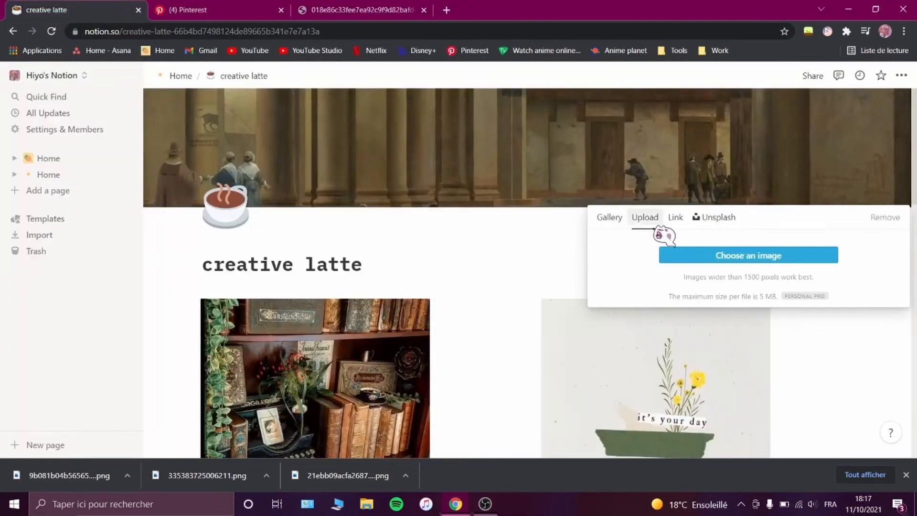
key("Return")
left_click(830, 195)
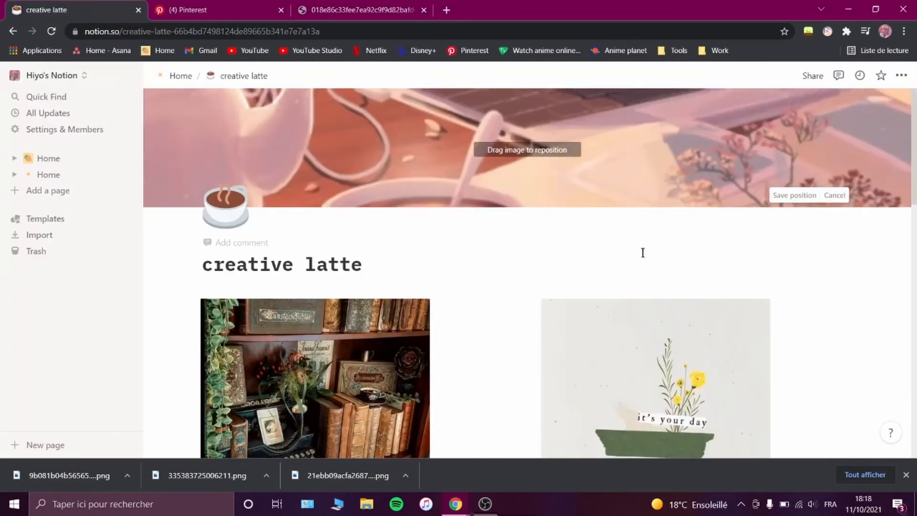
Step: Replace the creative latte page icon with the orange heart-shaped pumpkin image from the Notion folder
left_click(225, 205)
left_click(171, 244)
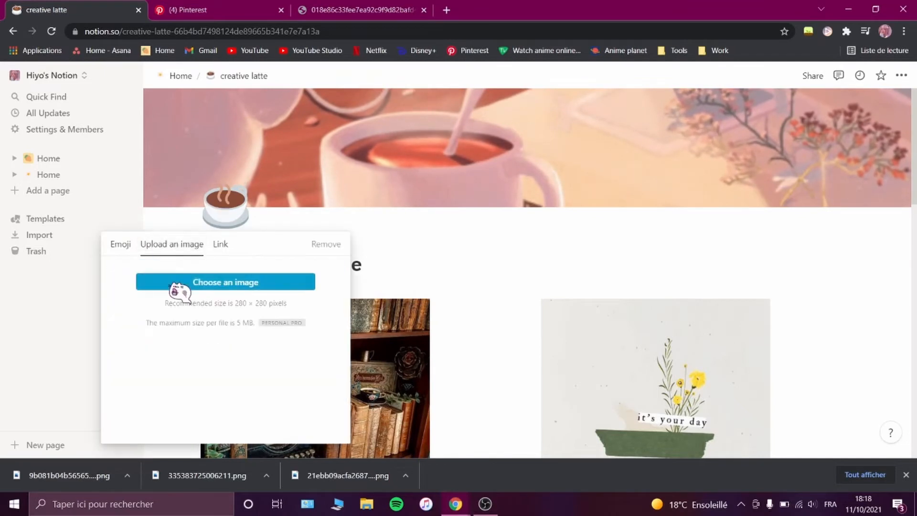
left_click(176, 285)
left_click_drag(450, 149, 450, 184)
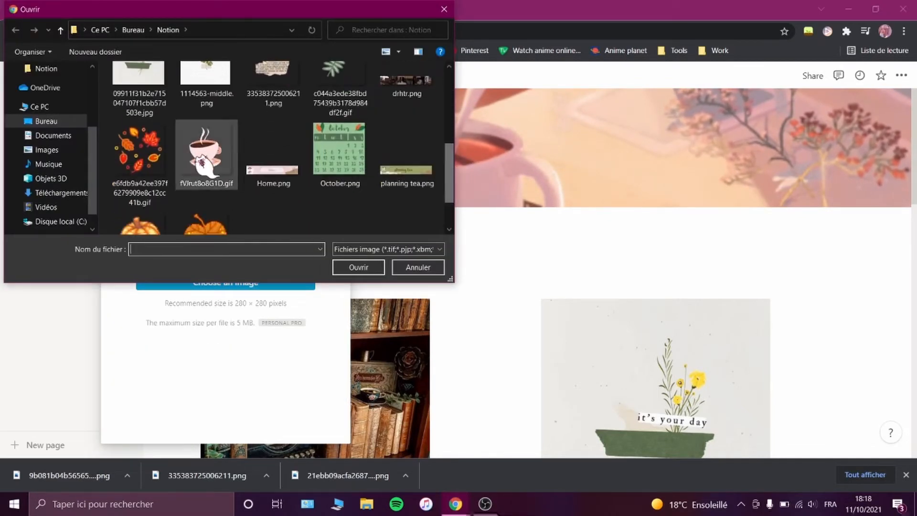
double_click(198, 226)
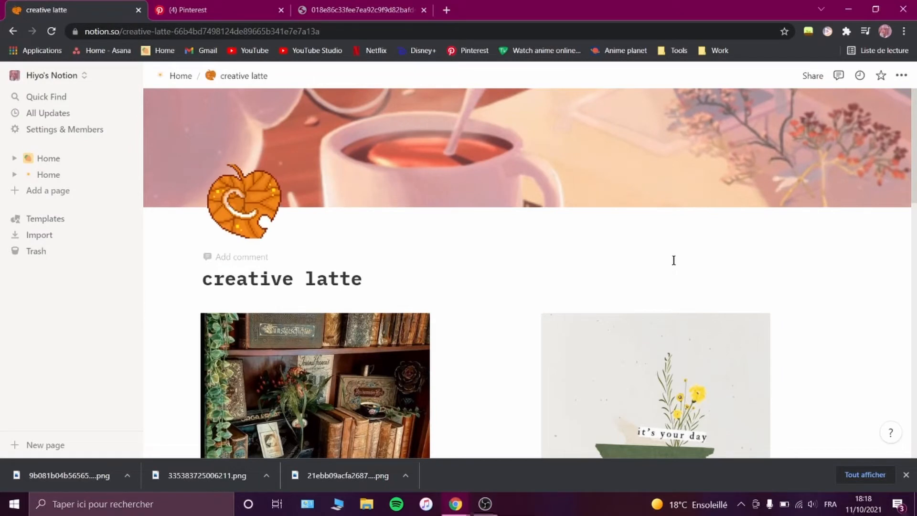
scroll(547, 275, "down", 10)
scroll(552, 266, "up", 10)
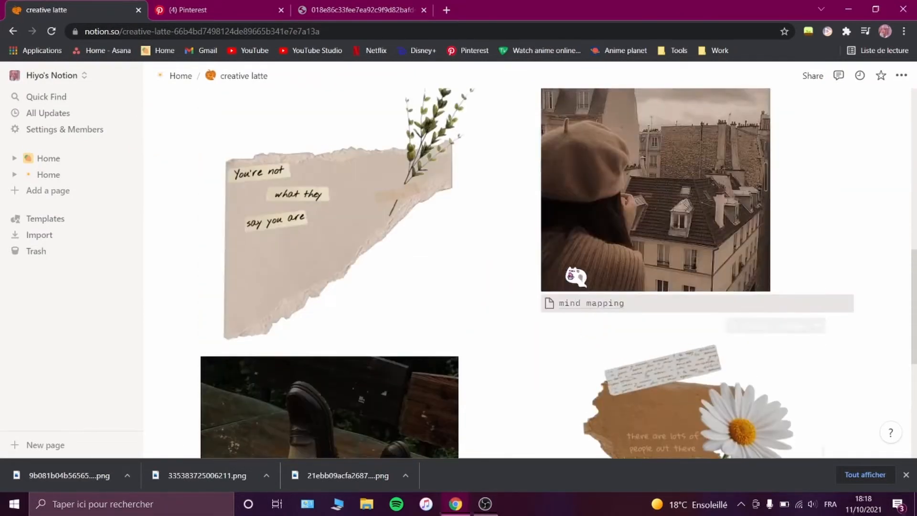
Step: Open the loaf life page from Home and upload the crescent moon GIF as its icon
left_click(48, 174)
left_click(418, 350)
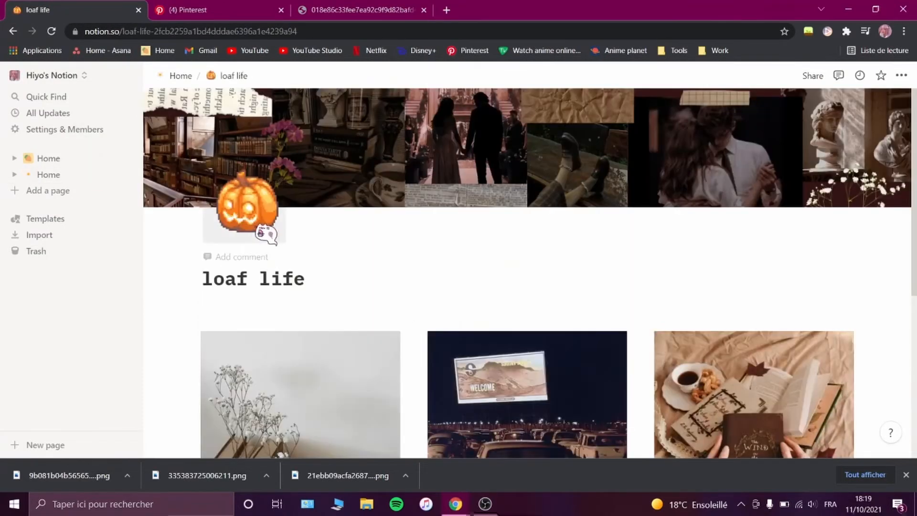
left_click(266, 234)
left_click(188, 252)
left_click(194, 292)
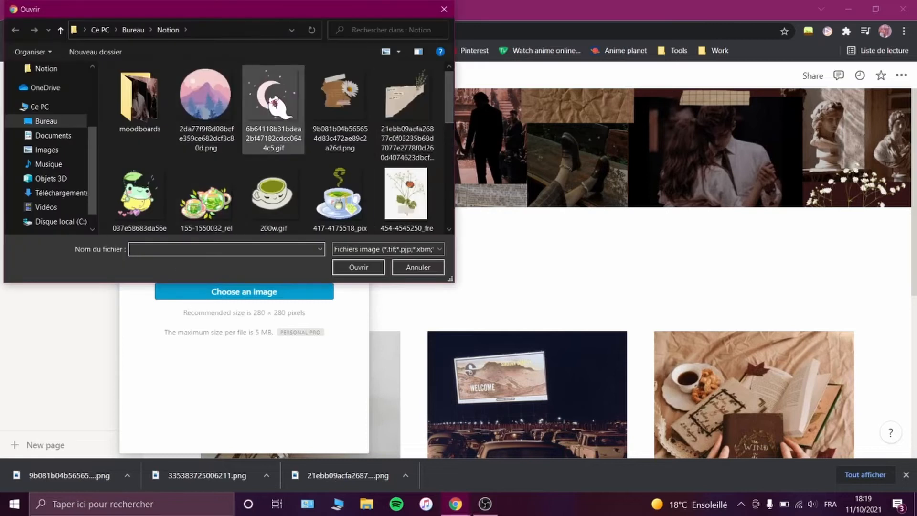
double_click(269, 98)
Step: Return to Home and apply the last used brown color to the loaf life link
left_click(184, 78)
scroll(440, 348, "down", 3)
left_click(364, 323)
mouse_move(287, 379)
left_click(396, 205)
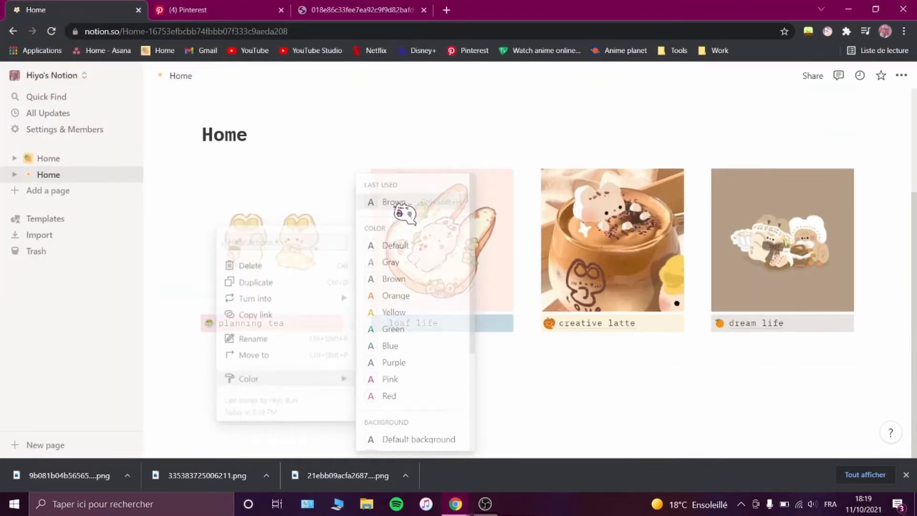
Step: Open the dream life page from Home
left_click(778, 267)
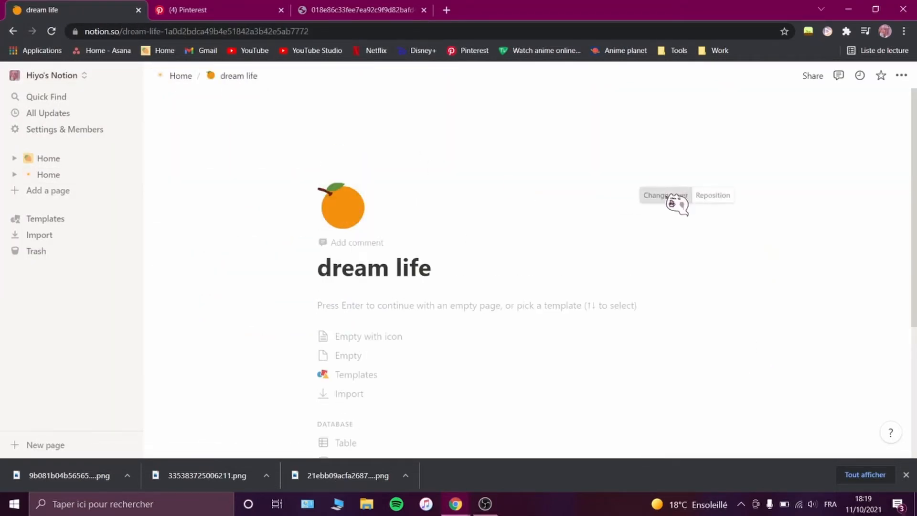
Step: Open the page's cover options and look through Pinterest pins related to the anime aesthetic study GIF for a cover image
left_click(676, 203)
left_click(609, 255)
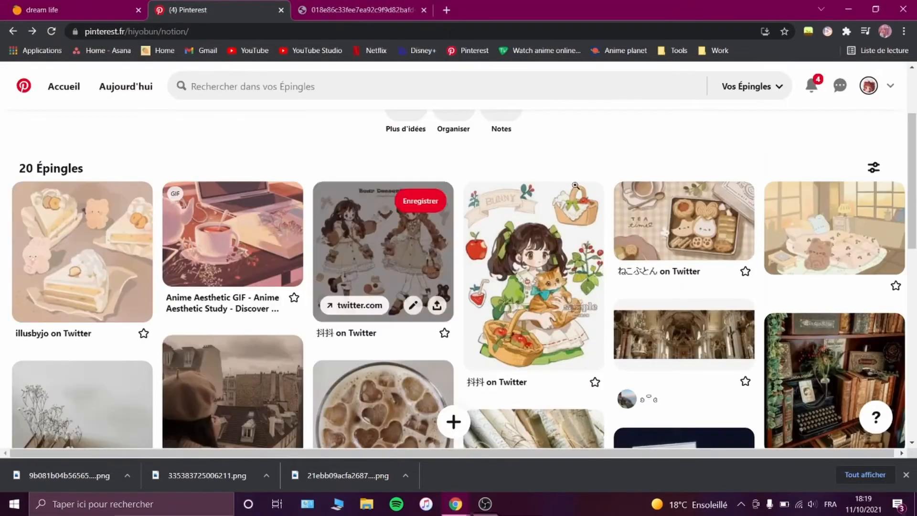
left_click(248, 230)
scroll(415, 247, "down", 10)
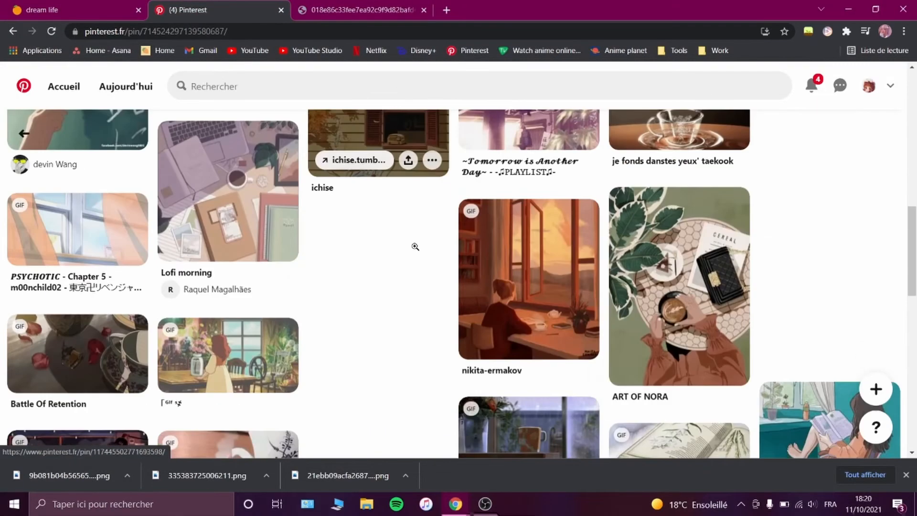
scroll(415, 246, "down", 15)
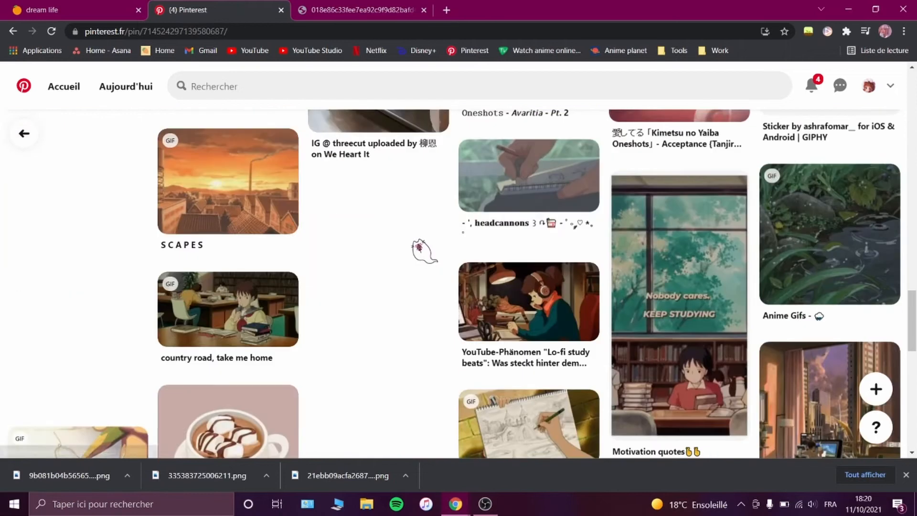
scroll(424, 250, "down", 10)
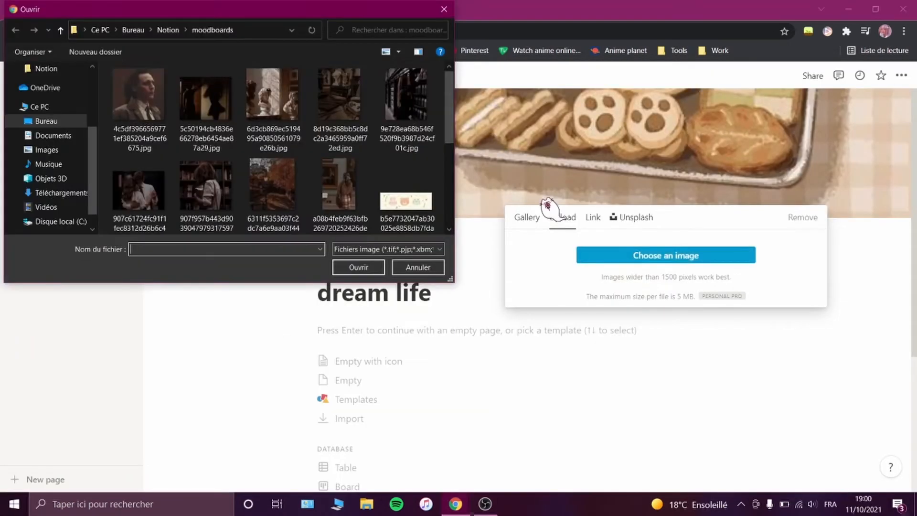
Step: Upload drhtr.png from the Notion folder as the cover of the dream life page
left_click_drag(448, 97, 449, 177)
left_click(168, 31)
left_click_drag(449, 106, 448, 155)
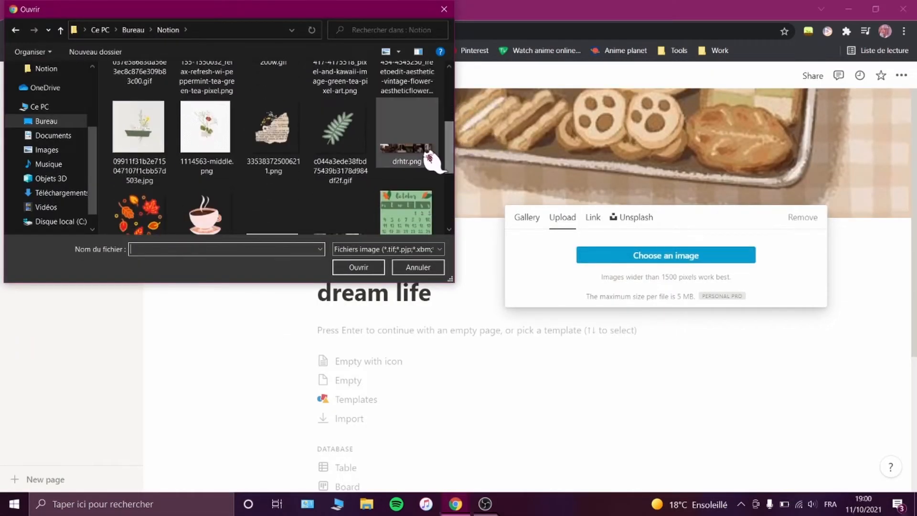
double_click(425, 153)
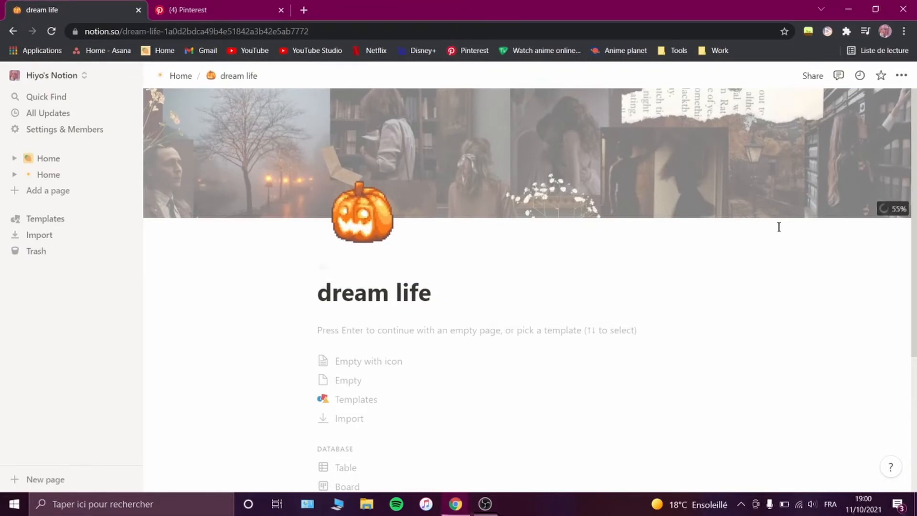
Step: Set the page's style to the Mono font with small text, and try the full-width layout
left_click(902, 75)
left_click(875, 127)
left_click(887, 161)
left_click(887, 177)
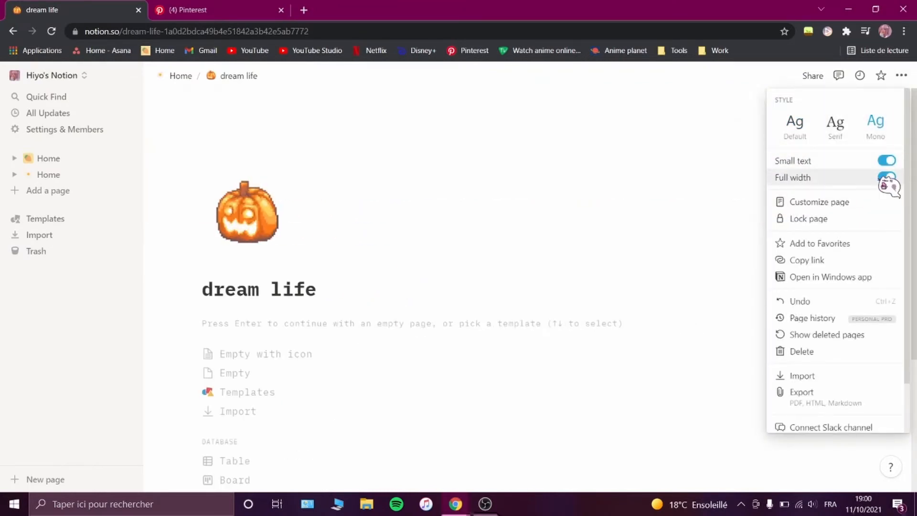
left_click(886, 178)
left_click(457, 297)
Step: Add a Heading 1 reading "daily affirmations" below the page title and give it a brown background
left_click(436, 328)
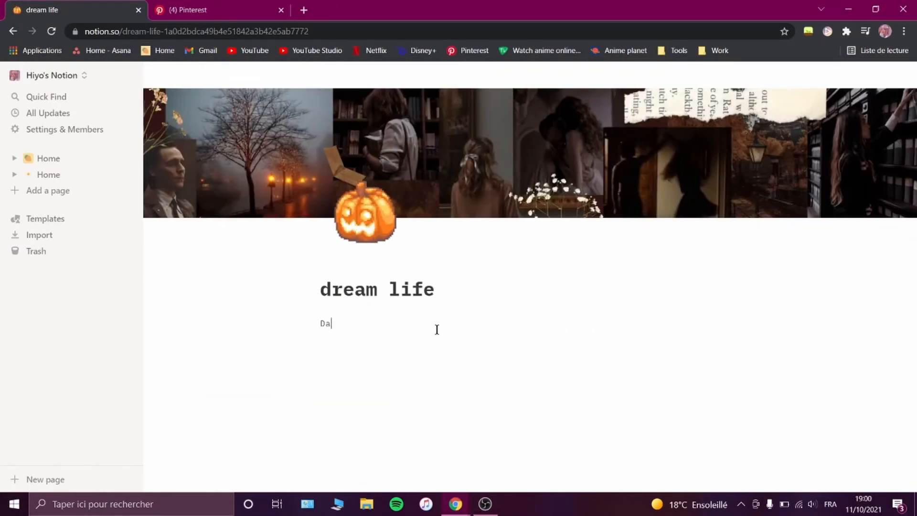
key("BackSpace")
key("BackSpace")
key("BackSpace")
key("BackSpace")
key("BackSpace")
type("/")
key("Down")
key("Down")
key("Down")
key("Return")
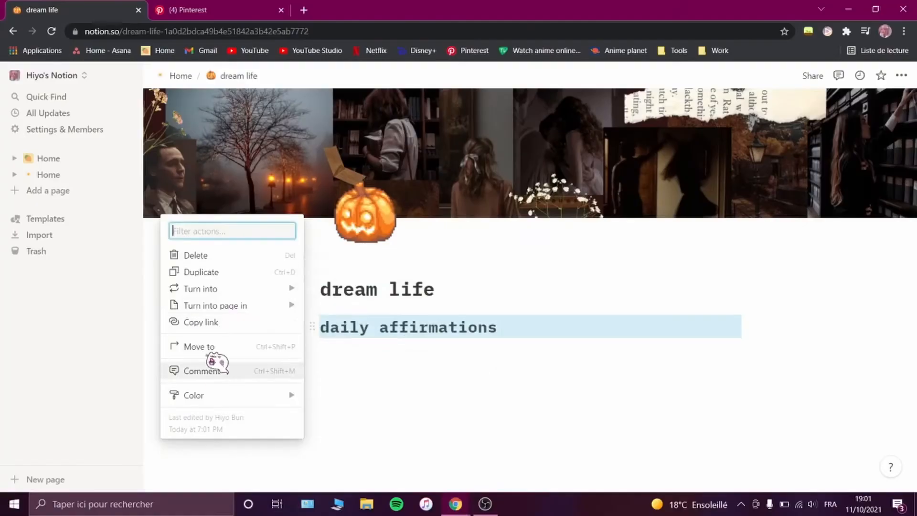
mouse_move(284, 397)
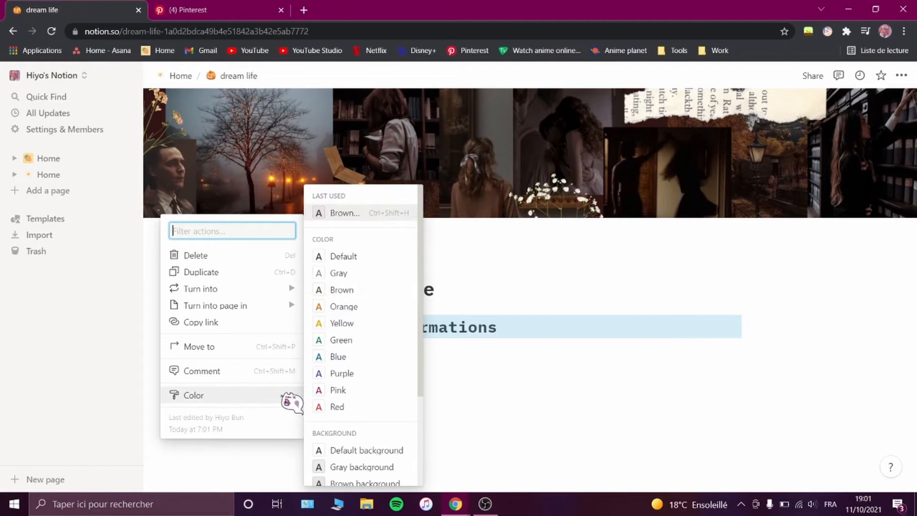
left_click(356, 215)
Step: Turn on full width for the page and centre the "daily affirmations" text within its line
left_click(901, 76)
left_click(884, 181)
left_click(254, 331)
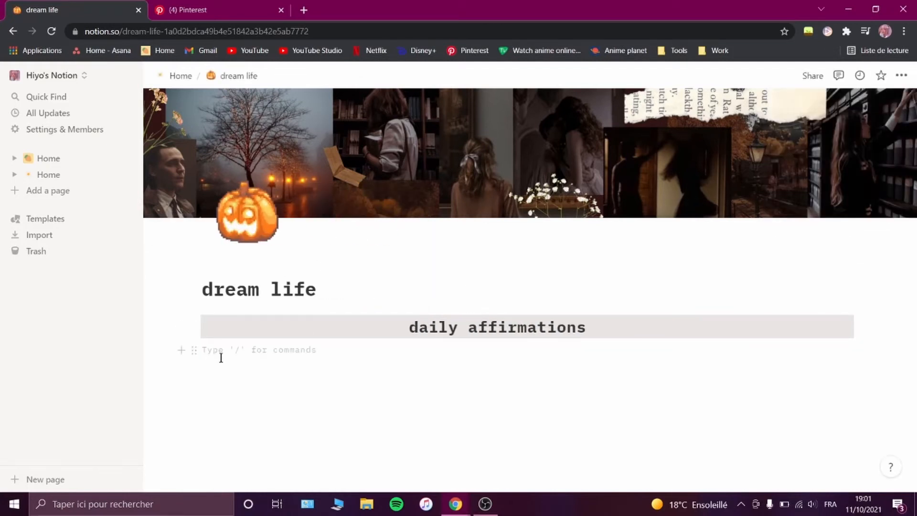
Step: Insert an image below the heading from the Notion folder, using the torn-paper daisy picture, and shrink it to about a third of the page width
type("/ima")
left_click(264, 204)
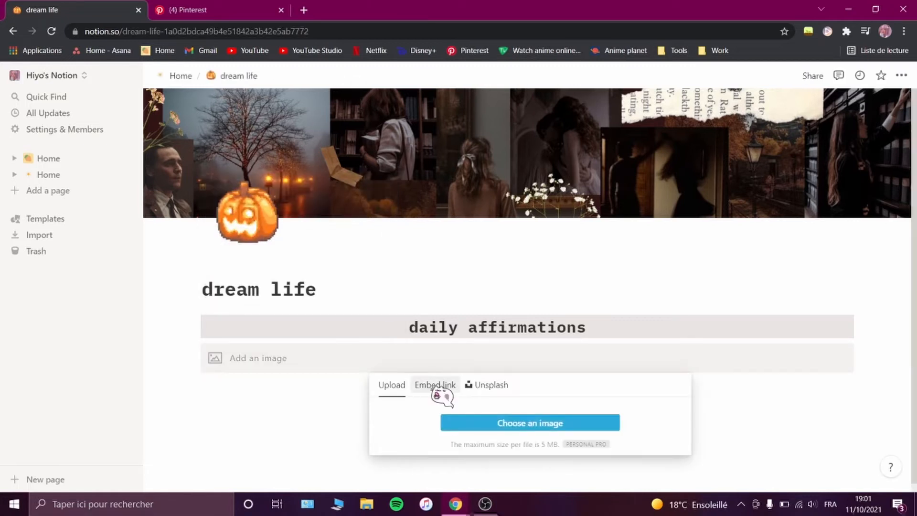
left_click(474, 423)
scroll(327, 105, "down", 5)
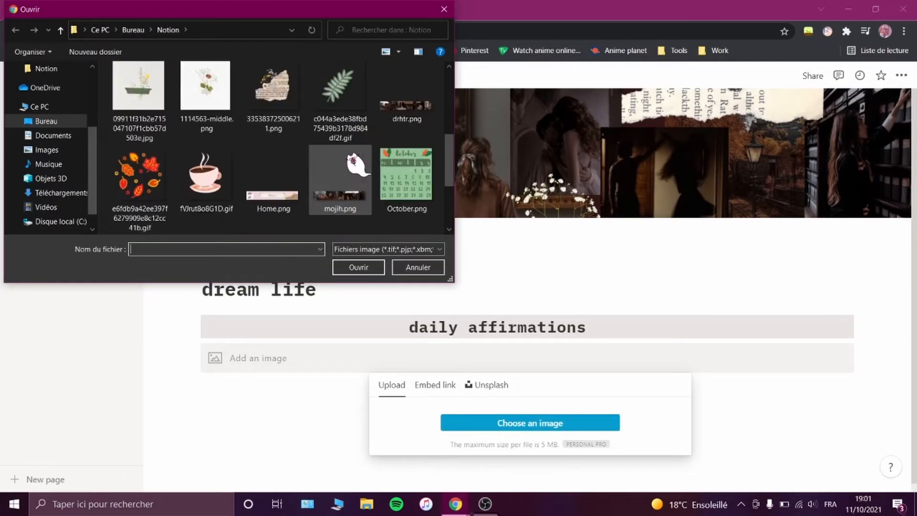
scroll(341, 157, "up", 5)
double_click(153, 105)
scroll(339, 131, "down", 5)
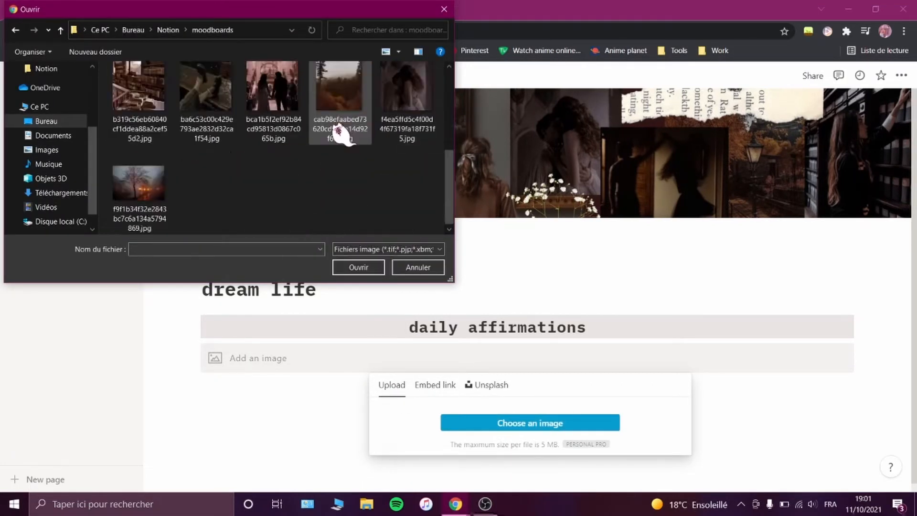
scroll(258, 179, "up", 5)
left_click(168, 30)
double_click(341, 108)
scroll(530, 301, "down", 7)
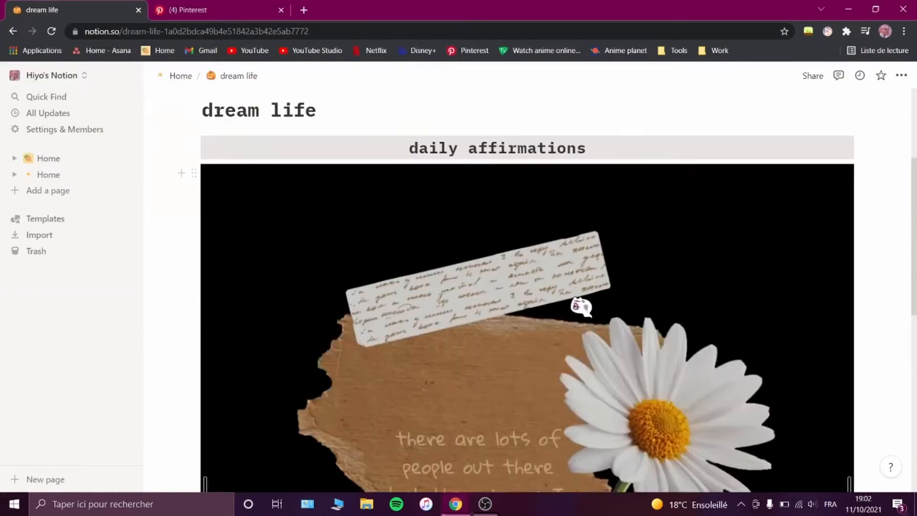
left_click_drag(849, 313, 621, 315)
Step: Add a quote block below the daisy image and move it into a new column beside the image
type("/")
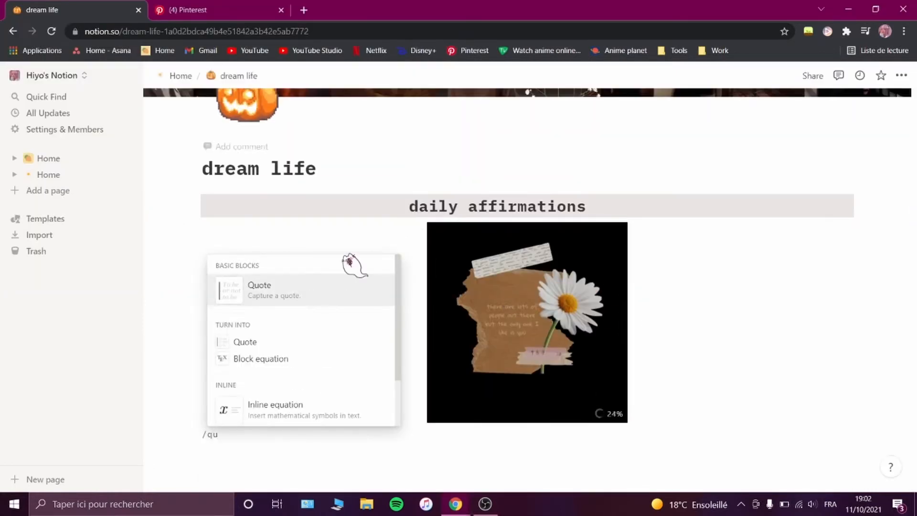
type("qu")
key("Return")
left_click_drag(195, 435, 571, 333)
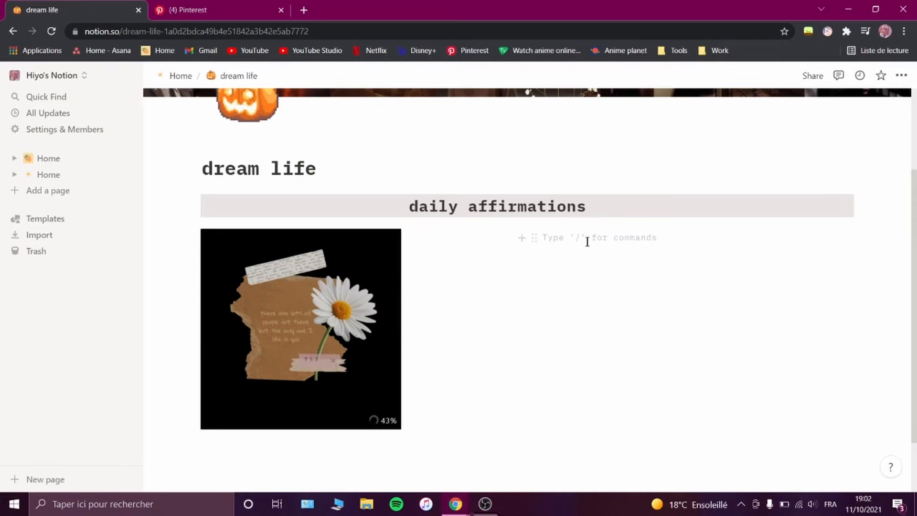
Step: Create a bulleted list in the column beside the image with five "affirmation" entries separated by empty bullets
type("/")
scroll(614, 279, "down", 3)
left_click(617, 303)
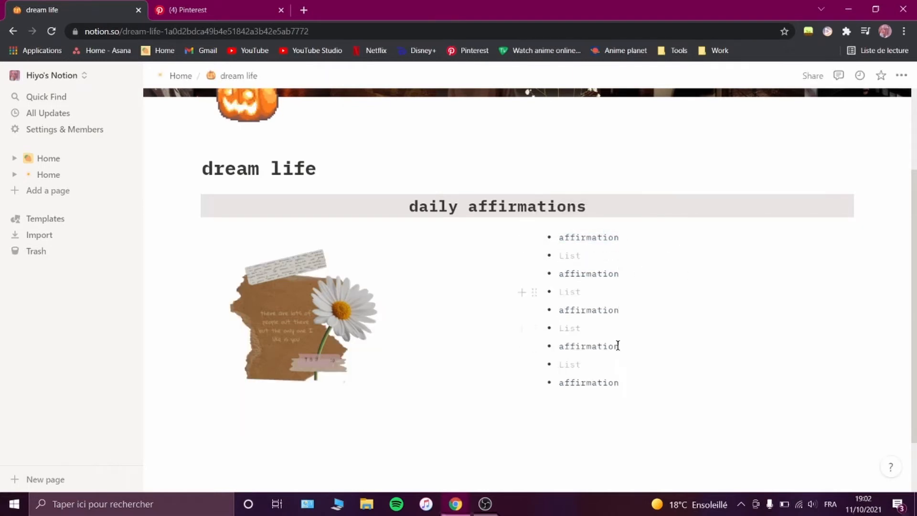
Step: Convert all the affirmation list items to Heading 3
left_click_drag(570, 344, 540, 233)
left_click(533, 237)
mouse_move(425, 207)
left_click(556, 150)
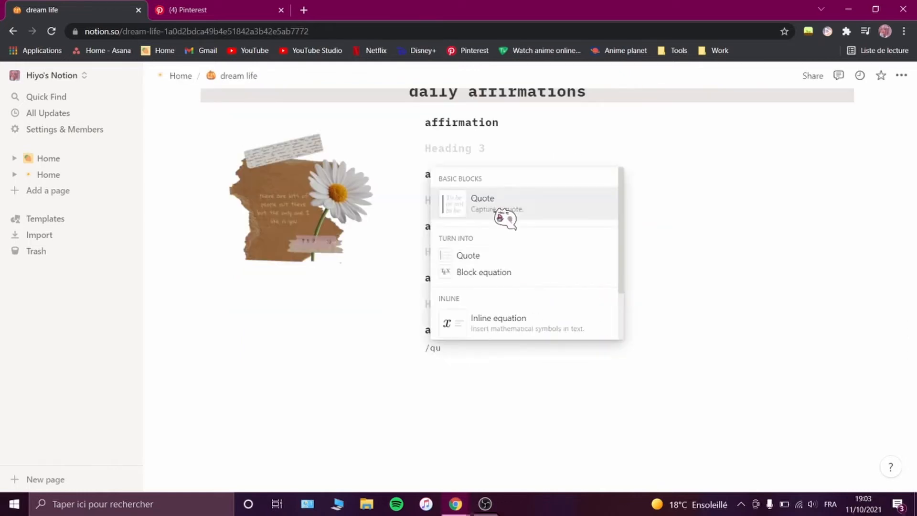
Step: Add a quote block below the affirmations and move it into a third column beside them
left_click(497, 211)
left_click_drag(418, 349, 862, 291)
left_click(721, 274)
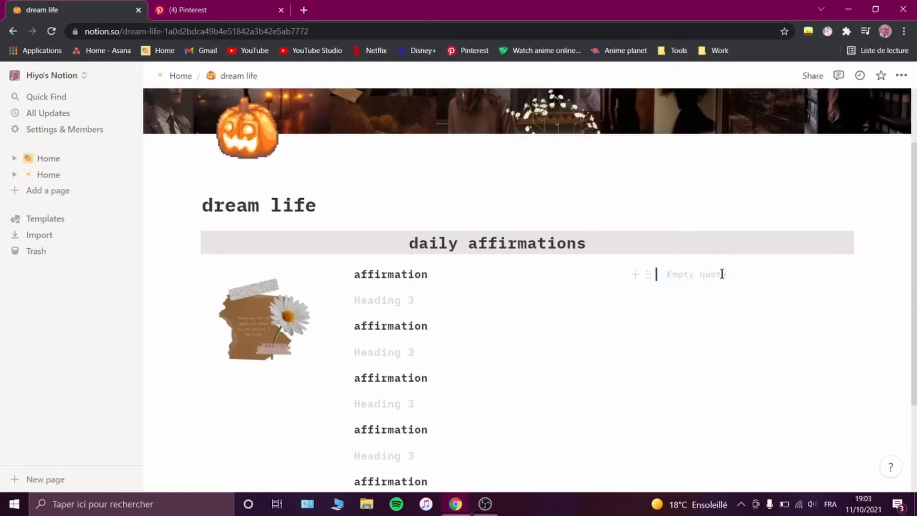
Step: Replace the empty quote with the uploaded "You're not what they say you are" torn-paper image, and widen the daisy image's column
key("BackSpace")
type("/im")
left_click(739, 324)
left_click(738, 345)
double_click(406, 106)
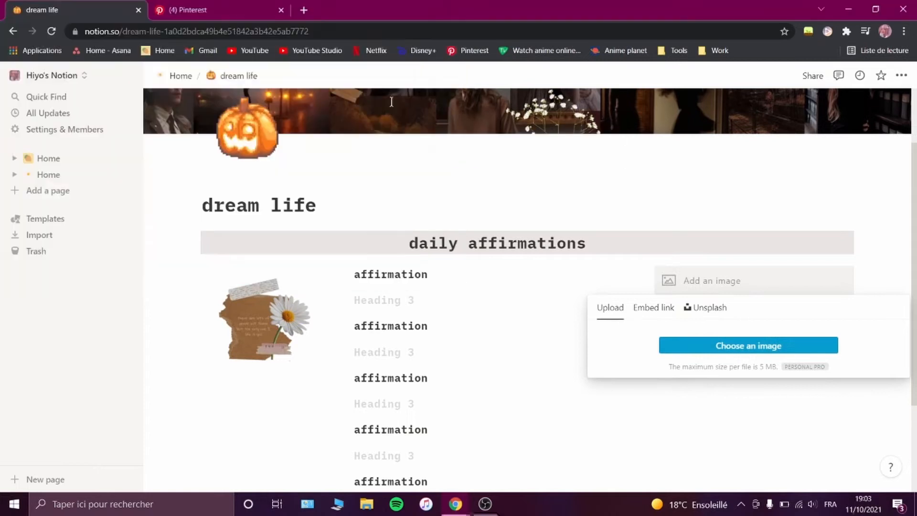
left_click_drag(341, 311, 439, 330)
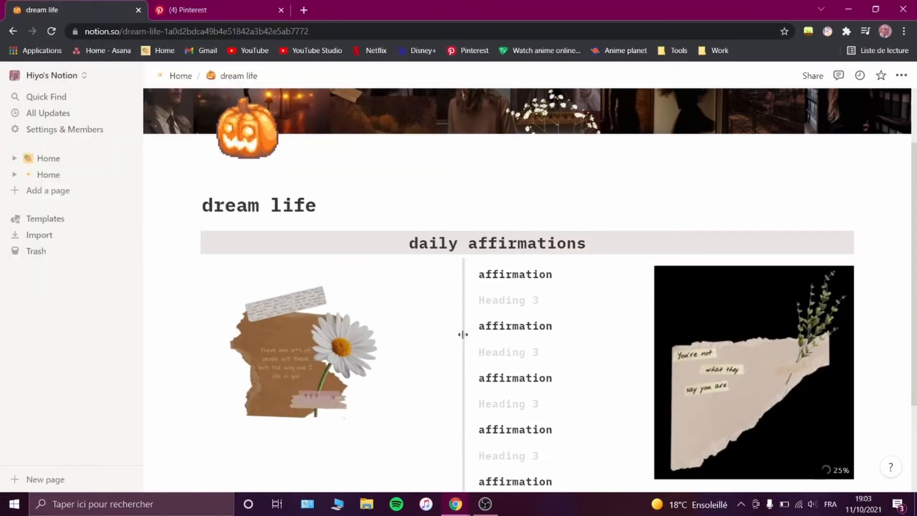
Step: Convert all the affirmation lines back into a bulleted list and adjust the column width beside the daisy image
scroll(472, 337, "down", 3)
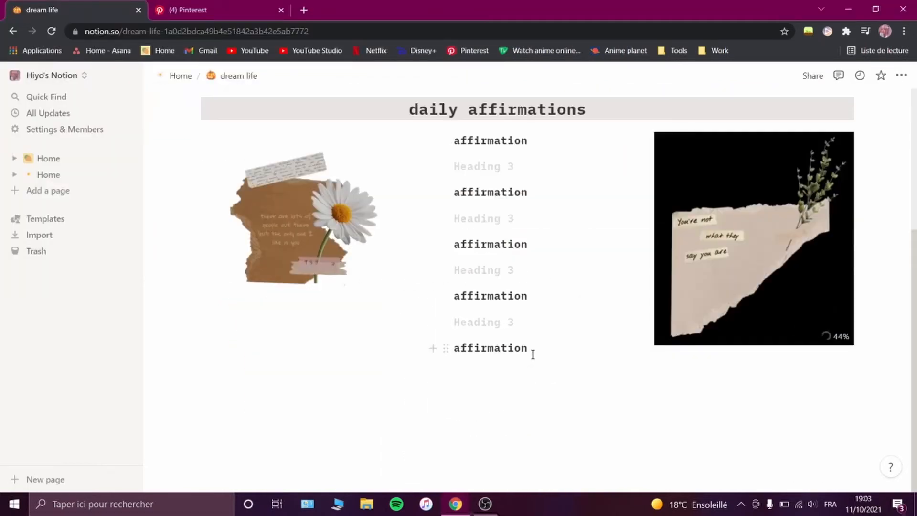
left_click_drag(532, 354, 442, 139)
left_click(442, 139)
mouse_move(436, 146)
left_click(495, 178)
left_click(479, 326)
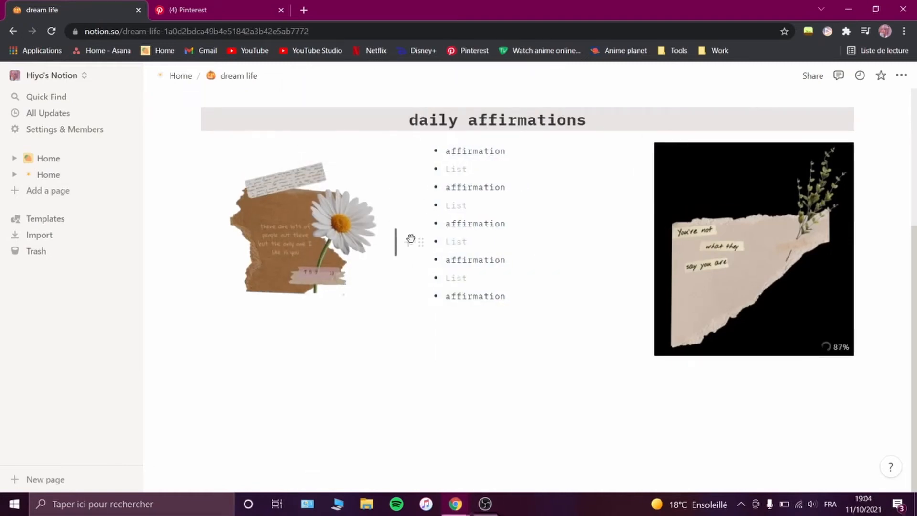
left_click_drag(402, 302, 429, 346)
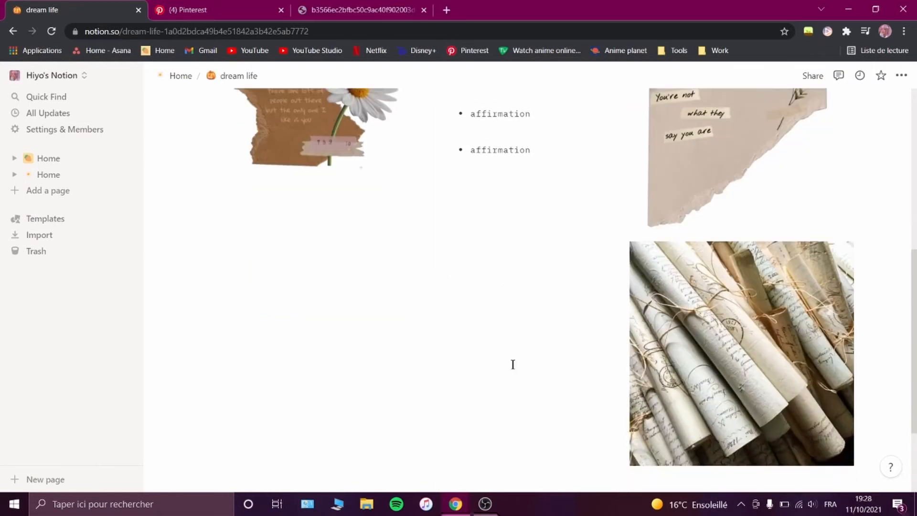
Step: Add an image block below the daisy image and choose to embed its picture from a link
scroll(511, 364, "up", 3)
left_click(242, 356)
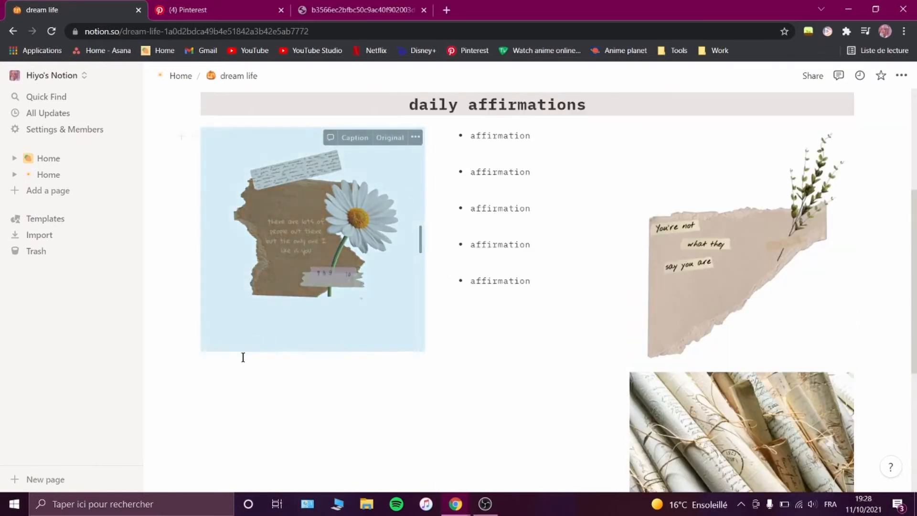
type("/ima")
key("BackSpace")
key("BackSpace")
key("BackSpace")
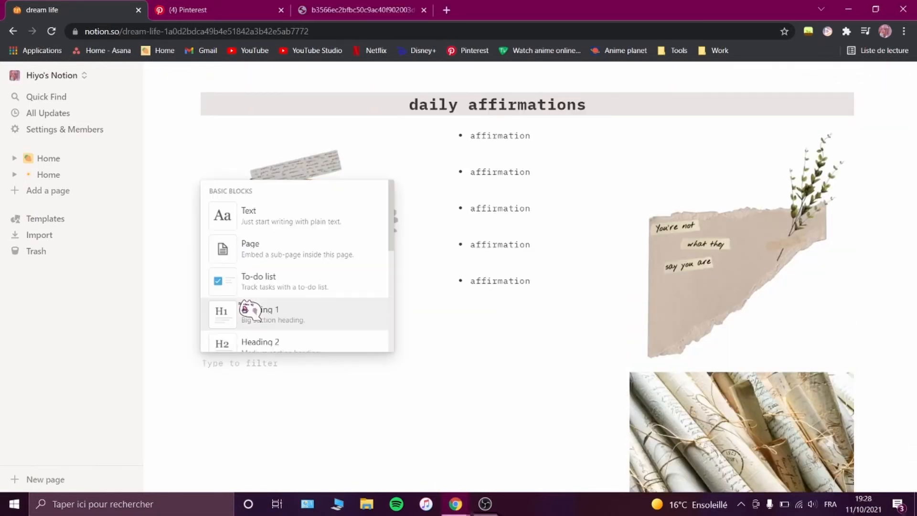
type("i")
key("BackSpace")
scroll(299, 238, "down", 1)
scroll(300, 237, "down", 15)
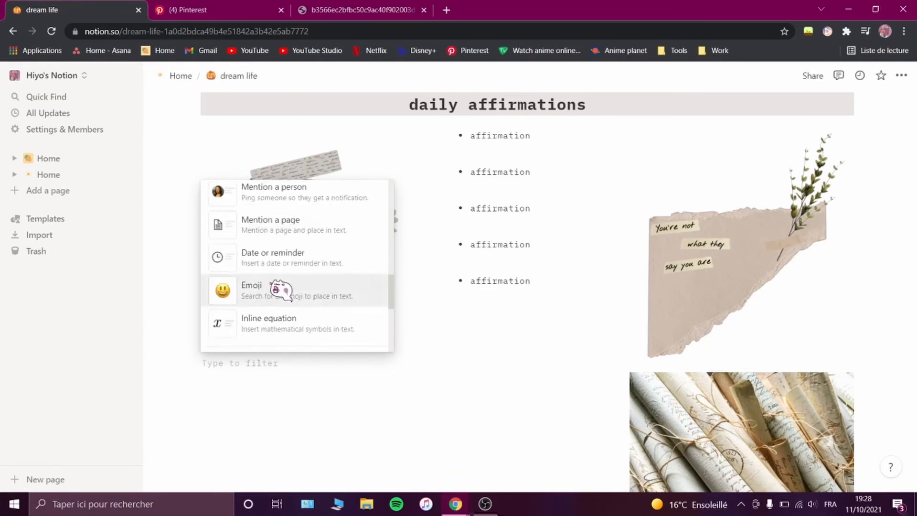
left_click(265, 204)
left_click(214, 398)
Step: Switch to Pinterest, browse the "amethyst aesthetic" results and open the Enchanted Cave amethyst pin
left_click(206, 10)
left_click(24, 134)
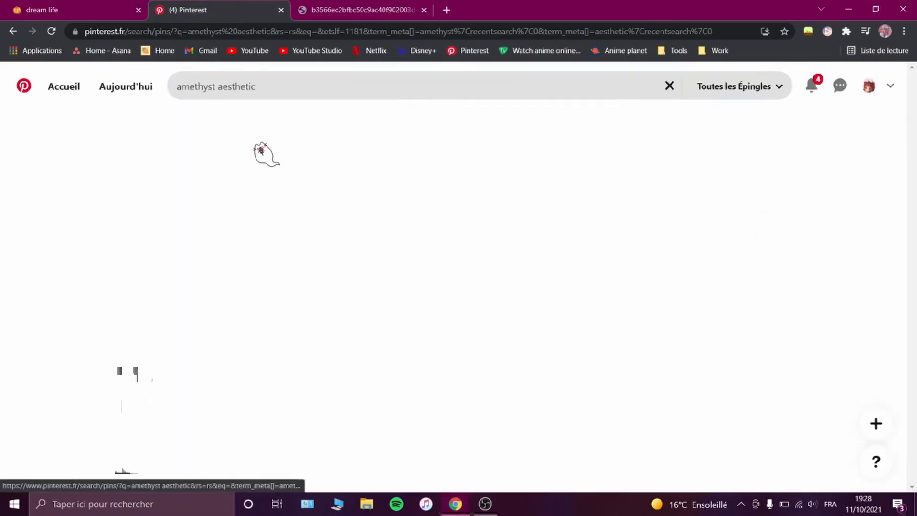
scroll(429, 215, "down", 5)
scroll(691, 226, "down", 15)
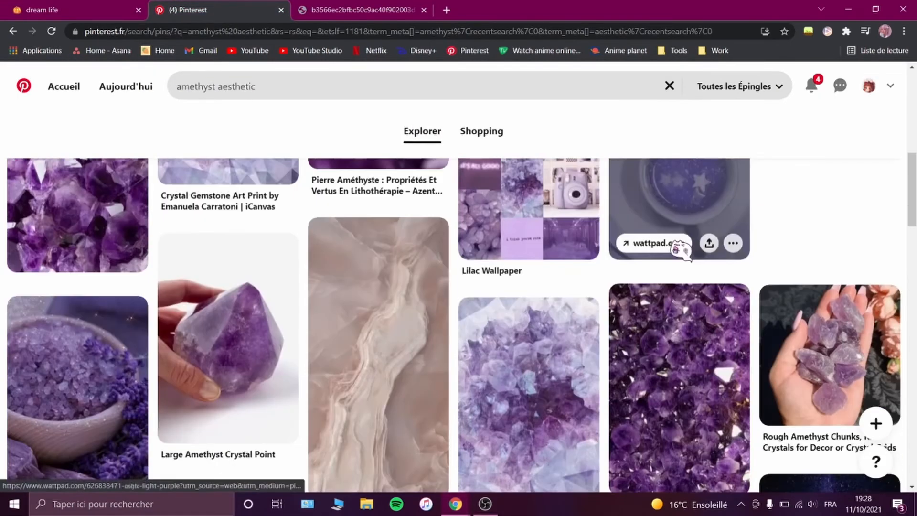
scroll(540, 215, "down", 3)
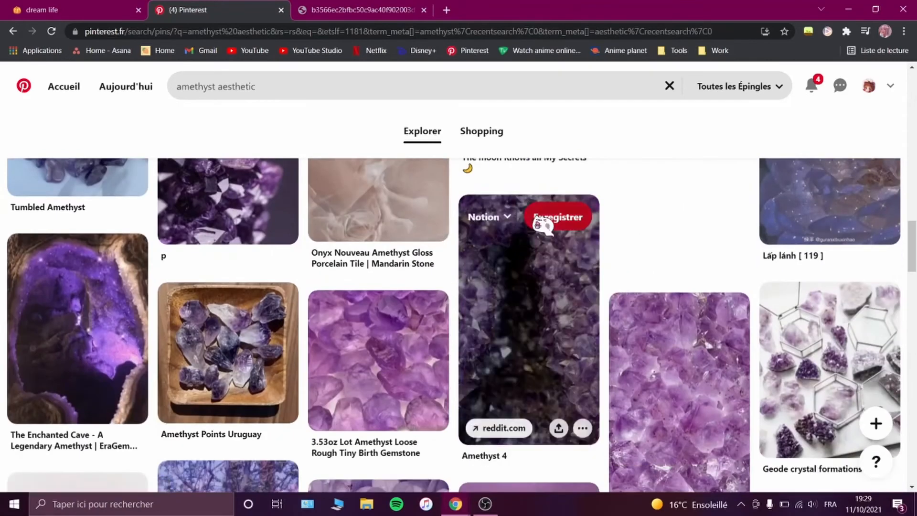
left_click(86, 322)
scroll(362, 266, "down", 5)
scroll(361, 268, "up", 5)
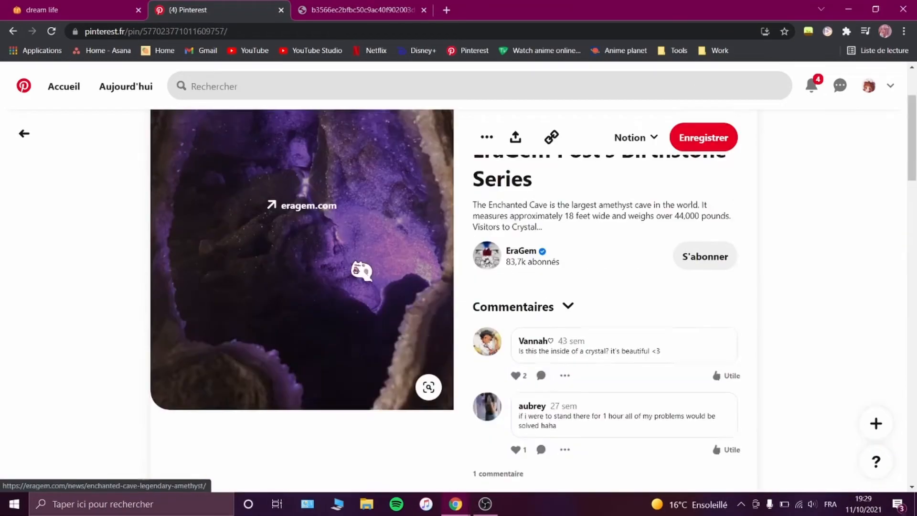
Step: Open the Enchanted Cave image in a new tab and copy its web address
right_click(328, 178)
left_click(403, 281)
left_click(363, 10)
left_click(354, 31)
key("ctrl+c")
left_click(198, 9)
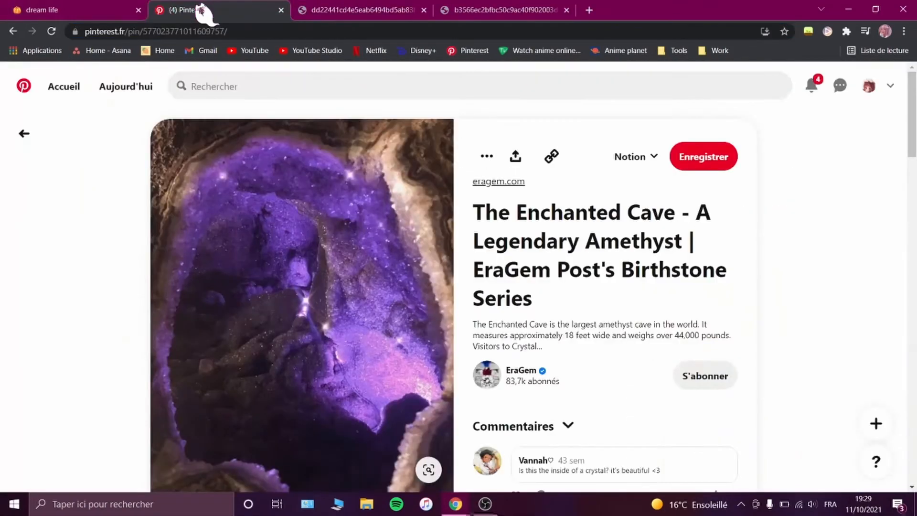
Step: Switch back to the dream life page and embed the copied amethyst cave image link below the daisy image
left_click(107, 11)
key("ctrl+v")
key("Return")
left_click_drag(538, 211, 745, 275)
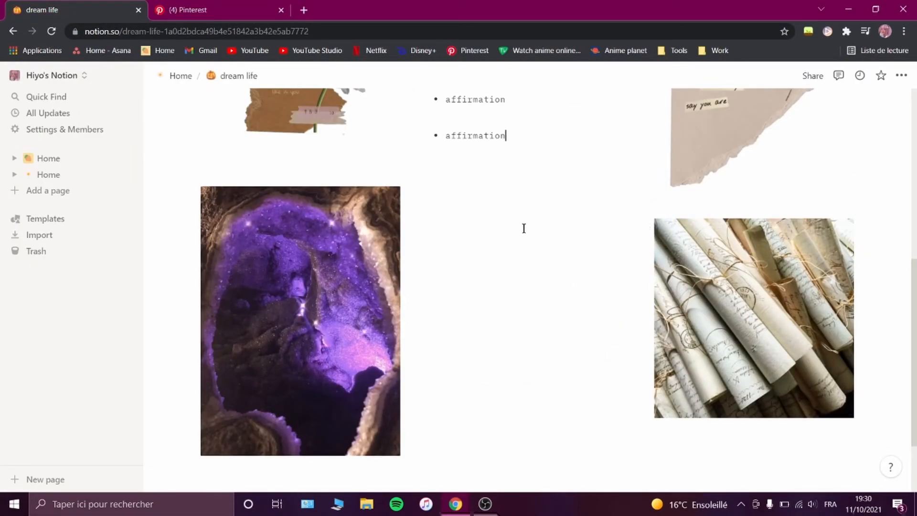
Step: Label the paper scrolls image "scripting", turn the label into a page and give it a yellow background
scroll(454, 216, "down", 1)
left_click(689, 374)
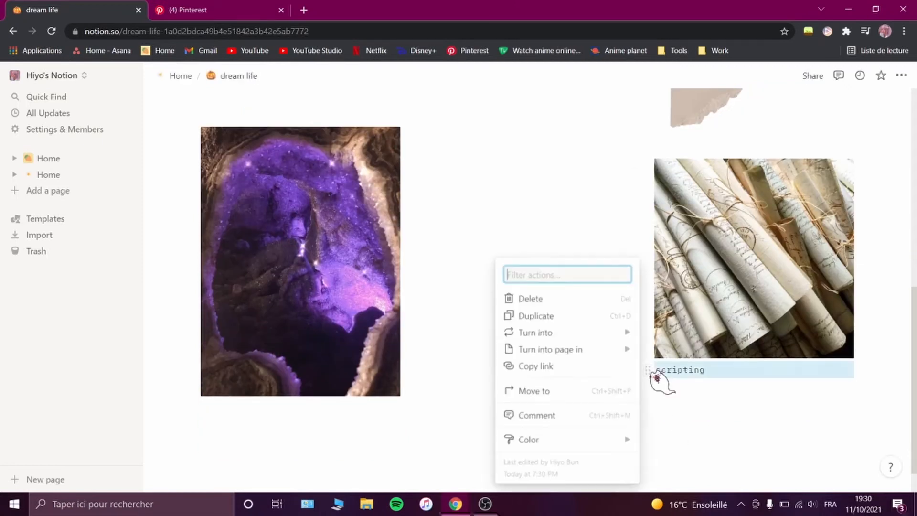
mouse_move(551, 331)
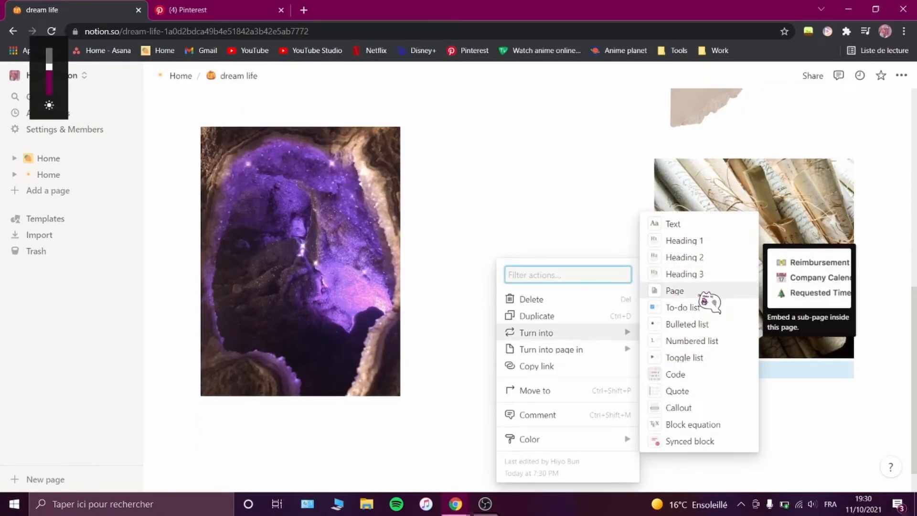
left_click(674, 290)
left_click(648, 369)
mouse_move(587, 425)
left_click(716, 391)
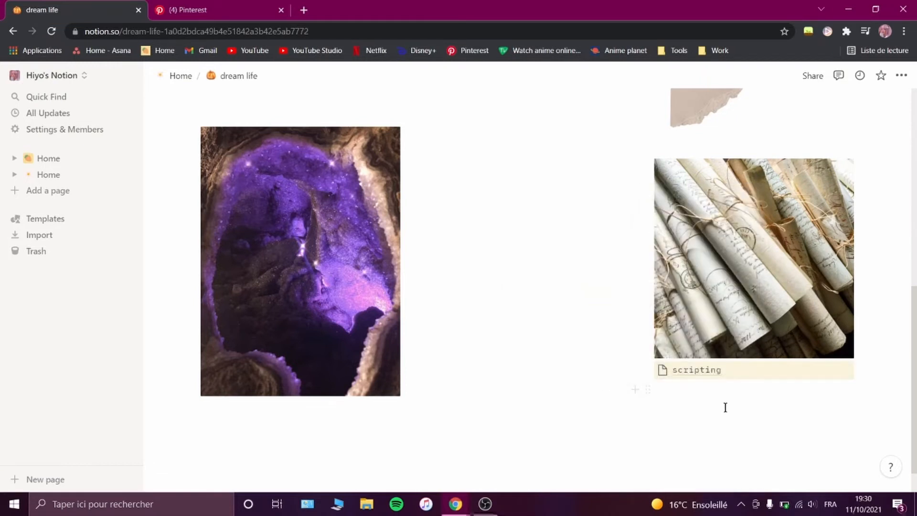
Step: Shrink the amethyst cave image slightly in its column below the daisy picture
mouse_move(414, 258)
left_mouse_down()
mouse_move(402, 256)
mouse_move(420, 263)
left_mouse_up()
scroll(562, 335, "up", 4)
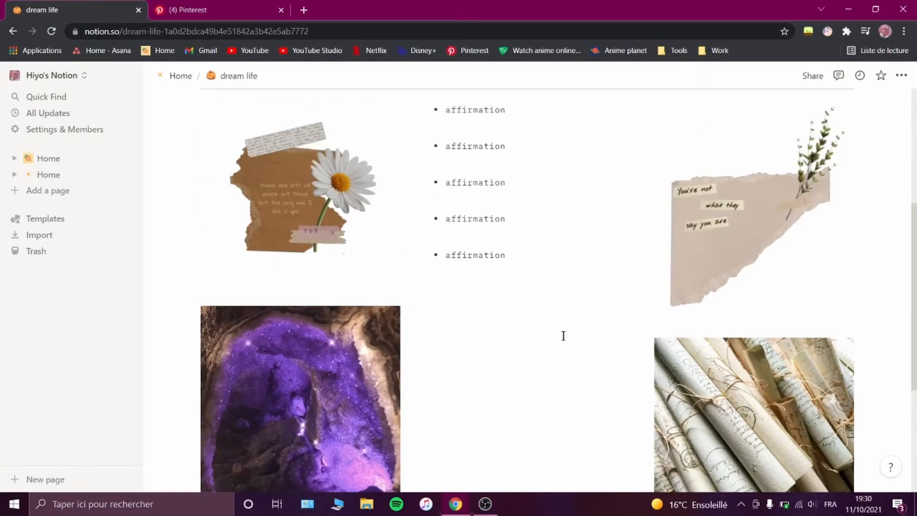
scroll(573, 324, "down", 3)
left_click_drag(395, 321, 367, 312)
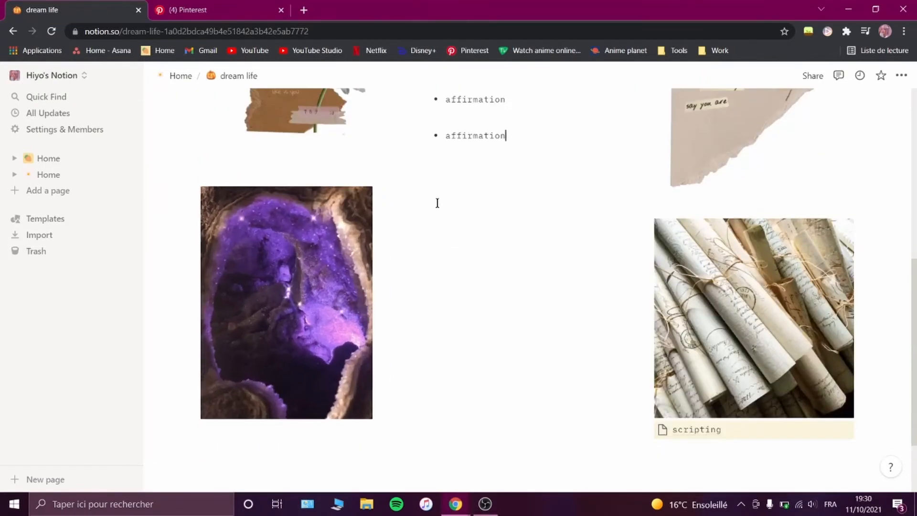
Step: Move the paper scrolls image with its scripting page into the middle column below the affirmations
left_click_drag(193, 334, 600, 342)
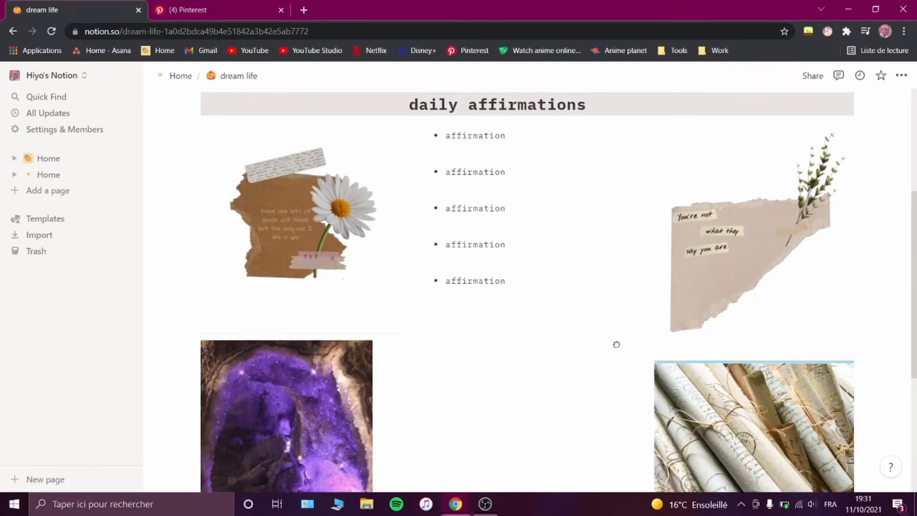
left_click_drag(648, 372, 606, 410)
scroll(704, 382, "down", 2)
left_click_drag(652, 257, 525, 413)
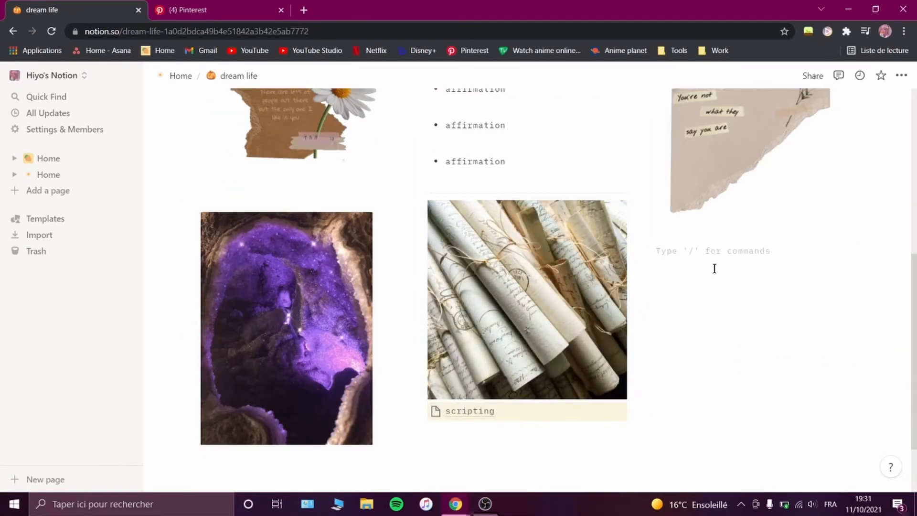
Step: Insert an image block below the lavender note picture and upload the pink moon image from the desktop's Notion folder
type("/im")
left_click(722, 306)
left_click(718, 323)
left_click(46, 120)
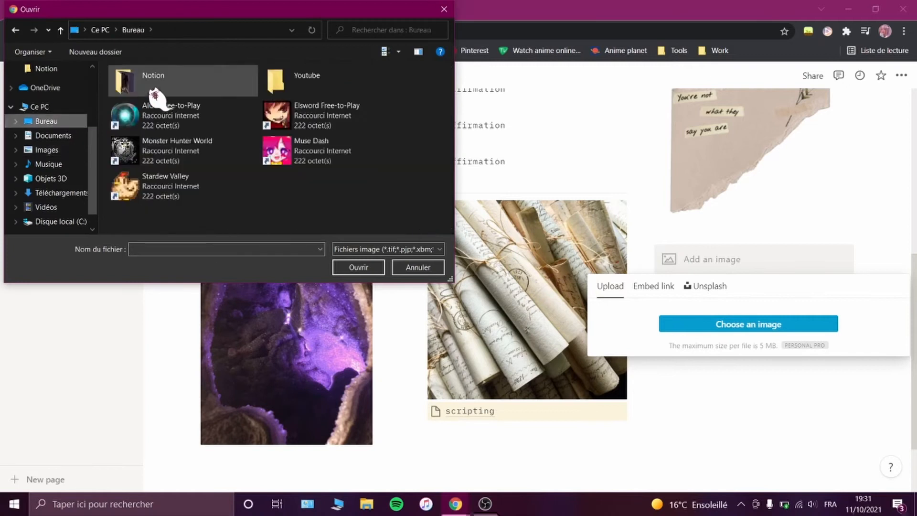
double_click(155, 81)
left_click_drag(452, 103, 457, 146)
double_click(340, 174)
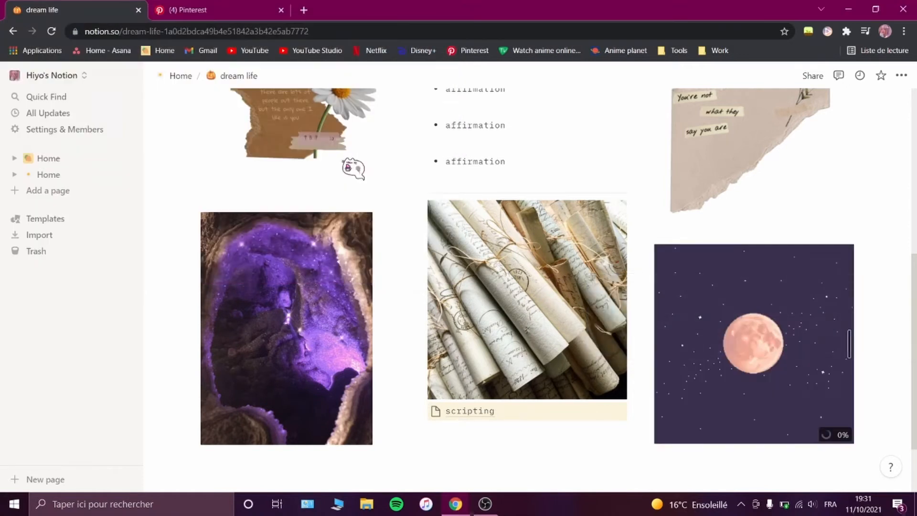
scroll(802, 229, "up", 4)
scroll(744, 248, "down", 5)
scroll(728, 259, "up", 4)
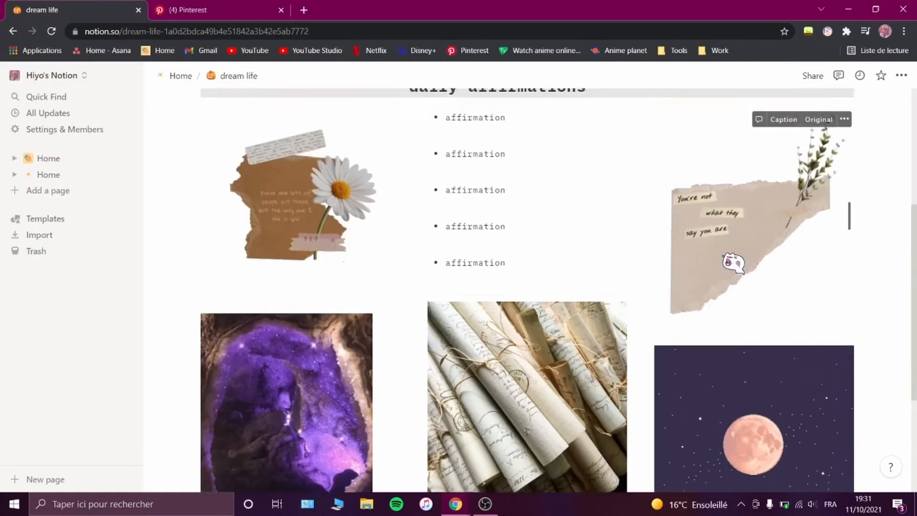
scroll(716, 305, "down", 4)
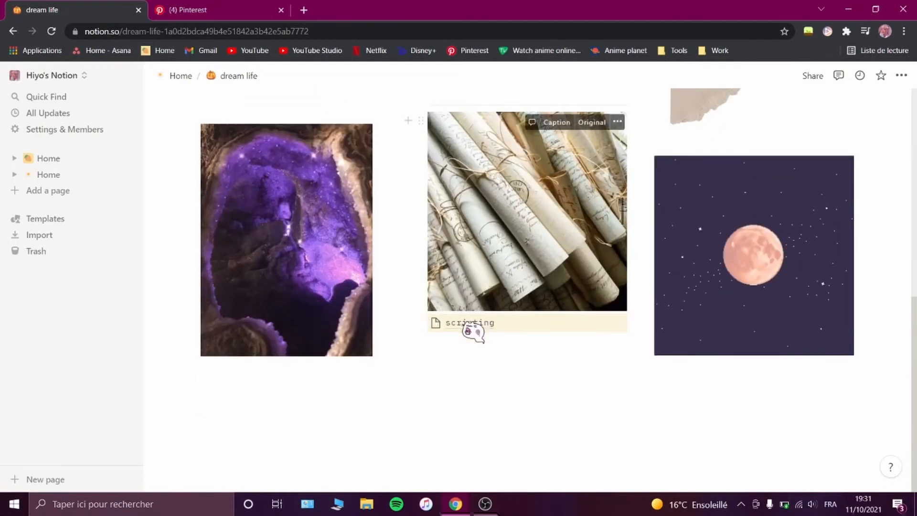
left_click_drag(731, 251, 430, 444)
scroll(649, 227, "down", 3)
left_click_drag(495, 335, 787, 105)
scroll(733, 317, "down", 2)
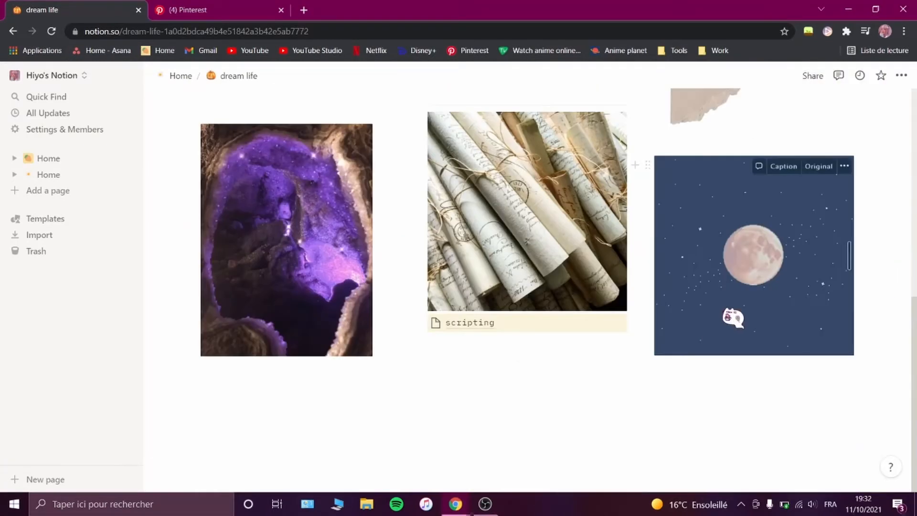
Step: Label the moon image "moodboard", apply a colour to the label and bring up its block type options
left_click(624, 424)
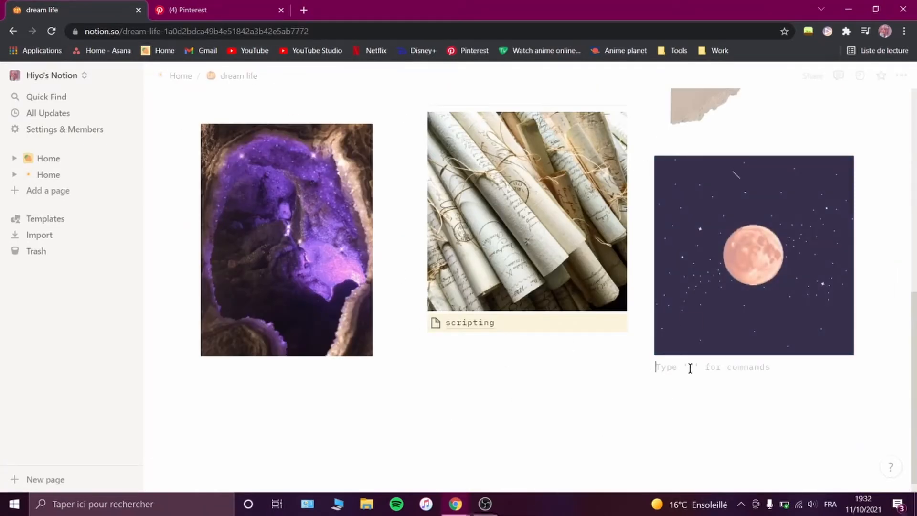
type("/moodboard")
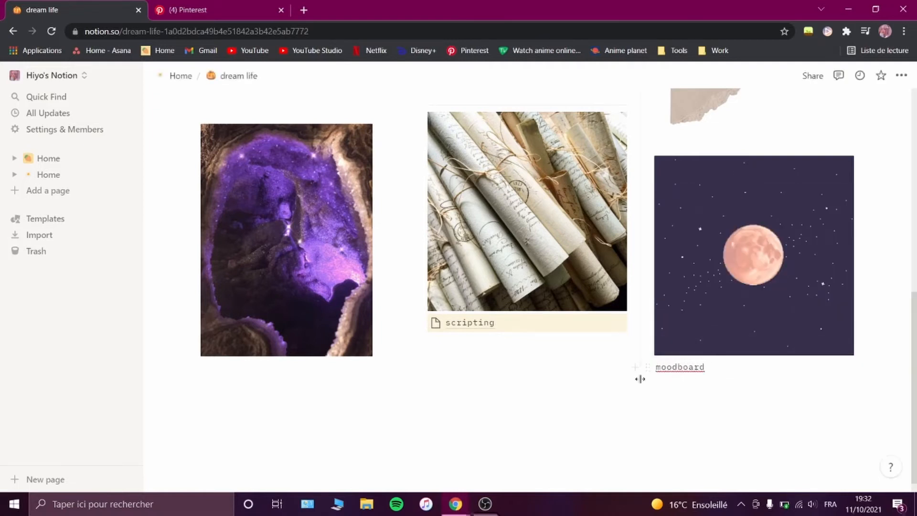
left_click(647, 367)
mouse_move(548, 438)
left_click(702, 439)
left_click(642, 367)
mouse_move(625, 337)
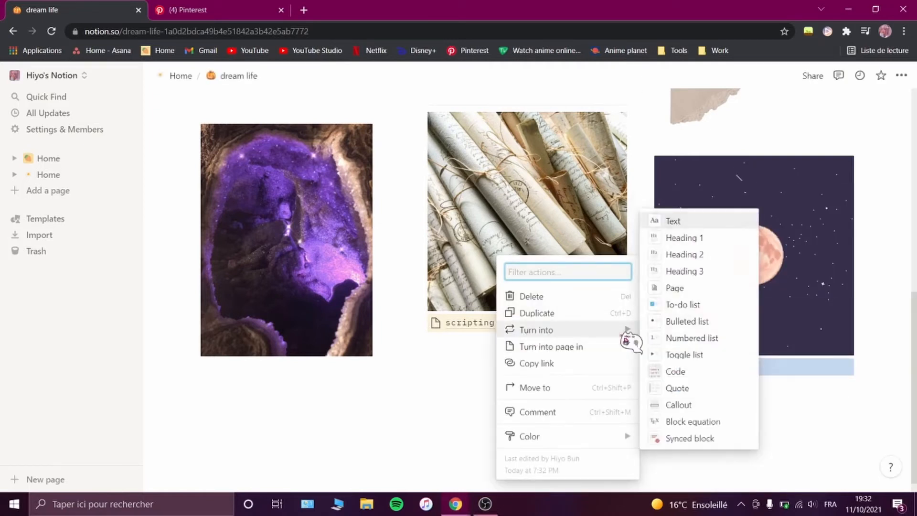
key("Escape")
scroll(540, 424, "up", 10)
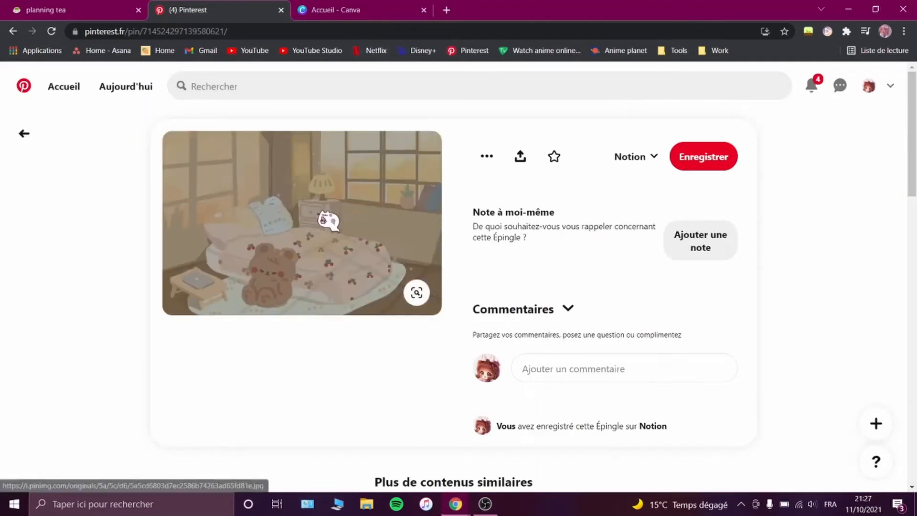
Step: Save the bear bedroom picture from its Pinterest pin to the computer
right_click(324, 213)
left_click(397, 338)
left_click(356, 266)
Step: Switch to Canva and create a new blank design of 1624 × 270 px
left_click(336, 10)
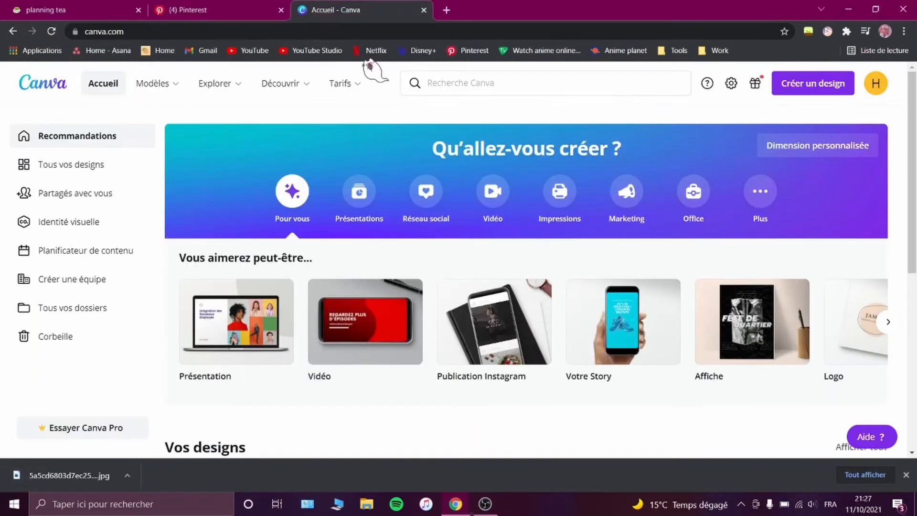
left_click(813, 84)
left_click(674, 388)
left_click(706, 233)
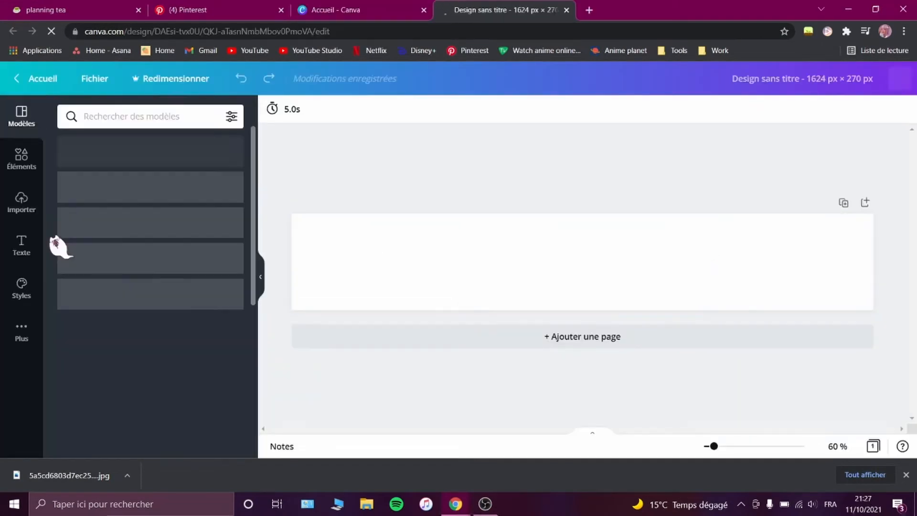
Step: Upload the saved bear bedroom picture to the Canva media library
left_click(21, 201)
left_click(147, 116)
double_click(288, 112)
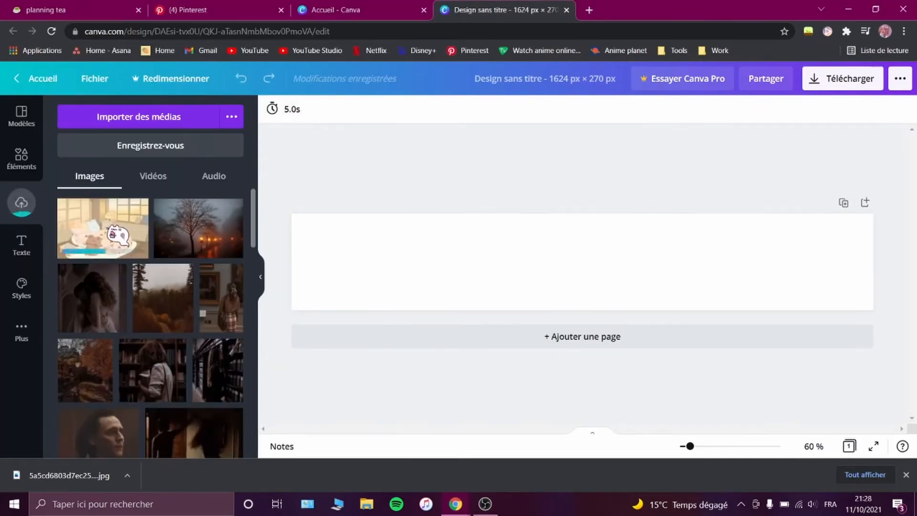
Step: Place the bear bedroom picture on the banner, enlarge it past the banner's height and centre it on the bear and bed
left_click_drag(659, 311, 666, 315)
left_click_drag(616, 282, 650, 312)
left_click_drag(604, 278, 590, 277)
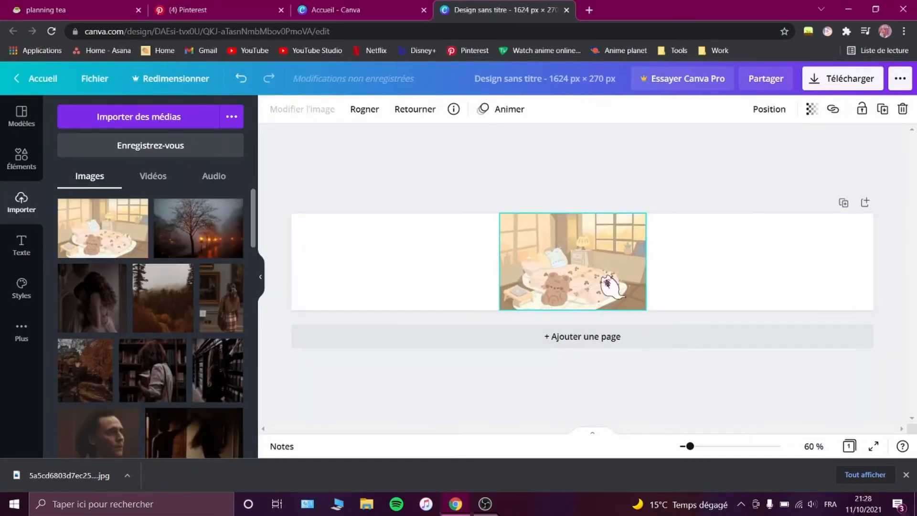
left_click_drag(665, 259, 663, 259)
left_click_drag(626, 270, 606, 259)
left_click_drag(643, 301, 745, 363)
left_click_drag(648, 275, 618, 224)
Step: Try several of the photo's colours as the banner background and settle on the medium brown
left_click(272, 109)
left_click(230, 305)
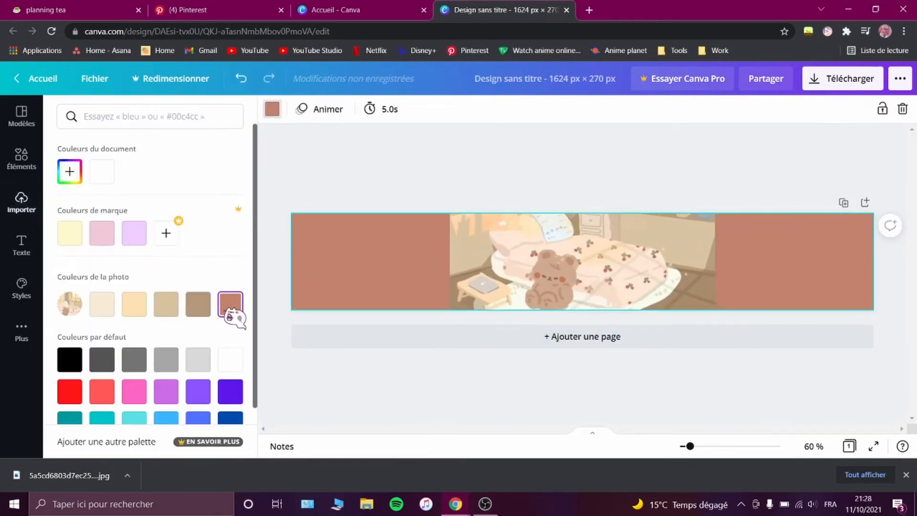
left_click(199, 304)
left_click(166, 305)
left_click(134, 304)
left_click(198, 311)
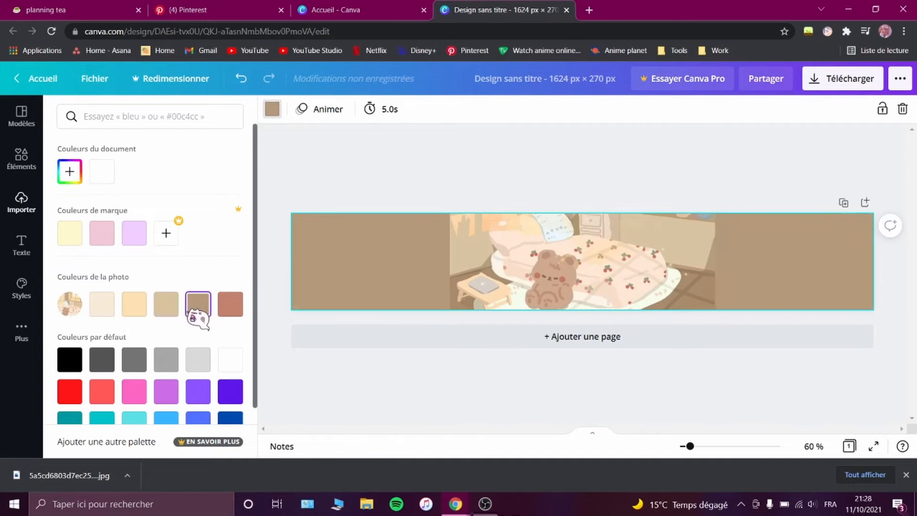
Step: Add the recently used dried wildflower at the picture's right edge and a flipped copy at its left edge
left_click(21, 201)
left_click(22, 159)
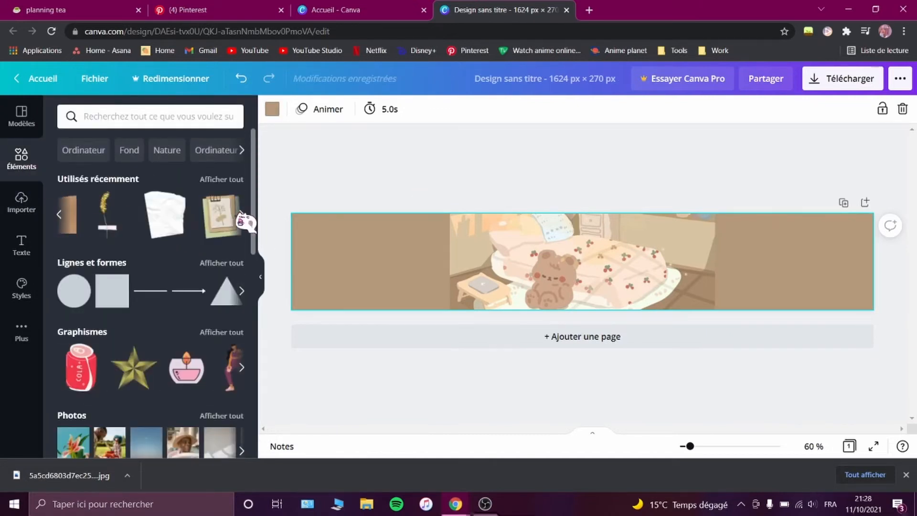
left_click(221, 179)
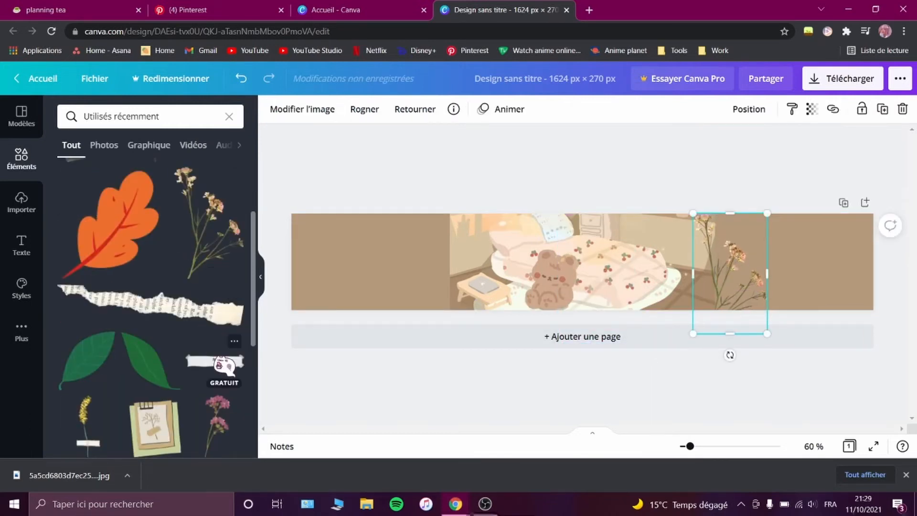
key("ctrl+v")
left_click(409, 112)
left_click_drag(754, 273, 435, 267)
left_click(438, 142)
scroll(167, 303, "down", 4)
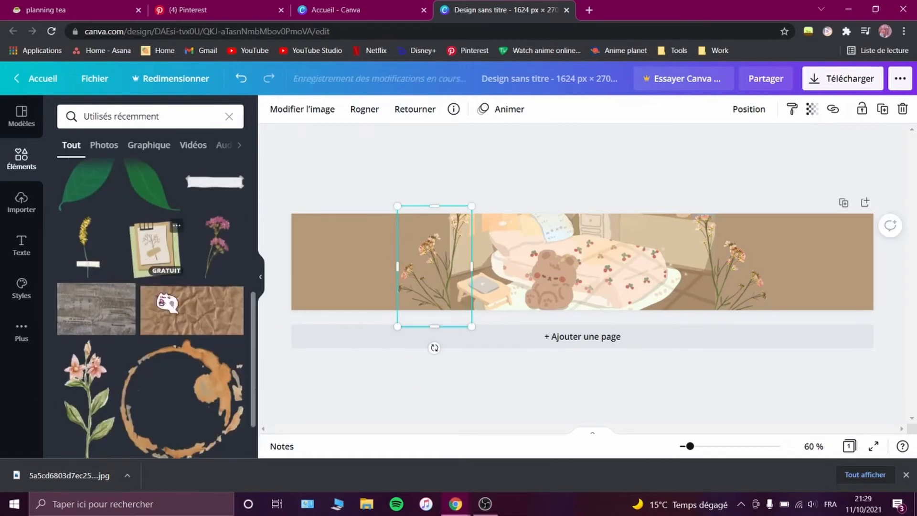
left_click_drag(194, 371, 604, 265)
key("Delete")
Step: Add the uploaded torn paper reading "there is more to love" at the left end of the banner
scroll(147, 324, "down", 8)
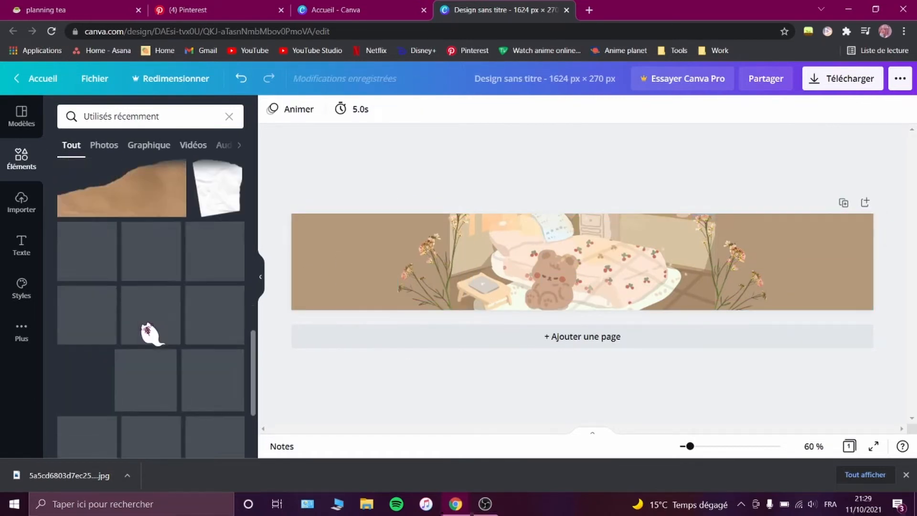
left_click(20, 209)
scroll(163, 255, "down", 5)
scroll(163, 257, "down", 4)
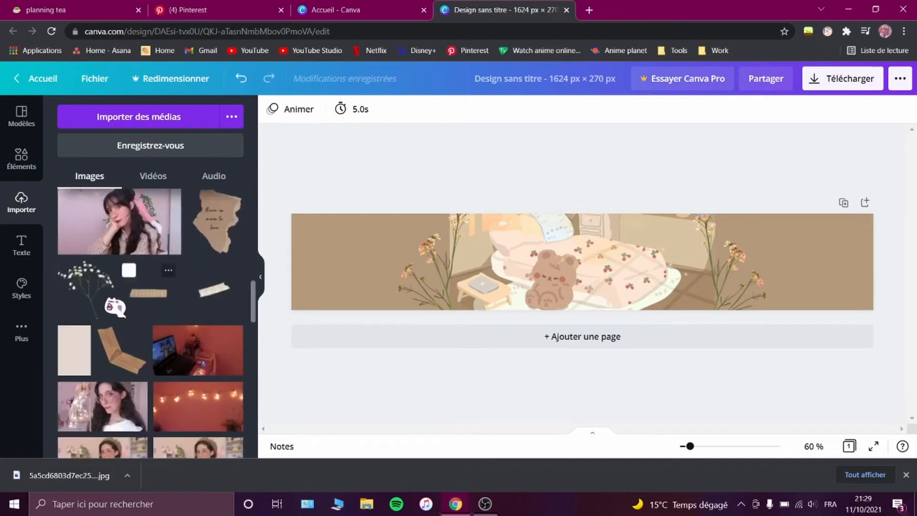
left_click(220, 246)
left_click_drag(580, 311, 370, 311)
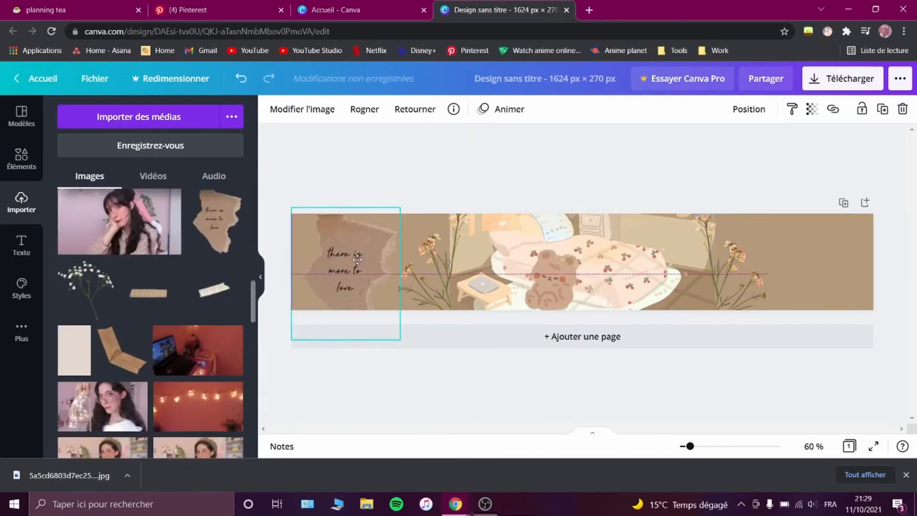
Step: Add the small white flowers in the banner's lower left corner and shift the torn paper slightly up and right
scroll(138, 342, "down", 3)
scroll(138, 341, "up", 3)
left_click_drag(611, 290, 659, 341)
left_click_drag(611, 280, 302, 301)
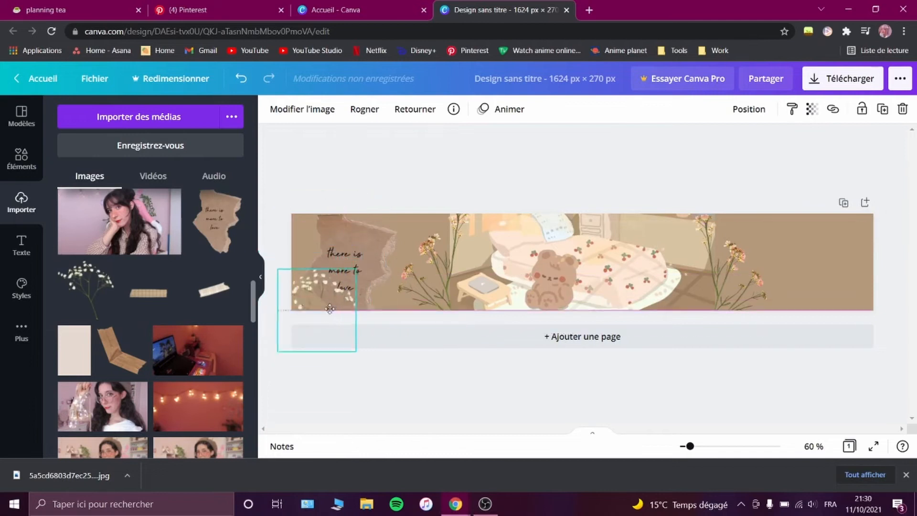
left_click_drag(377, 243, 383, 230)
left_click_drag(315, 298, 316, 285)
left_click(406, 173)
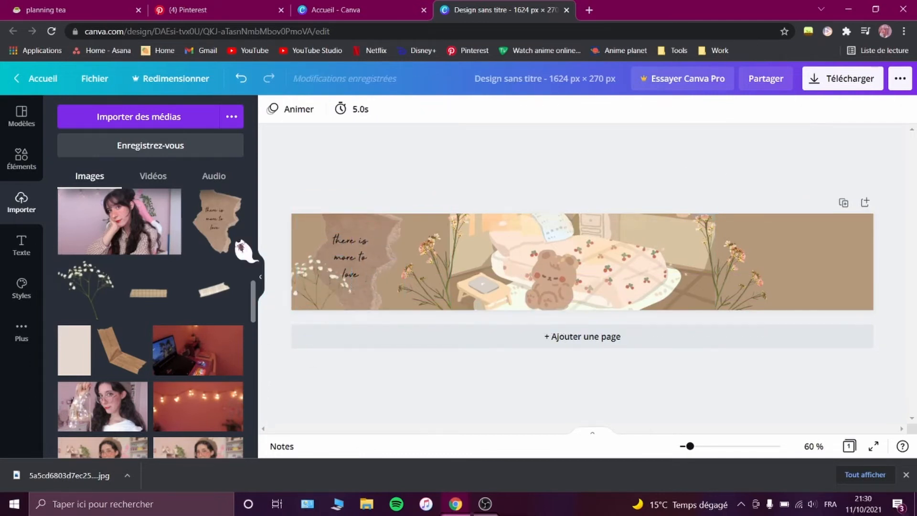
Step: Add the recently used crumpled brown paper to the lower right corner of the banner
scroll(230, 243, "up", 6)
left_click(13, 166)
scroll(196, 287, "up", 4)
scroll(195, 292, "up", 4)
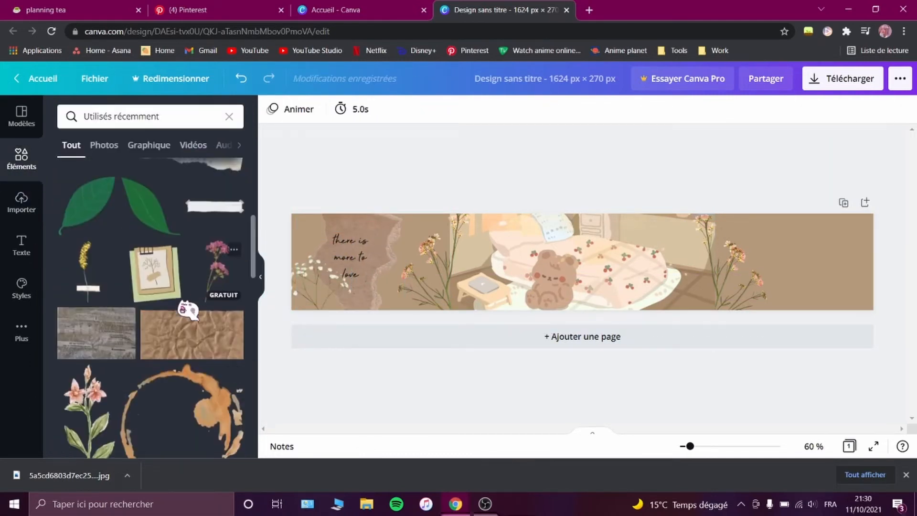
scroll(188, 346, "up", 5)
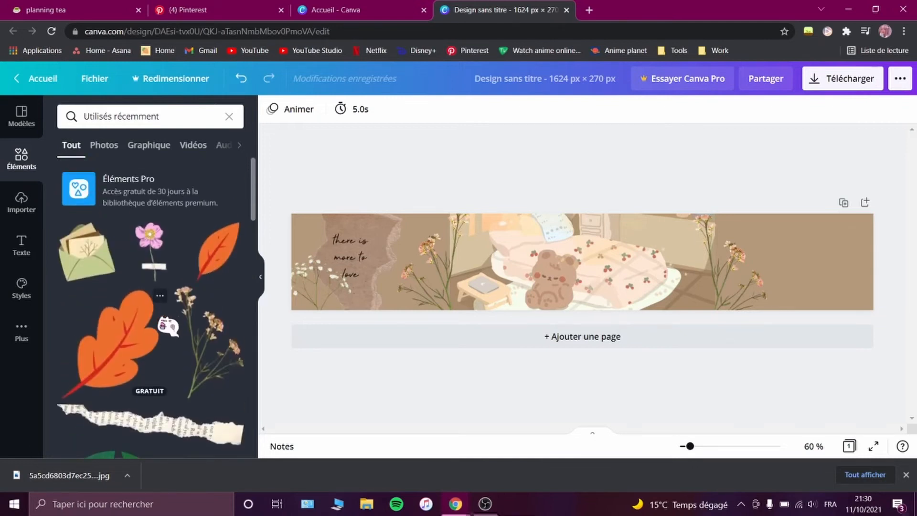
scroll(169, 327, "down", 6)
left_click(113, 261)
key("Delete")
left_click(175, 267)
left_click_drag(645, 267, 822, 297)
Step: Add the uploaded grid-patterned tape across the top edge of the crumpled brown paper
left_click(21, 203)
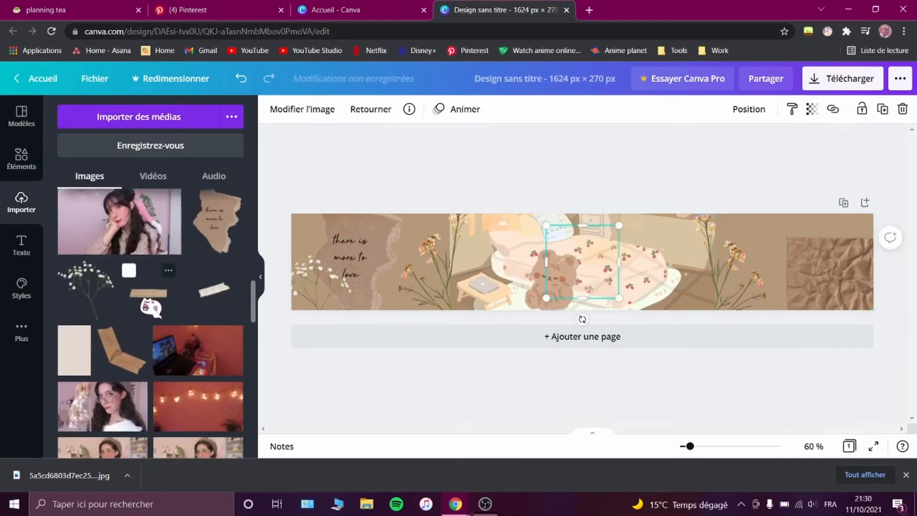
left_click_drag(150, 306, 830, 253)
left_click(302, 109)
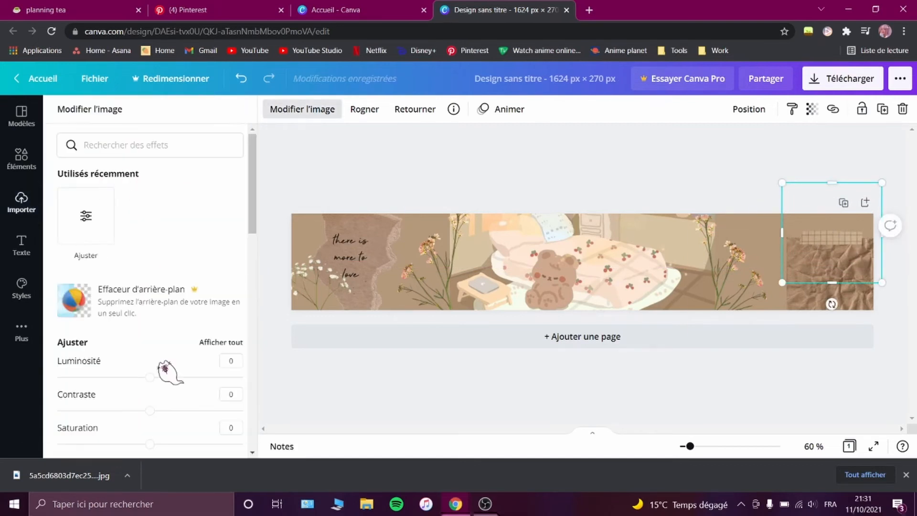
left_click(21, 203)
left_click(645, 149)
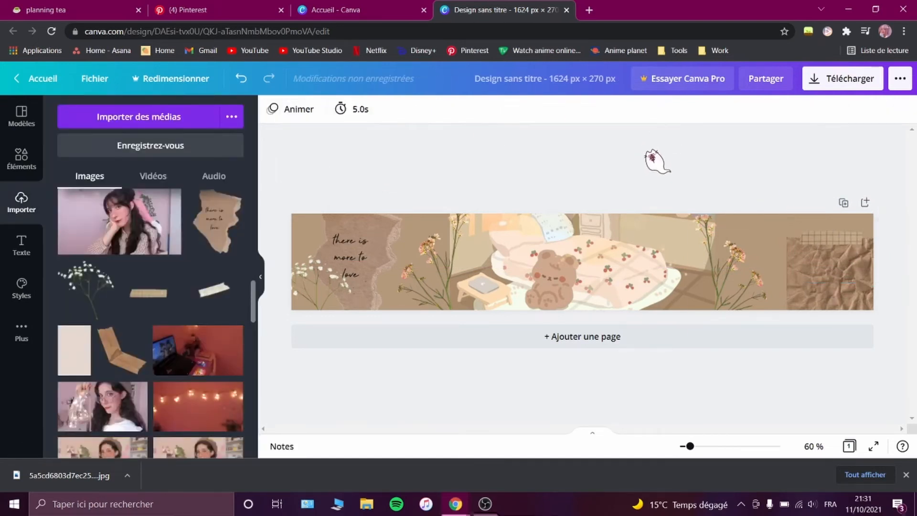
Step: Download the finished bear bedroom banner as an image and return to editing the design
left_click(856, 78)
left_click(764, 322)
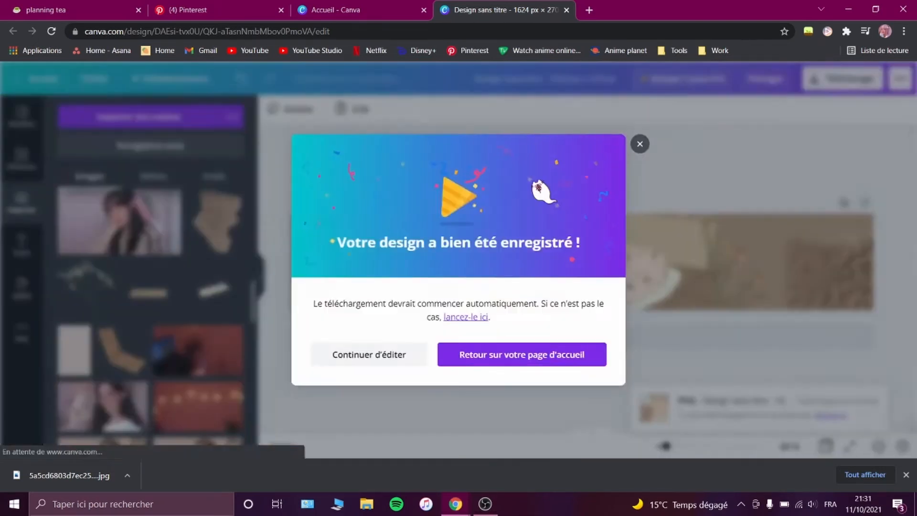
left_click(353, 268)
Step: In Notion, replace the Home page's cover by uploading the downloaded bear bedroom banner
left_click(69, 11)
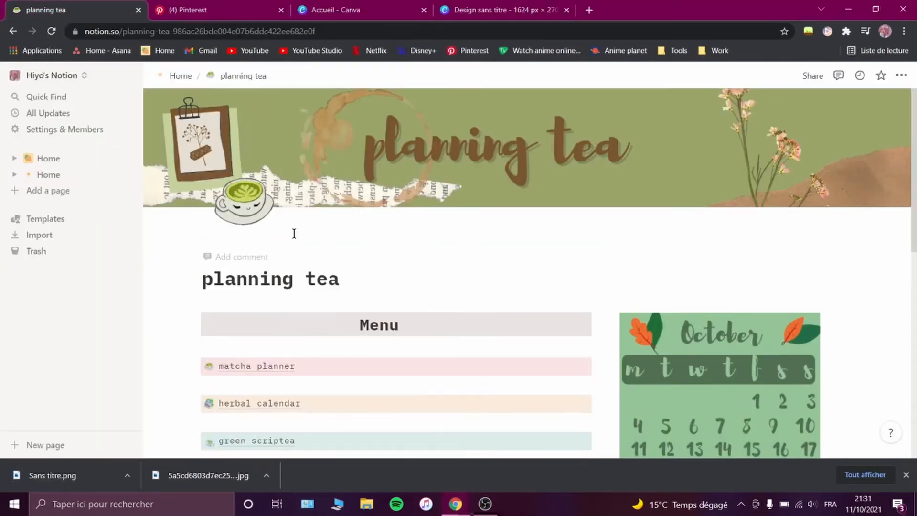
left_click(181, 76)
left_click(776, 195)
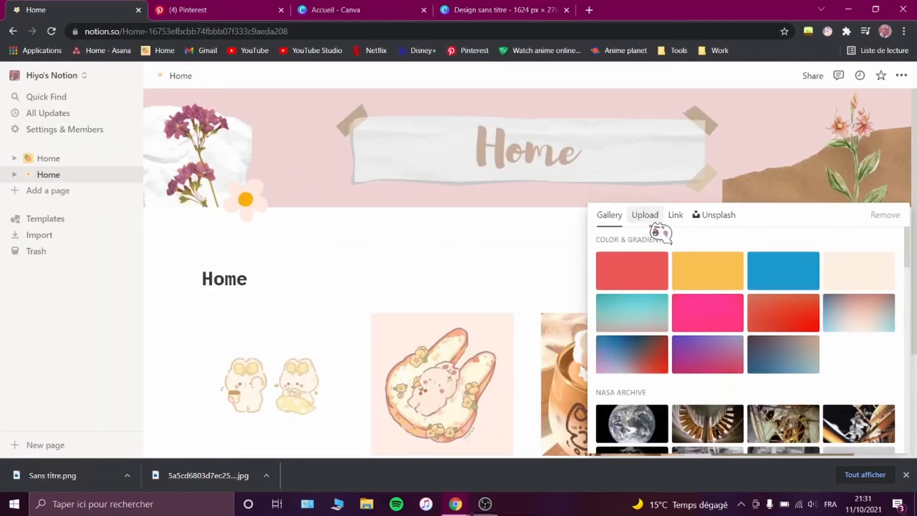
left_click(645, 217)
left_click(748, 254)
double_click(340, 117)
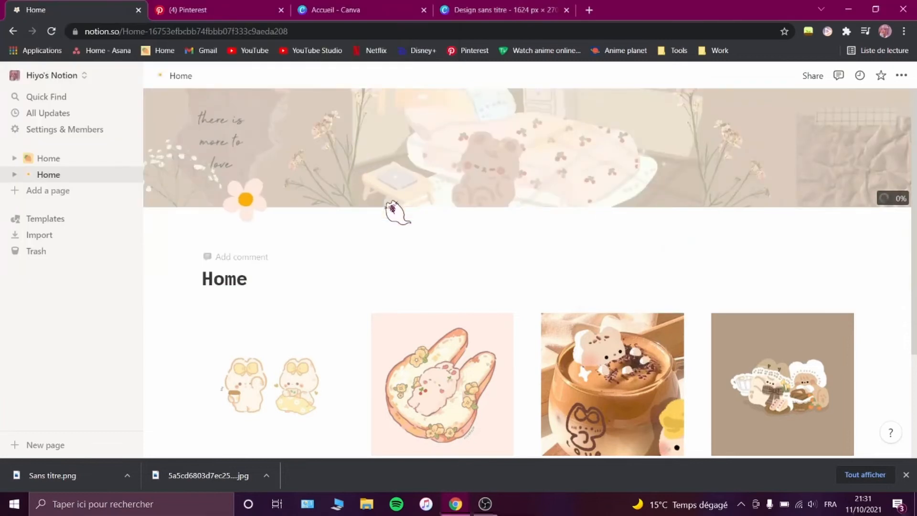
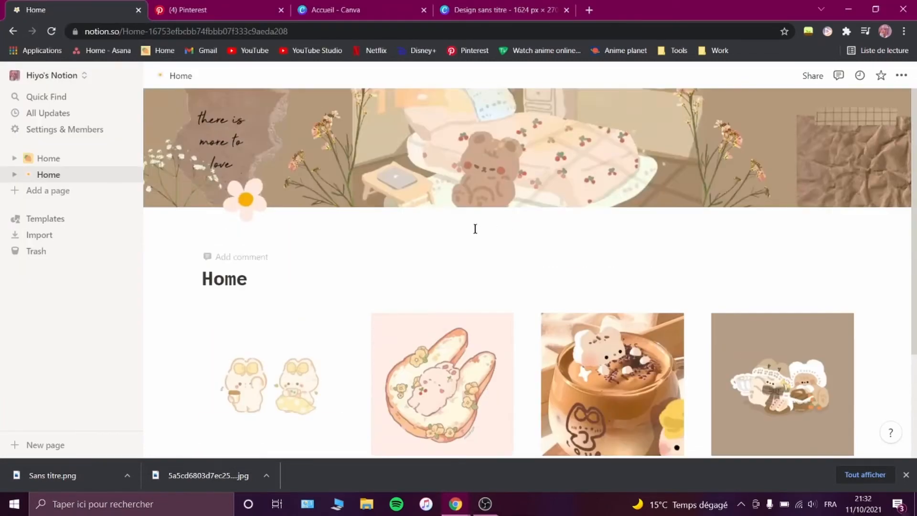
Step: Open the planning tea page and replace its cover with the uploaded sage green banner showing the title on taped paper
scroll(474, 227, "down", 3)
left_click(262, 348)
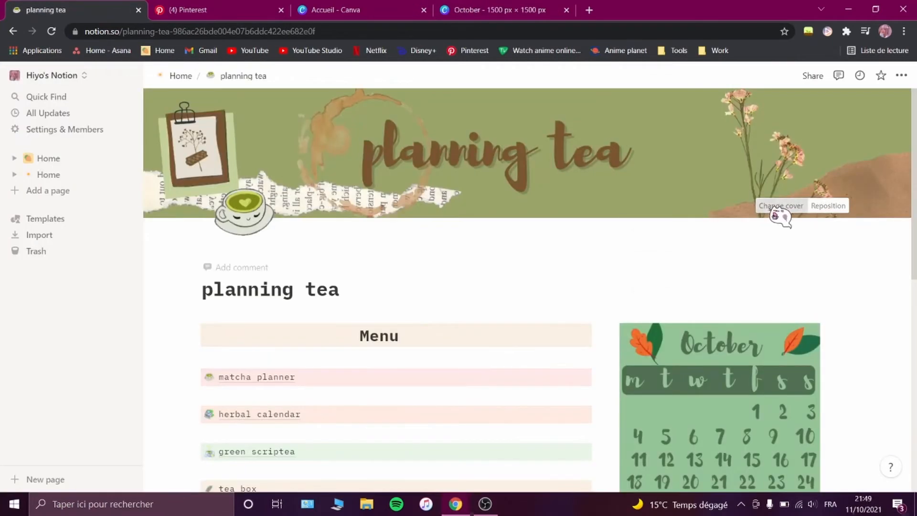
left_click(780, 206)
left_click(641, 230)
left_click(749, 264)
scroll(272, 92, "down", 3)
double_click(271, 91)
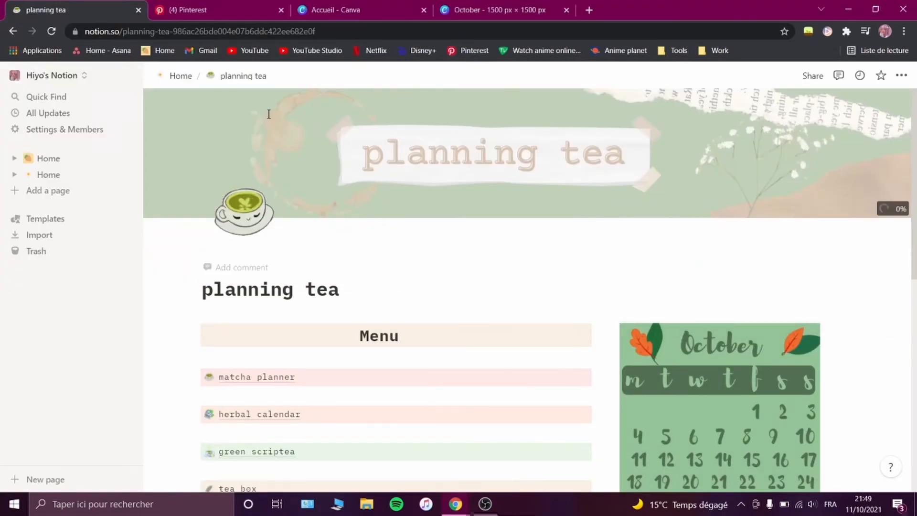
Step: Replace the green October calendar beside the Menu with the uploaded brown library-themed October calendar image
scroll(591, 248, "down", 3)
left_click(613, 221)
left_click(506, 238)
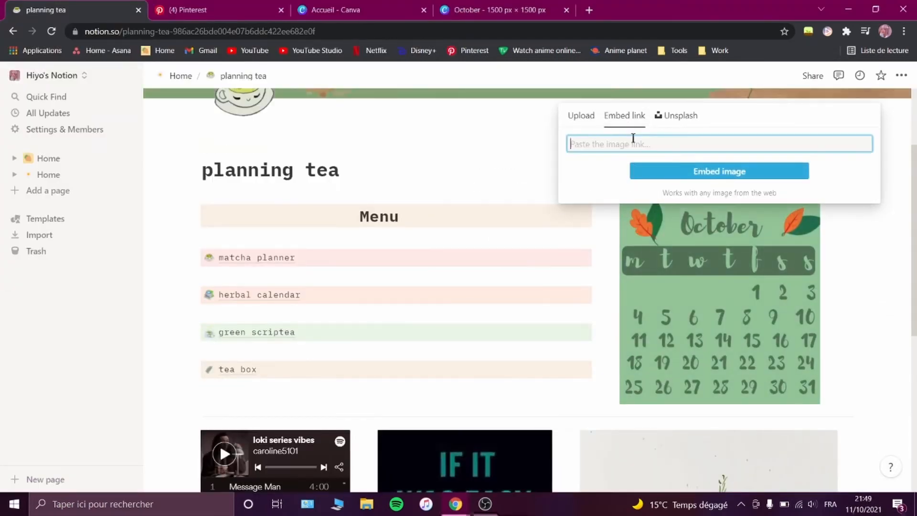
left_click(656, 171)
scroll(340, 189, "down", 5)
double_click(205, 93)
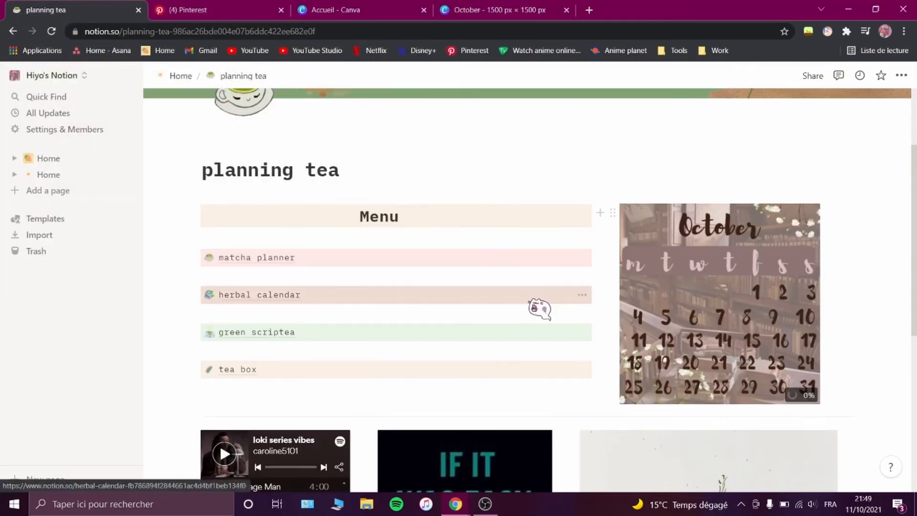
scroll(571, 231, "up", 3)
scroll(572, 233, "down", 5)
scroll(584, 241, "up", 5)
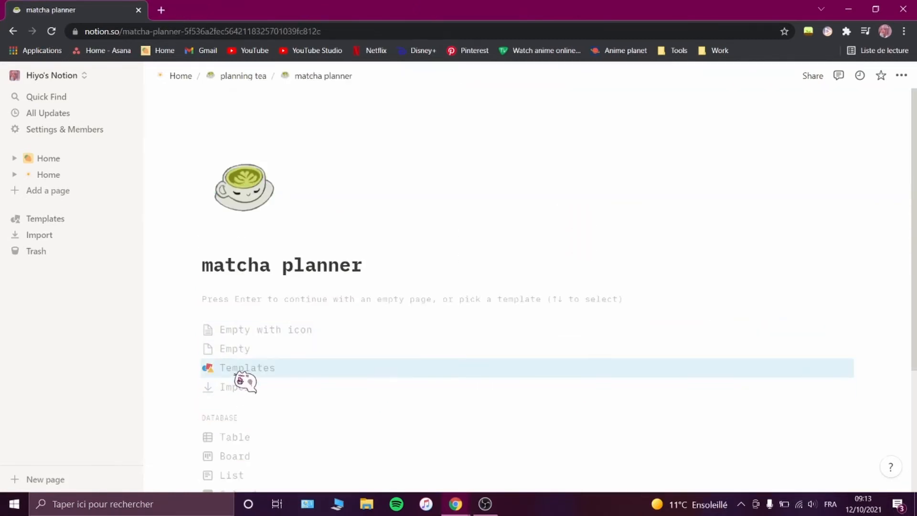
Step: Look through the Weekly Agenda template and apply it to the empty matcha planner page
left_click(242, 380)
scroll(532, 293, "down", 3)
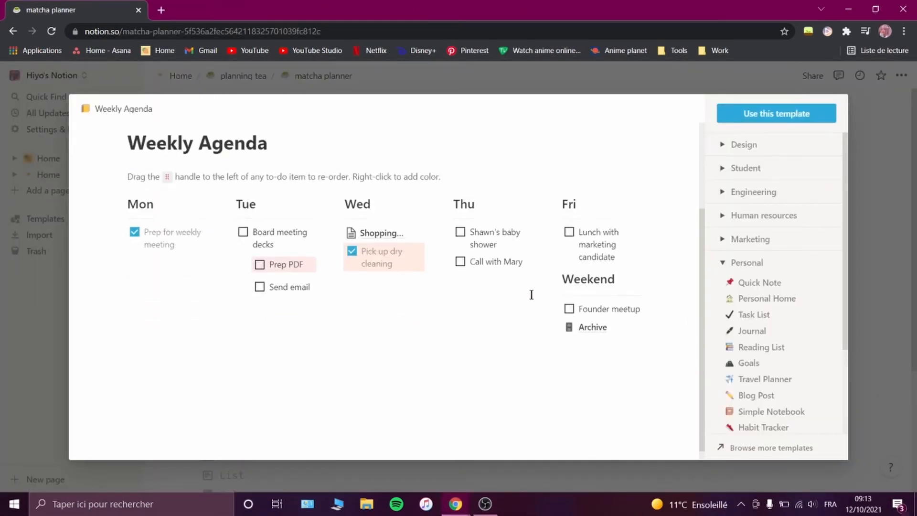
scroll(783, 256, "down", 4)
scroll(784, 337, "up", 1)
scroll(465, 329, "up", 3)
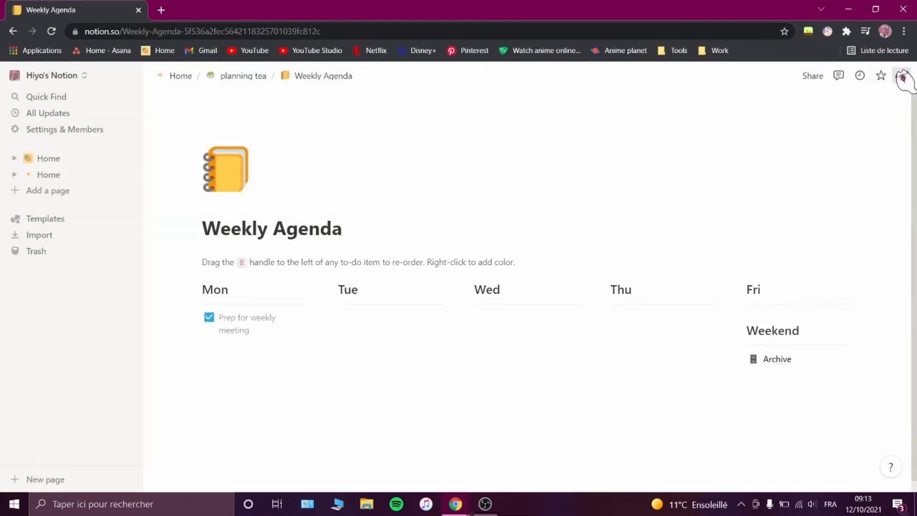
Step: Switch the Weekly Agenda page's text style to the monospaced font
left_click(901, 76)
left_click(875, 124)
left_click(901, 76)
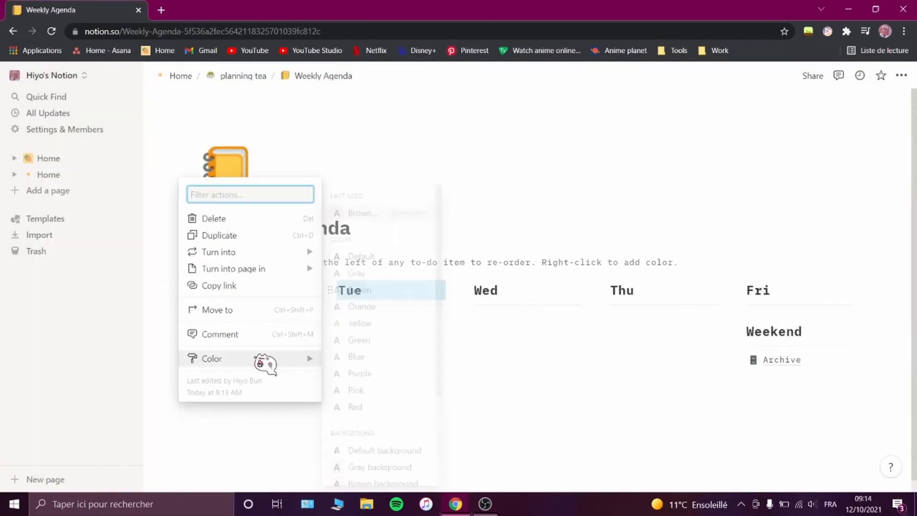
Step: Give the Tue heading an orange background and the Wed heading a yellow background
left_click(378, 385)
left_click(466, 290)
mouse_move(421, 360)
left_click(516, 321)
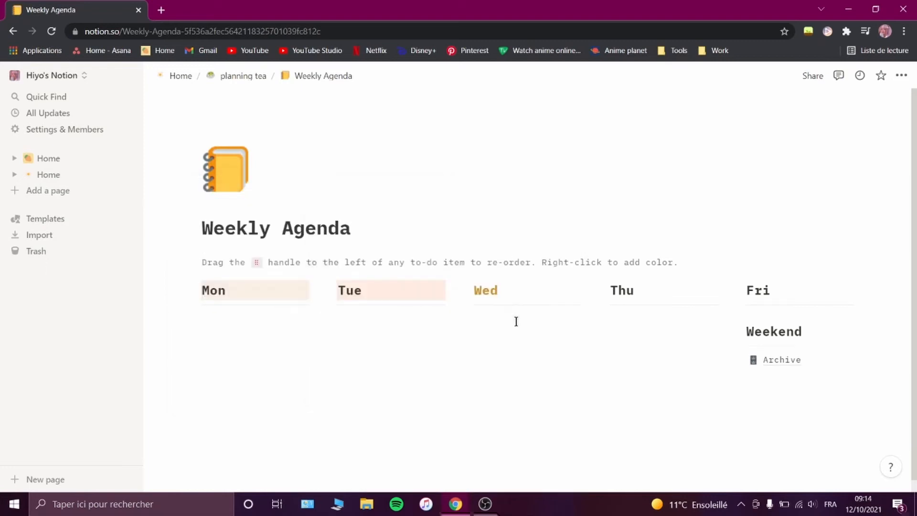
left_click(466, 290)
mouse_move(344, 358)
left_click(505, 373)
Step: Give the Thu heading a pink background and the Fri heading a purple background
left_click(602, 290)
mouse_move(528, 363)
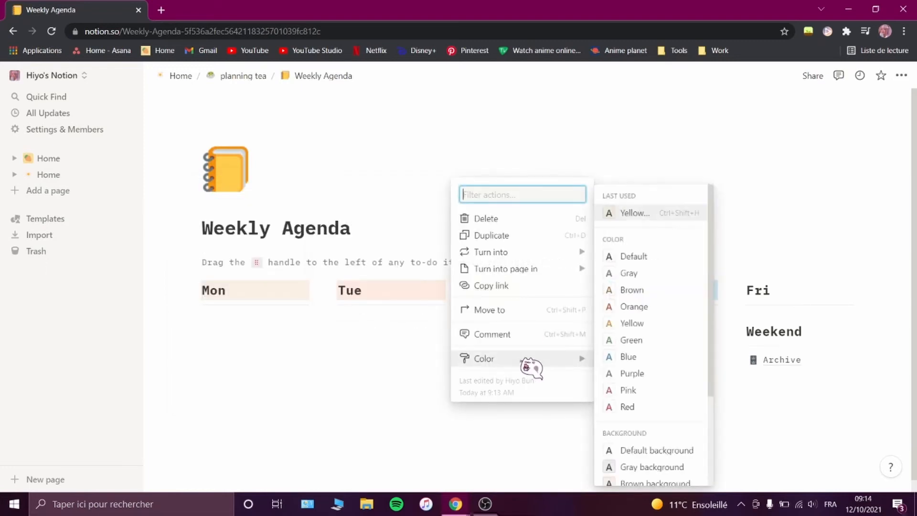
scroll(649, 430, "down", 3)
left_click(642, 458)
left_click(738, 290)
mouse_move(616, 357)
scroll(783, 406, "down", 3)
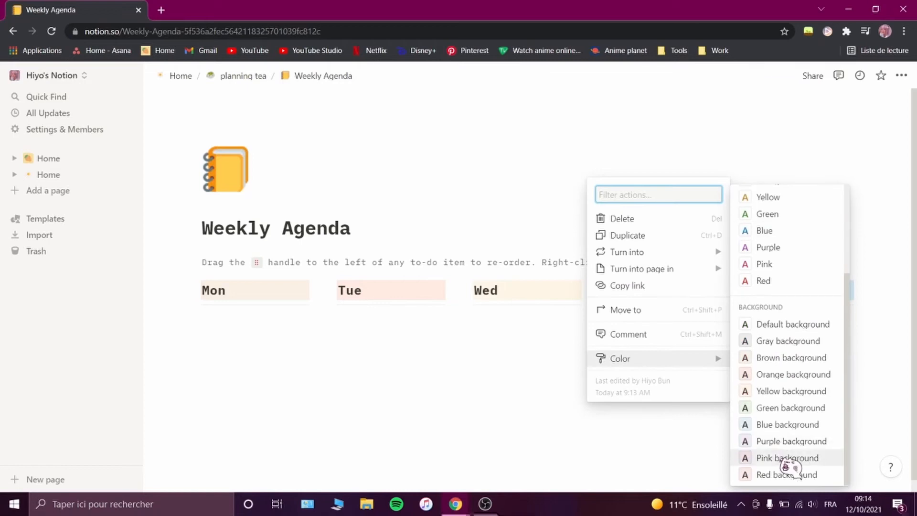
left_click(783, 441)
Step: Move the Weekend heading into its own column after the Fri column
left_click_drag(869, 295, 867, 296)
left_click(702, 328)
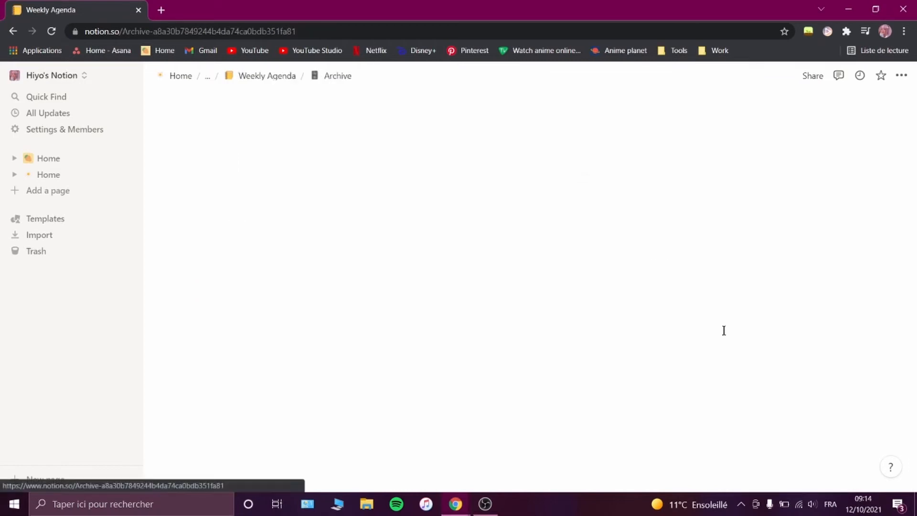
left_click(264, 76)
Step: Delete the Archive page and the extra divider beneath Fri, and add a divider beneath the Weekend heading
left_click(650, 328)
key("Delete")
left_click(651, 315)
key("Delete")
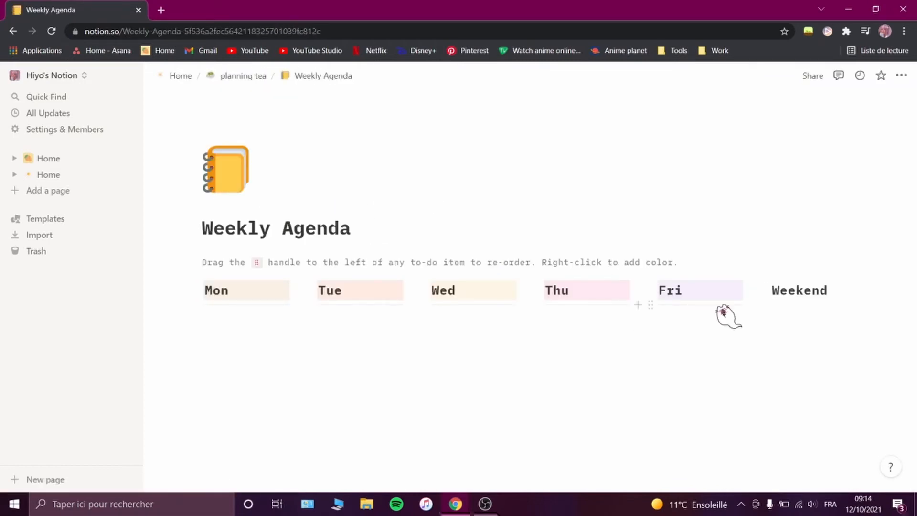
type("/divi")
left_click(773, 364)
Step: Give the Weekend heading a green background and rename it "sat"
left_click(764, 290)
mouse_move(668, 358)
scroll(819, 406, "down", 3)
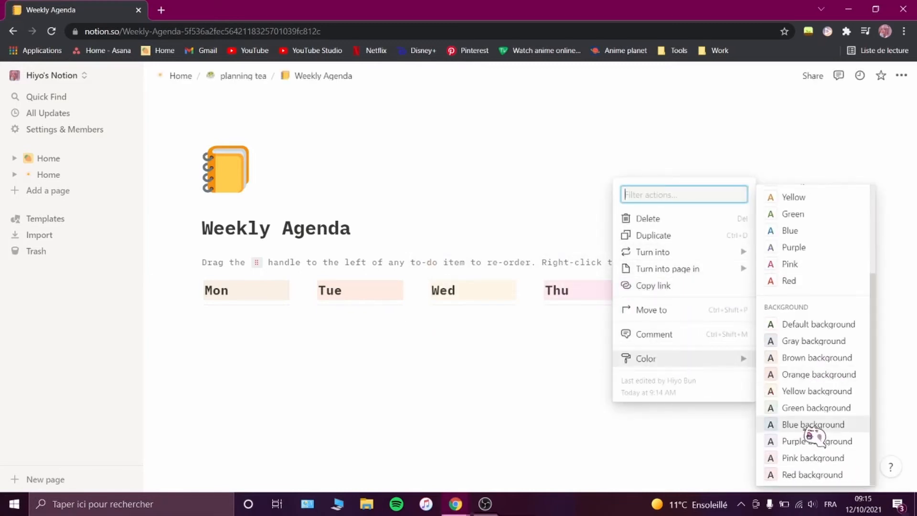
left_click(809, 406)
double_click(820, 297)
type("Sa")
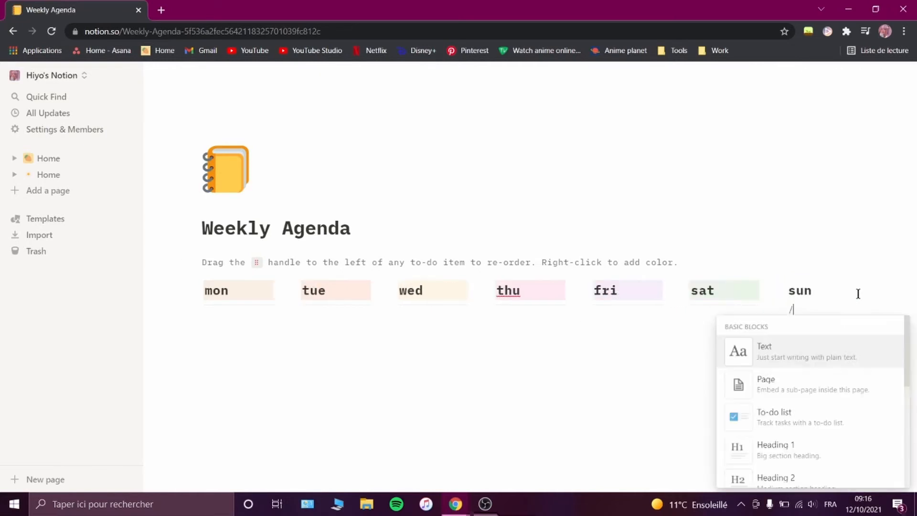
Step: Add a divider beneath the sun heading
type("div")
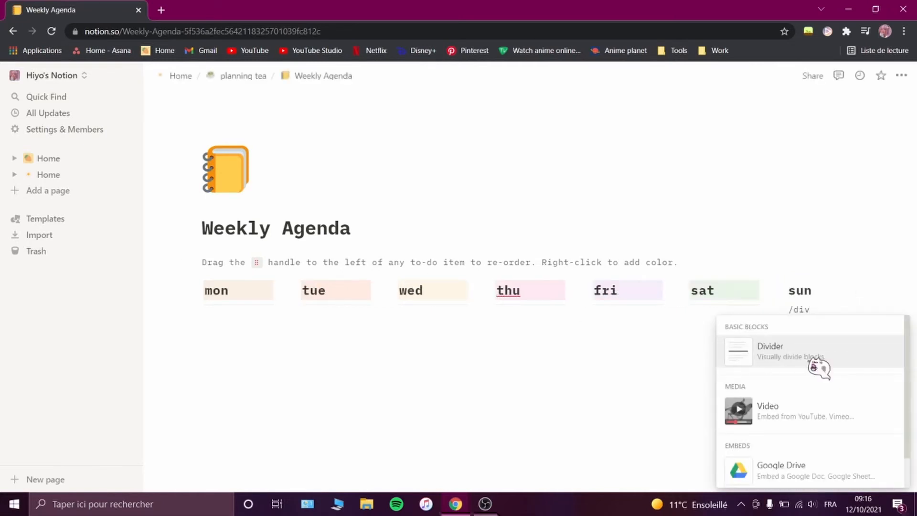
left_click(818, 365)
Step: Give the sun heading a yellow background and the wed heading a blue background
left_click(779, 290)
mouse_move(716, 359)
scroll(847, 365, "down", 3)
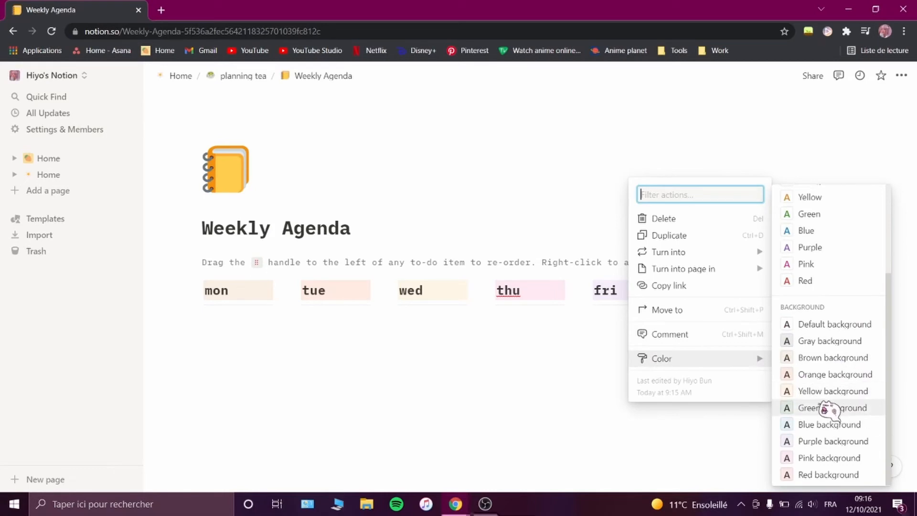
left_click(833, 391)
left_click(392, 290)
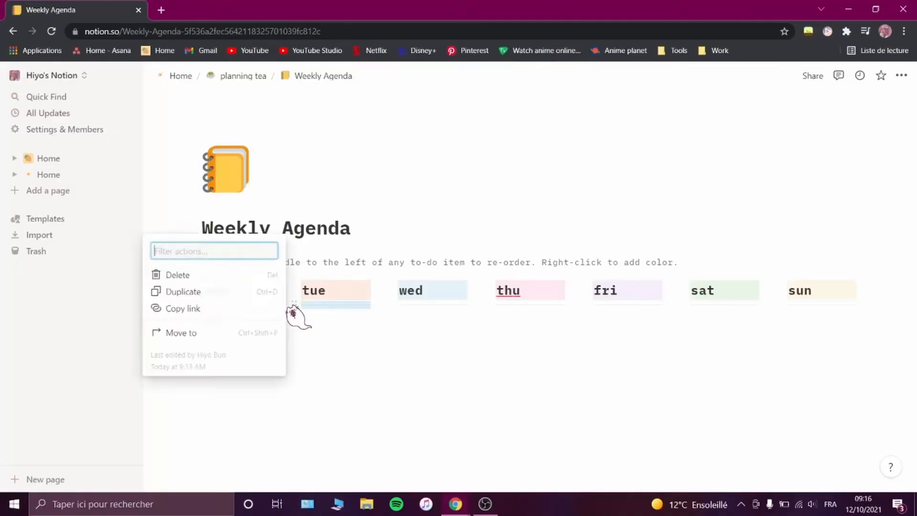
Step: Add an empty to-do item beneath each of the tue, wed, thu and fri headings
left_click(293, 306)
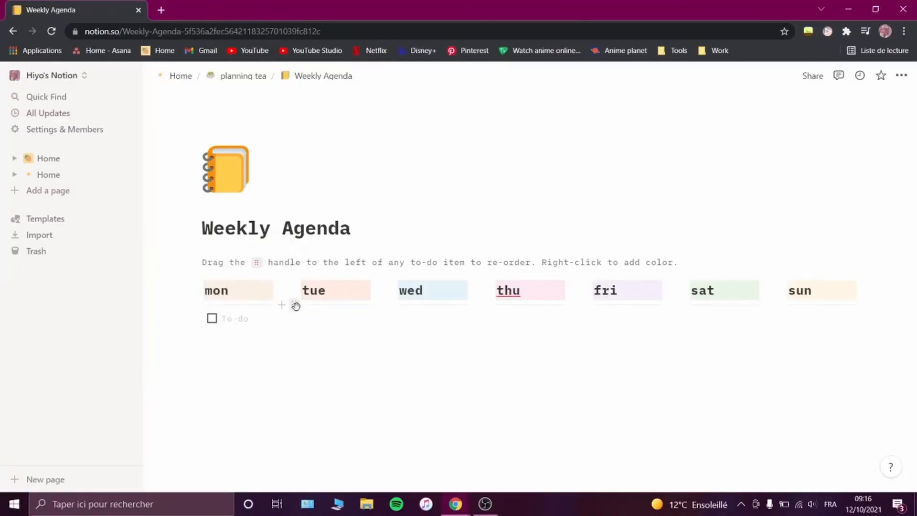
left_click(282, 305)
left_click(343, 214)
left_click(379, 291)
left_click(442, 221)
left_click(475, 291)
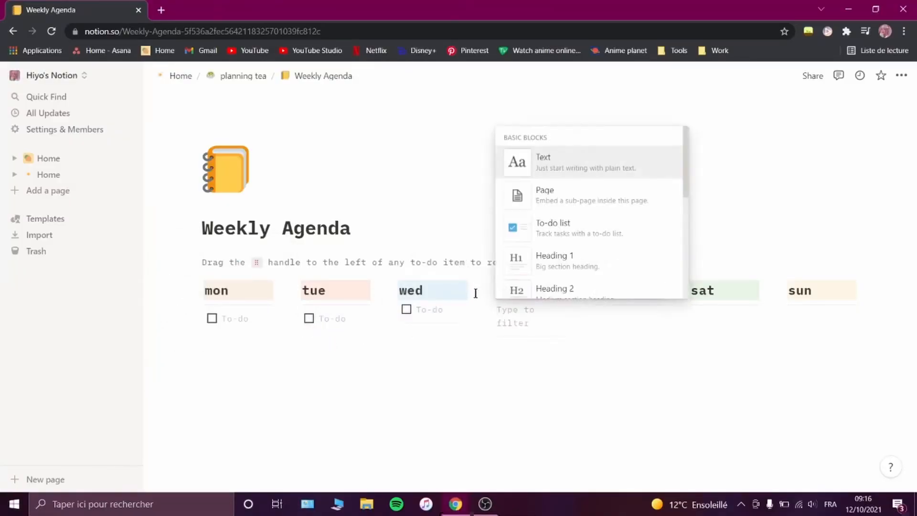
left_click(539, 221)
left_click(585, 291)
left_click(603, 321)
left_click(573, 289)
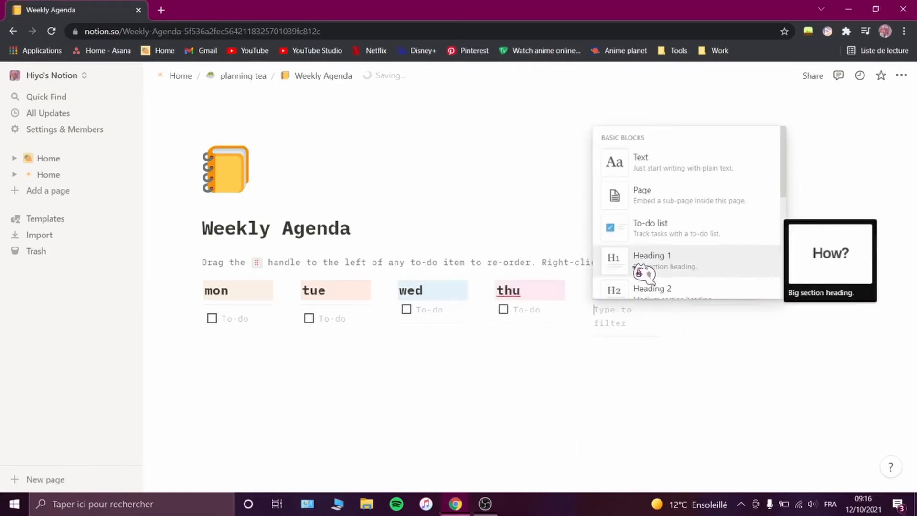
left_click(635, 228)
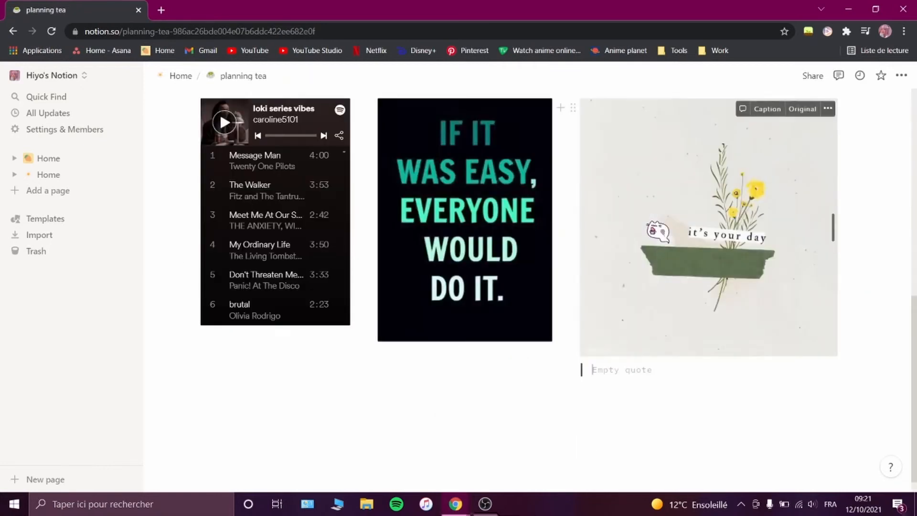
Step: On the planning tea page, move the empty quote block up into a new column beside the October calendar
scroll(607, 287, "up", 8)
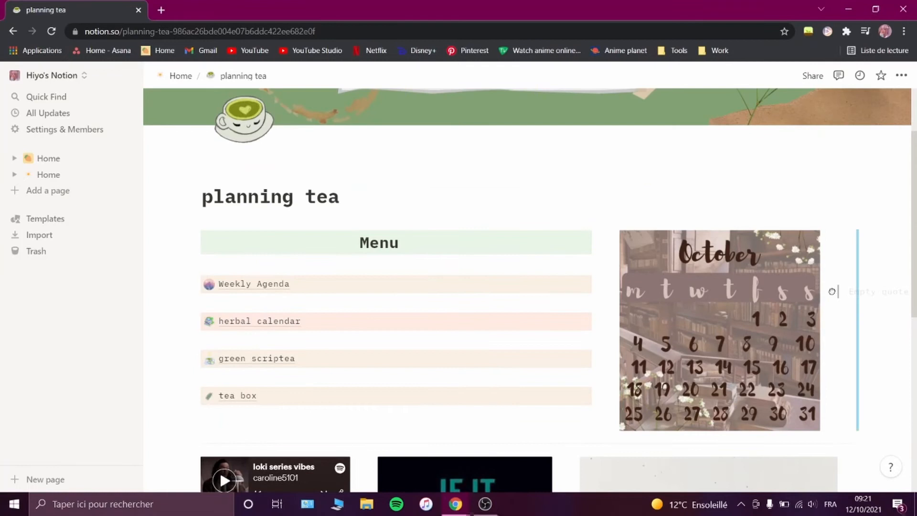
left_click_drag(832, 292, 832, 291)
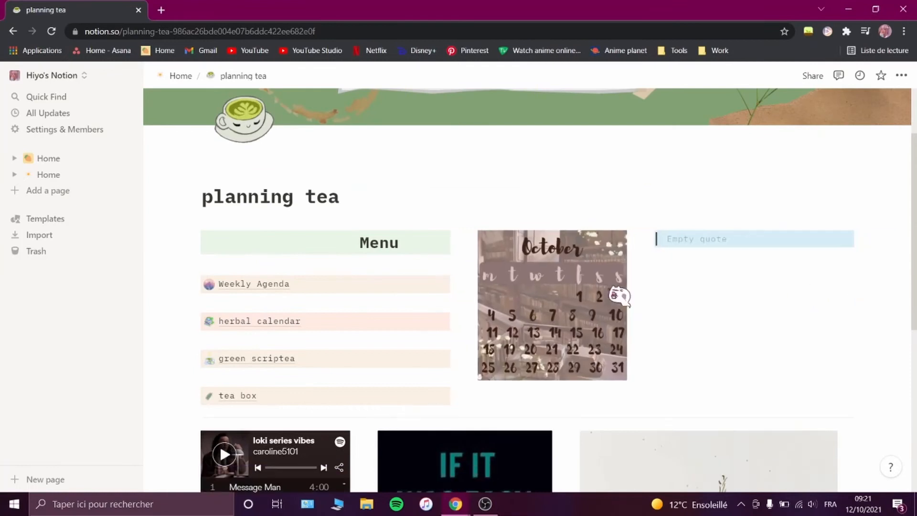
left_click(690, 242)
left_click_drag(542, 285, 718, 307)
key("ctrl+z")
Step: Turn the empty quote beside the calendar into the heading "to do list" with a green background
left_click(688, 241)
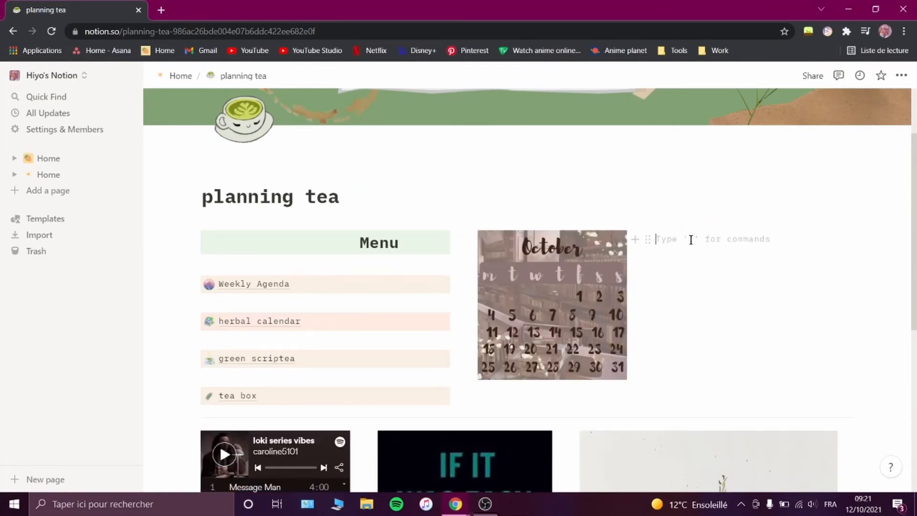
type("/h")
left_click(734, 282)
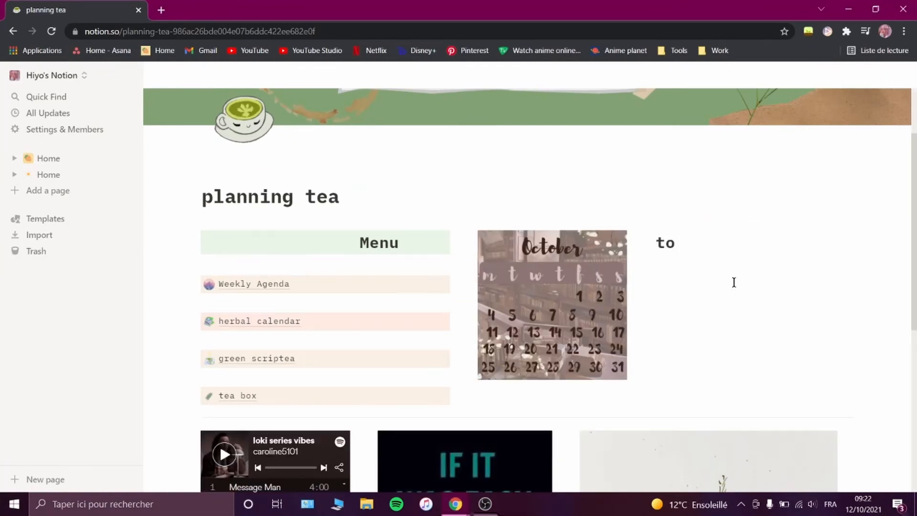
left_click(647, 242)
mouse_move(561, 317)
scroll(696, 363, "down", 3)
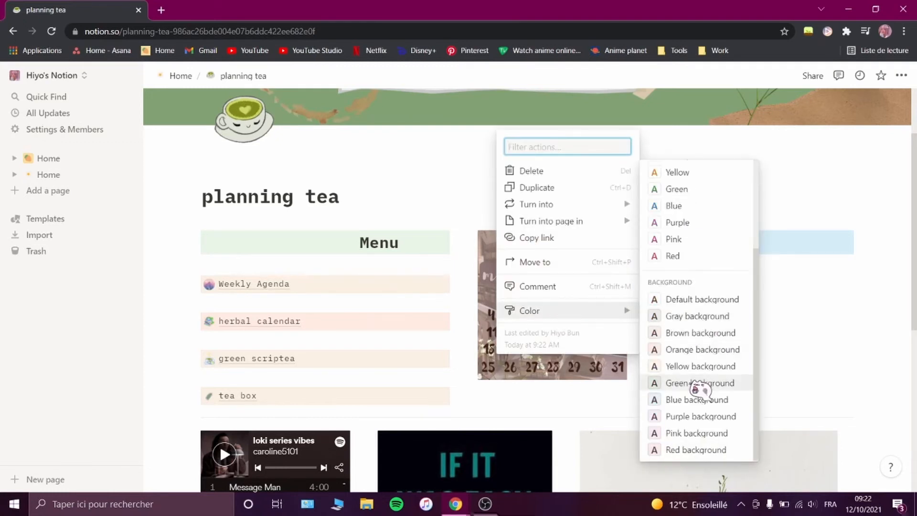
left_click(696, 383)
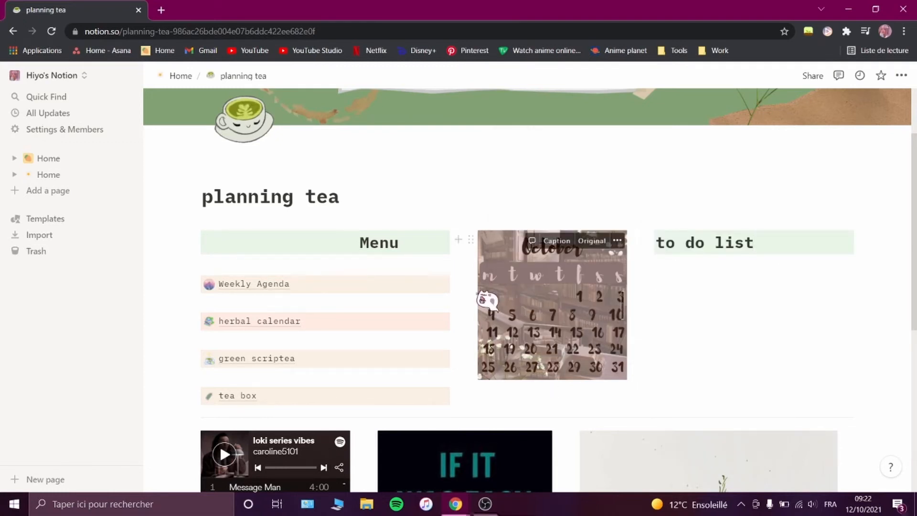
Step: Narrow the Menu column to enlarge the October calendar, and add an empty to-do item beneath the to do list heading
left_click_drag(466, 297, 447, 295)
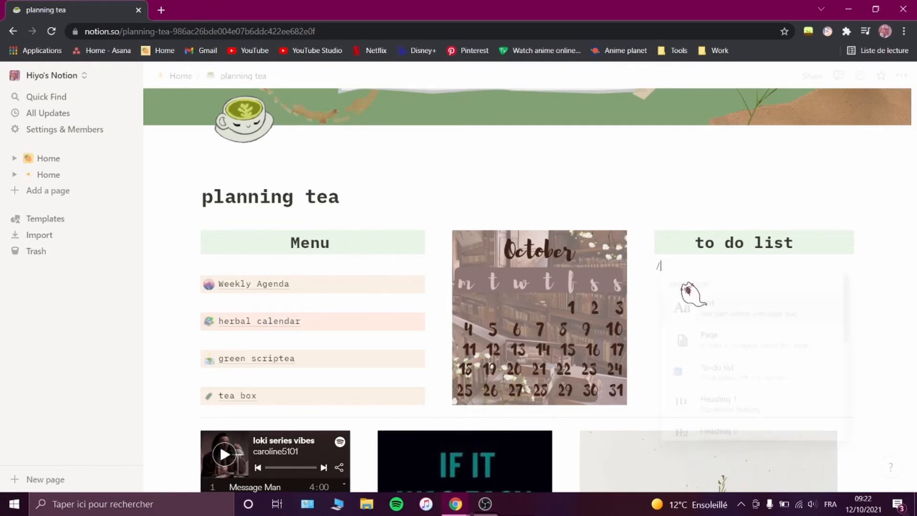
left_click(695, 372)
scroll(646, 181, "down", 3)
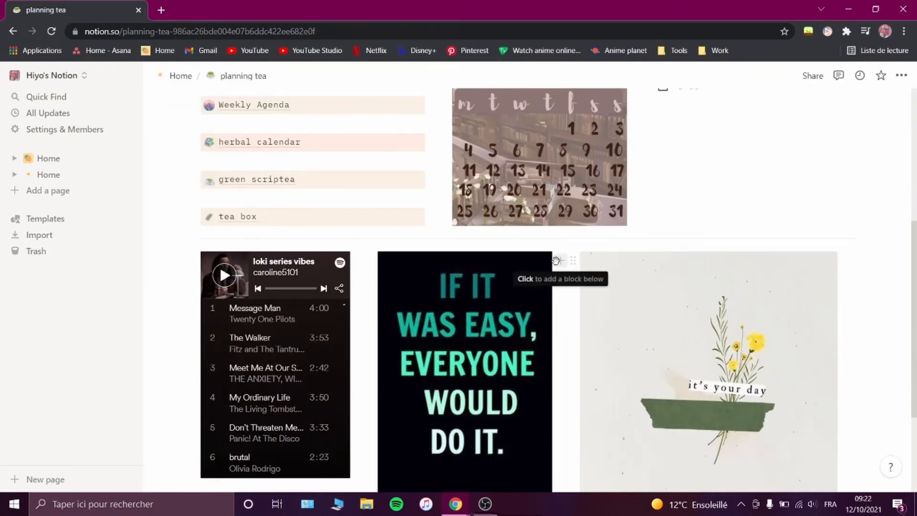
Step: Replace the herbal calendar entry in the Menu on the planning tea page with a full-page calendar database
scroll(557, 261, "up", 5)
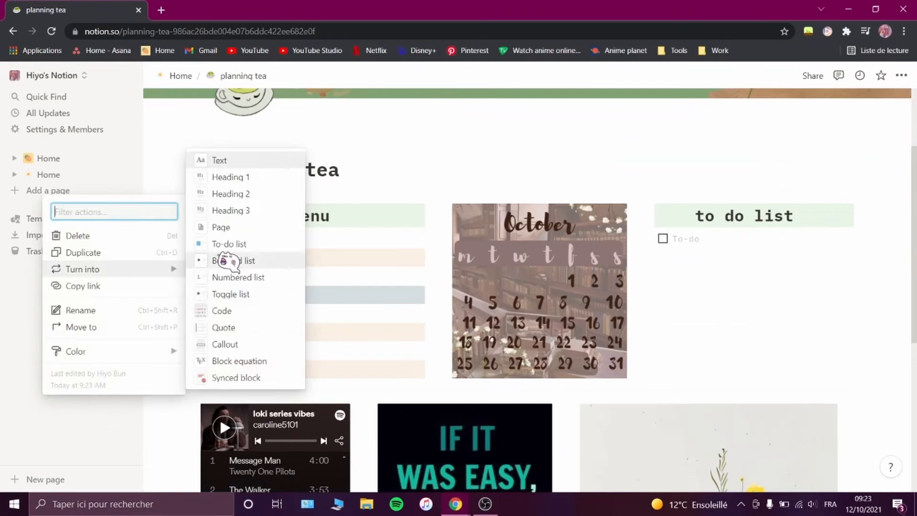
left_click(276, 307)
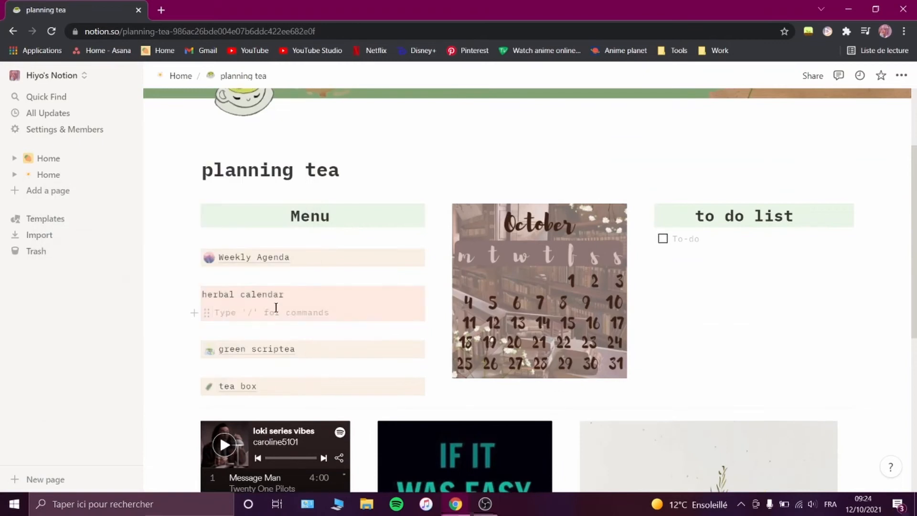
key("BackSpace")
key("ctrl+BackSpace")
type("/cale")
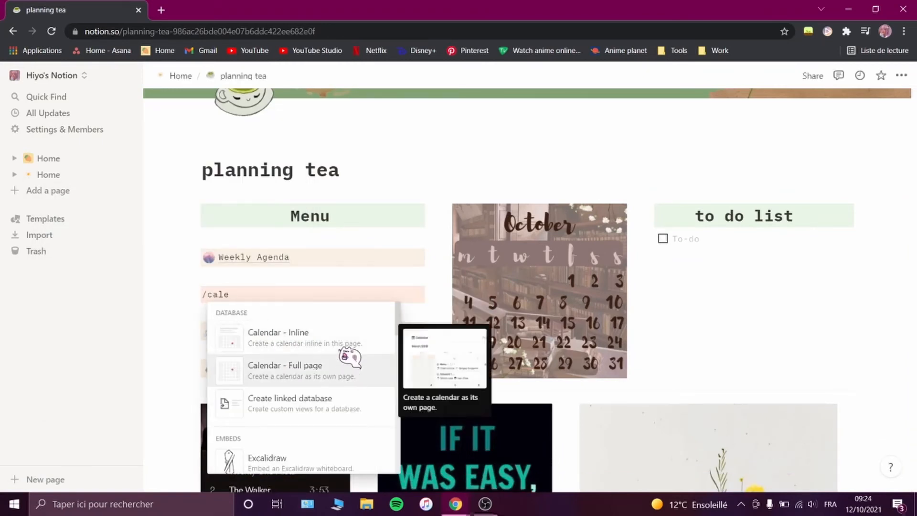
left_click(348, 361)
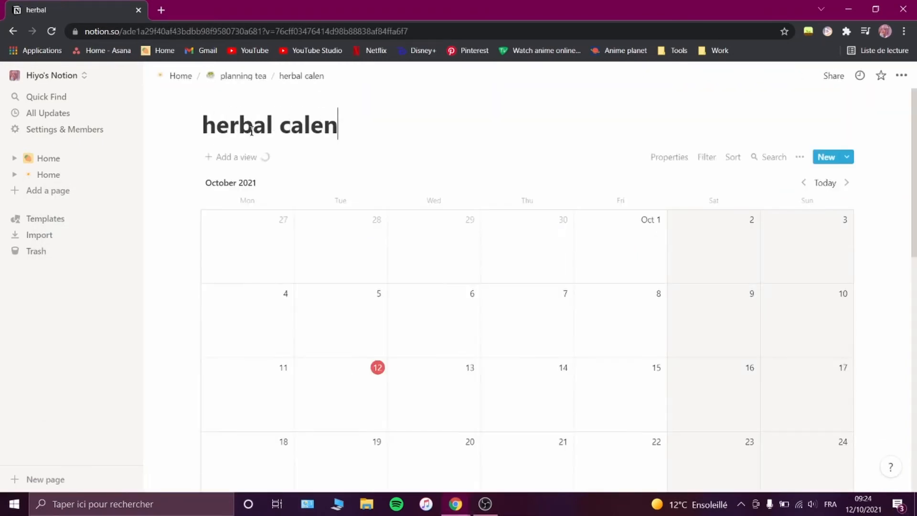
Step: Title the new calendar database "herbal calendar" and upload a custom icon image from a folder on the computer's desktop
left_click(213, 124)
left_click(139, 150)
left_click(165, 180)
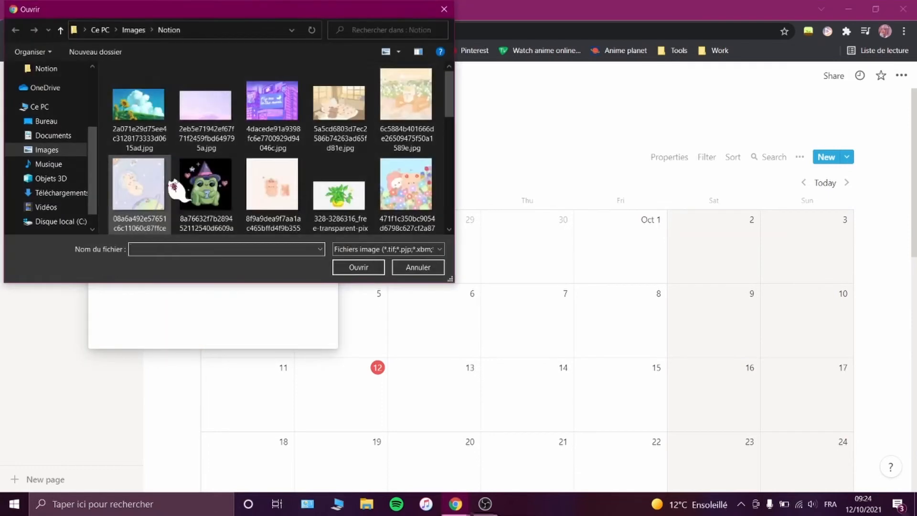
left_click(134, 29)
left_click(46, 121)
double_click(160, 77)
double_click(405, 189)
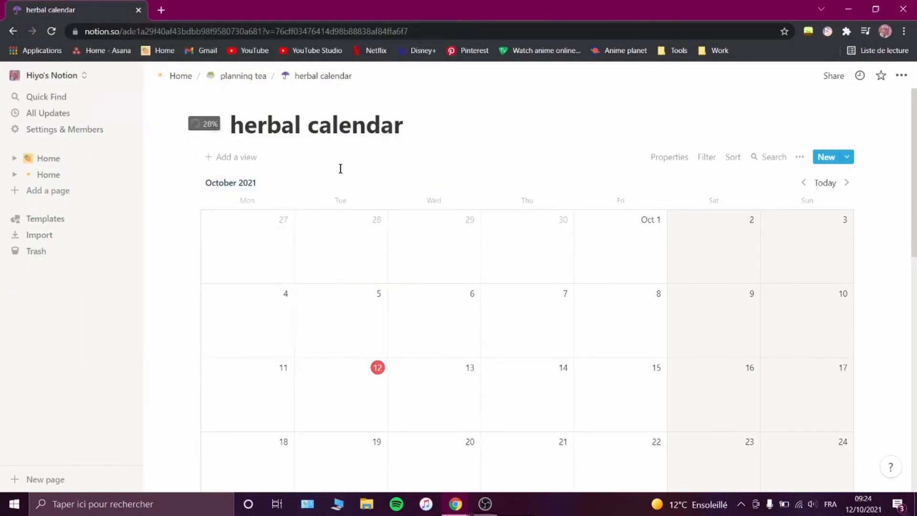
Step: Apply the Journal template to the green scriptea page and check its list of views
left_click(374, 378)
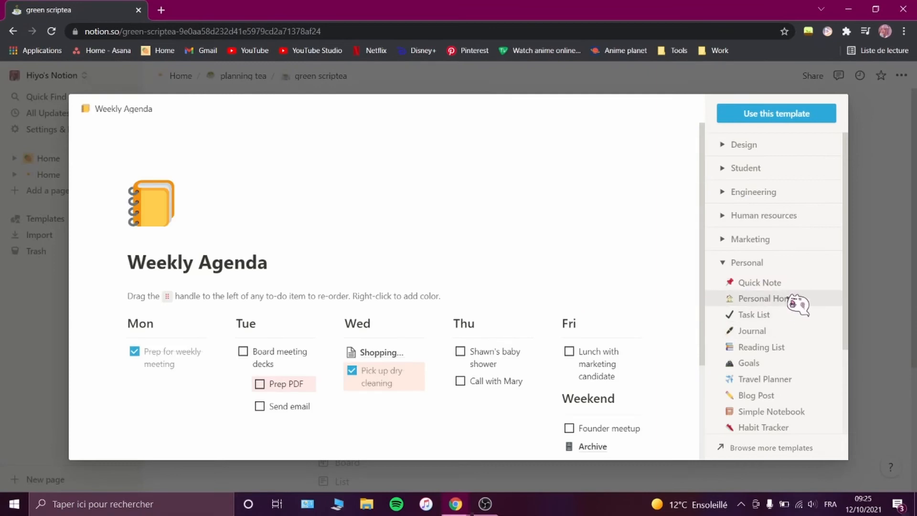
scroll(790, 240, "down", 3)
left_click(764, 217)
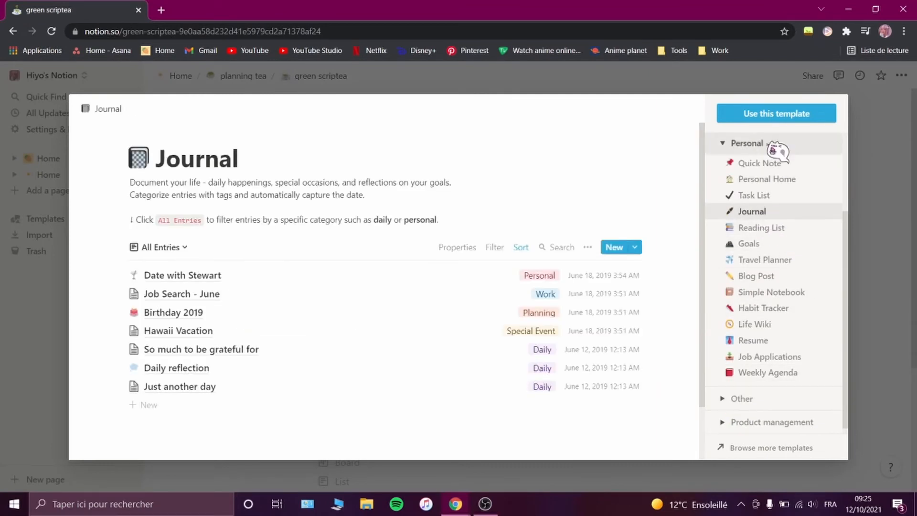
left_click(743, 119)
left_click(239, 157)
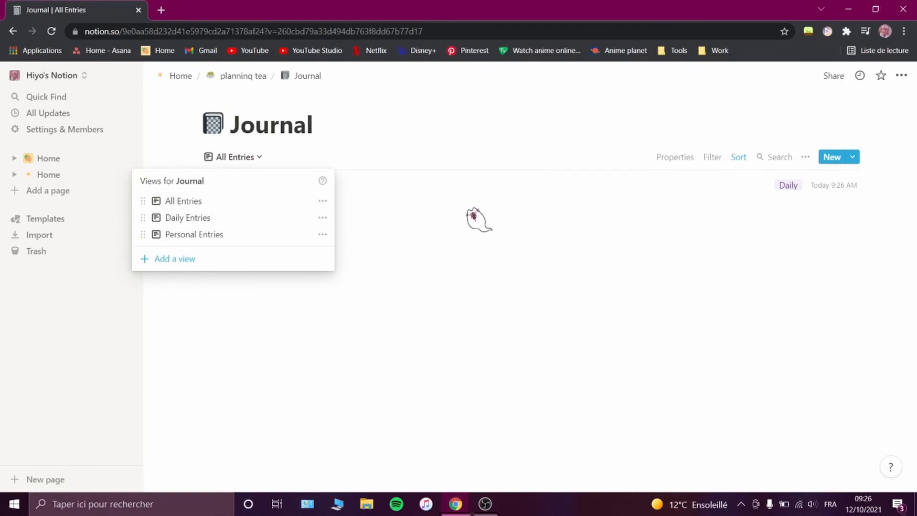
left_click(468, 210)
Step: Open the Daily reflection entry and delete the preset tag options, beginning with Daily and Special Event
left_click(228, 191)
left_click(364, 325)
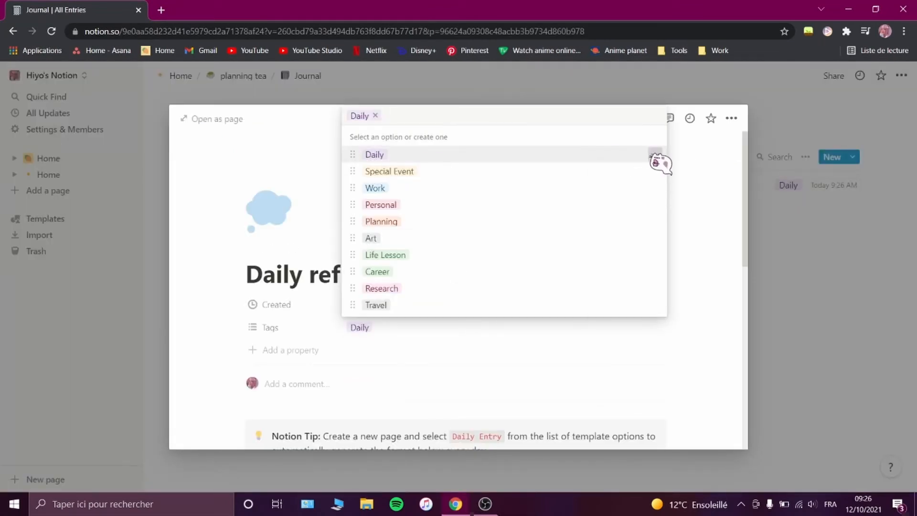
left_click(654, 154)
left_click(636, 202)
key("Return")
left_click(654, 171)
left_click(639, 218)
Step: Create the tags vlog, tutorial and diy on the Daily reflection entry
type("vlog")
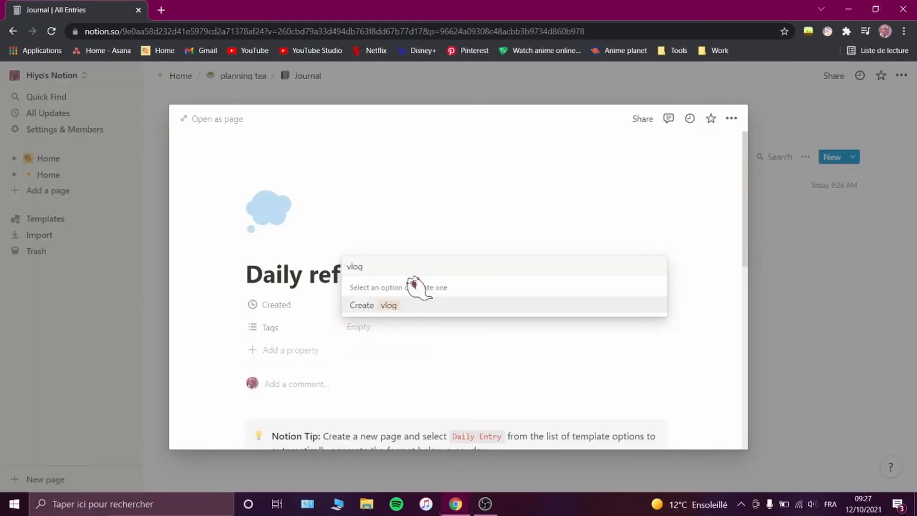
key("Return")
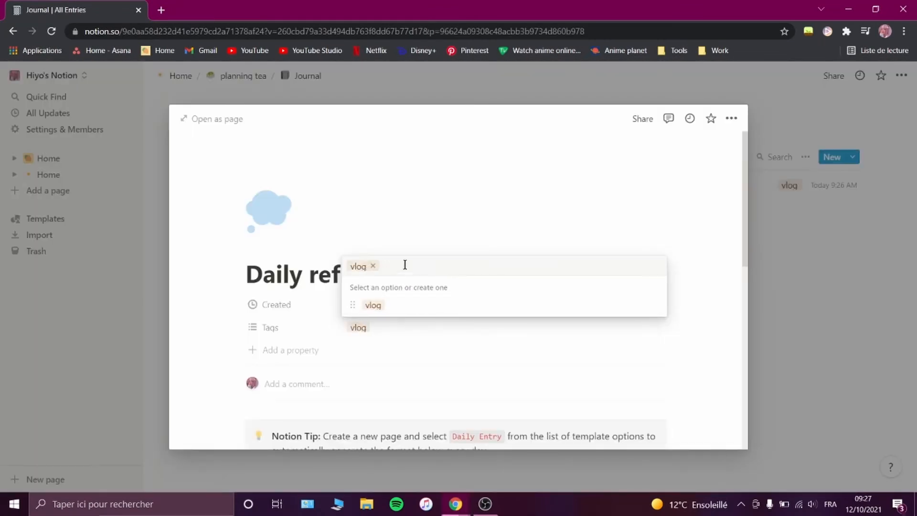
type("tutorial")
key("Return")
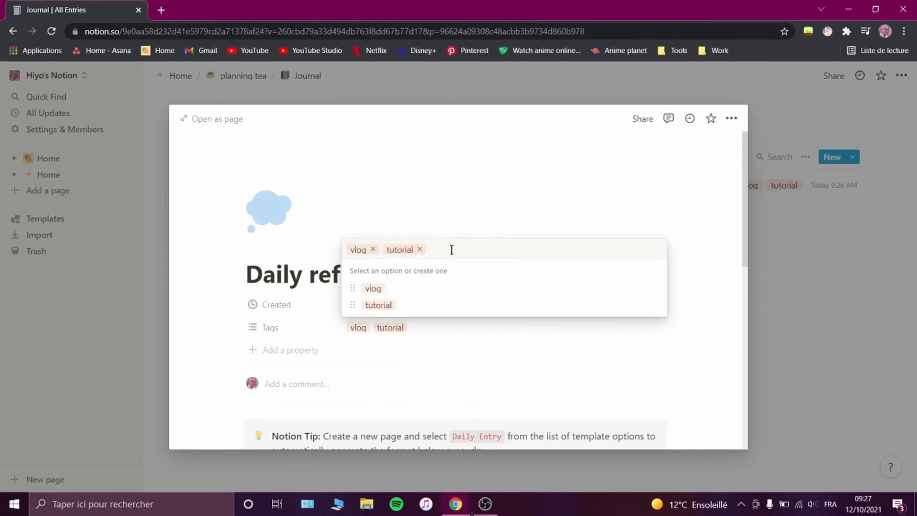
type("diy")
key("Return")
Step: Colour the tutorial tag purple, the vlog tag green and the diy tag blue
left_click(655, 288)
left_click(645, 442)
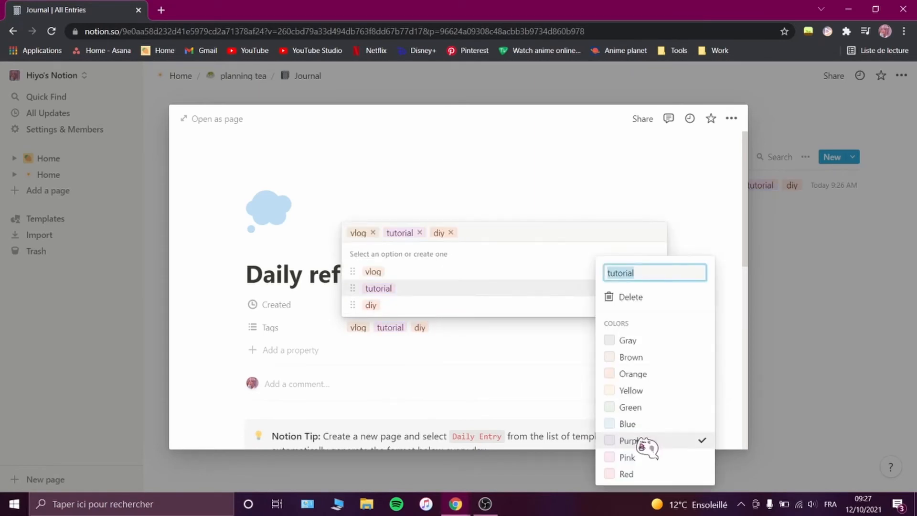
left_click(655, 271)
left_click(630, 405)
left_click(654, 305)
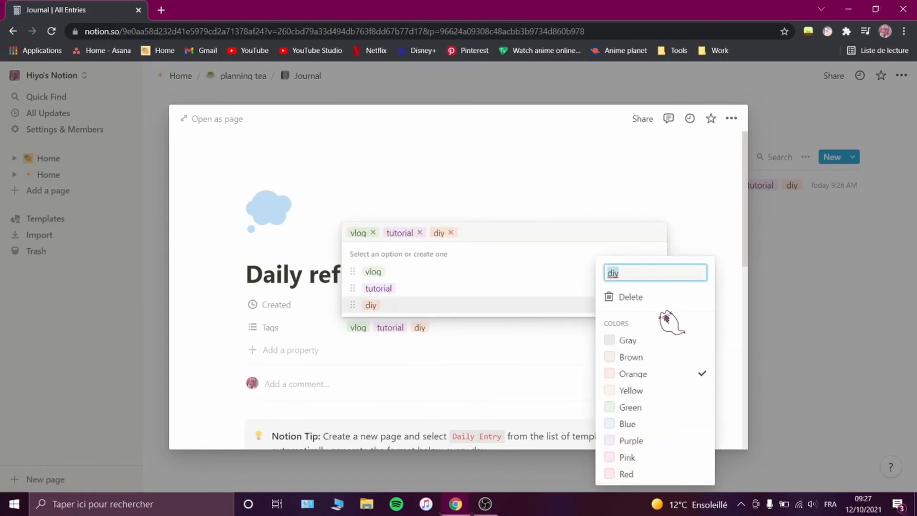
left_click(492, 233)
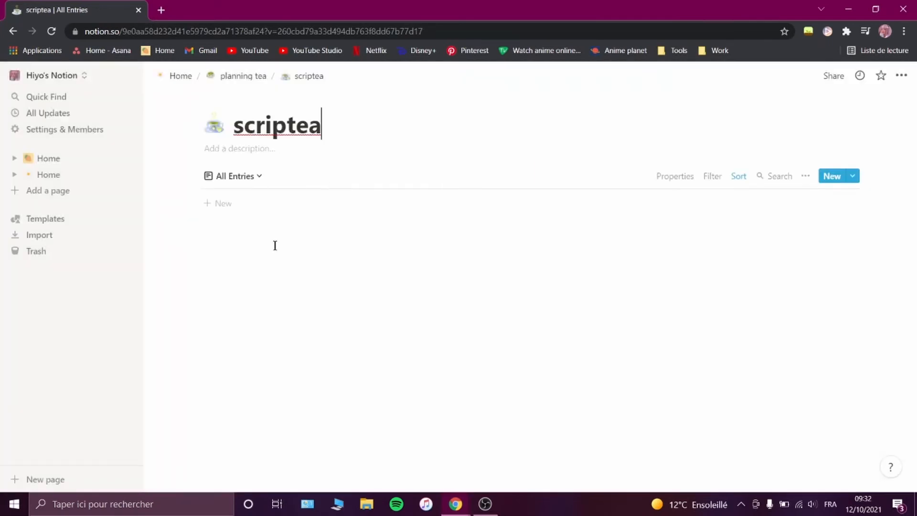
Step: Create an entry titled "notion setup" in the scriptea database and tag it tutorial
left_click(273, 200)
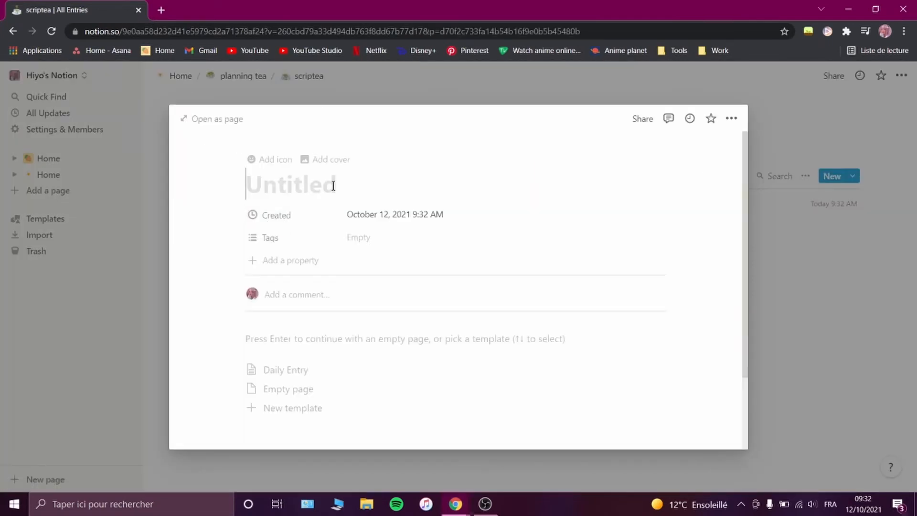
type("notion setup")
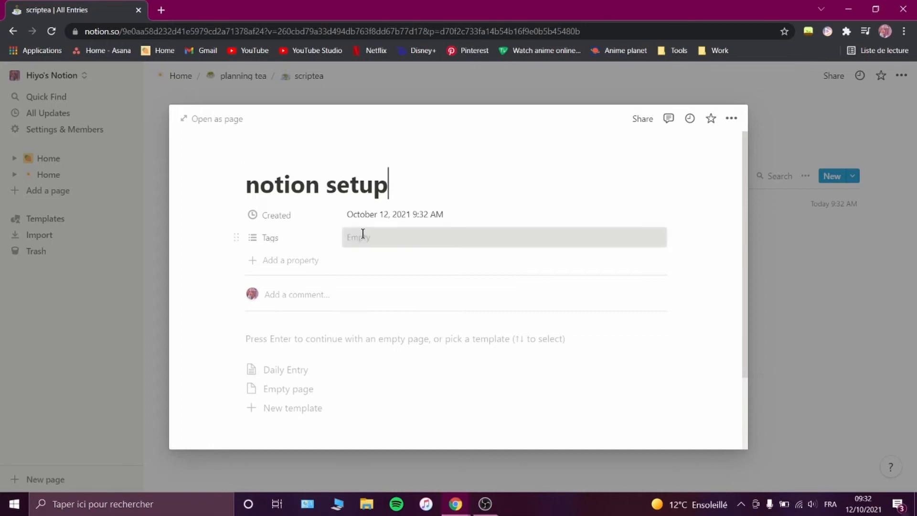
left_click(362, 231)
left_click(388, 294)
left_click(815, 272)
left_click(815, 273)
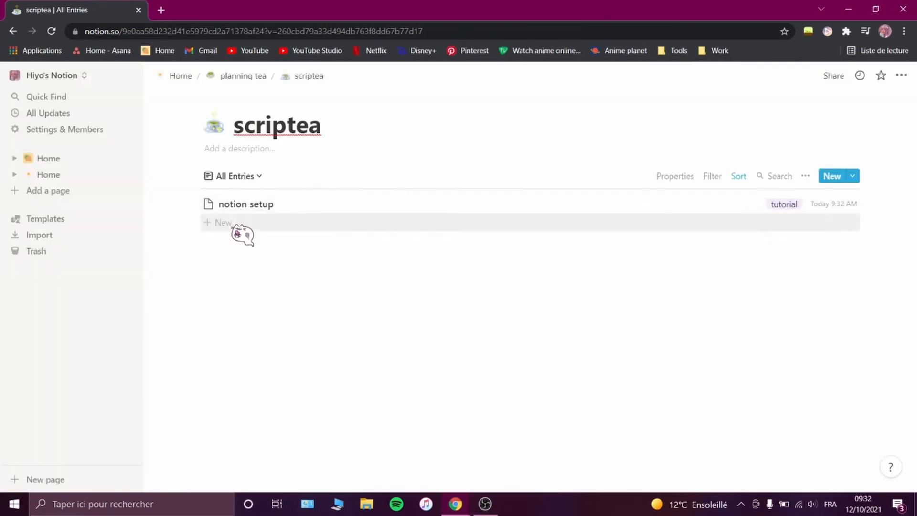
Step: Create a second scriptea entry, tag it tutorial and title it "cozy vlog autumn vibe"
left_click(231, 223)
left_click(430, 237)
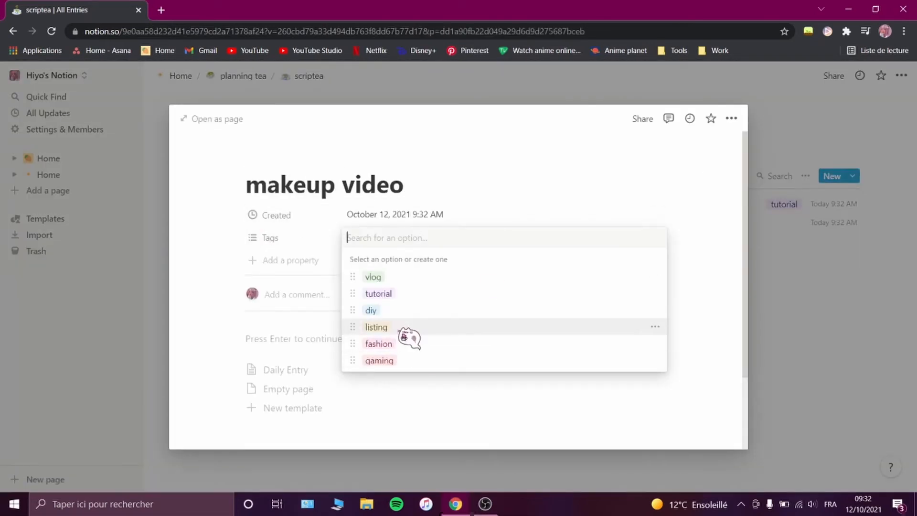
left_click(403, 294)
left_click(393, 190)
triple_click(393, 189)
type("cozy vlog autumn vibe")
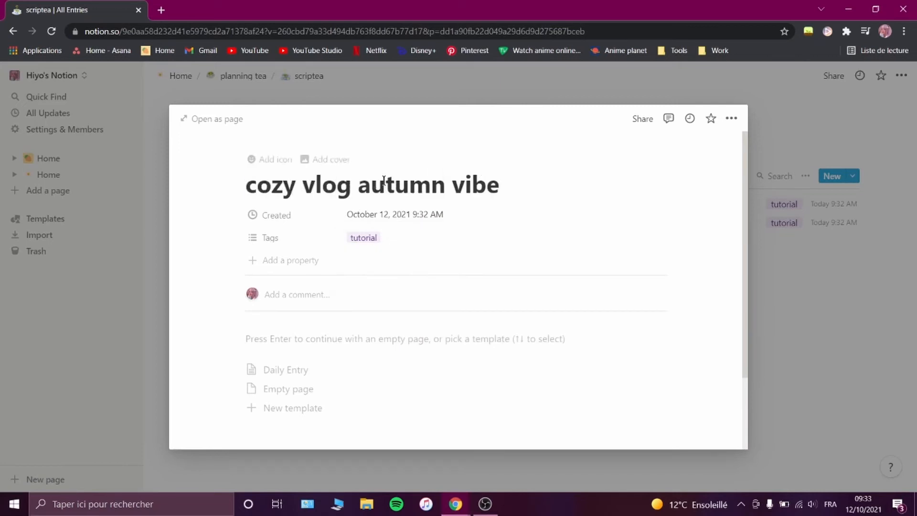
Step: Add the vlog tag to the cozy vlog autumn vibe entry and write "write your script here" in its body
left_click(396, 237)
left_click(375, 279)
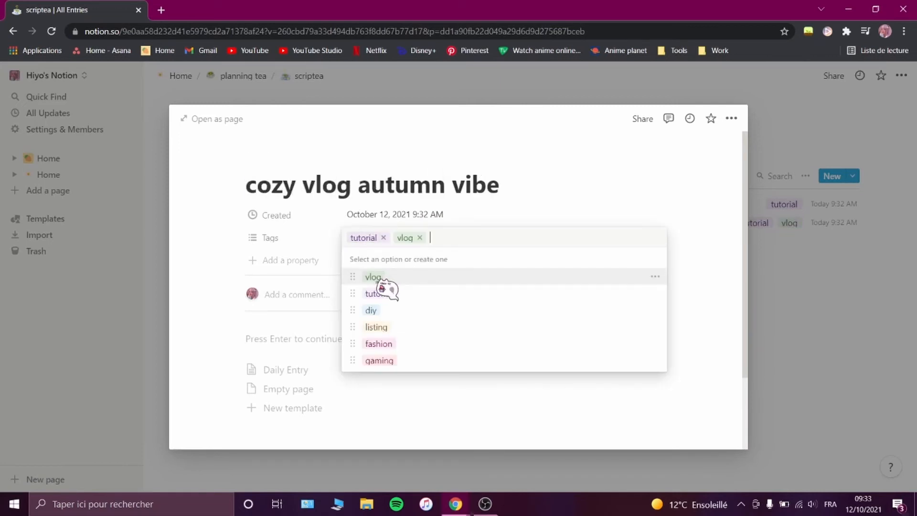
left_click(296, 343)
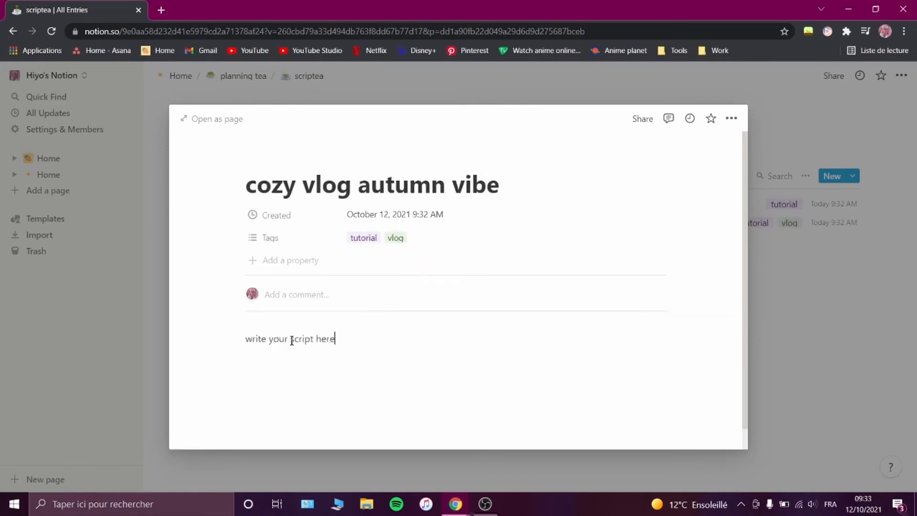
left_click(804, 325)
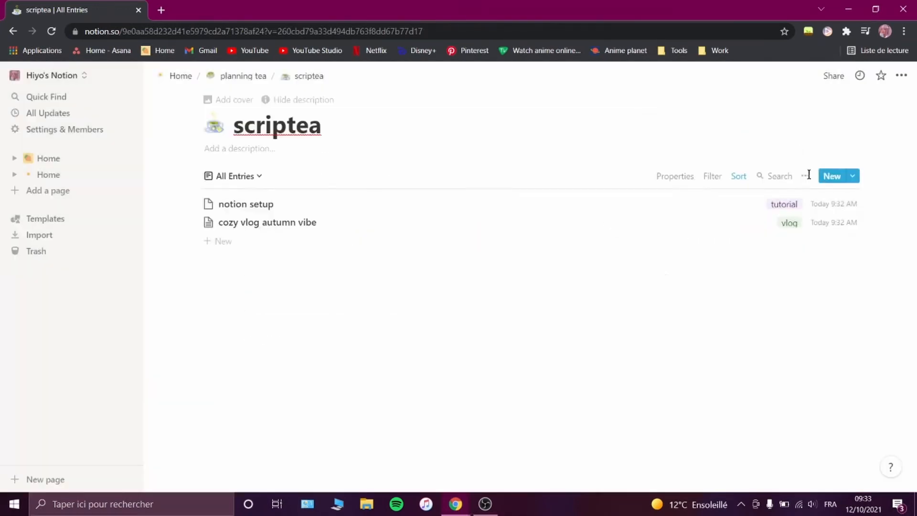
Step: Return to Home, go to the loaf life page and open its library page
left_click(205, 76)
left_click(196, 77)
left_click(411, 348)
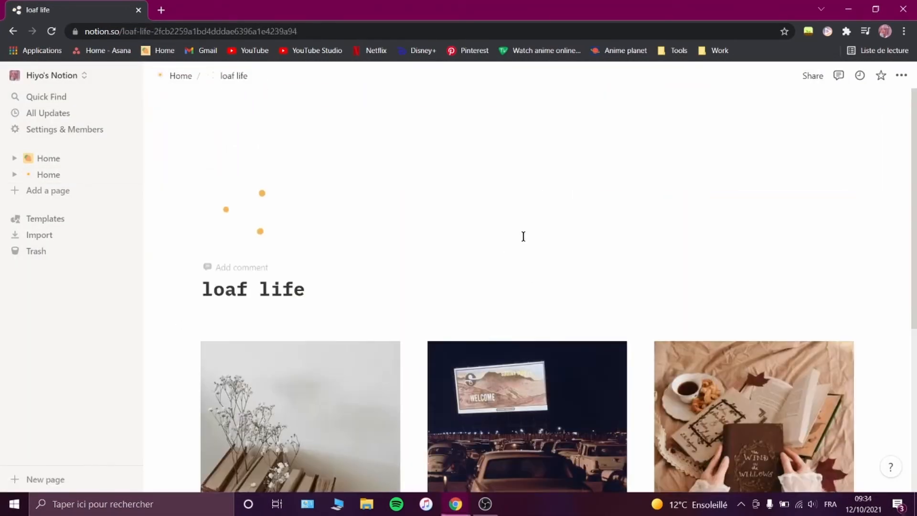
scroll(561, 215, "down", 5)
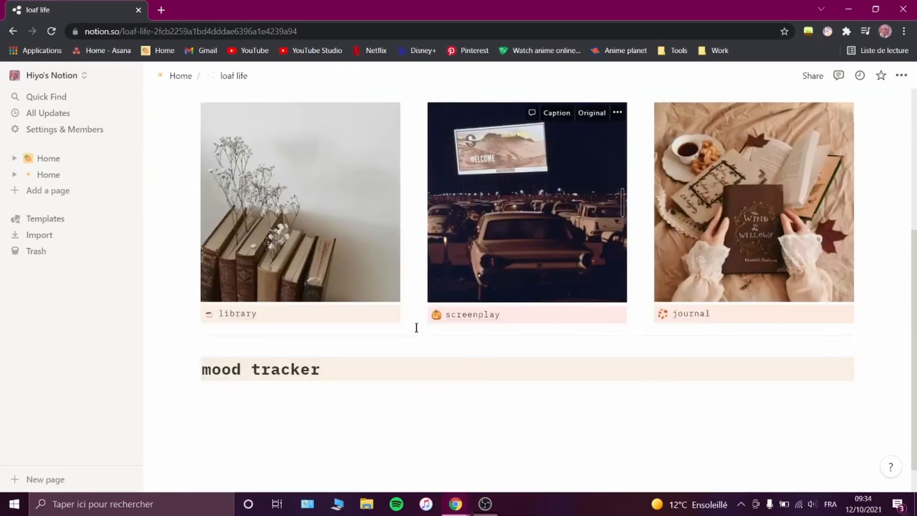
left_click(296, 316)
Step: Apply the Reading List template to the empty library page
left_click(332, 375)
scroll(784, 319, "down", 3)
scroll(785, 330, "up", 3)
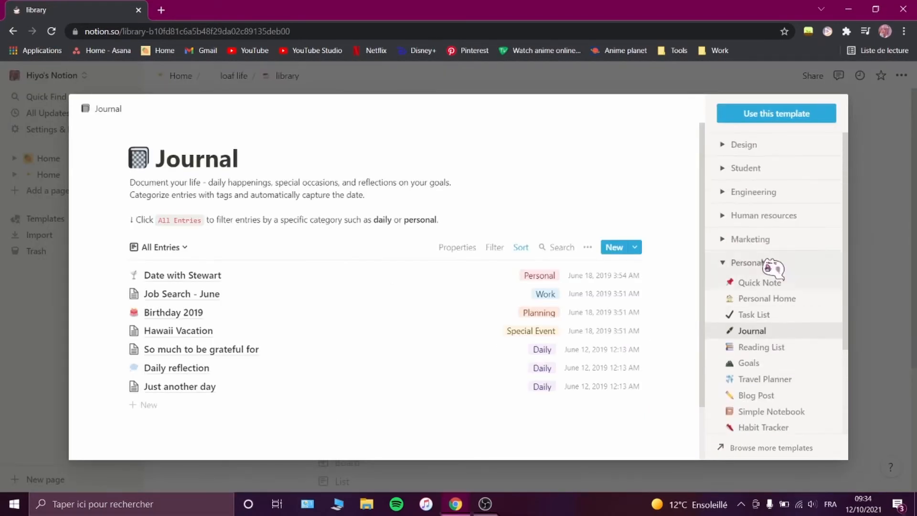
left_click(745, 168)
left_click(762, 252)
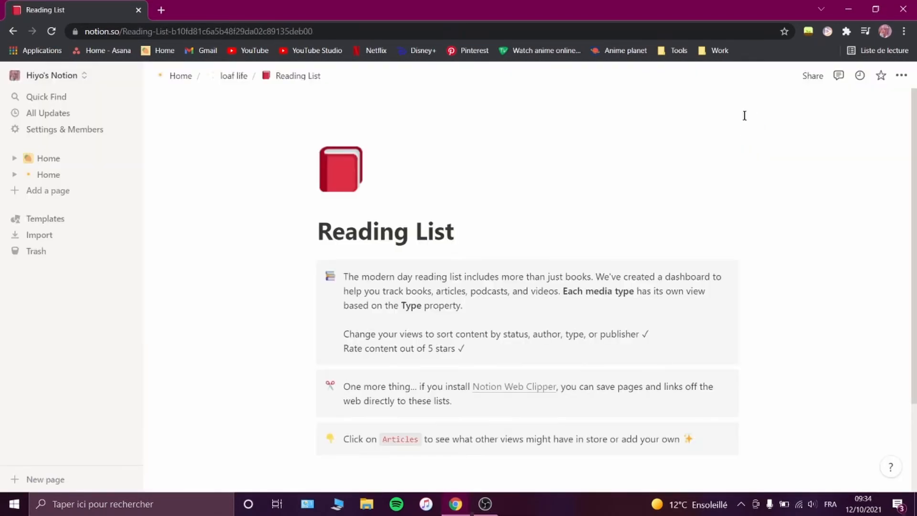
Step: Switch the Media table to the All view and delete the explanatory callouts above it
scroll(743, 115, "down", 5)
left_click(382, 232)
left_click(334, 359)
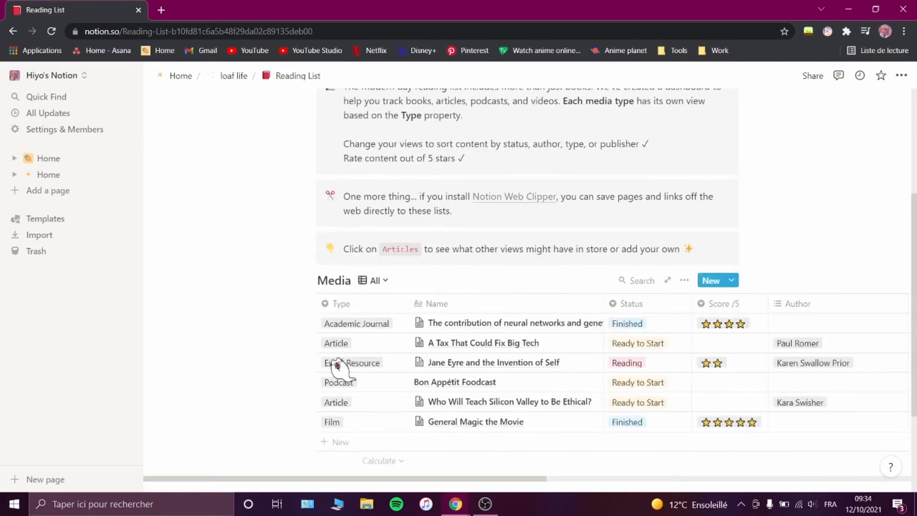
left_click_drag(762, 265, 342, 243)
key("Delete")
Step: Set the Reading List page to the Mono font with small text and full width
left_click(899, 76)
left_click(875, 123)
left_click(886, 160)
left_click(887, 177)
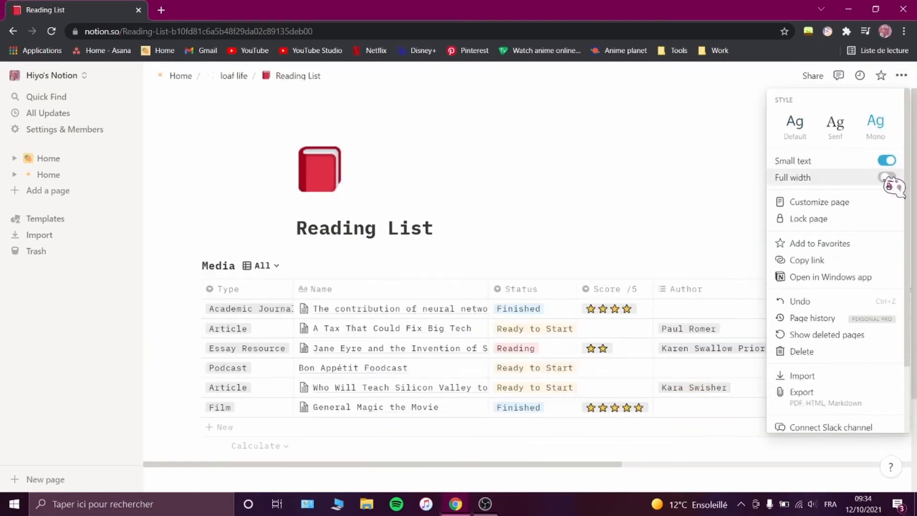
left_click(552, 309)
Step: Delete the Publisher property from the Media table
scroll(553, 309, "down", 3)
scroll(354, 177, "up", 3)
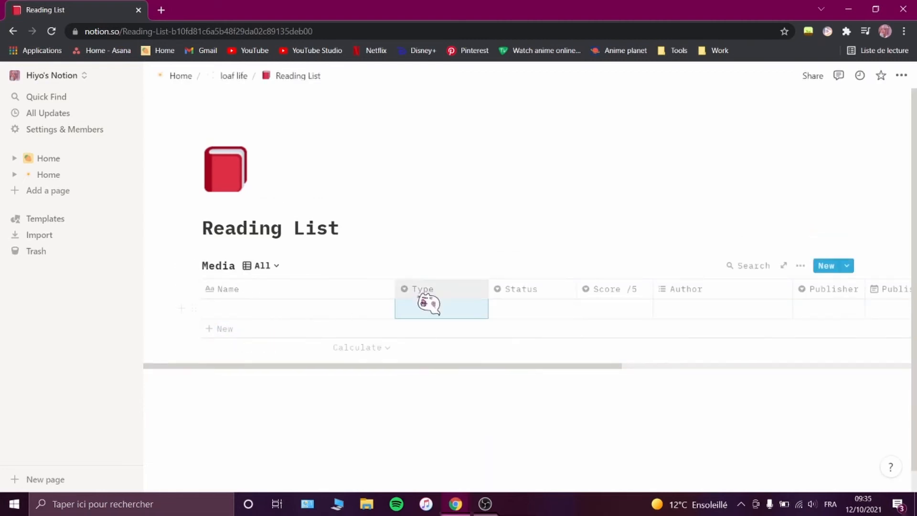
left_click(819, 293)
key("BackSpace")
left_click(806, 209)
left_click(821, 290)
left_click(794, 474)
left_click(458, 287)
Step: Delete the Publishing/Release Date, Link and Summary properties from the Media table
left_click(836, 292)
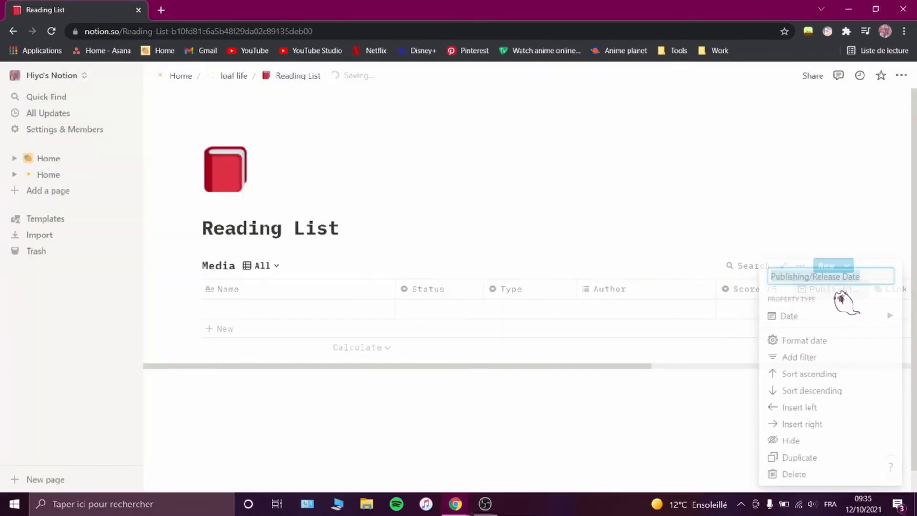
left_click(795, 474)
left_click(491, 287)
left_click(831, 290)
left_click(799, 473)
left_click(491, 288)
left_click(865, 288)
left_click(798, 473)
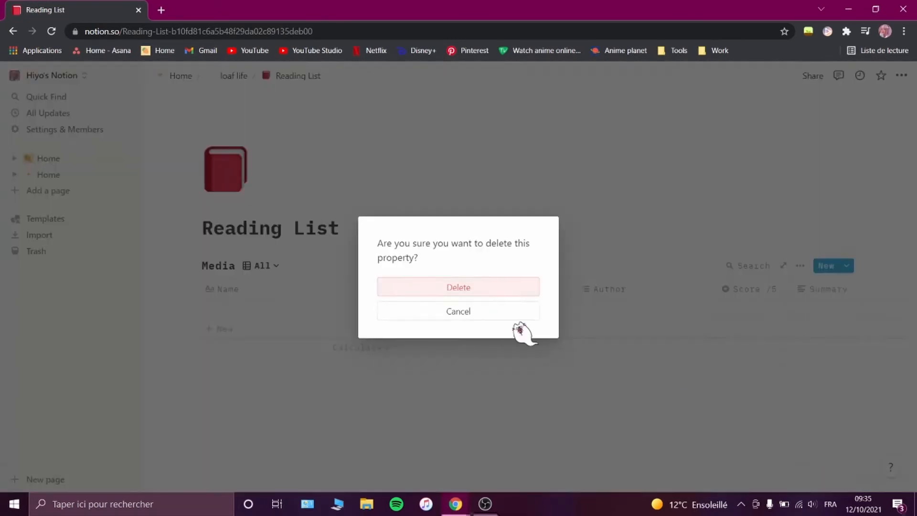
left_click(511, 288)
Step: Add a text property named thoughts to the Media table
left_click(757, 290)
left_click(767, 127)
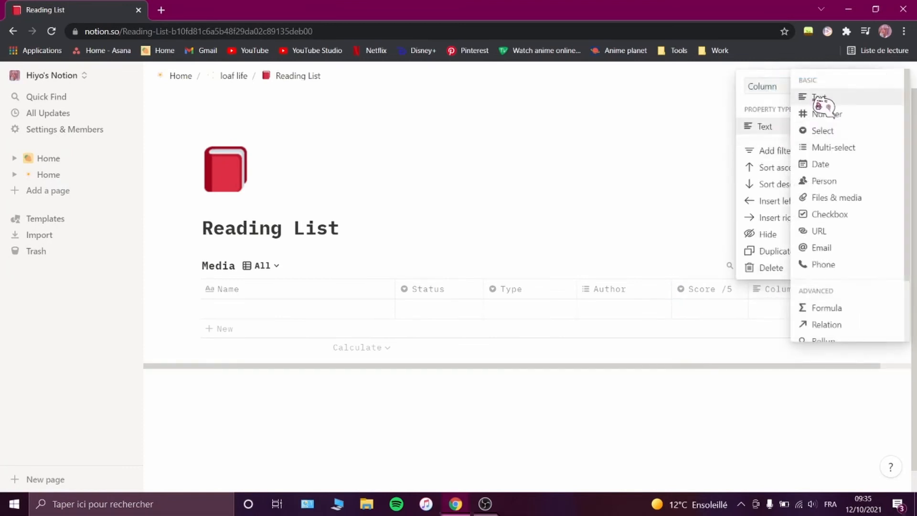
left_click(816, 98)
left_click(742, 290)
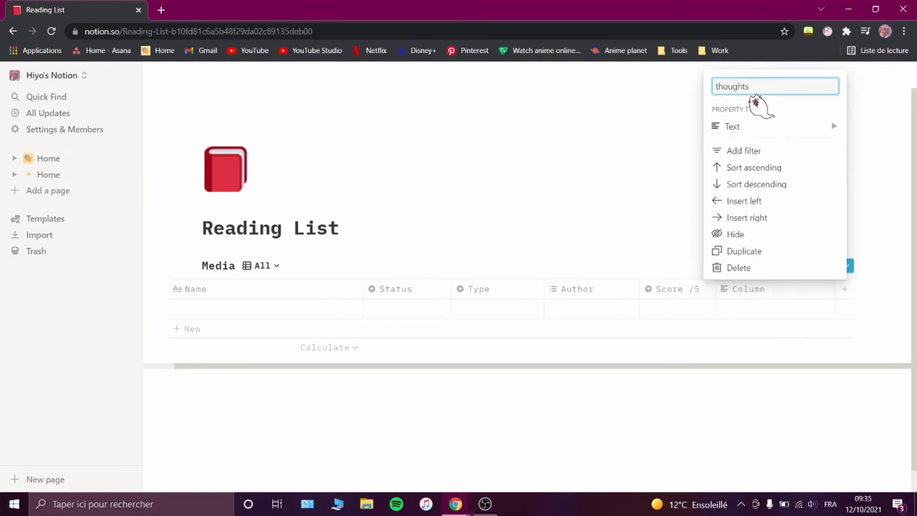
type("thoughts")
key("Return")
Step: Delete the Watching option from the Media table's Status property
left_click(419, 309)
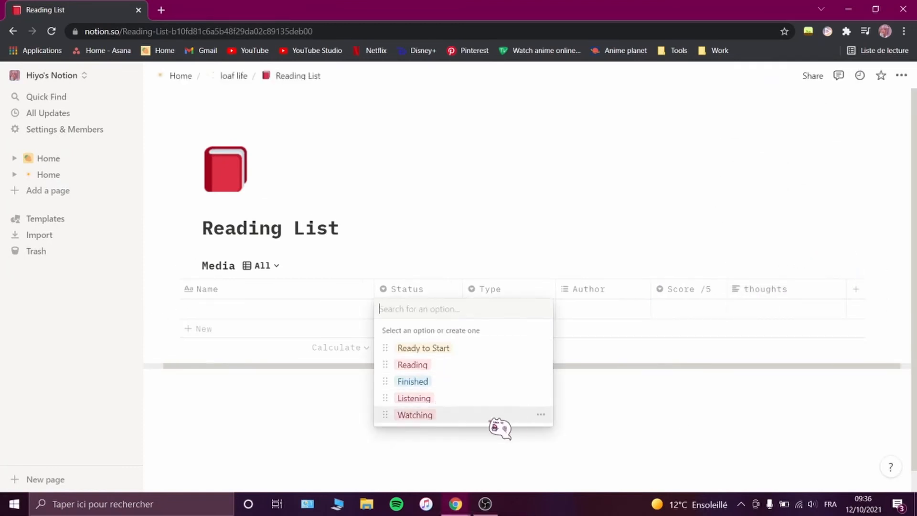
left_click(540, 414)
left_click(516, 219)
left_click(487, 288)
left_click(415, 438)
Step: Check the remaining Status options and narrow the Name column of the Media table
left_click(391, 290)
left_click(402, 291)
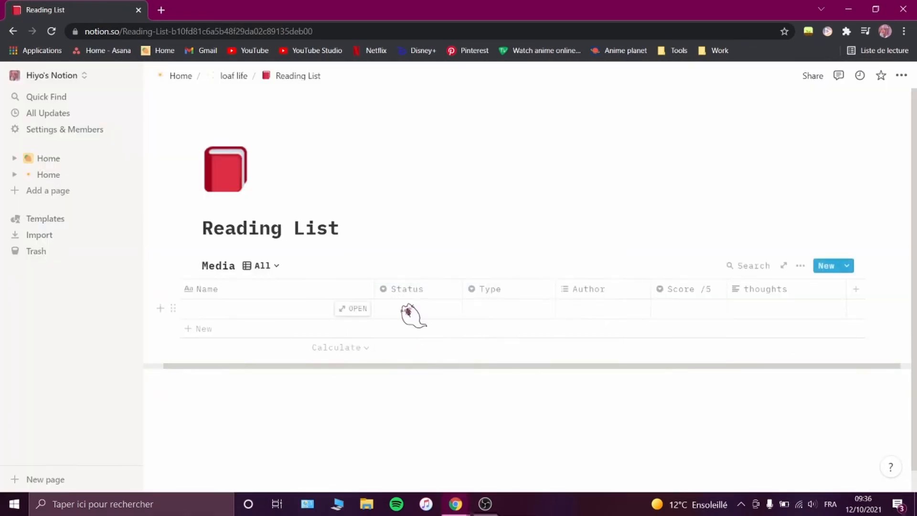
left_click(407, 311)
left_click_drag(382, 385, 383, 383)
left_click(482, 428)
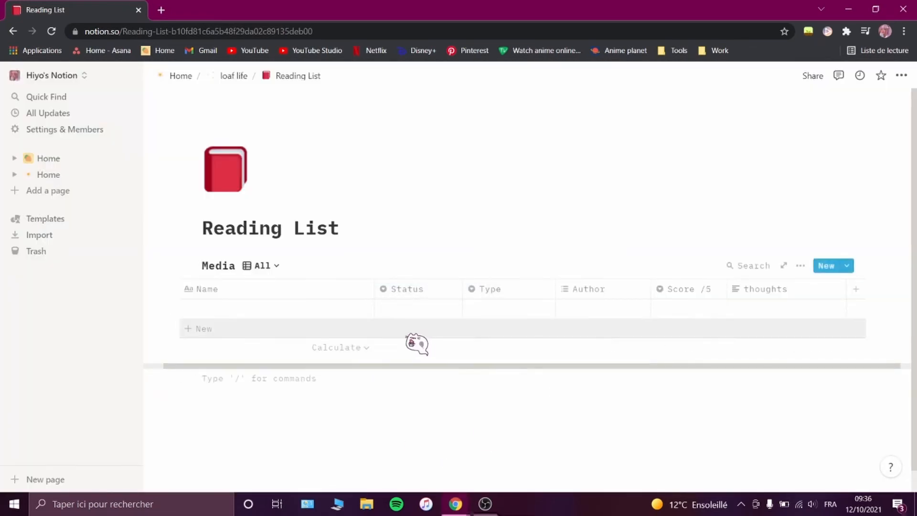
left_click_drag(374, 287, 344, 293)
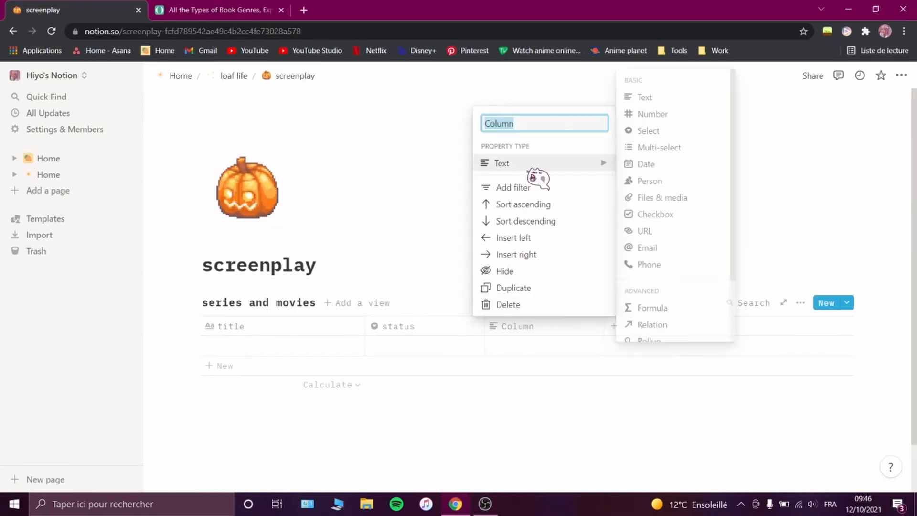
Step: Make the new property of the series and movies table a select property named rating
left_click(646, 129)
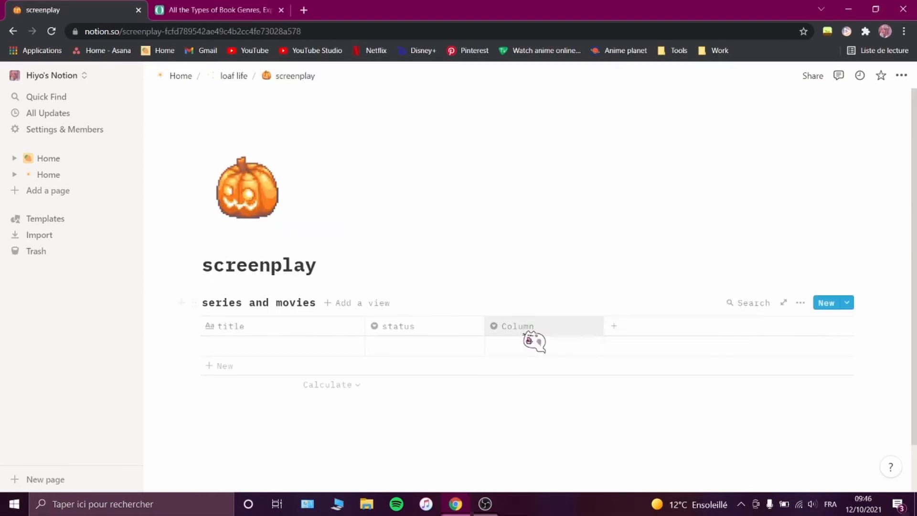
left_click(530, 329)
type("rating")
key("Return")
Step: Create a single-star emoji option for the rating property and copy the star for reuse
left_click(523, 348)
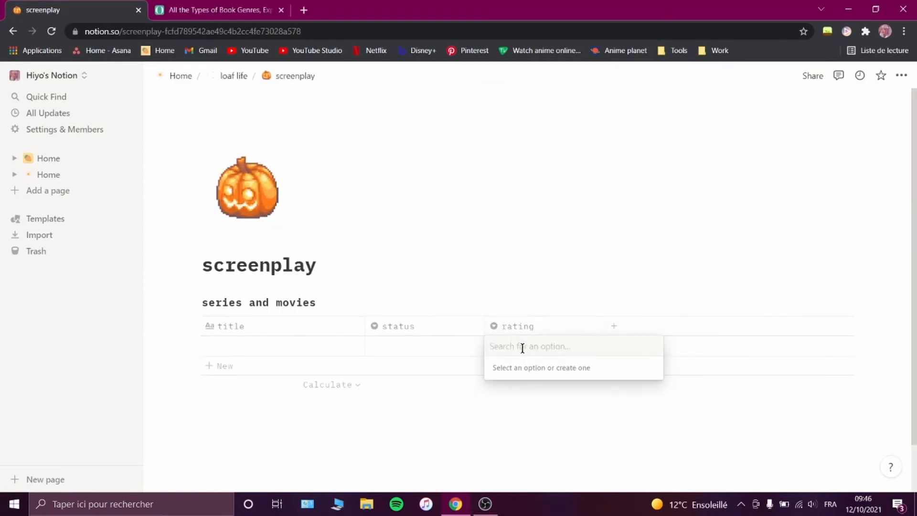
key("super+period")
type("star")
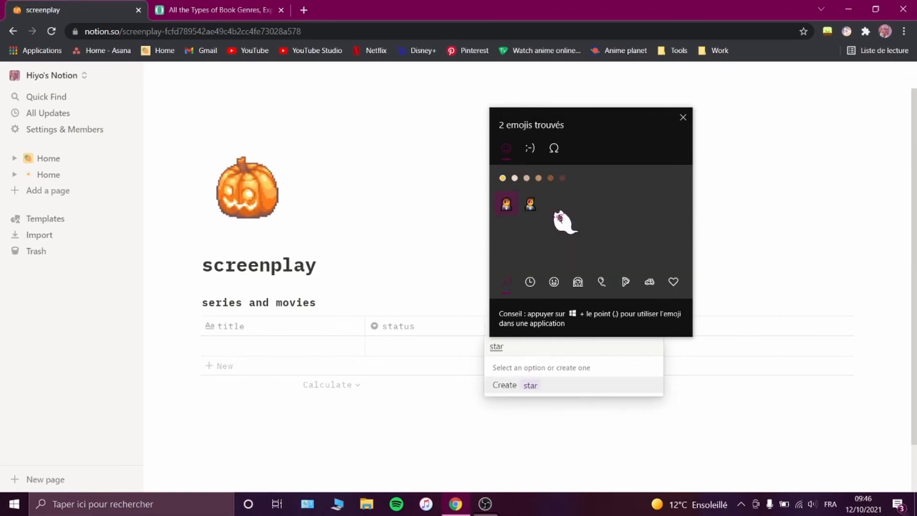
key("BackSpace")
key("BackSpace")
left_click(625, 283)
left_click(649, 205)
left_click_drag(512, 347, 474, 347)
key("ctrl+c")
left_click(521, 384)
Step: Create further rating options with two, three and four stars by repeating the copied emoji
left_click(522, 345)
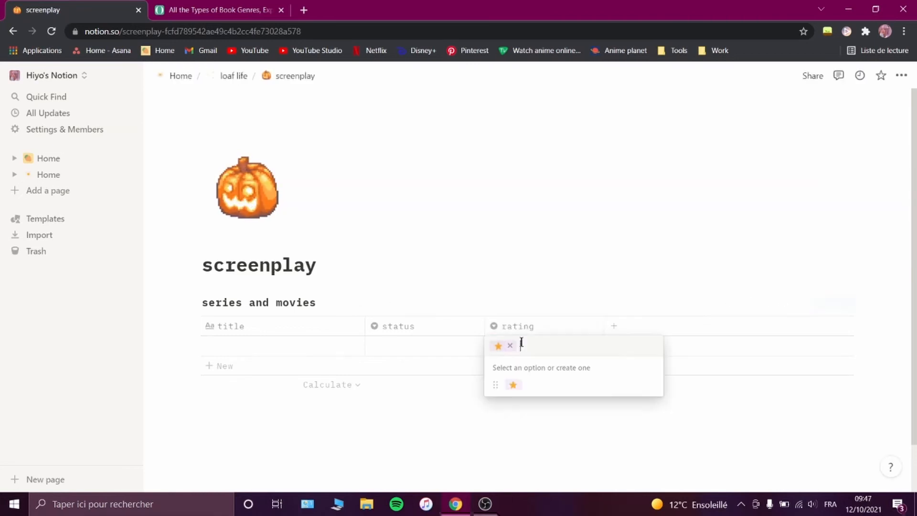
key("ctrl+v")
key("ctrl+v")
left_click(546, 384)
left_click(542, 352)
key("ctrl+v")
key("ctrl+v")
key("ctrl+v")
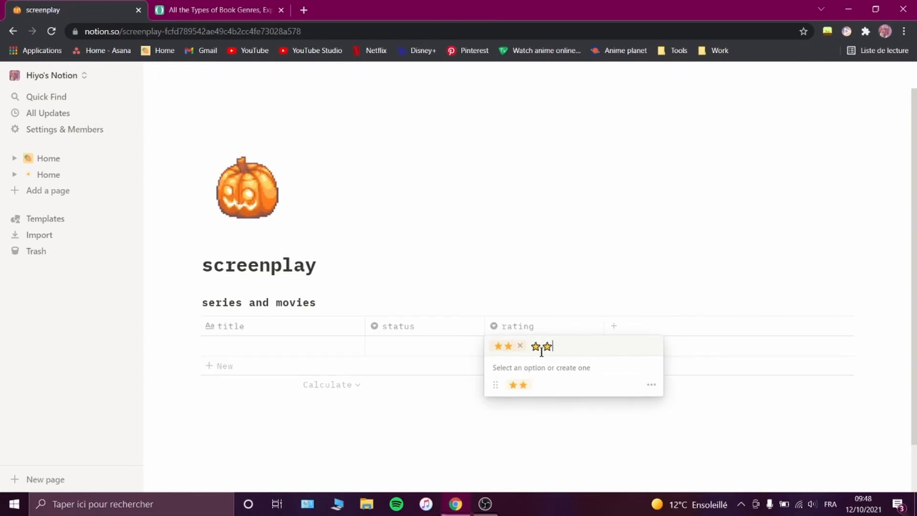
left_click(559, 385)
left_click(564, 353)
type("★")
key("ctrl+v")
key("ctrl+v")
key("ctrl+v")
left_click(559, 384)
left_click(557, 256)
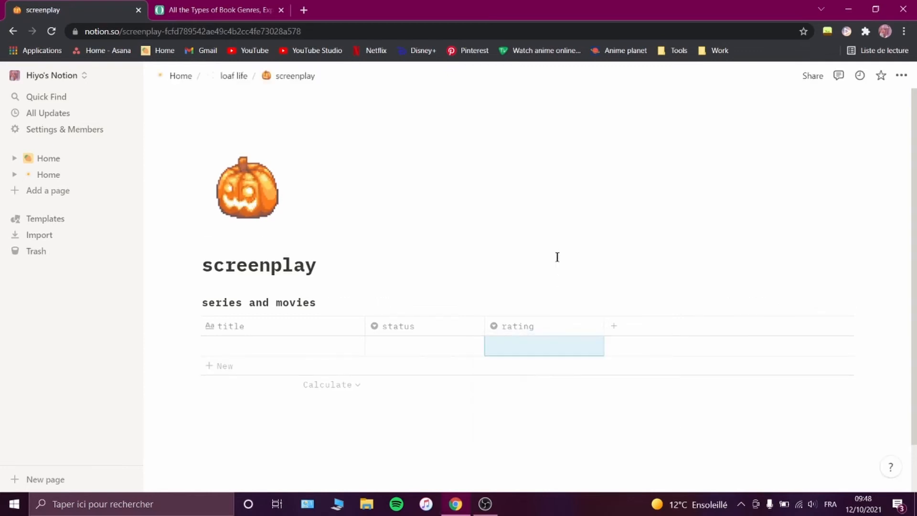
Step: Add a text property named thoughts to the series and movies table
left_click(614, 326)
left_click(622, 165)
left_click(765, 97)
left_click(661, 326)
left_click(665, 325)
type("thoughts")
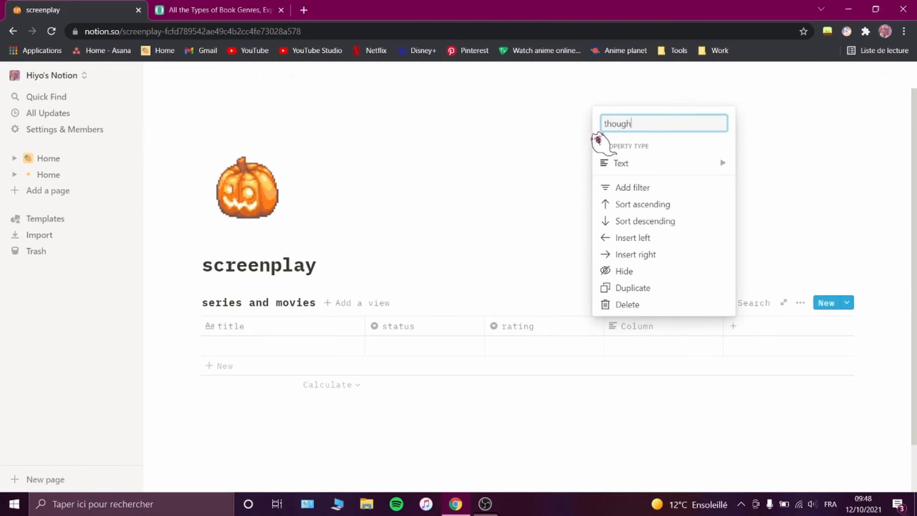
left_click(493, 176)
left_click(733, 326)
left_click(606, 233)
left_click(760, 327)
left_click(745, 271)
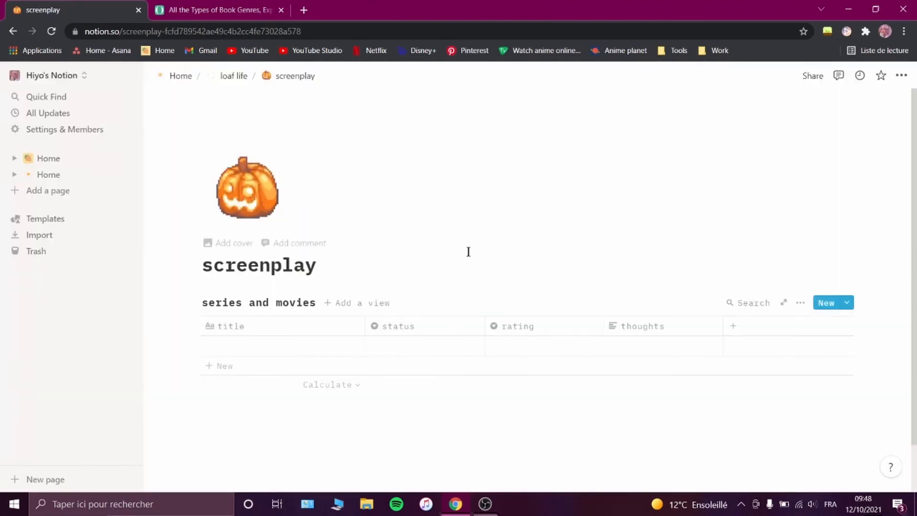
Step: Open the journal page from loaf life and apply the Journal template from the Personal category
left_click(233, 76)
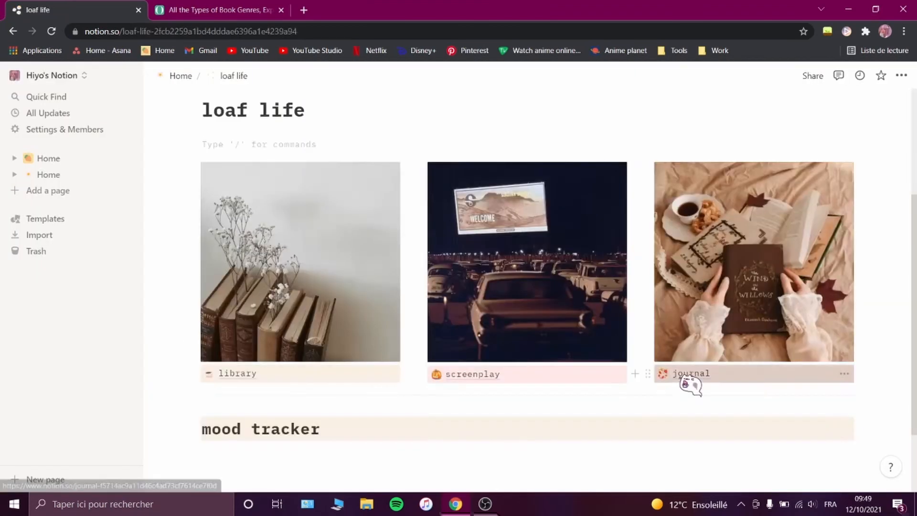
left_click(683, 377)
left_click(353, 374)
scroll(751, 294, "down", 4)
scroll(764, 287, "up", 4)
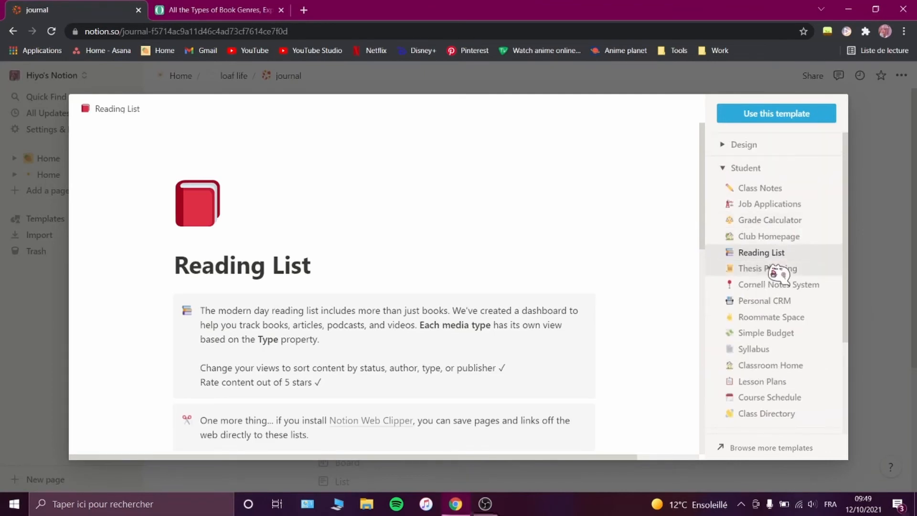
left_click(757, 172)
left_click(768, 268)
left_click(768, 270)
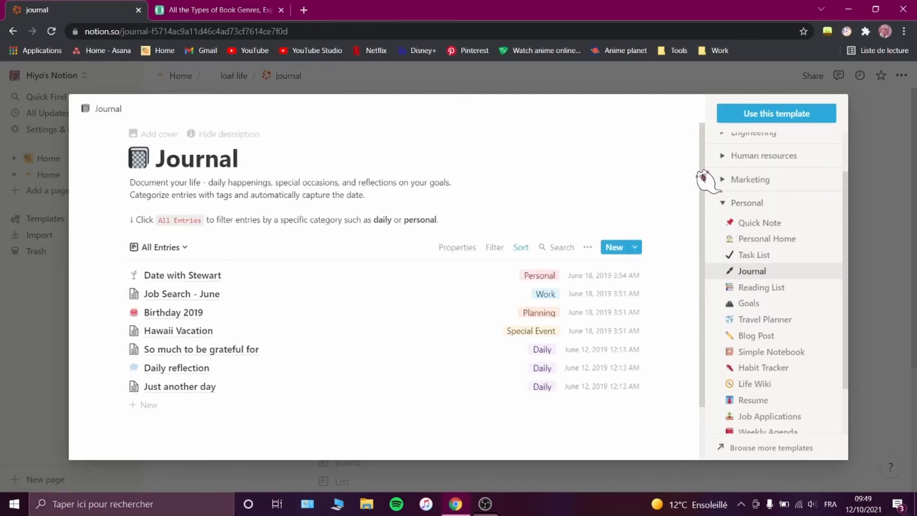
left_click(768, 117)
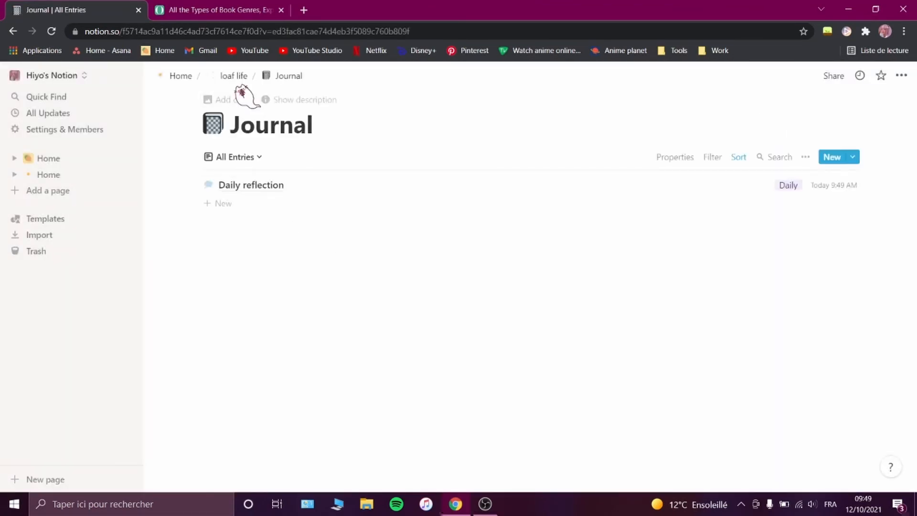
Step: Replace the Journal page's icon with the red and orange GIF stored on the computer
left_click(217, 126)
left_click(172, 152)
left_click(211, 186)
scroll(448, 131, "down", 3)
left_click_drag(449, 128, 449, 155)
double_click(262, 167)
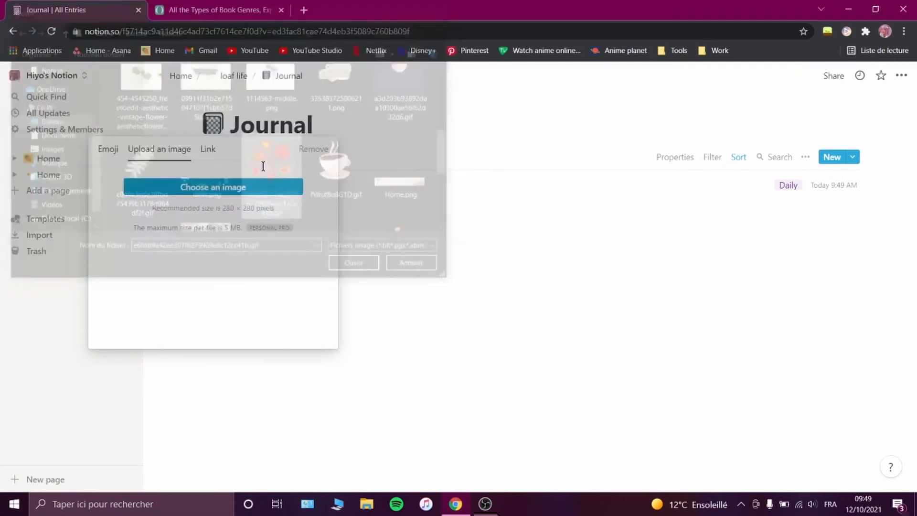
Step: Create a journal entry titled "daily thoughts" and tag it Daily
left_click(210, 203)
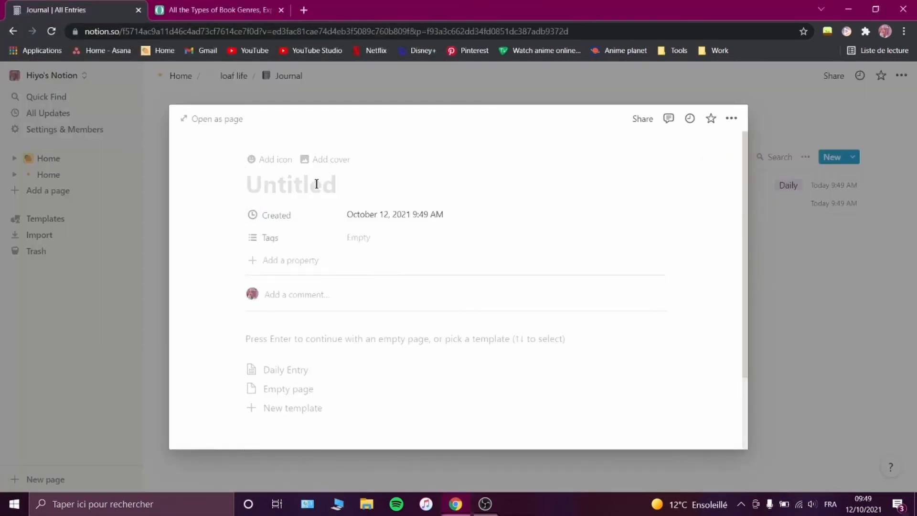
type("daily thoughts")
left_click(358, 237)
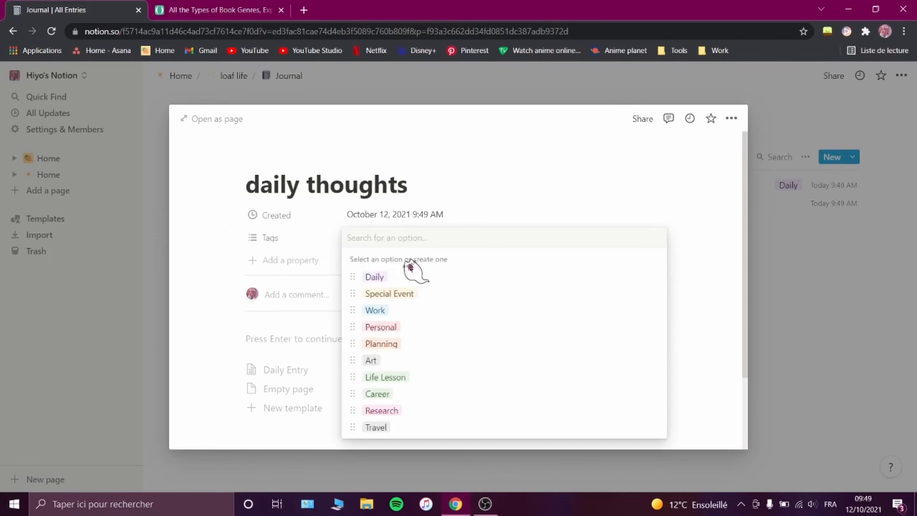
left_click(413, 276)
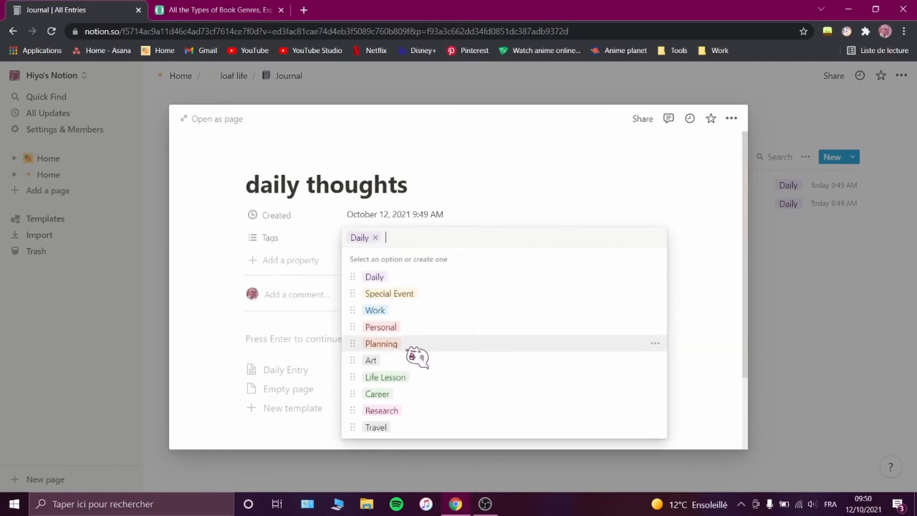
key("Escape")
key("Escape")
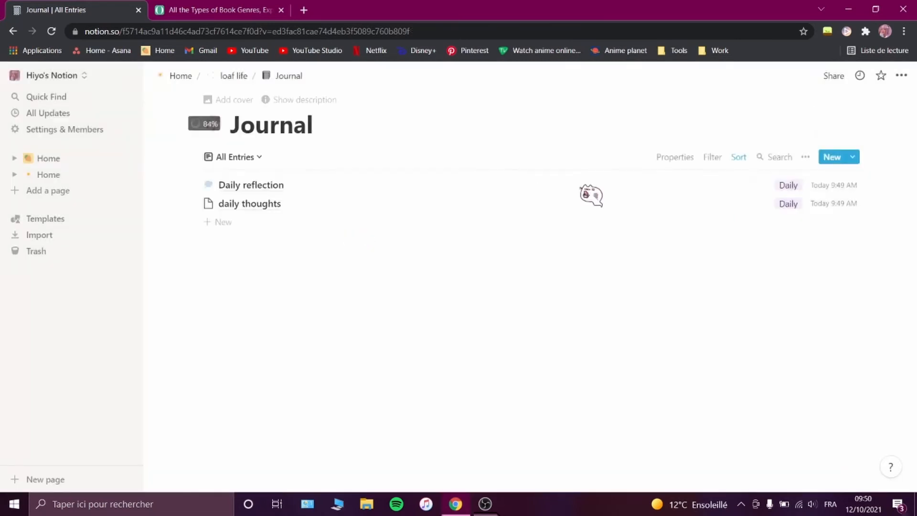
Step: Return to the loaf life page and delete the mood tracker section beneath the three page links
left_click(233, 76)
scroll(363, 244, "down", 10)
left_click_drag(271, 364, 242, 331)
key("Delete")
left_click(192, 360)
left_click(78, 330)
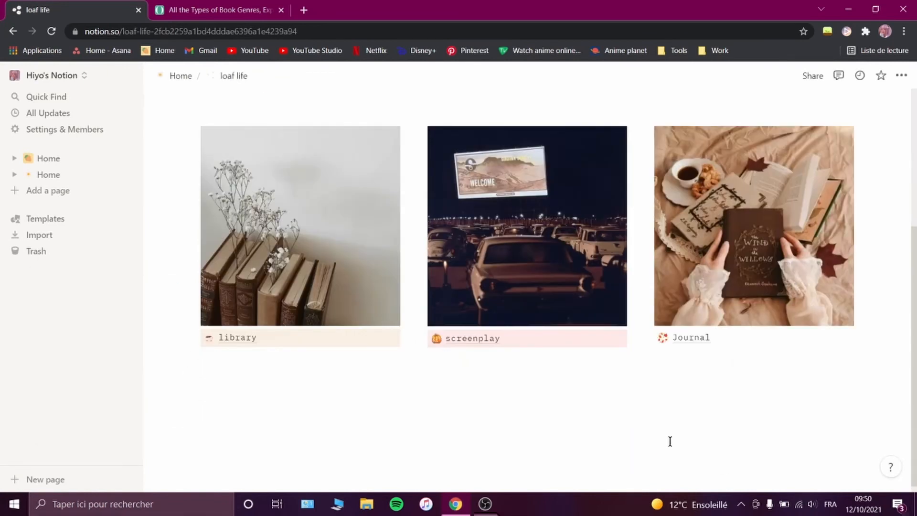
Step: Apply a background colour to the Journal page link on loaf life
left_click(648, 337)
mouse_move(603, 386)
scroll(699, 378, "down", 3)
left_click(702, 372)
scroll(522, 431, "up", 4)
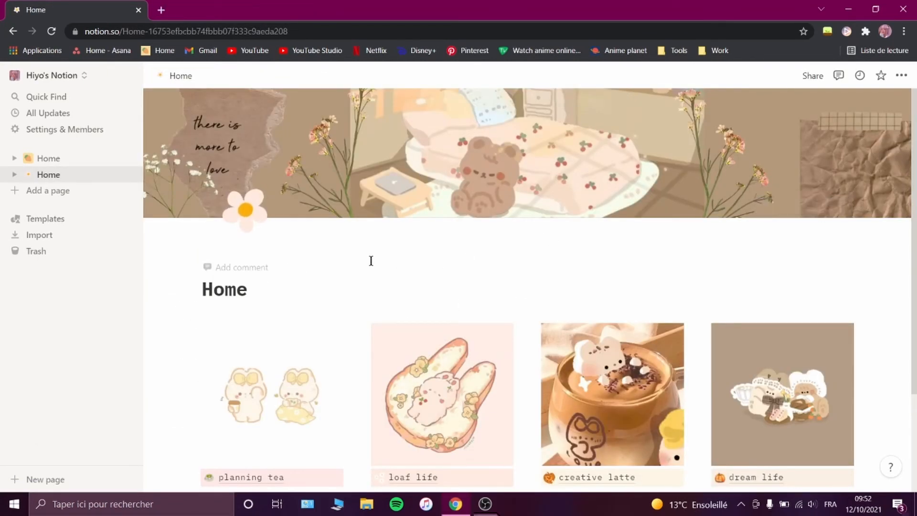
Step: Review the Home page, then planning tea's menu, October calendar, to-do list, playlist and images
scroll(524, 240, "down", 2)
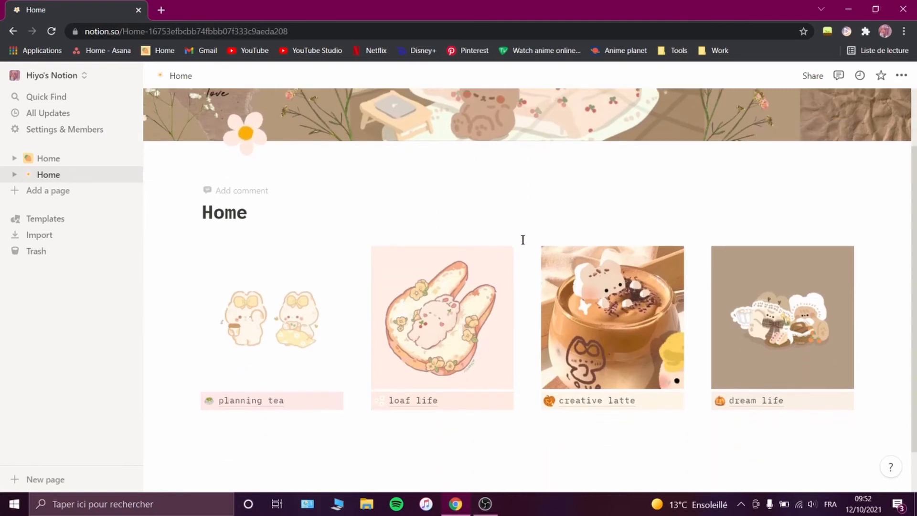
scroll(523, 240, "down", 1)
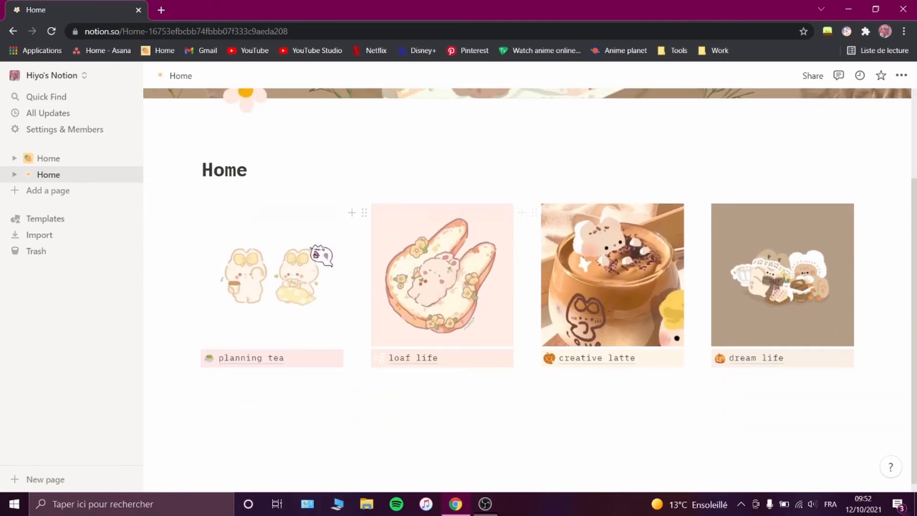
left_click(242, 359)
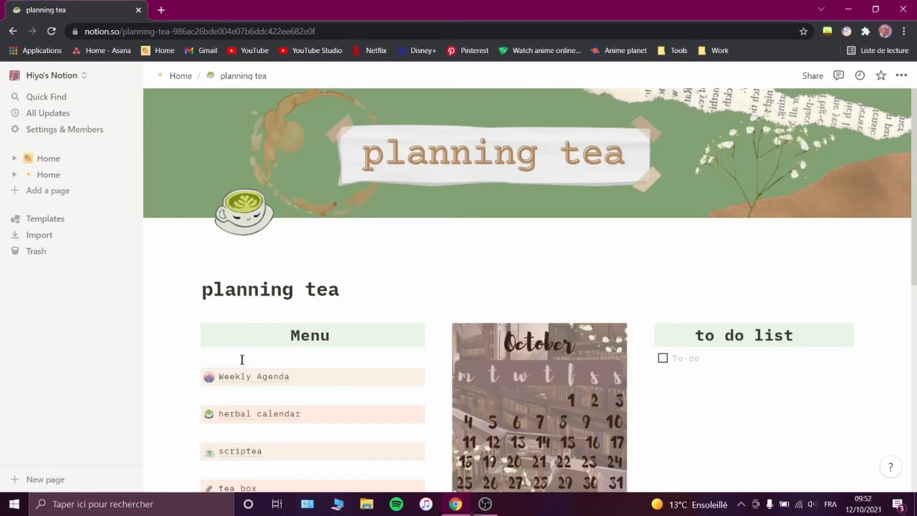
scroll(404, 248, "down", 1)
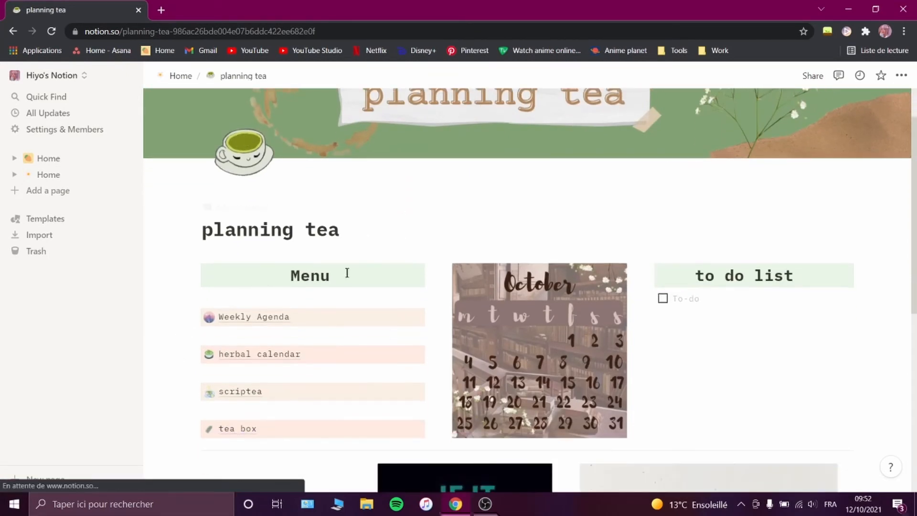
scroll(451, 207, "down", 1)
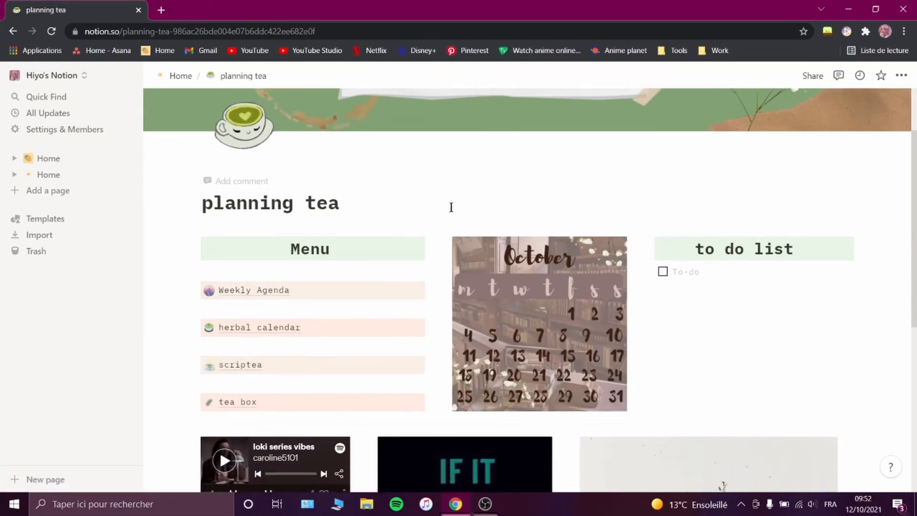
scroll(450, 207, "down", 1)
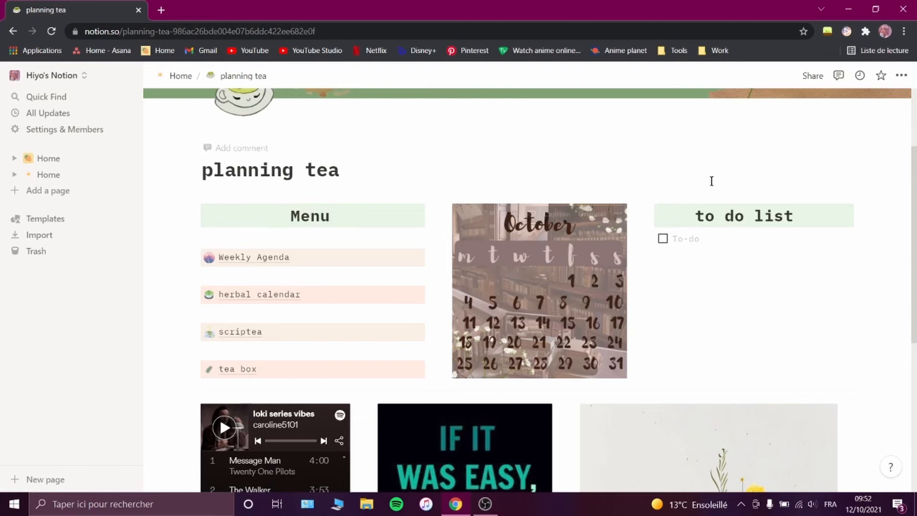
scroll(749, 277, "down", 3)
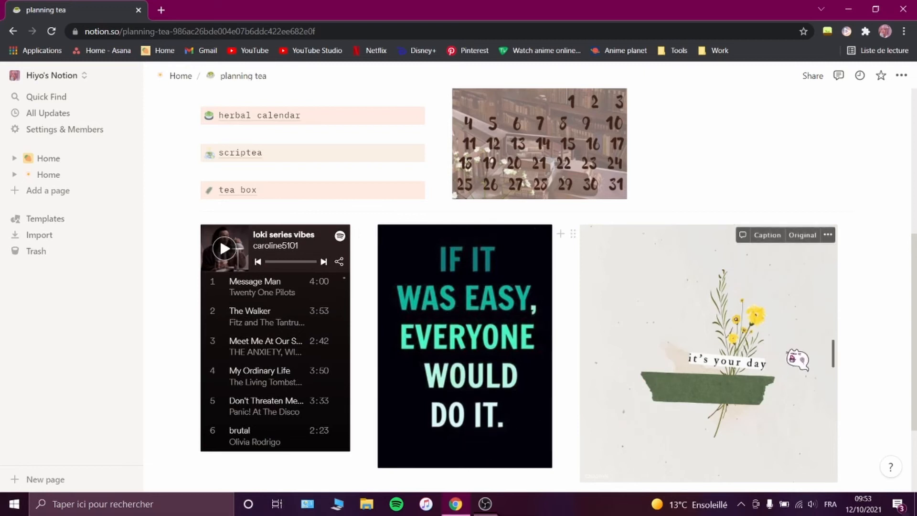
scroll(788, 352, "down", 2)
scroll(798, 361, "up", 5)
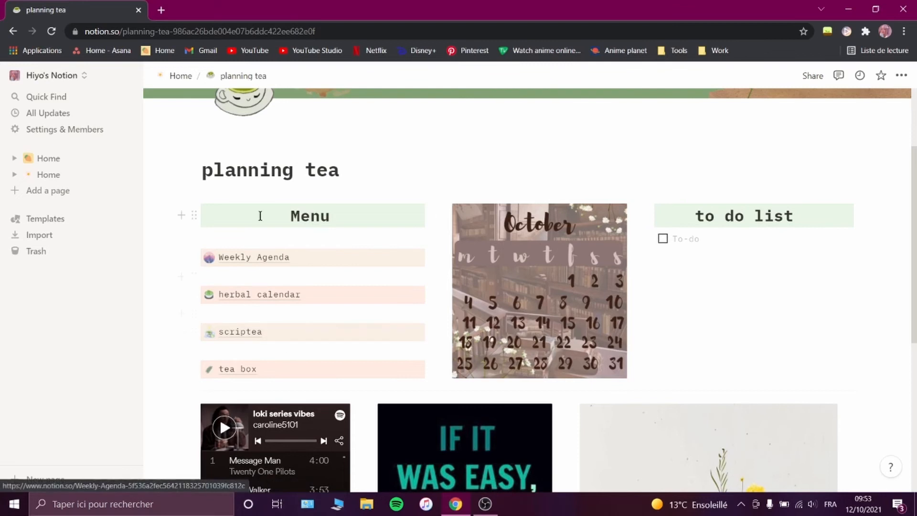
Step: Fill in the Weekly Agenda with "filming" plus bullets "scene 1" and "scene 2" under mon, and "editing" under tue
left_click(251, 263)
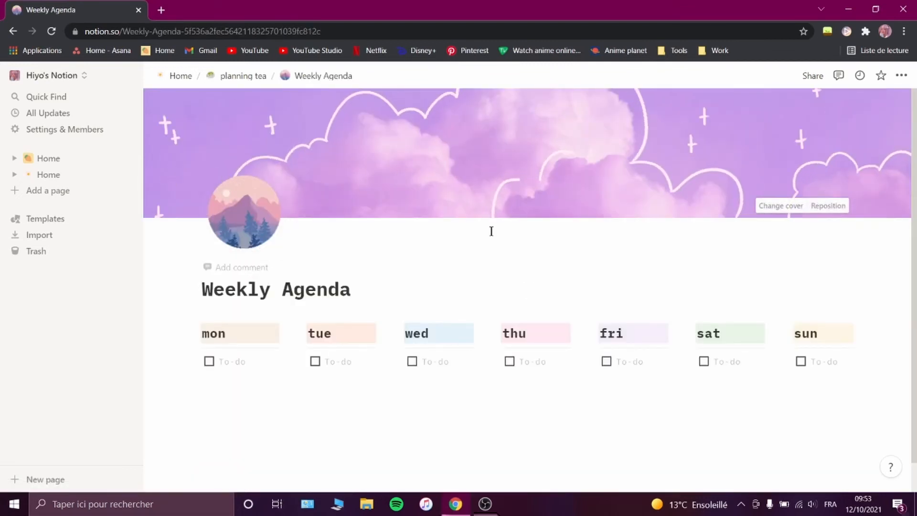
scroll(216, 336, "down", 1)
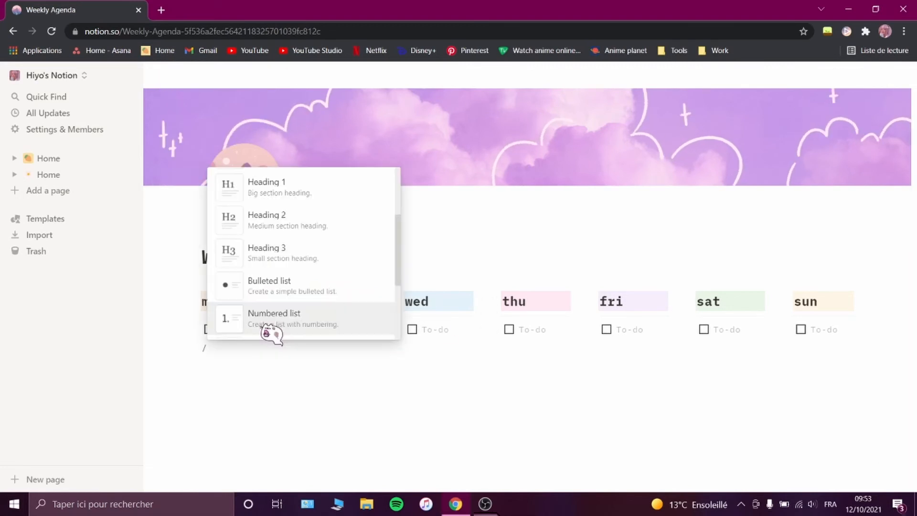
key("Up")
key("Return")
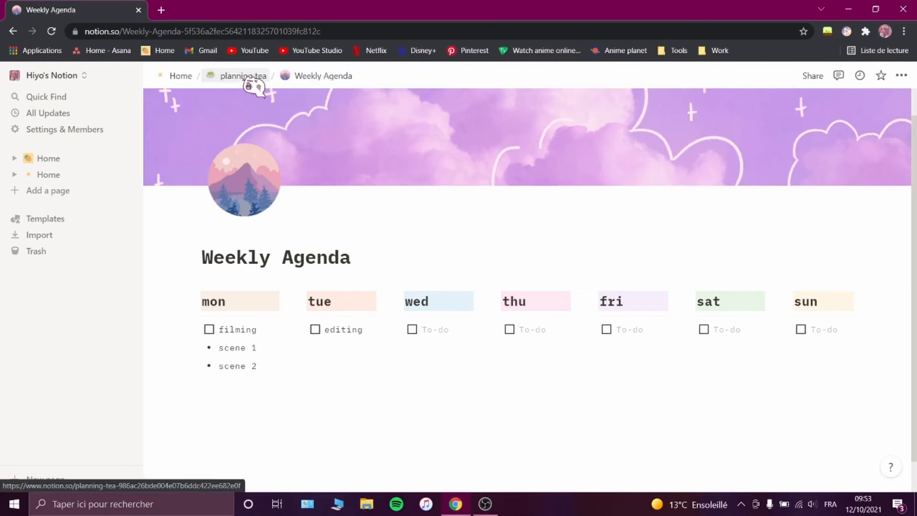
Step: Open the herbal calendar from planning tea and add "handball training" entries on October 13 and October 15, 2021
left_click(243, 76)
scroll(375, 238, "down", 3)
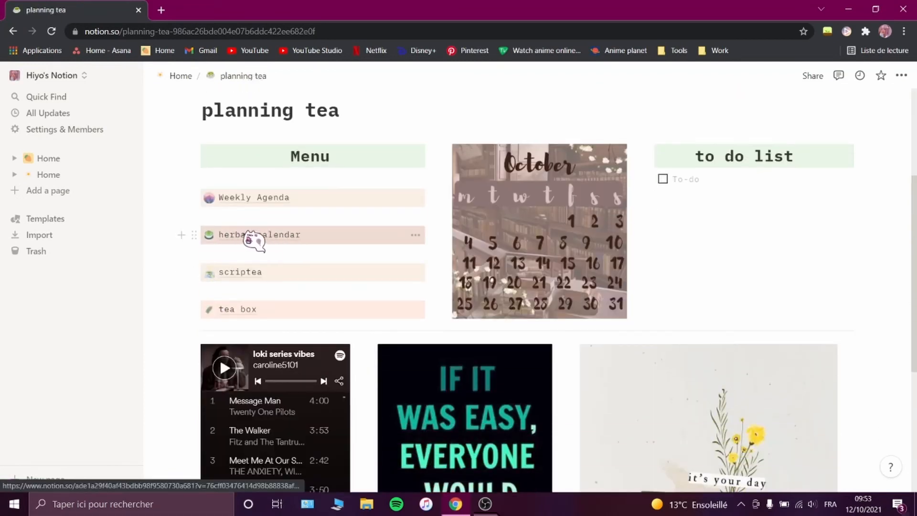
left_click(249, 236)
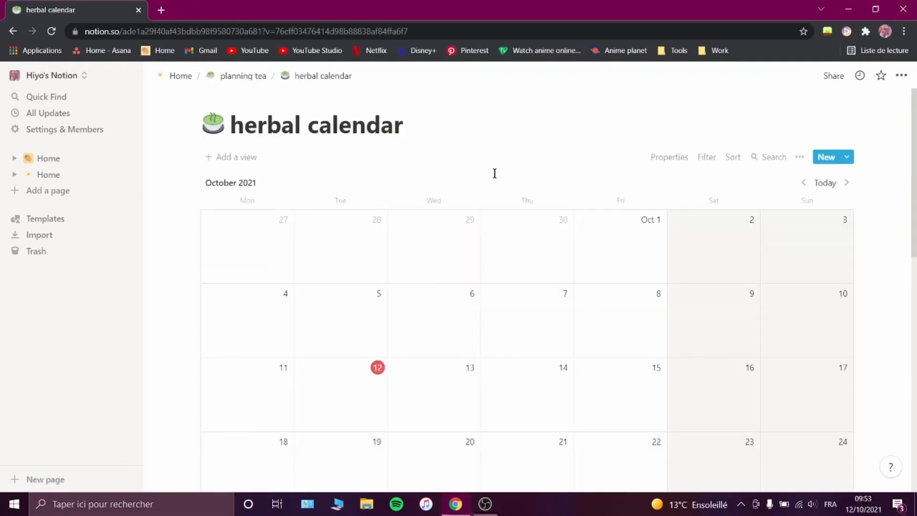
scroll(496, 174, "down", 2)
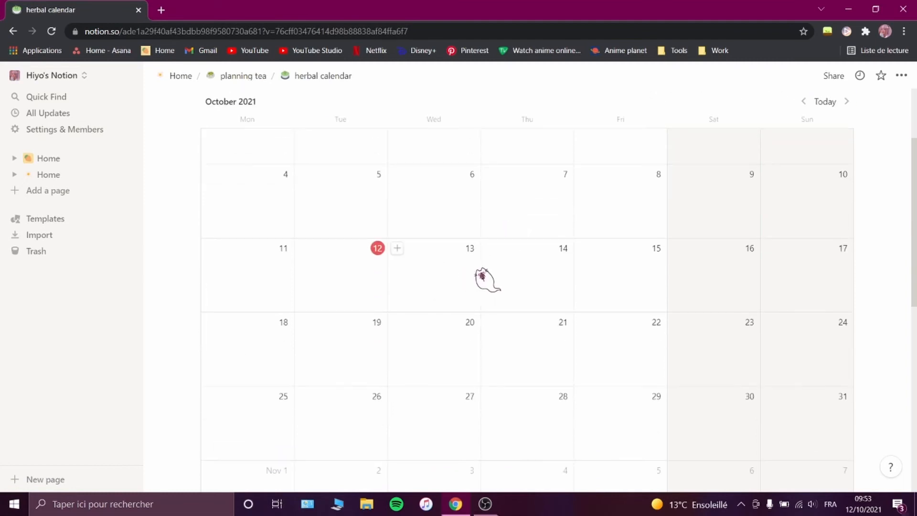
left_click(397, 248)
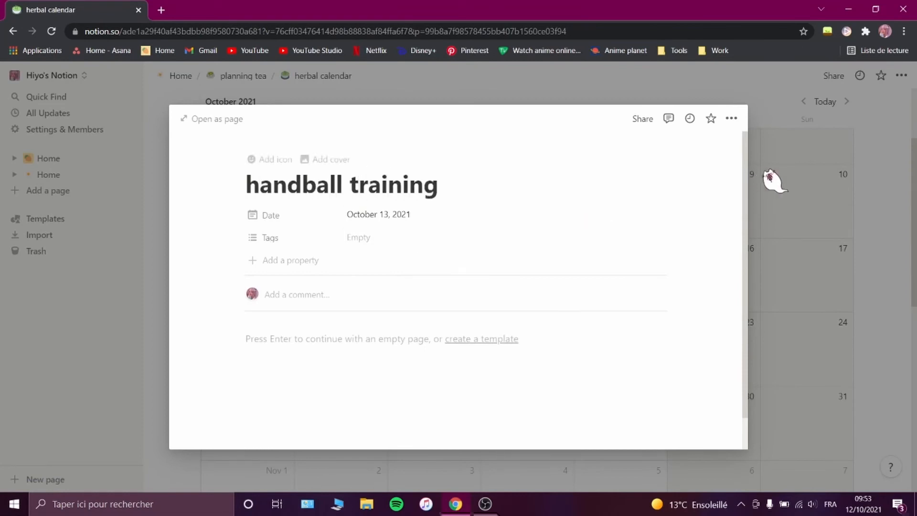
left_click(804, 176)
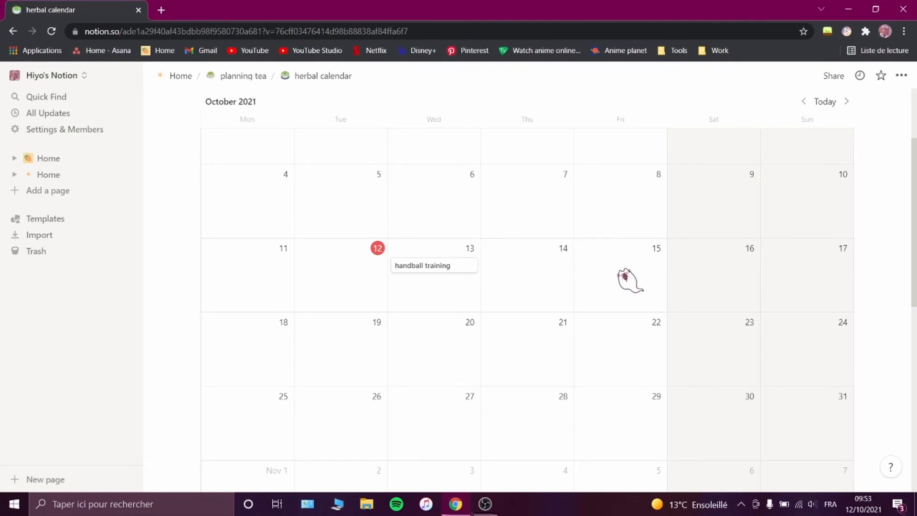
left_click(592, 245)
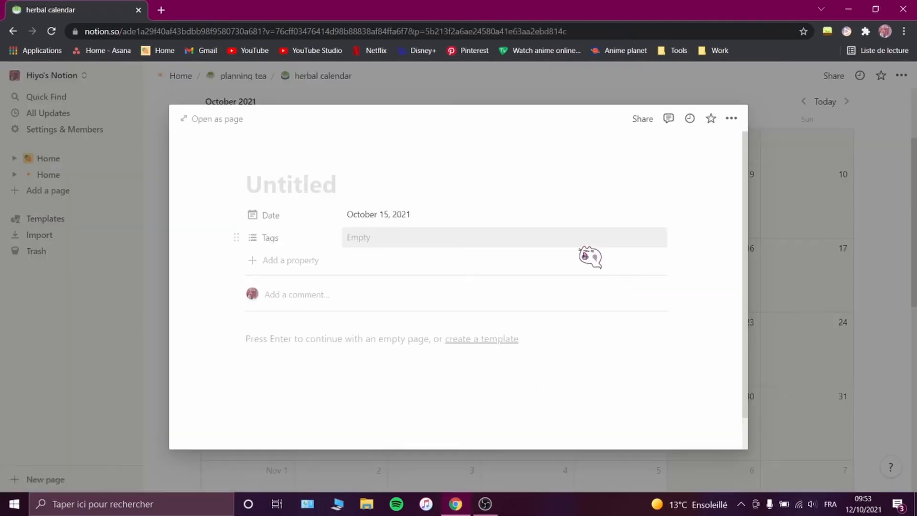
type("handball training")
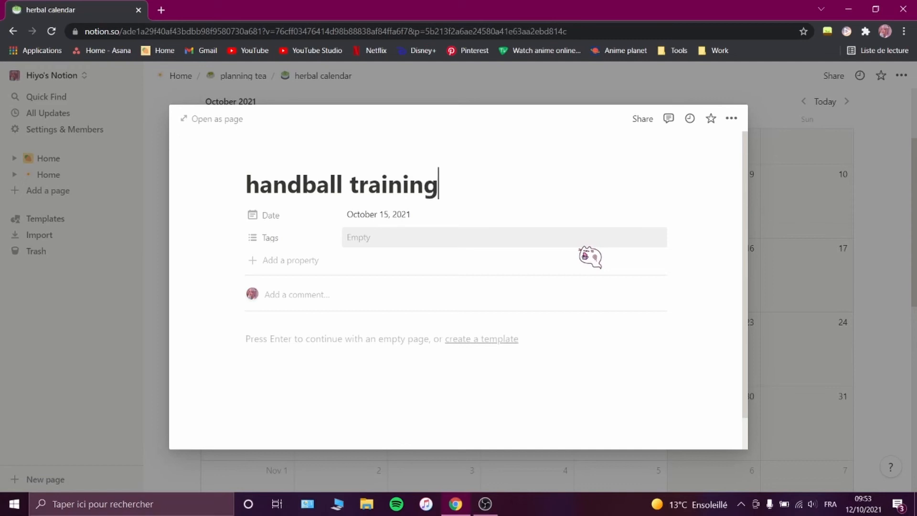
Step: Add a "Halloween!!" entry on October 31, 2021 in the herbal calendar
scroll(812, 334, "down", 1)
left_click(770, 336)
type("h")
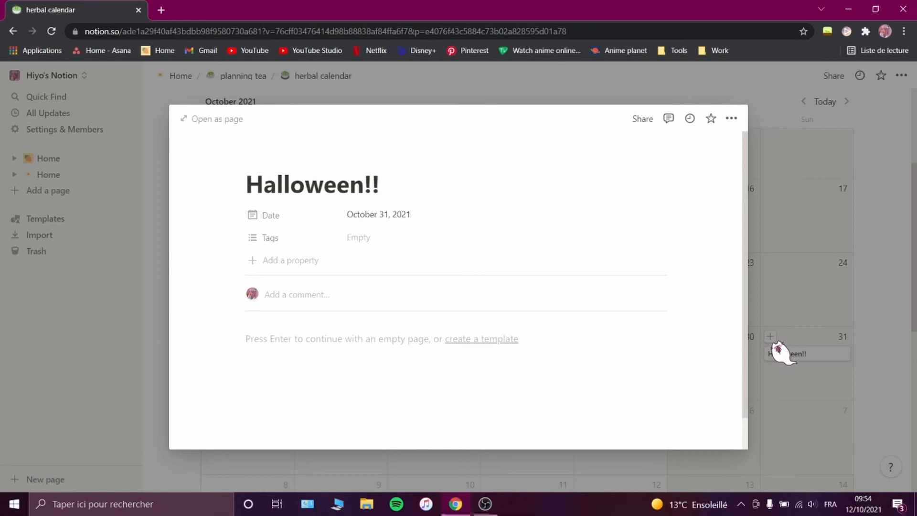
left_click(832, 249)
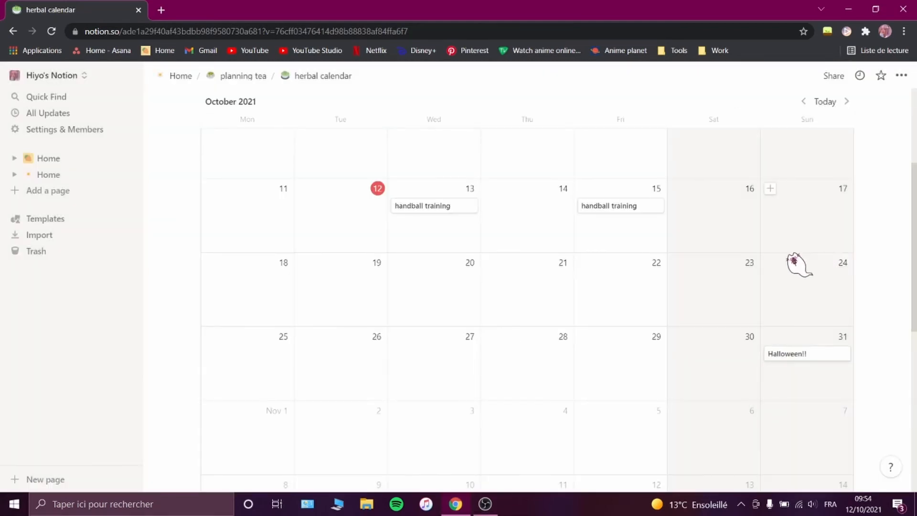
Step: Open scriptea from planning tea and create an entry titled "coffee vlog" with the vlog tag
left_click(243, 76)
scroll(286, 262, "down", 3)
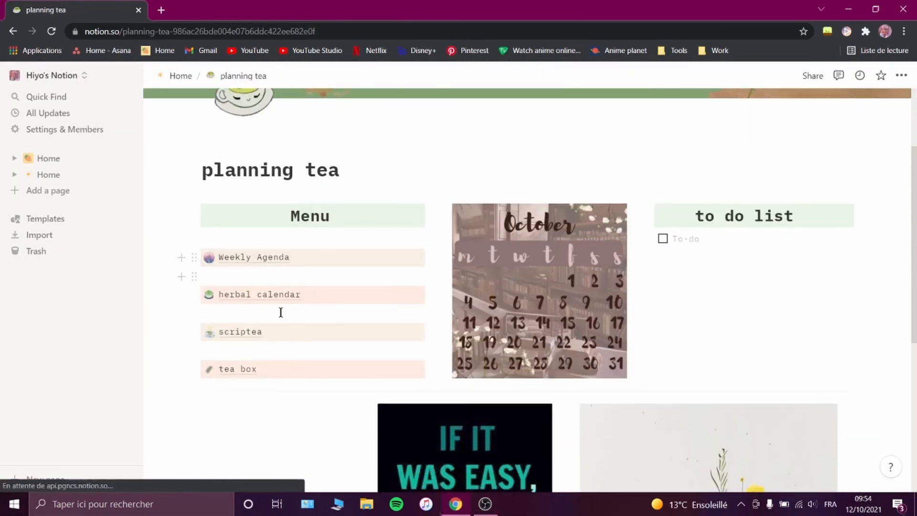
left_click(241, 332)
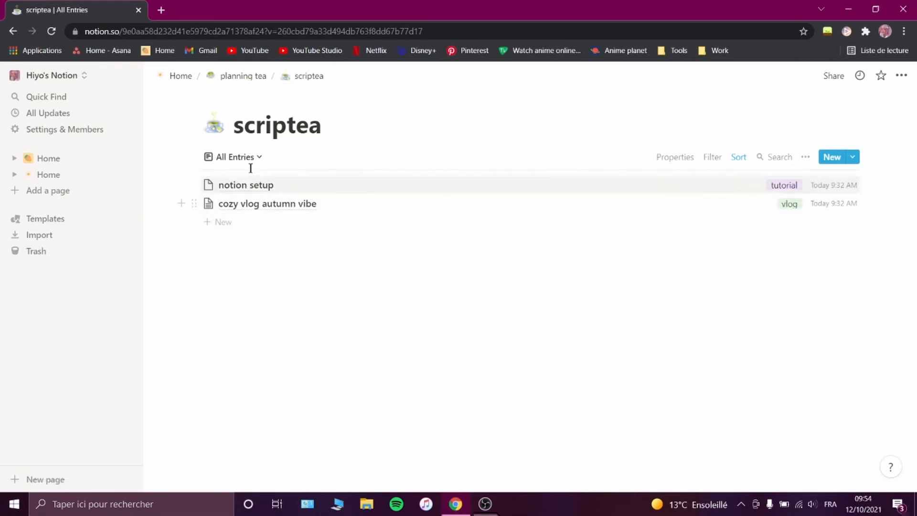
left_click(242, 222)
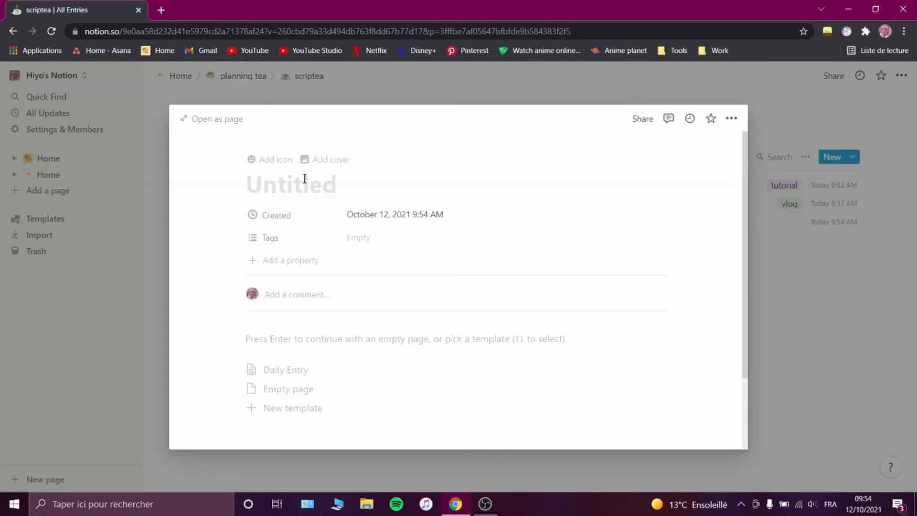
type("vlog")
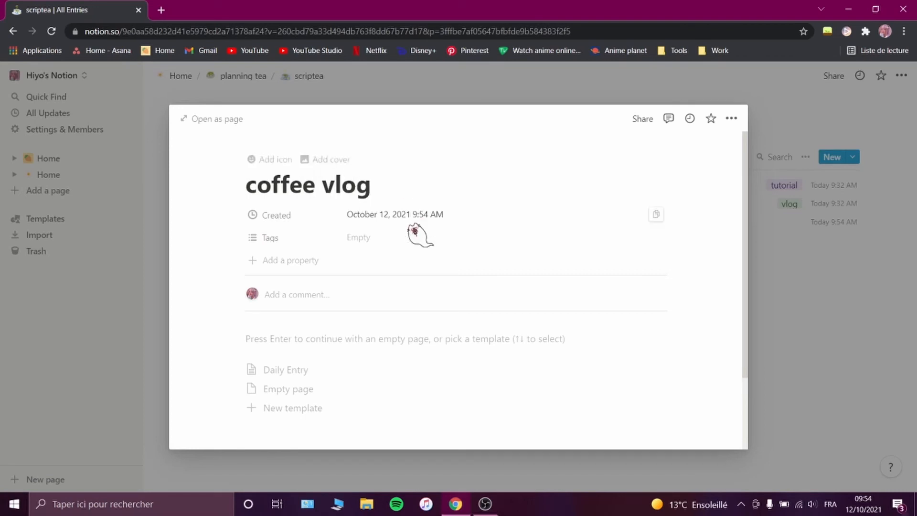
left_click(414, 232)
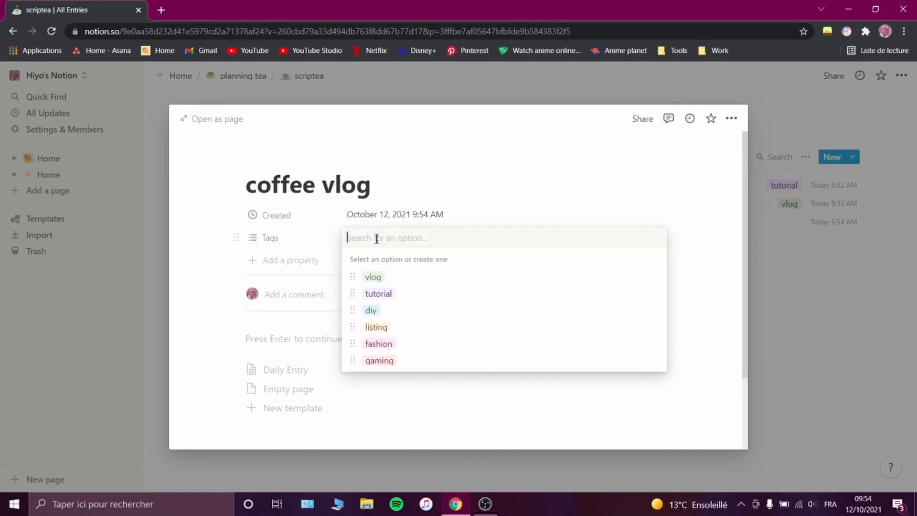
left_click(378, 279)
left_click(301, 337)
left_click(301, 338)
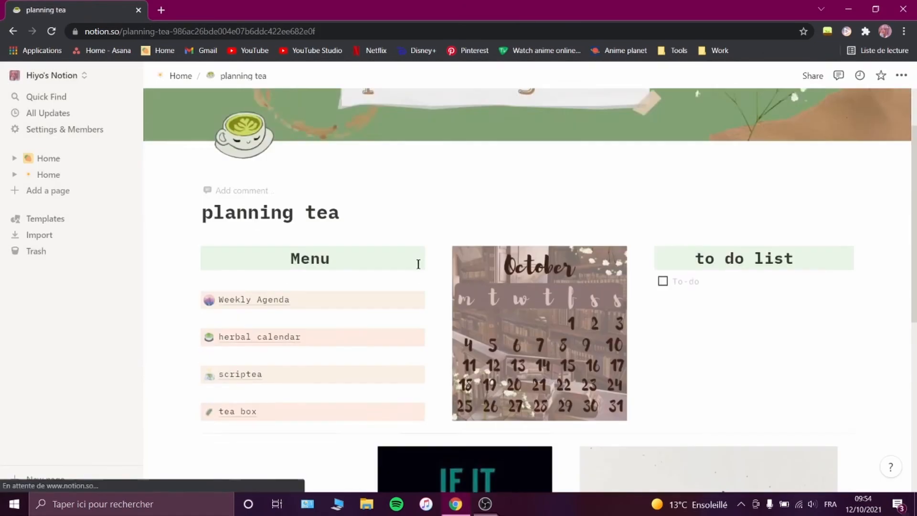
Step: Open the tea box page from planning tea's menu and look over its template options
scroll(417, 262, "down", 1)
left_click(249, 373)
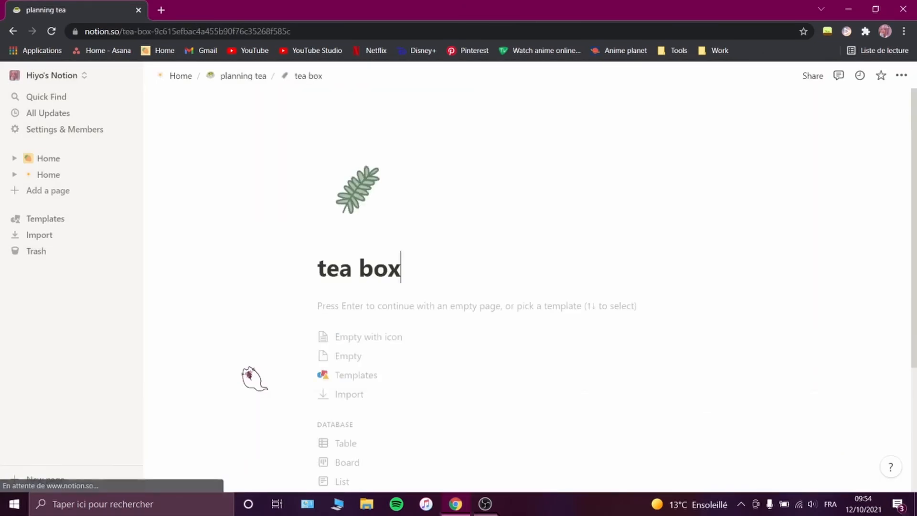
scroll(428, 281, "down", 1)
scroll(433, 289, "up", 1)
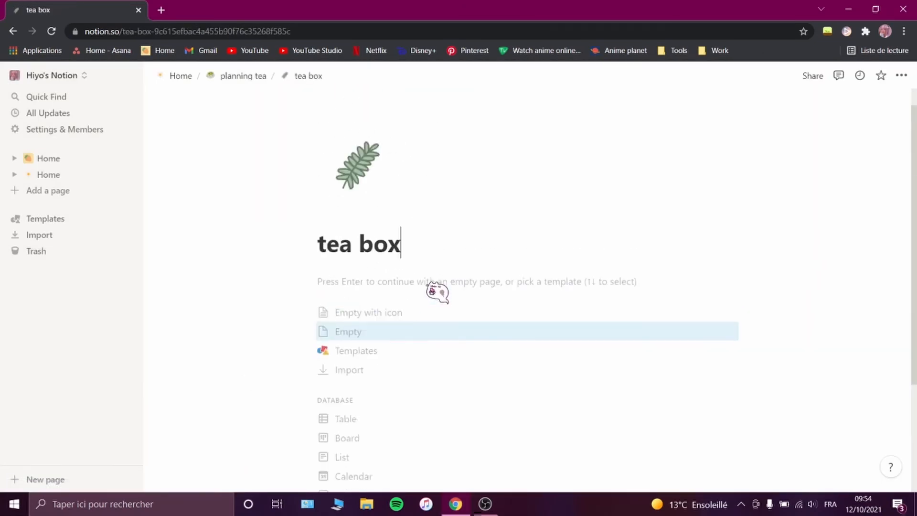
Step: Return to planning tea and add "editing" to the to do list
left_click(239, 78)
scroll(242, 317, "down", 5)
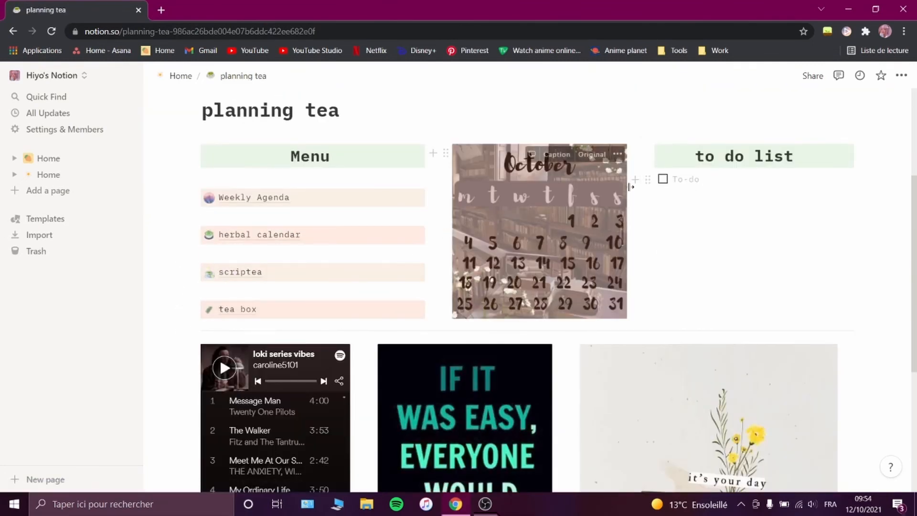
left_click(702, 179)
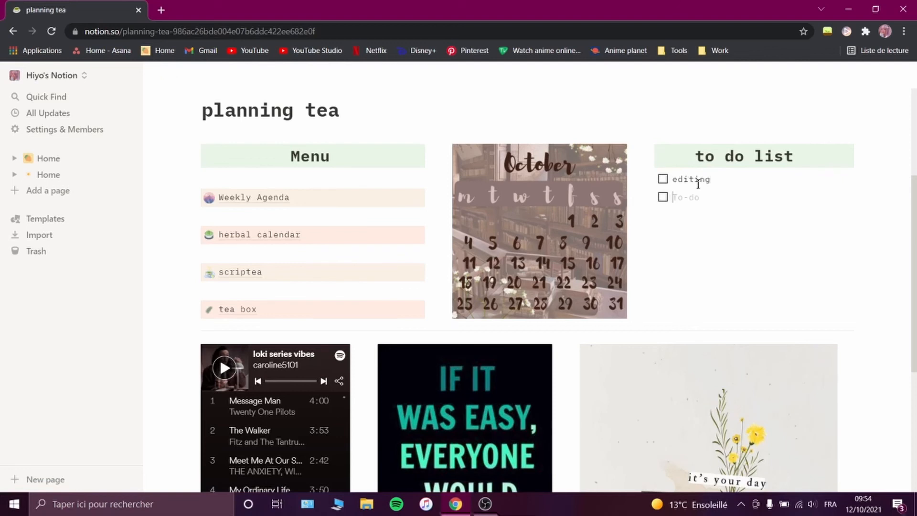
Step: Open creative latte from Home and review its images and its typewriter, mind mapping and moodboard page links
left_click(180, 77)
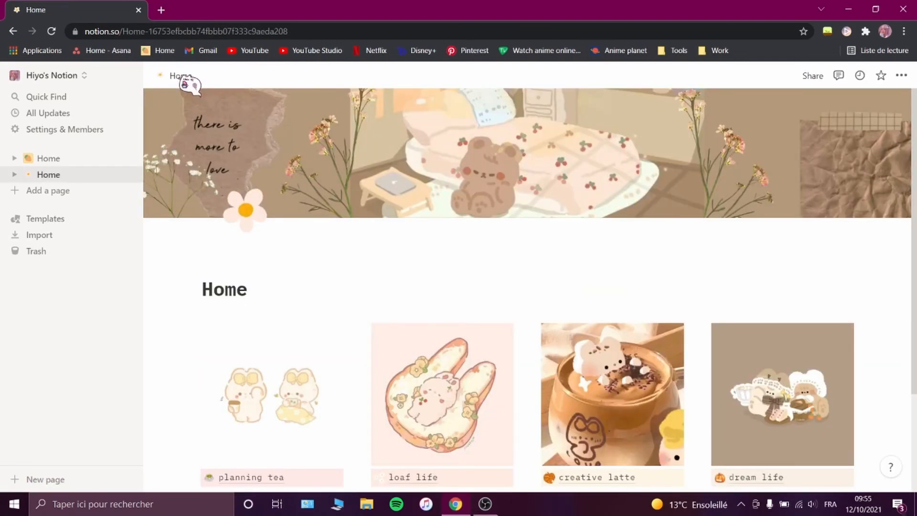
scroll(493, 219, "down", 3)
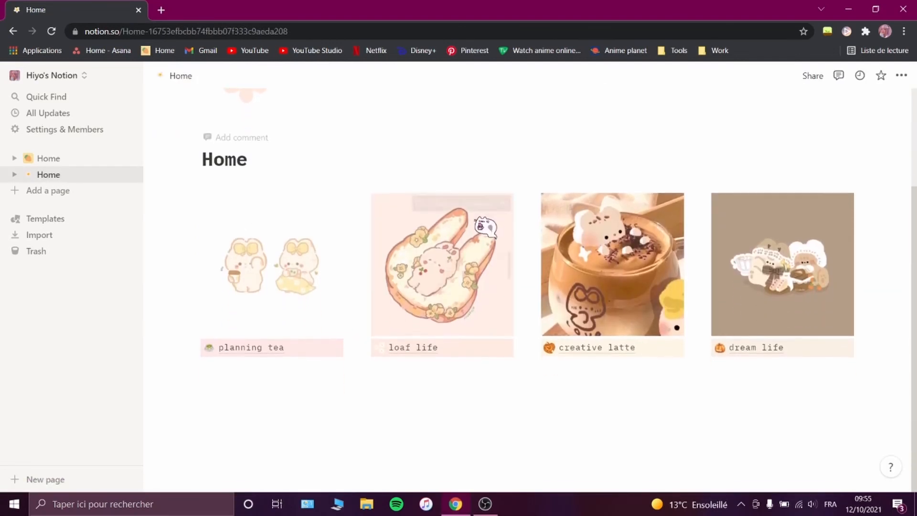
left_click(603, 347)
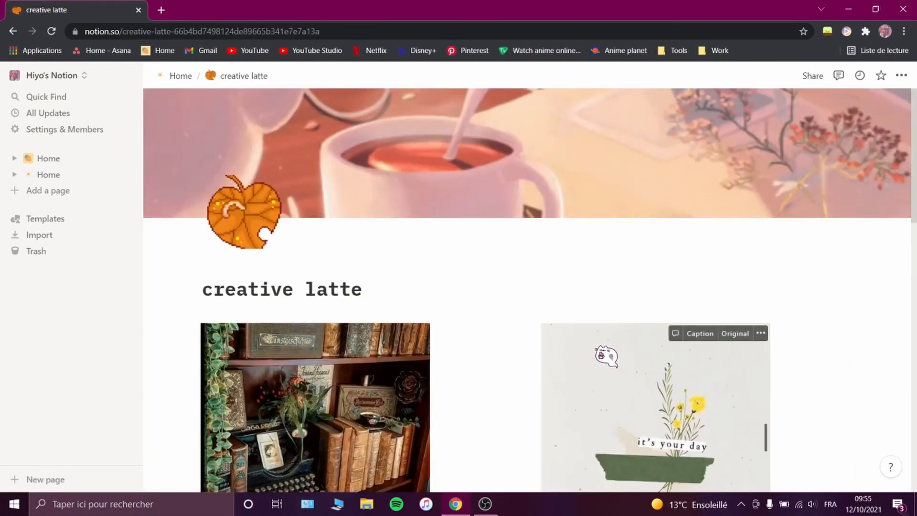
scroll(465, 242, "down", 5)
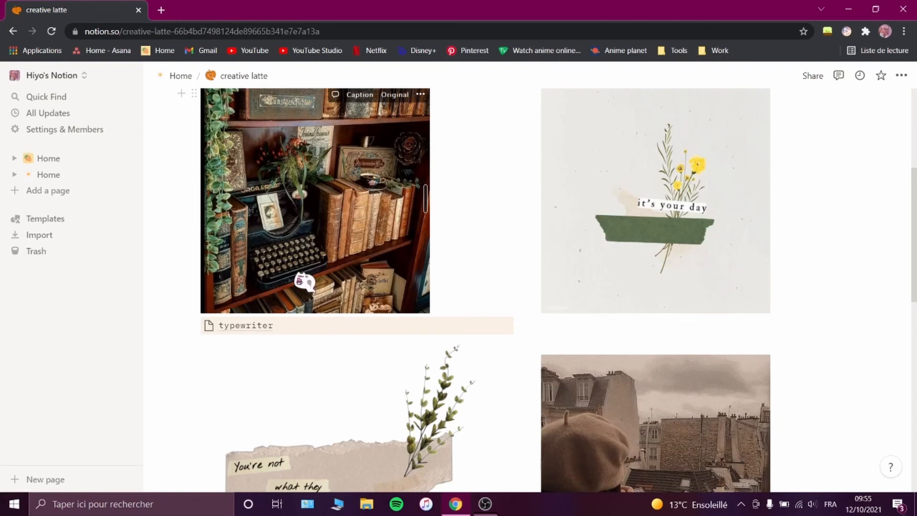
scroll(304, 281, "down", 4)
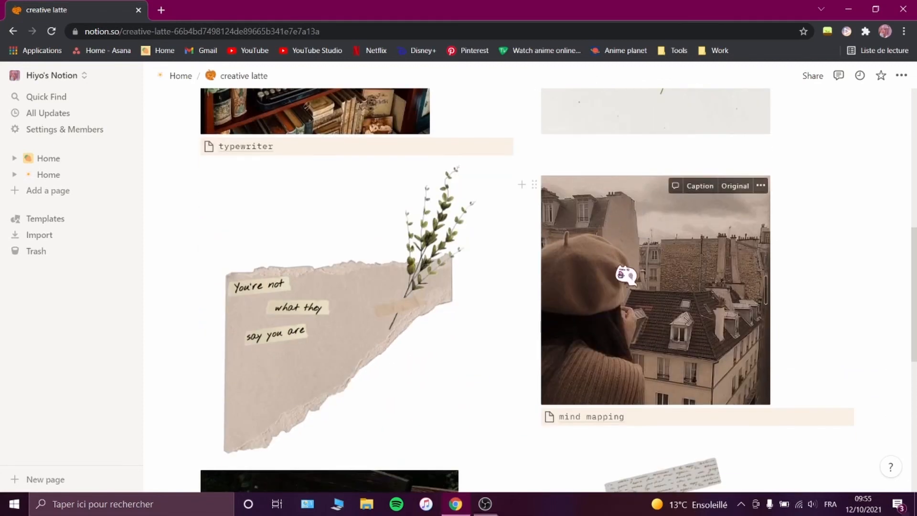
scroll(626, 276, "down", 3)
scroll(607, 256, "down", 4)
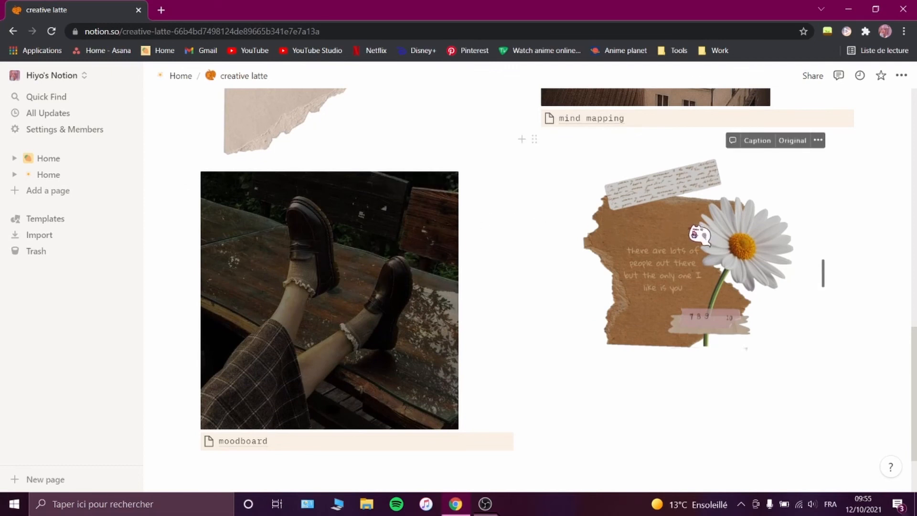
scroll(699, 234, "up", 15)
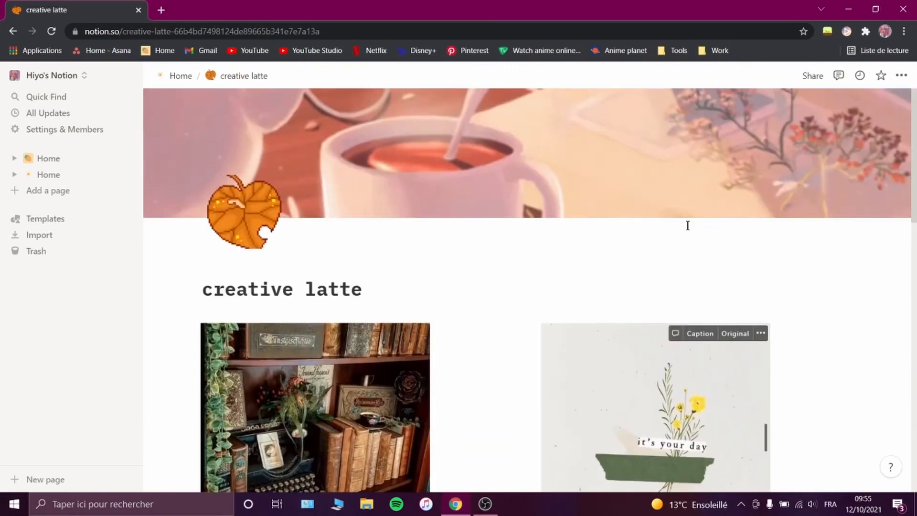
Step: Open dream life from Home, review its daily affirmations, images, scripting and moodboard links, and return to Home
key("alt+Left")
left_click(744, 344)
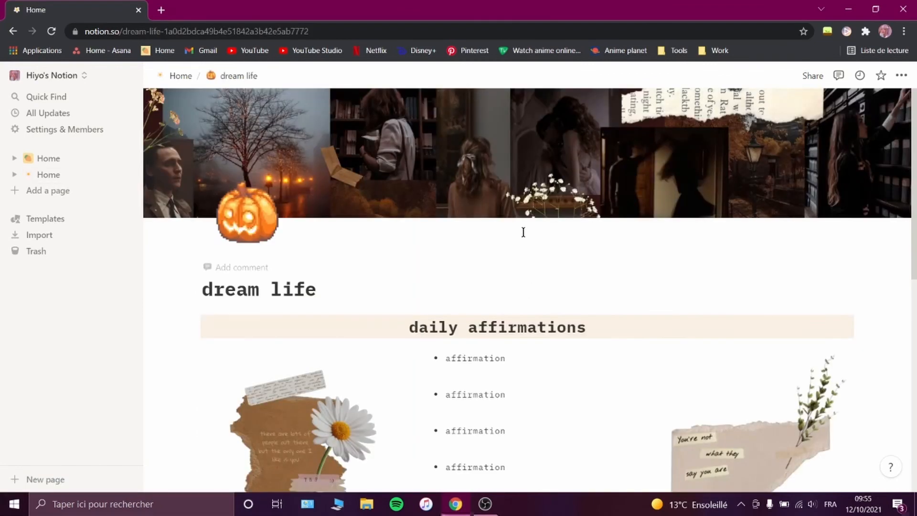
scroll(458, 236, "down", 4)
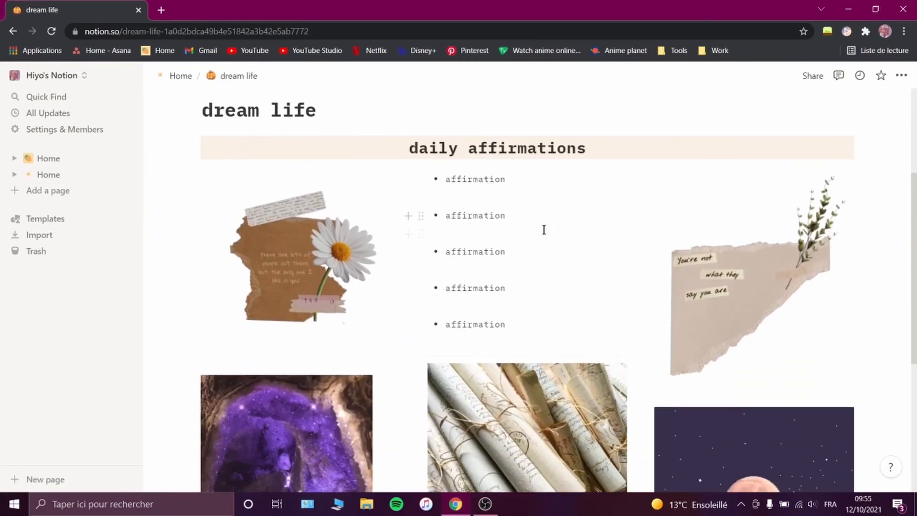
scroll(544, 238, "down", 2)
scroll(549, 262, "up", 2)
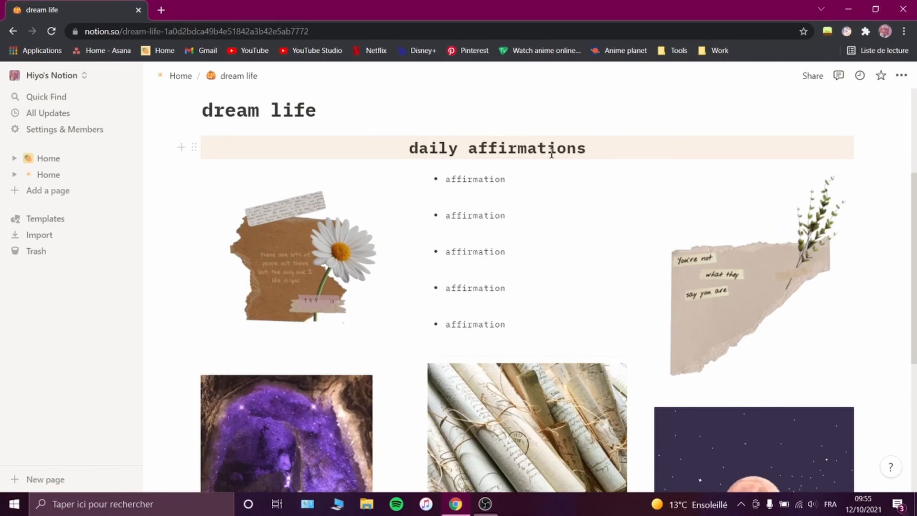
scroll(552, 152, "down", 6)
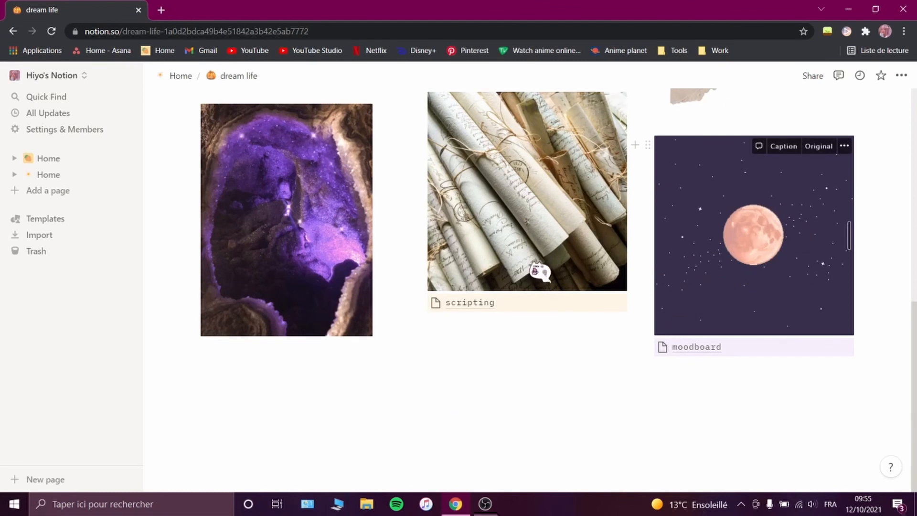
scroll(499, 241, "up", 8)
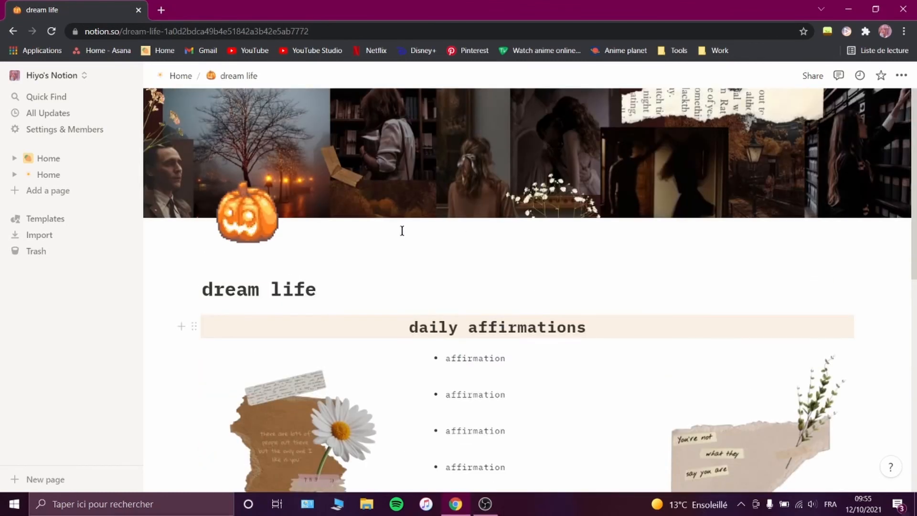
left_click(180, 79)
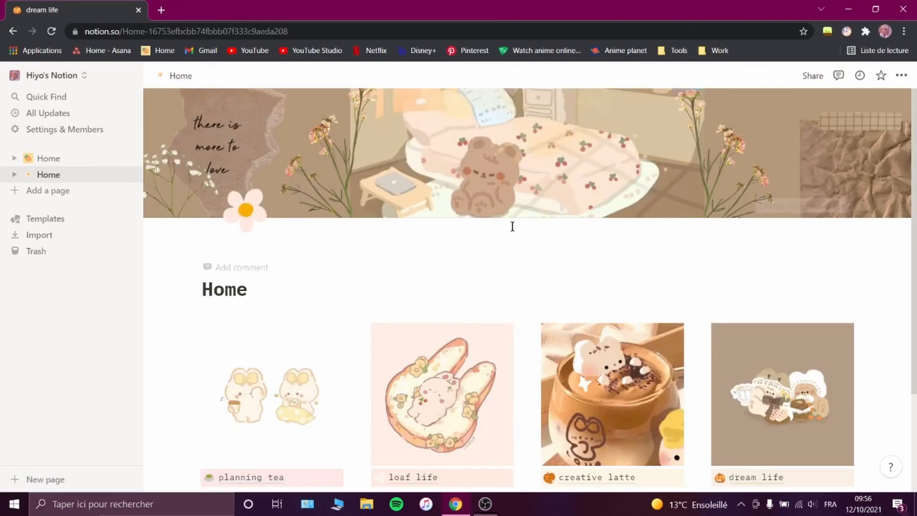